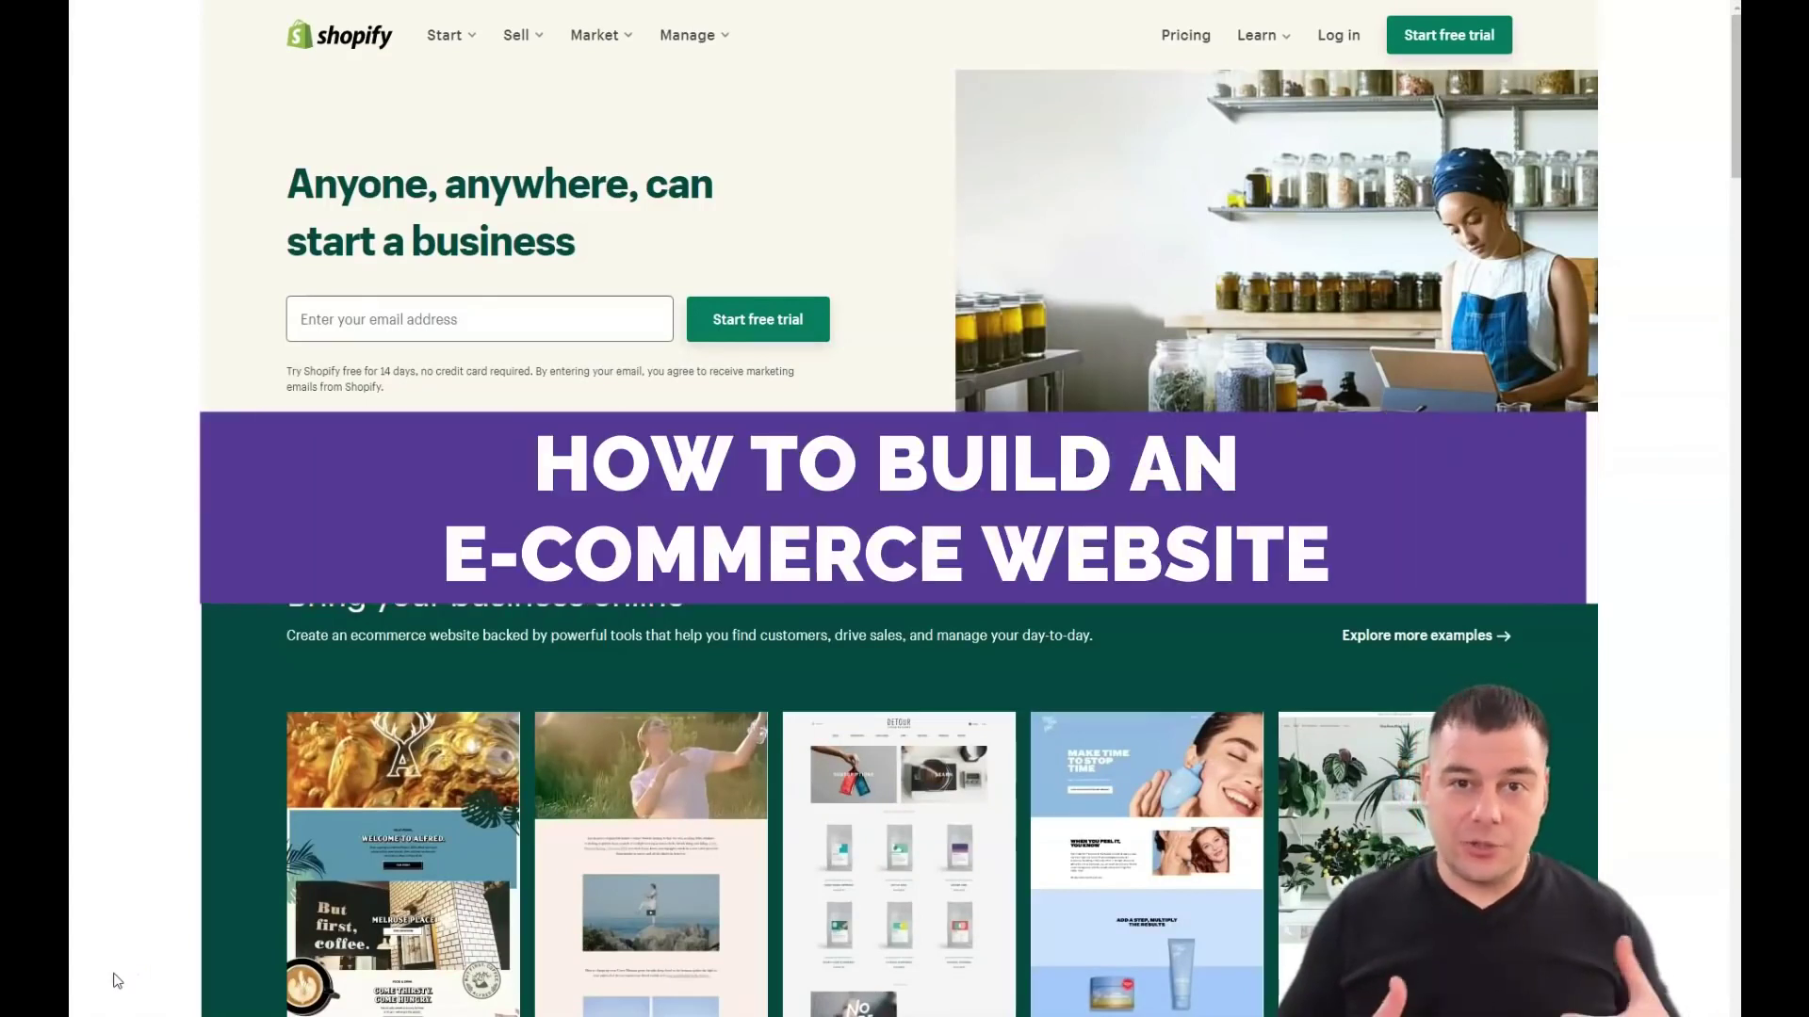
Look through the Shopify homepage, from its example stores and feature sections down to the footer and back.
click(102, 973)
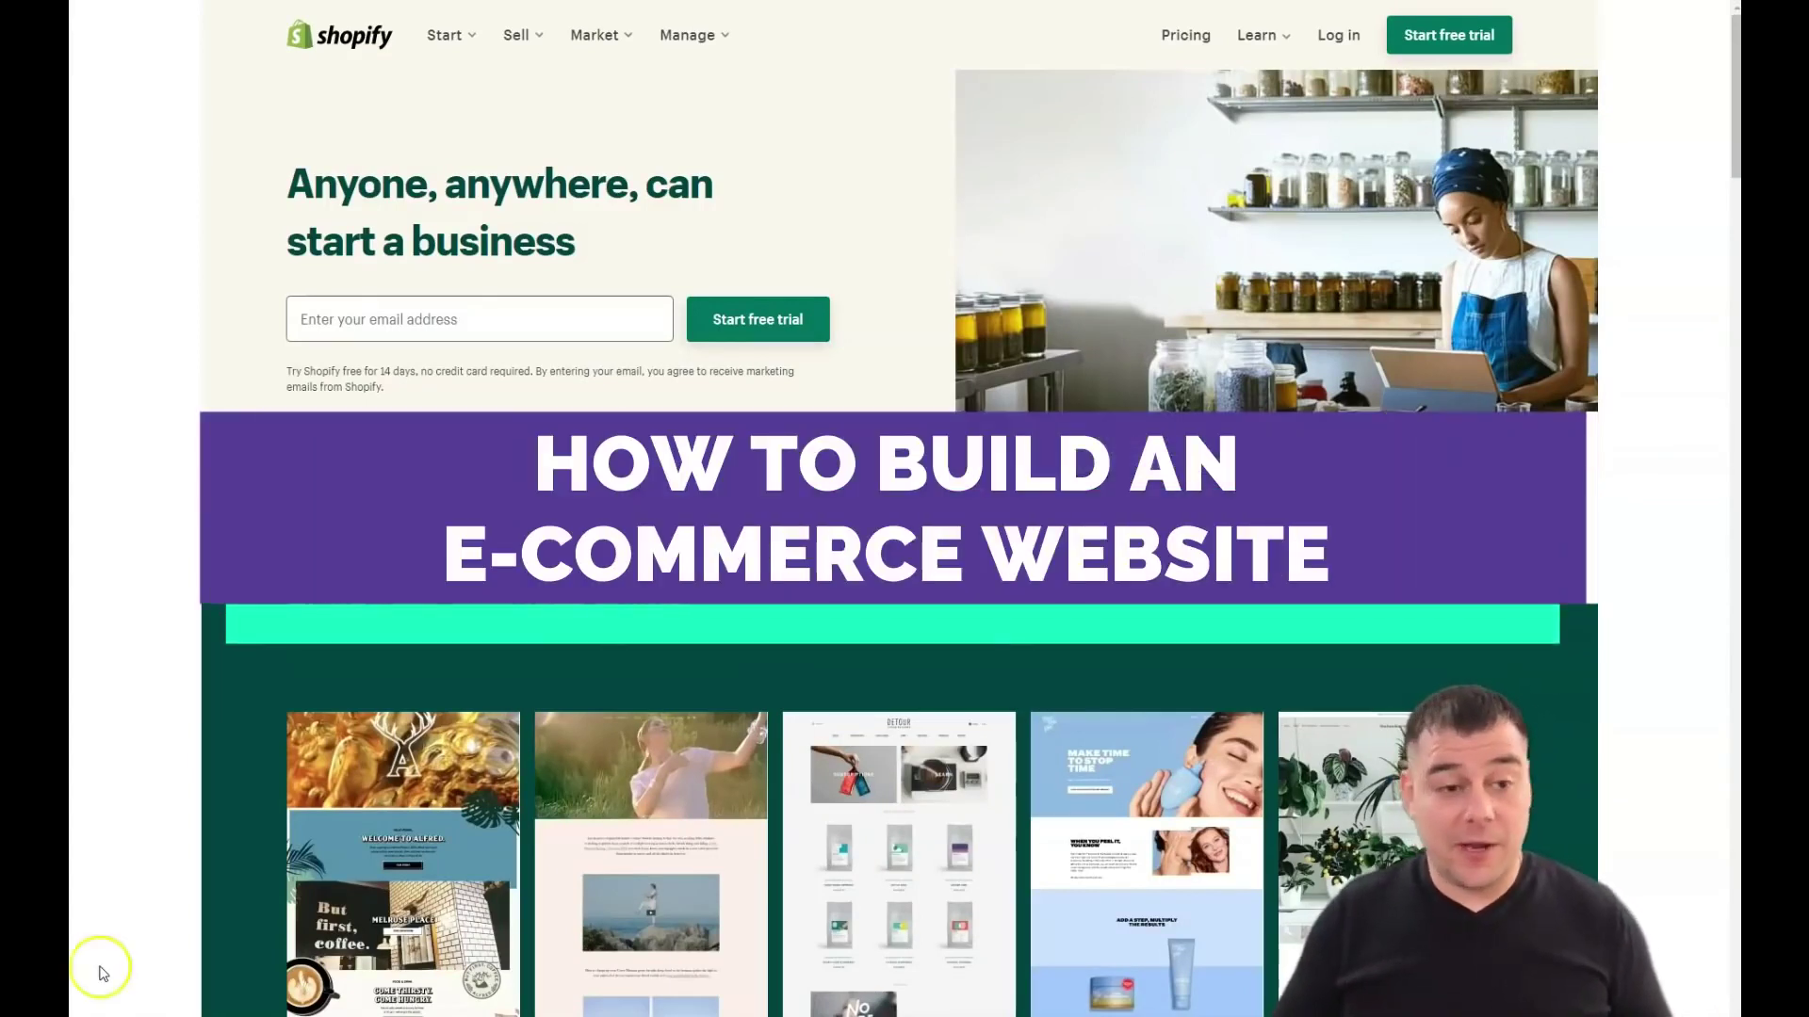
scroll(775, 712, down, 3)
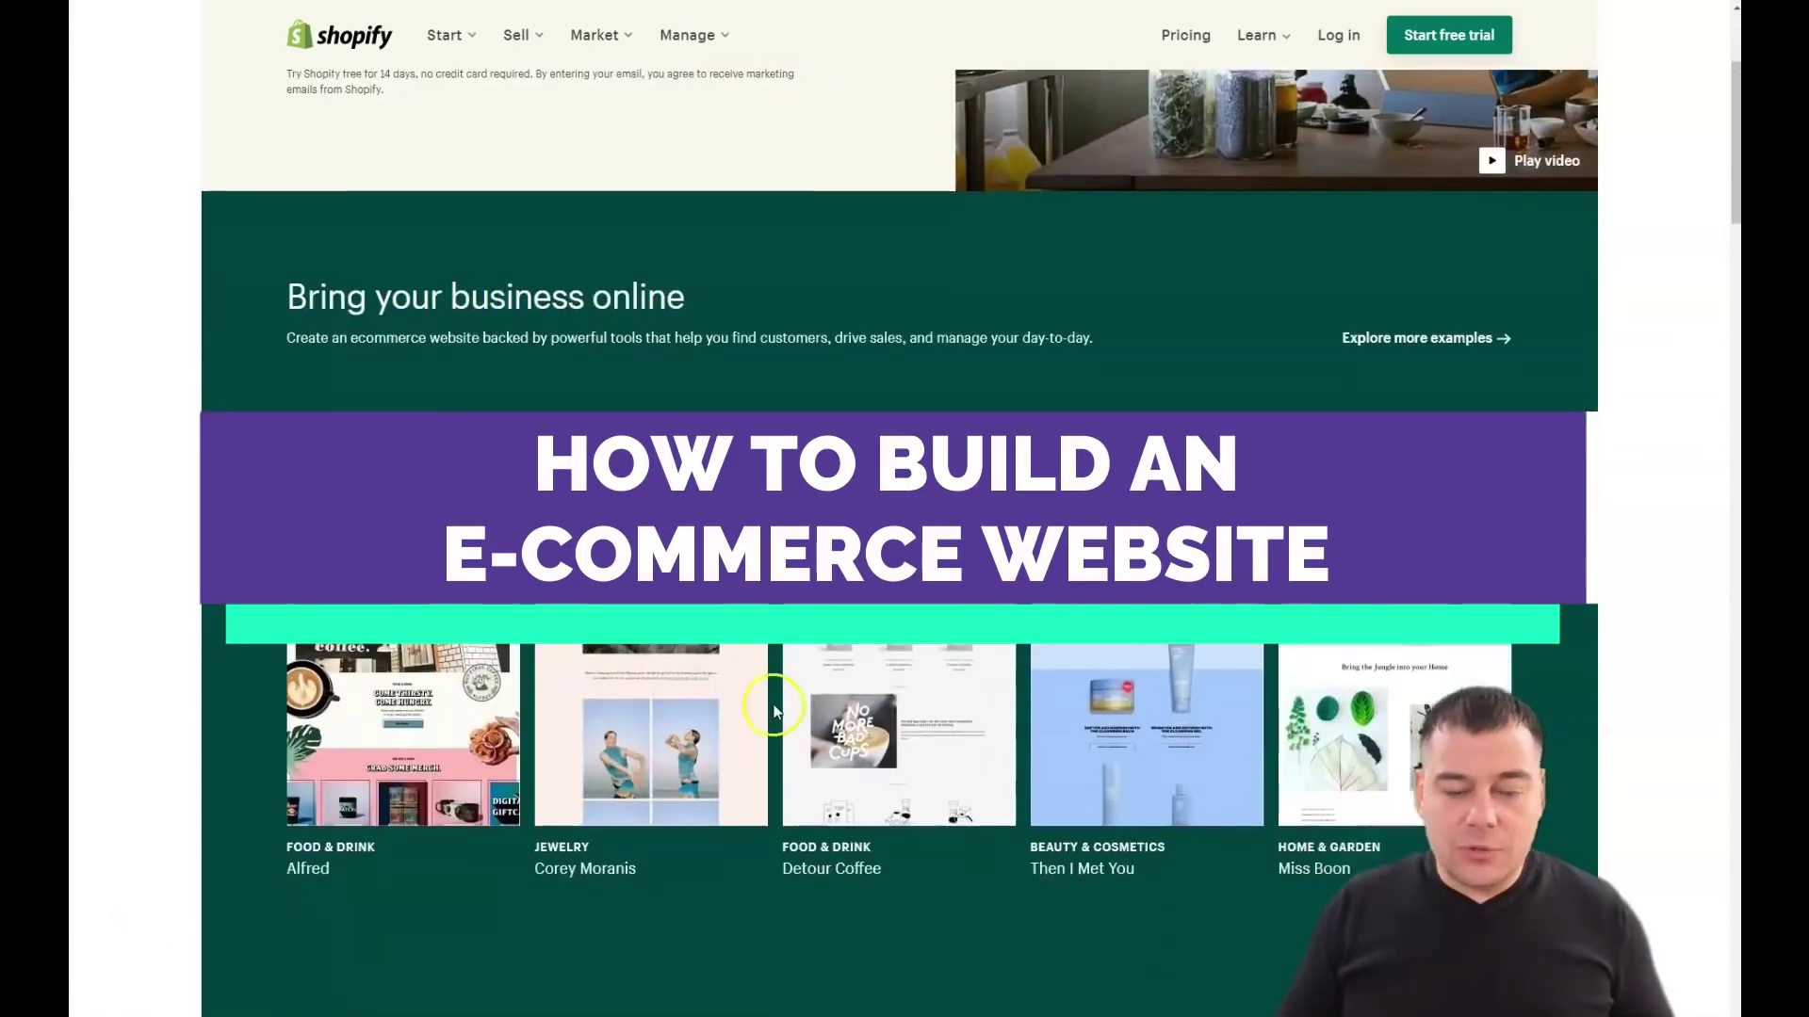
scroll(929, 674, down, 7)
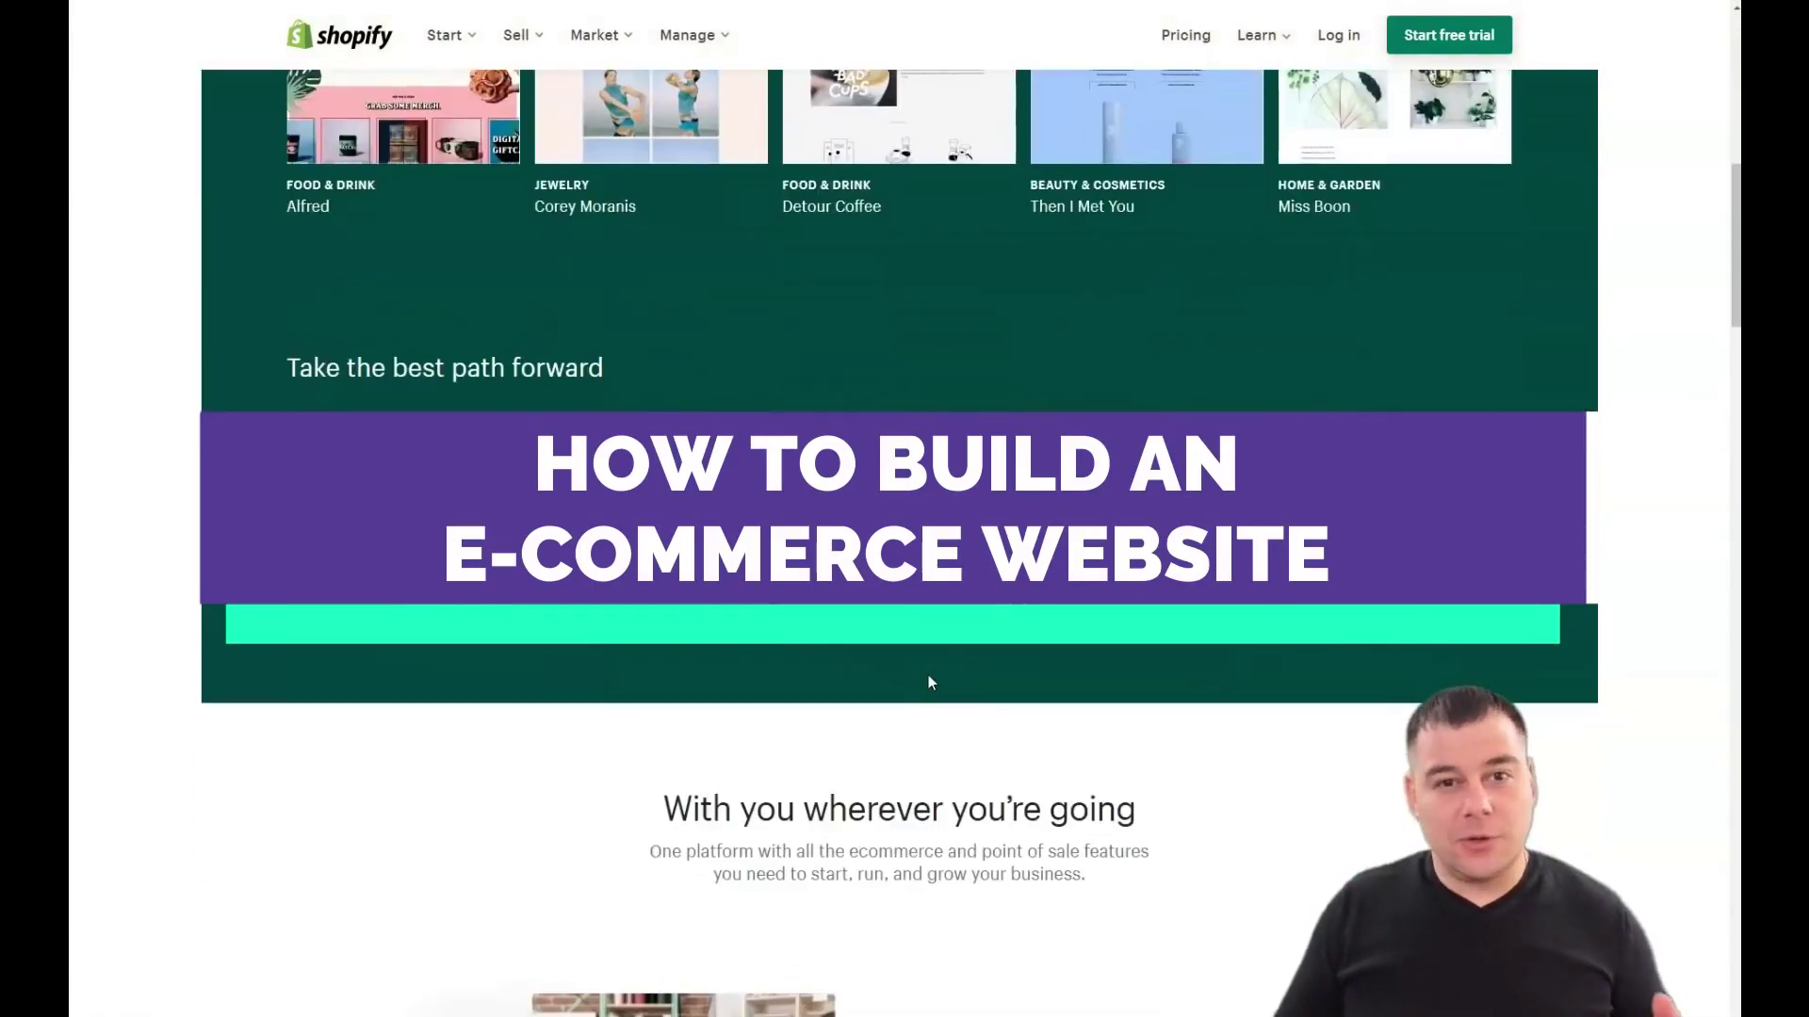
scroll(929, 682, down, 4)
scroll(929, 680, down, 2)
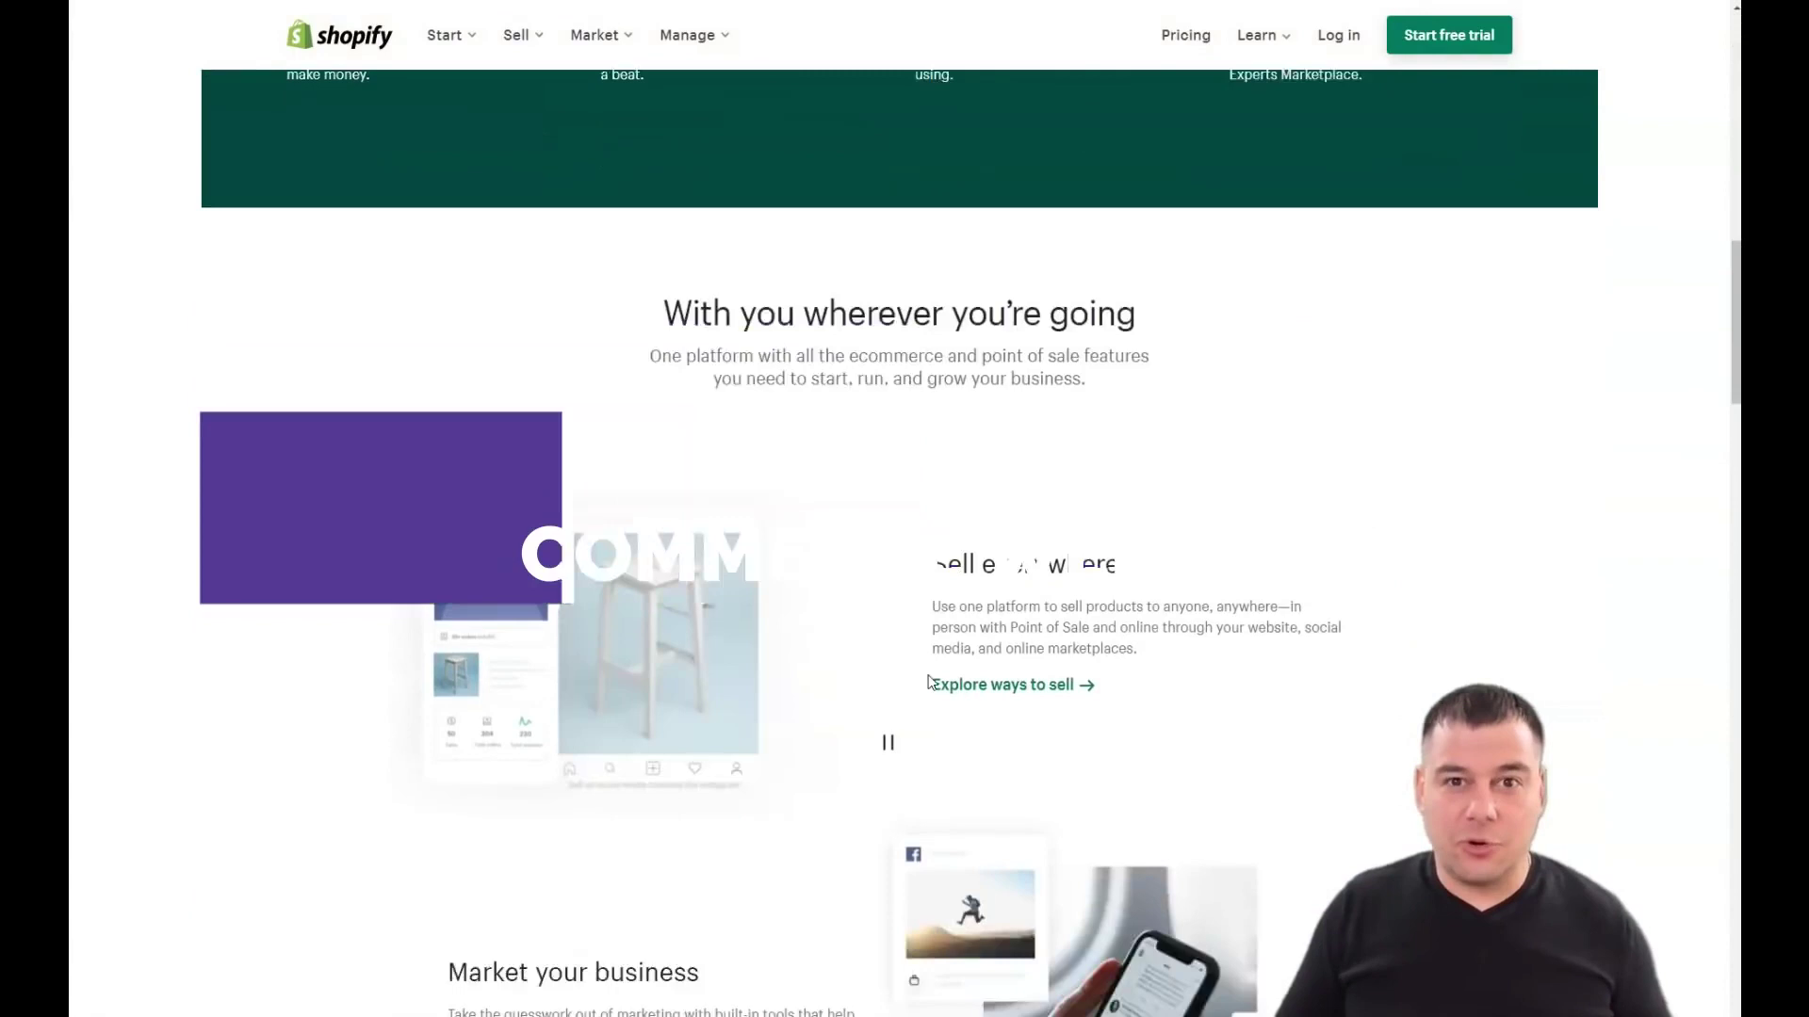
scroll(929, 682, down, 5)
scroll(929, 682, down, 4)
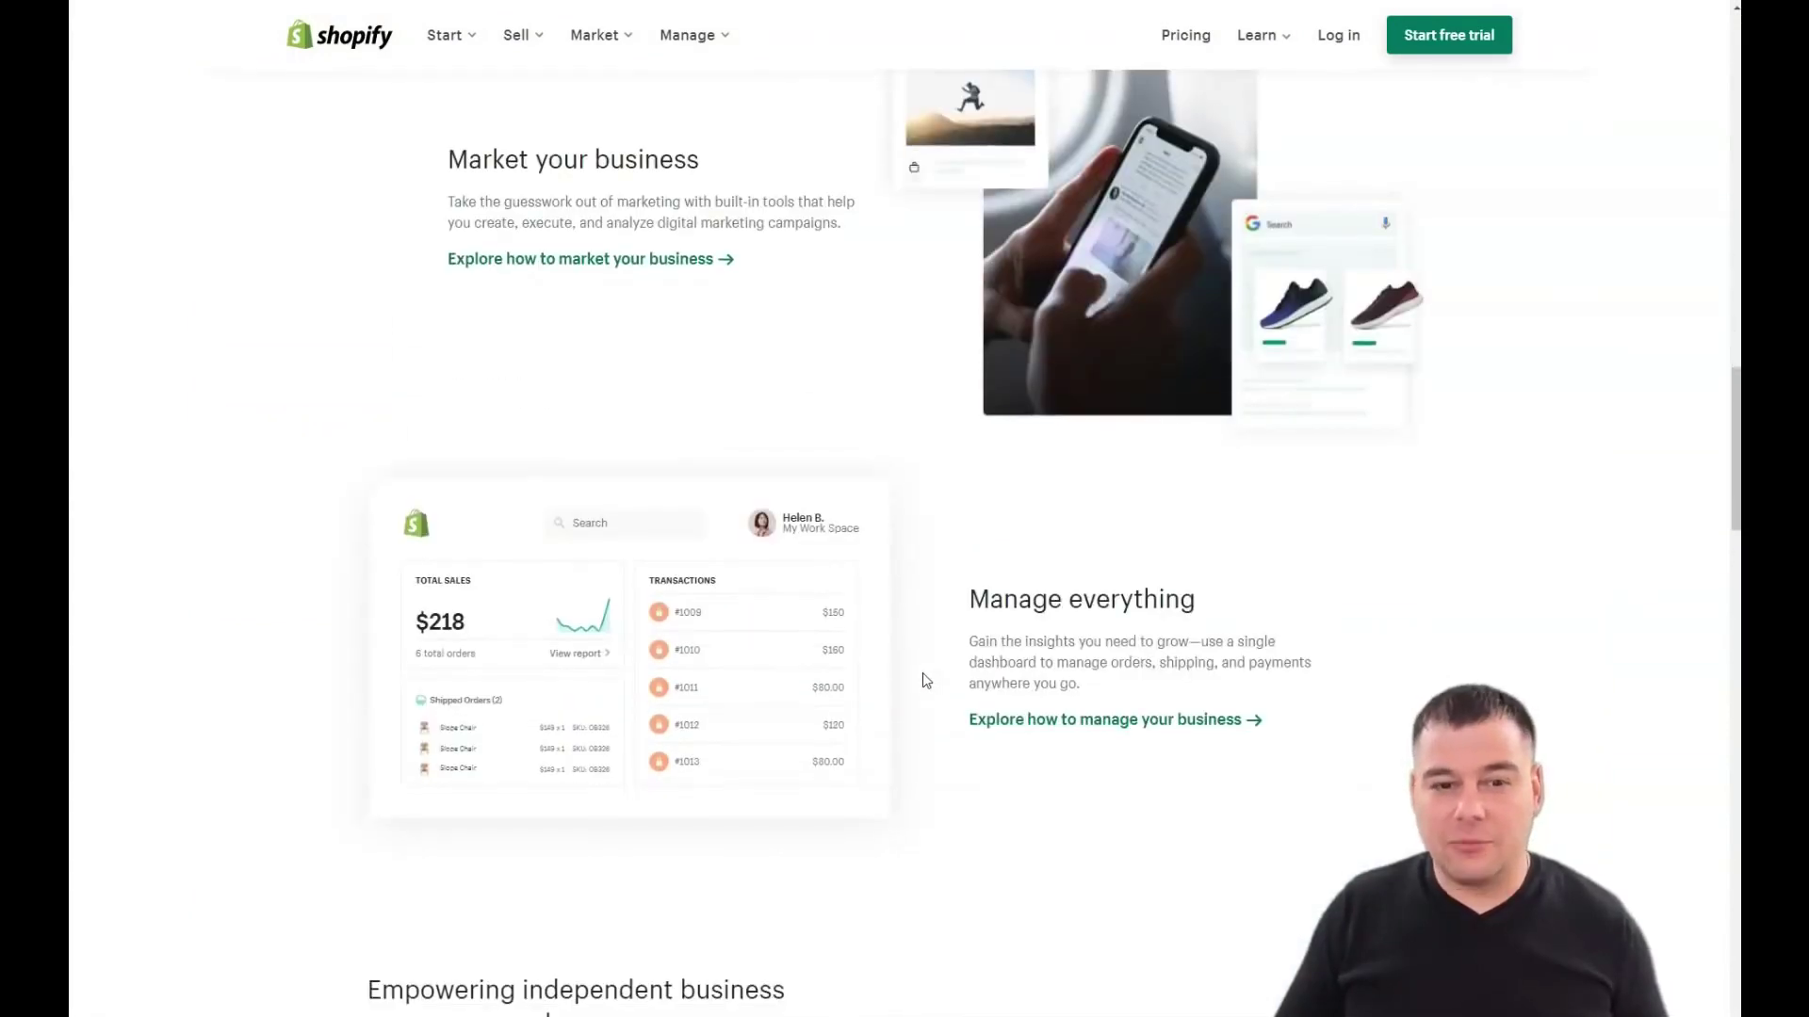
scroll(926, 680, down, 5)
scroll(923, 679, down, 4)
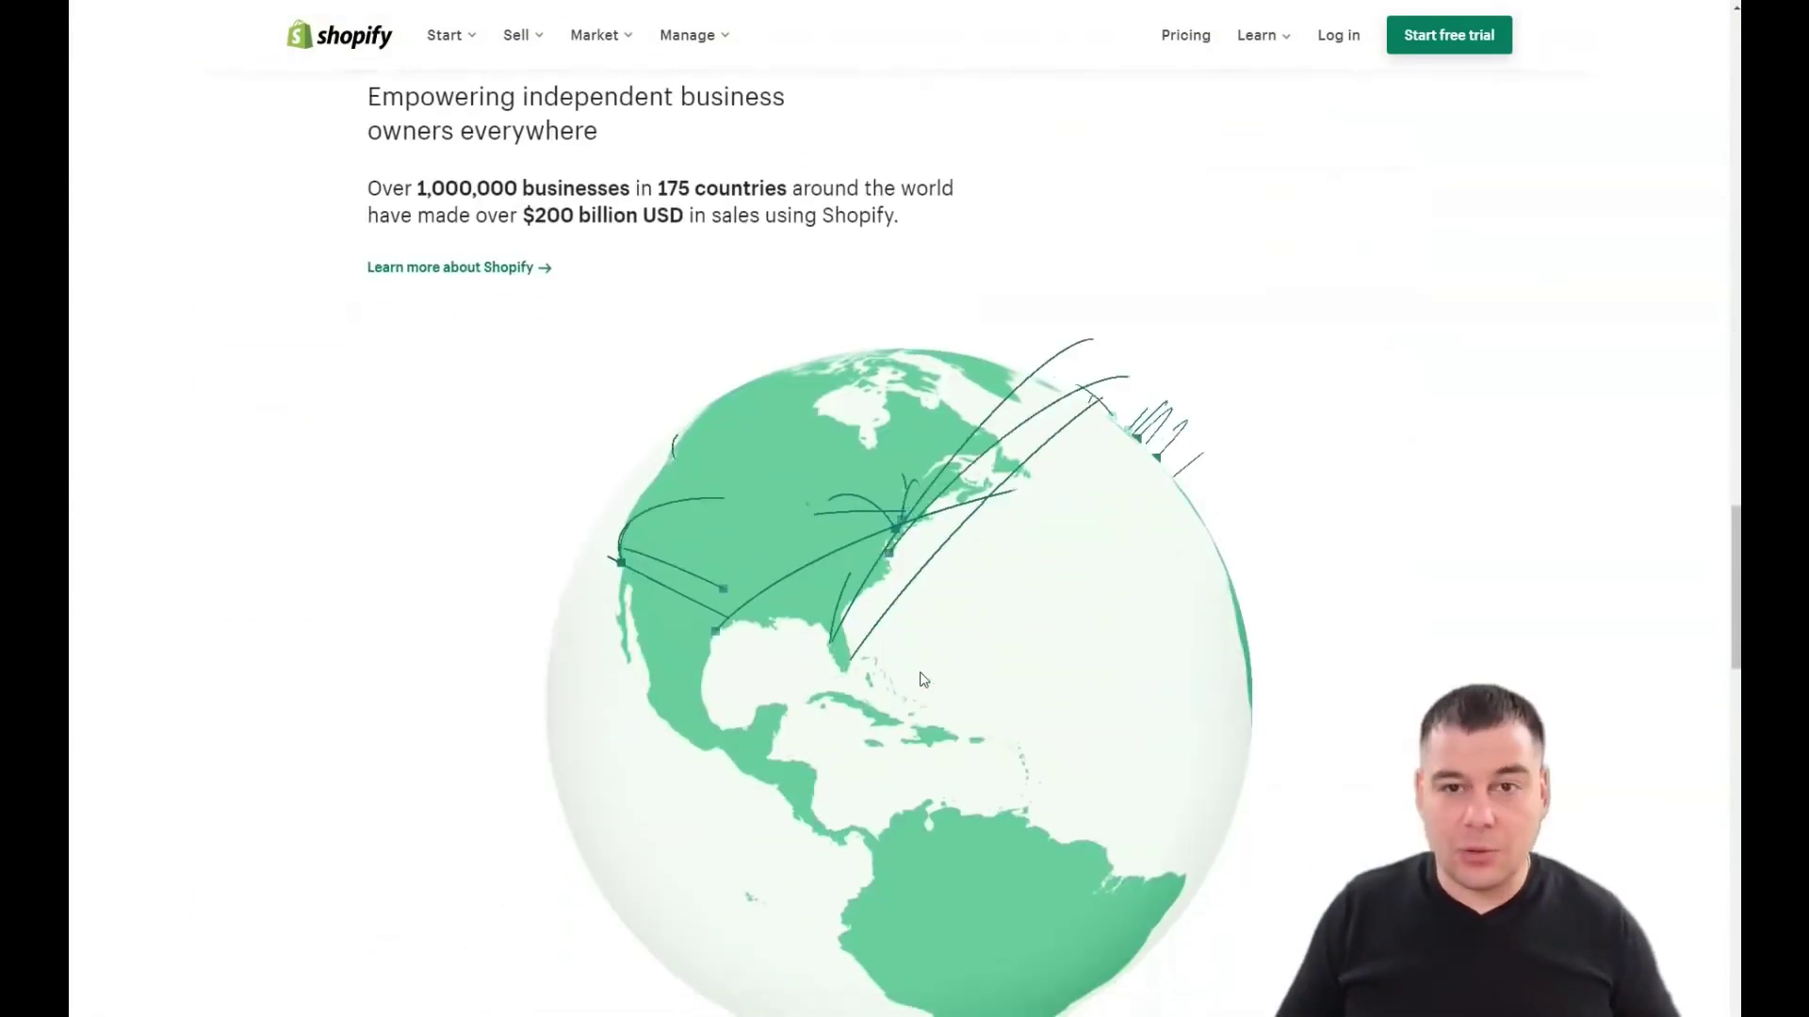
scroll(923, 679, down, 10)
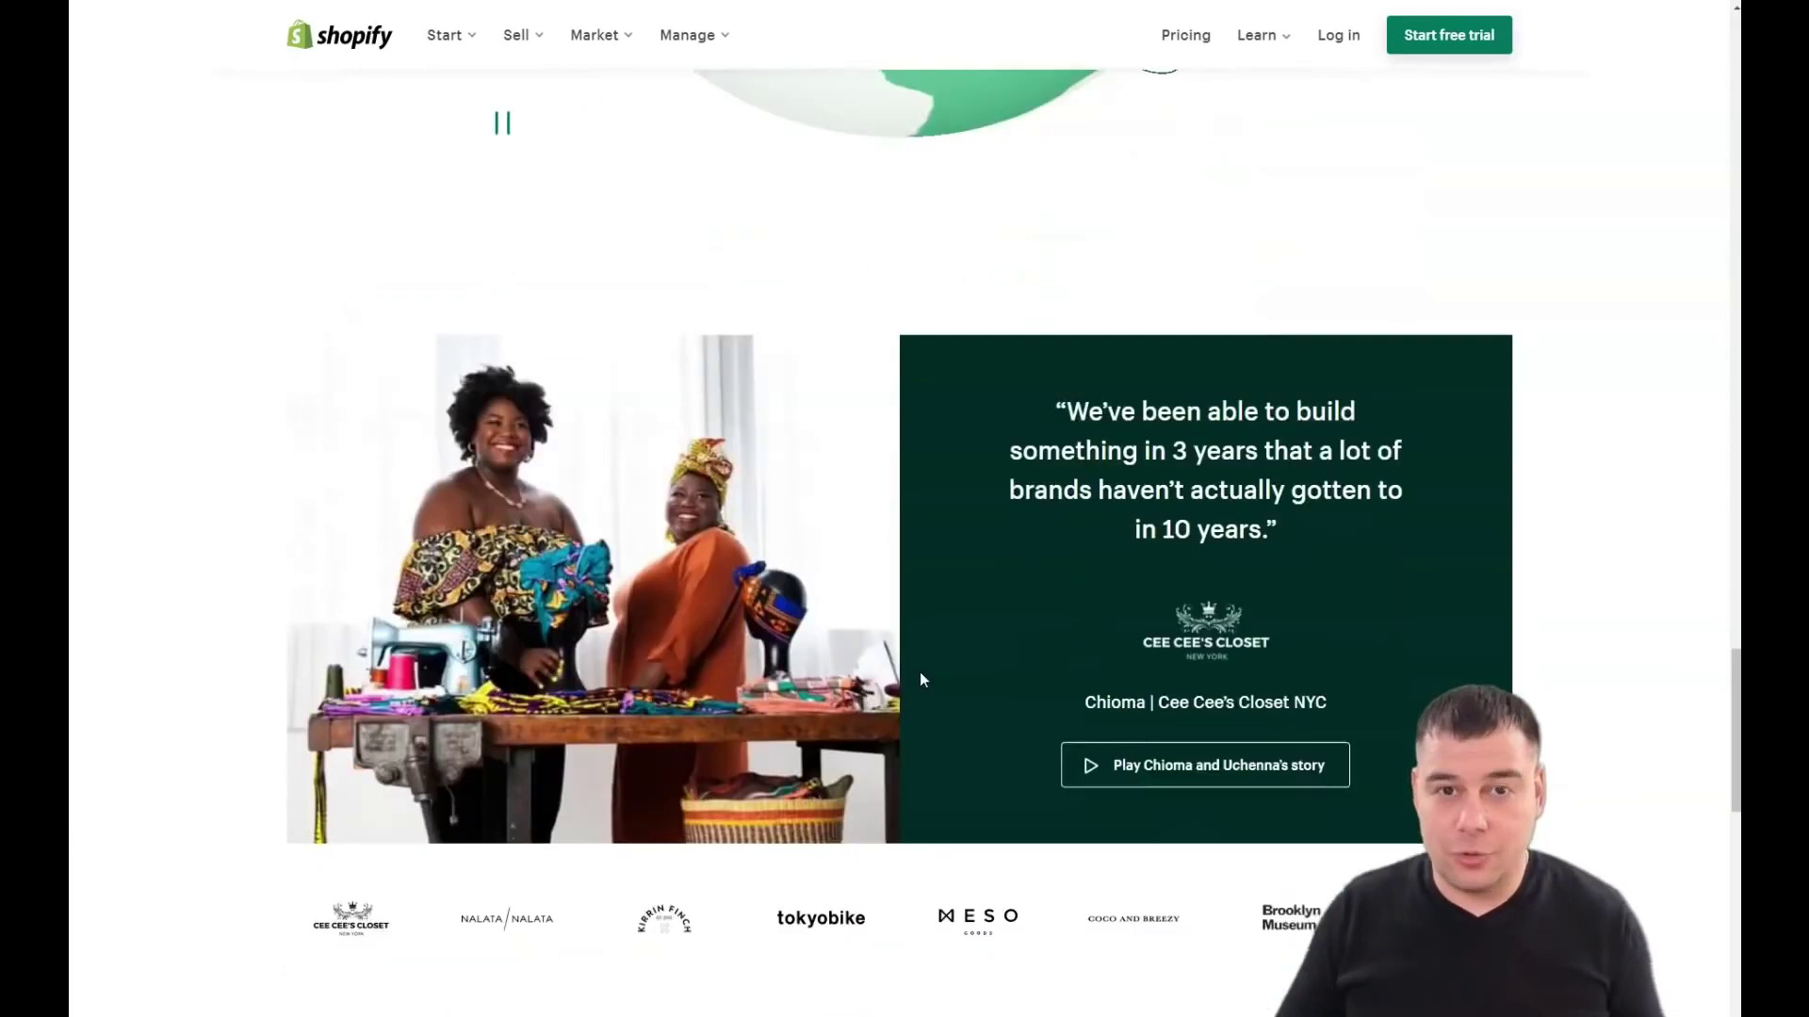
scroll(921, 678, down, 5)
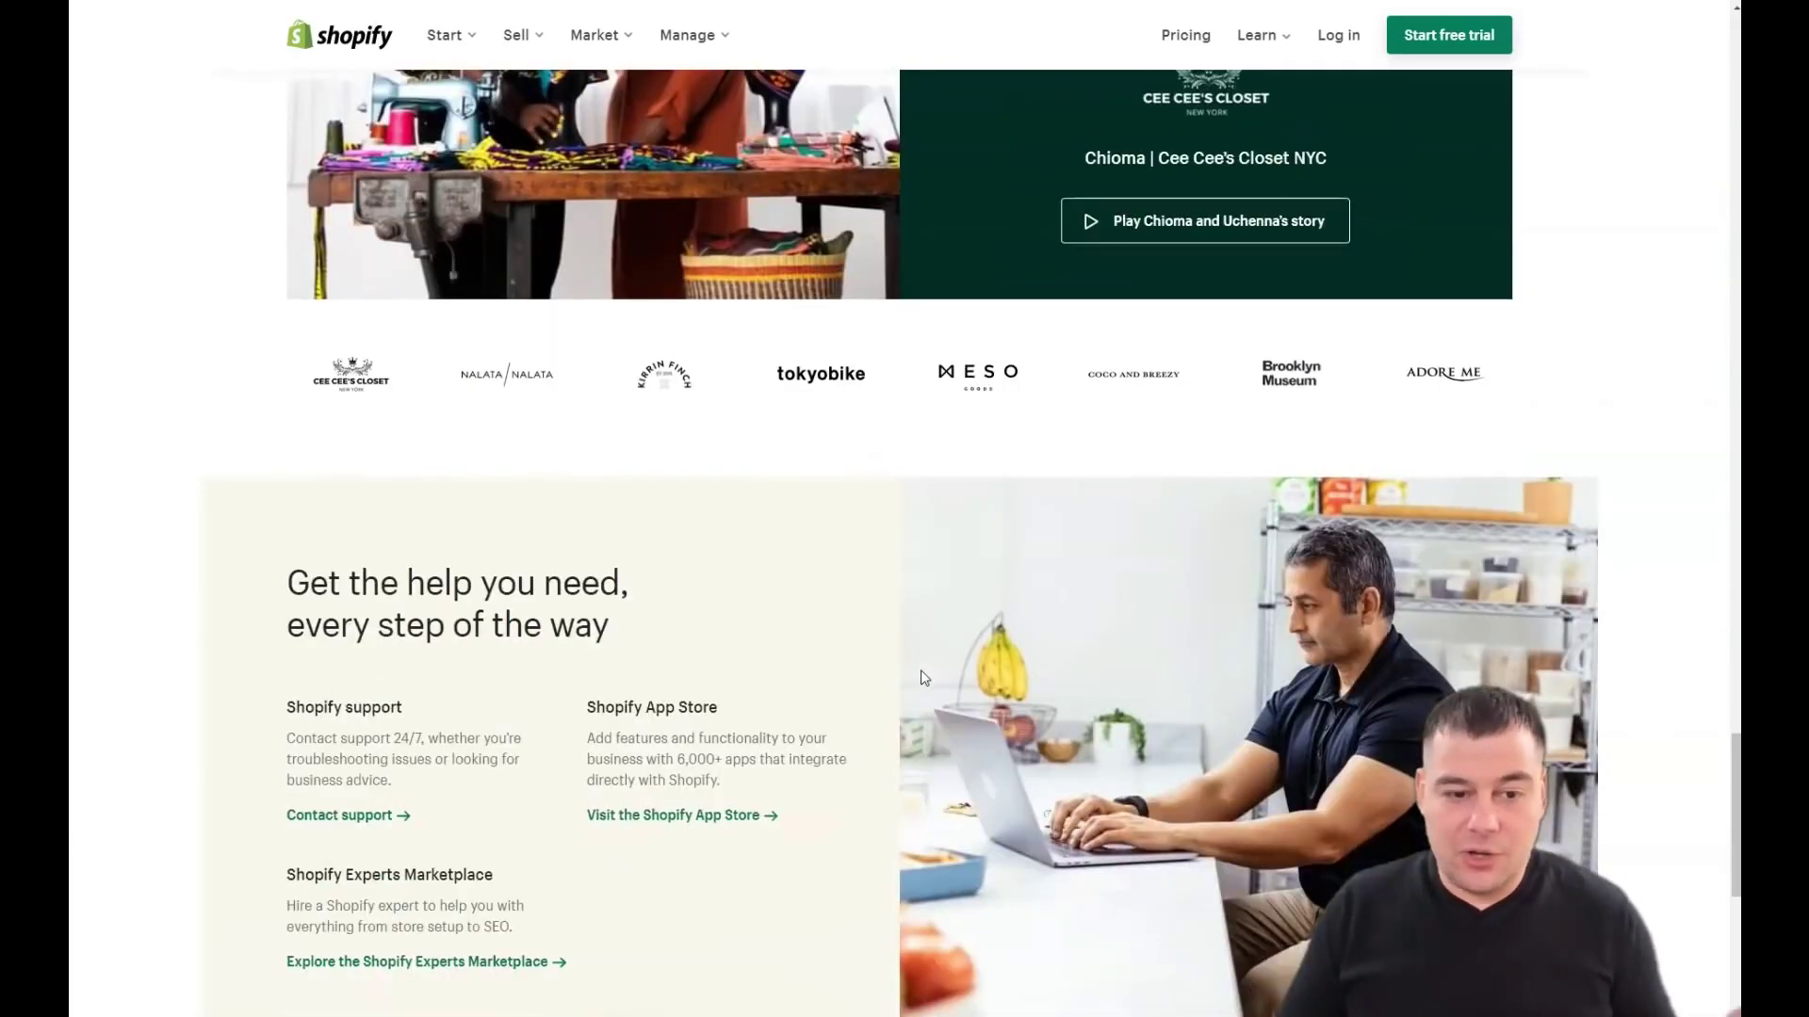
scroll(921, 670, down, 9)
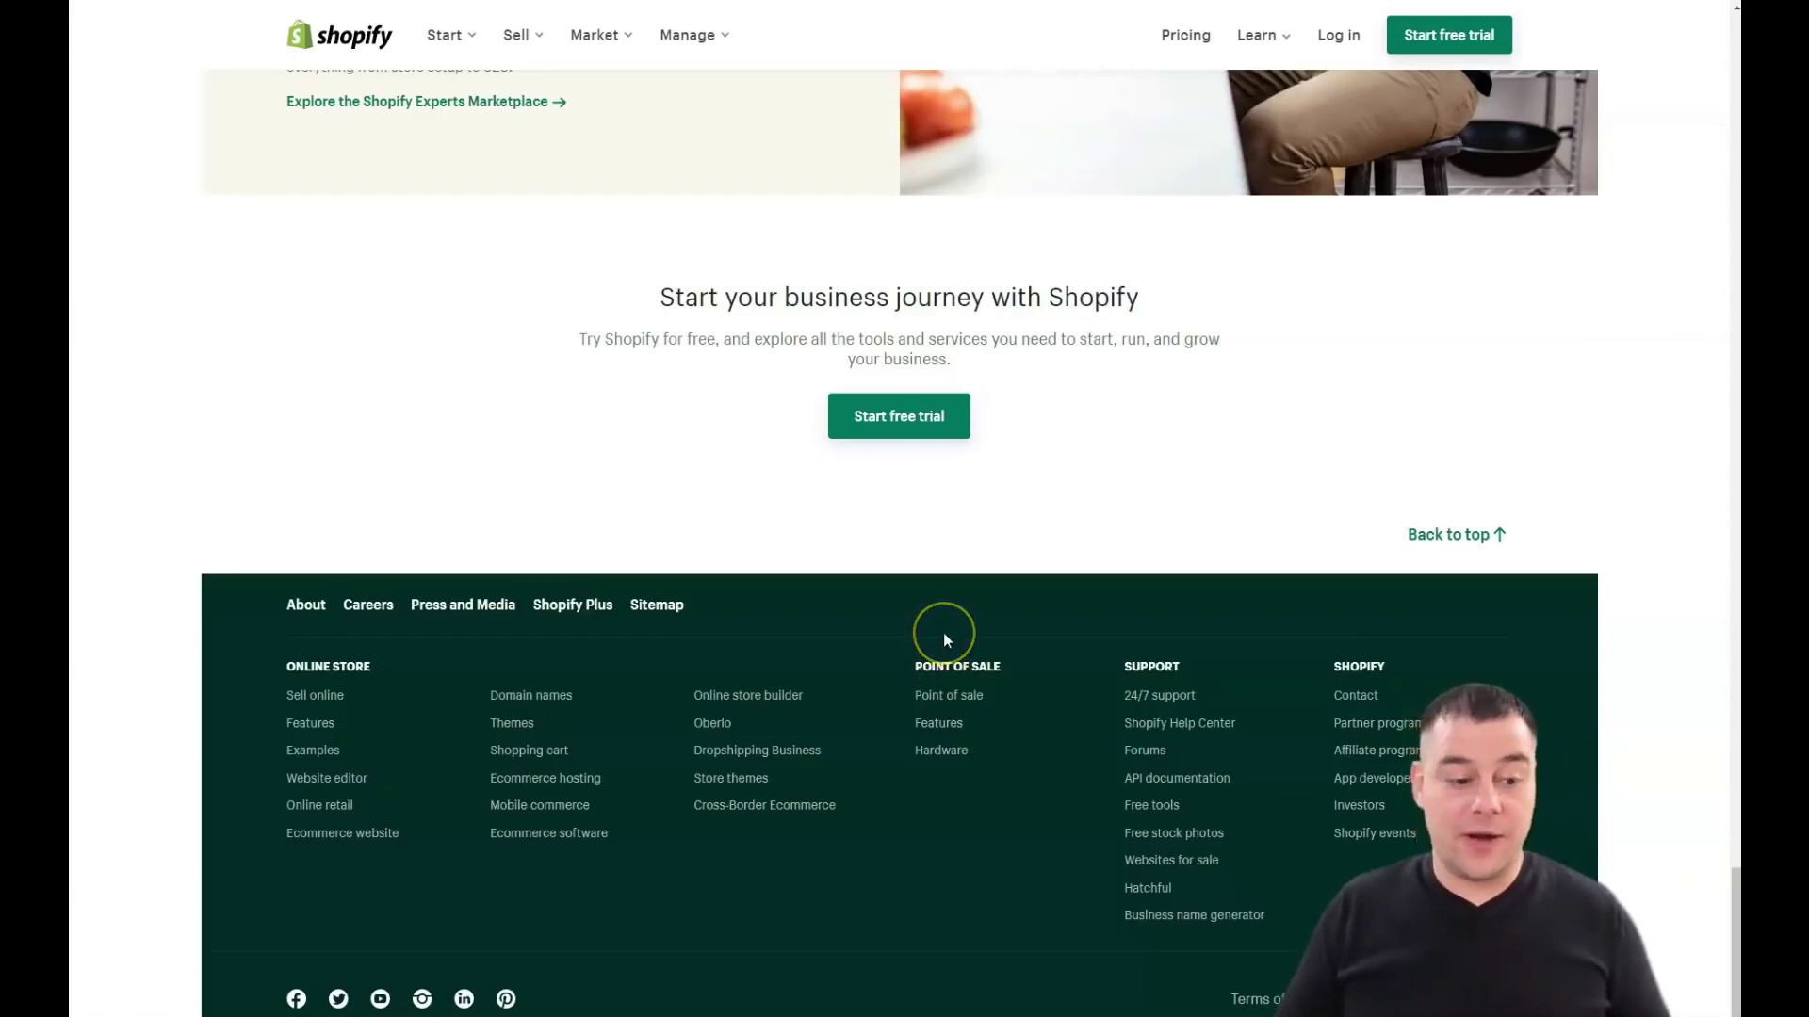
scroll(993, 624, up, 15)
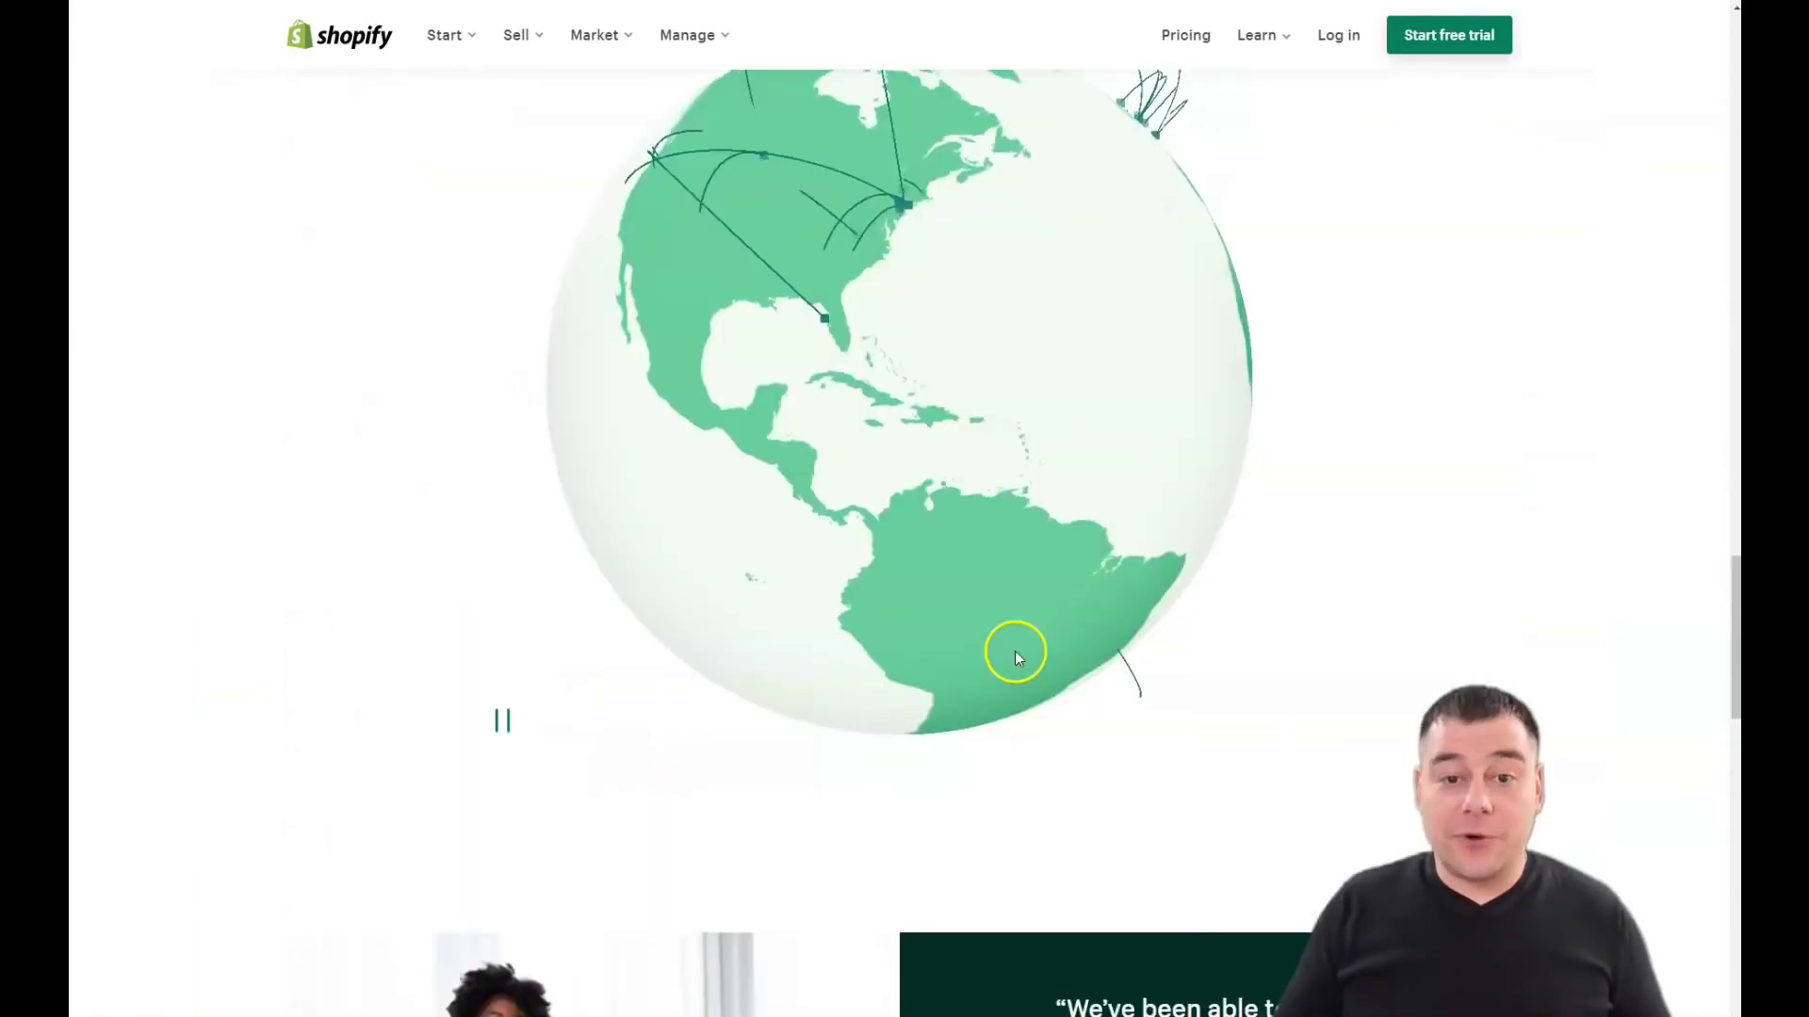
scroll(1014, 652, up, 20)
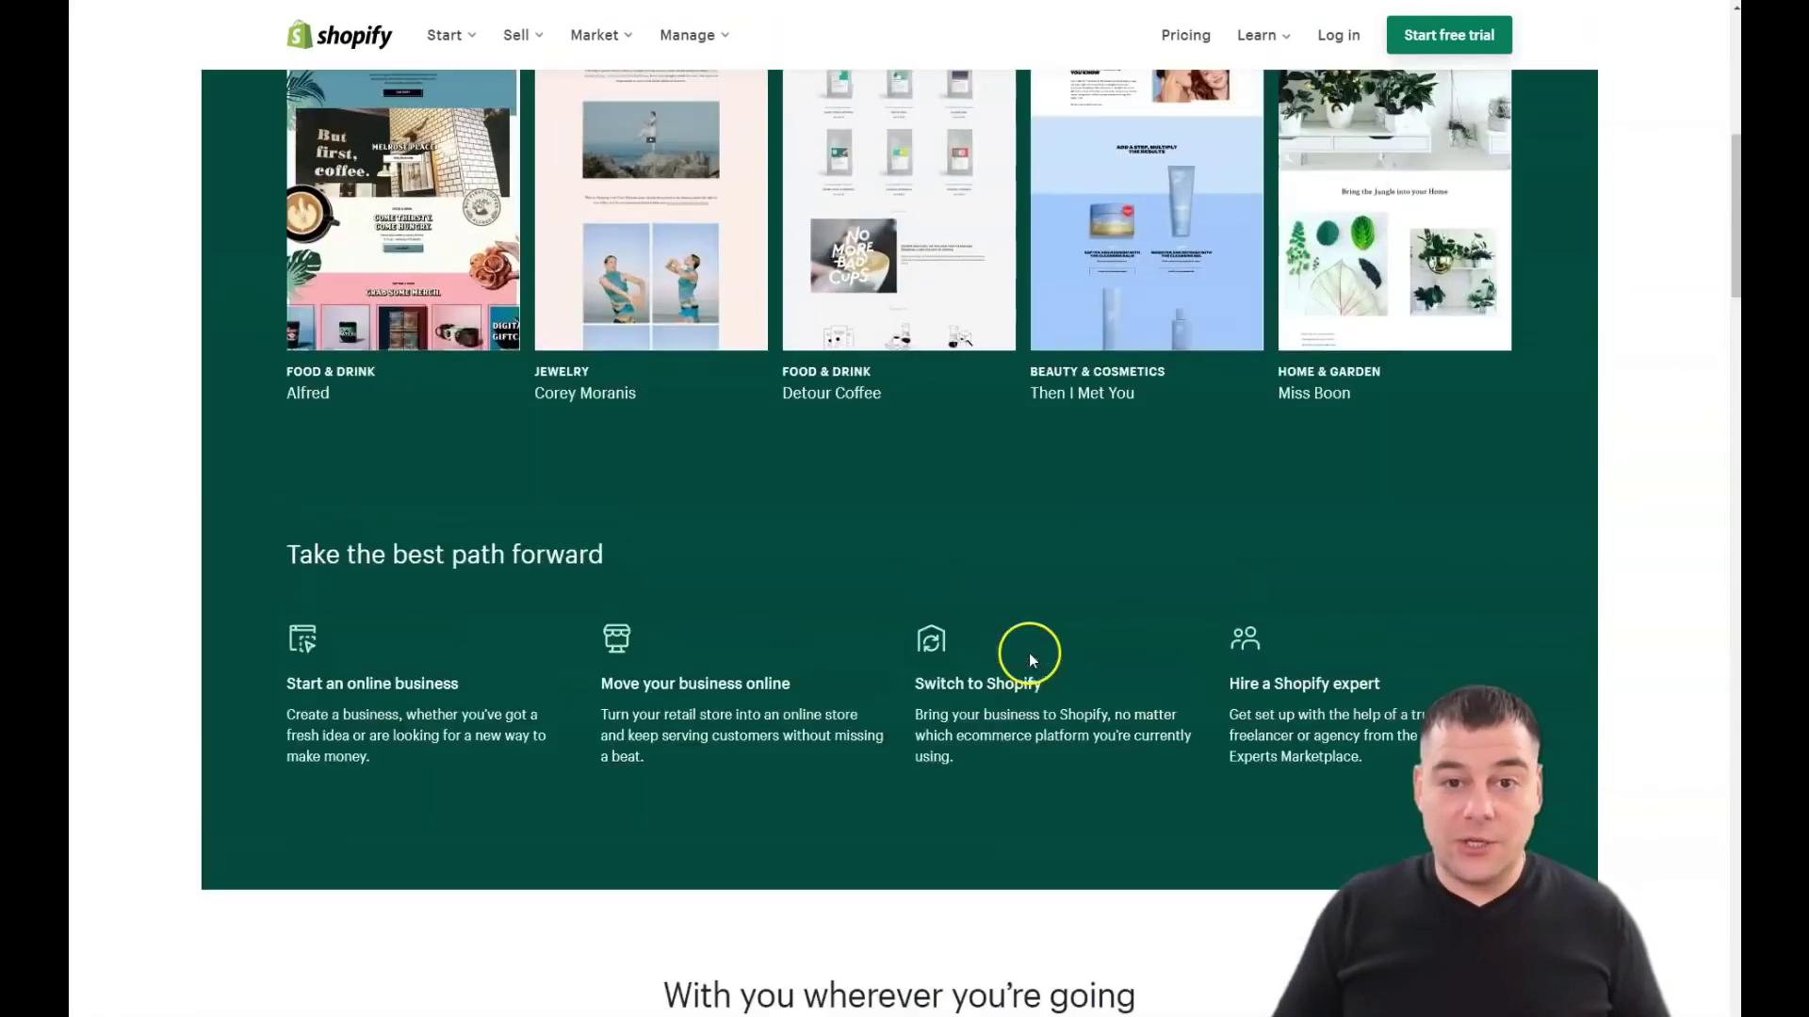
scroll(1028, 653, up, 10)
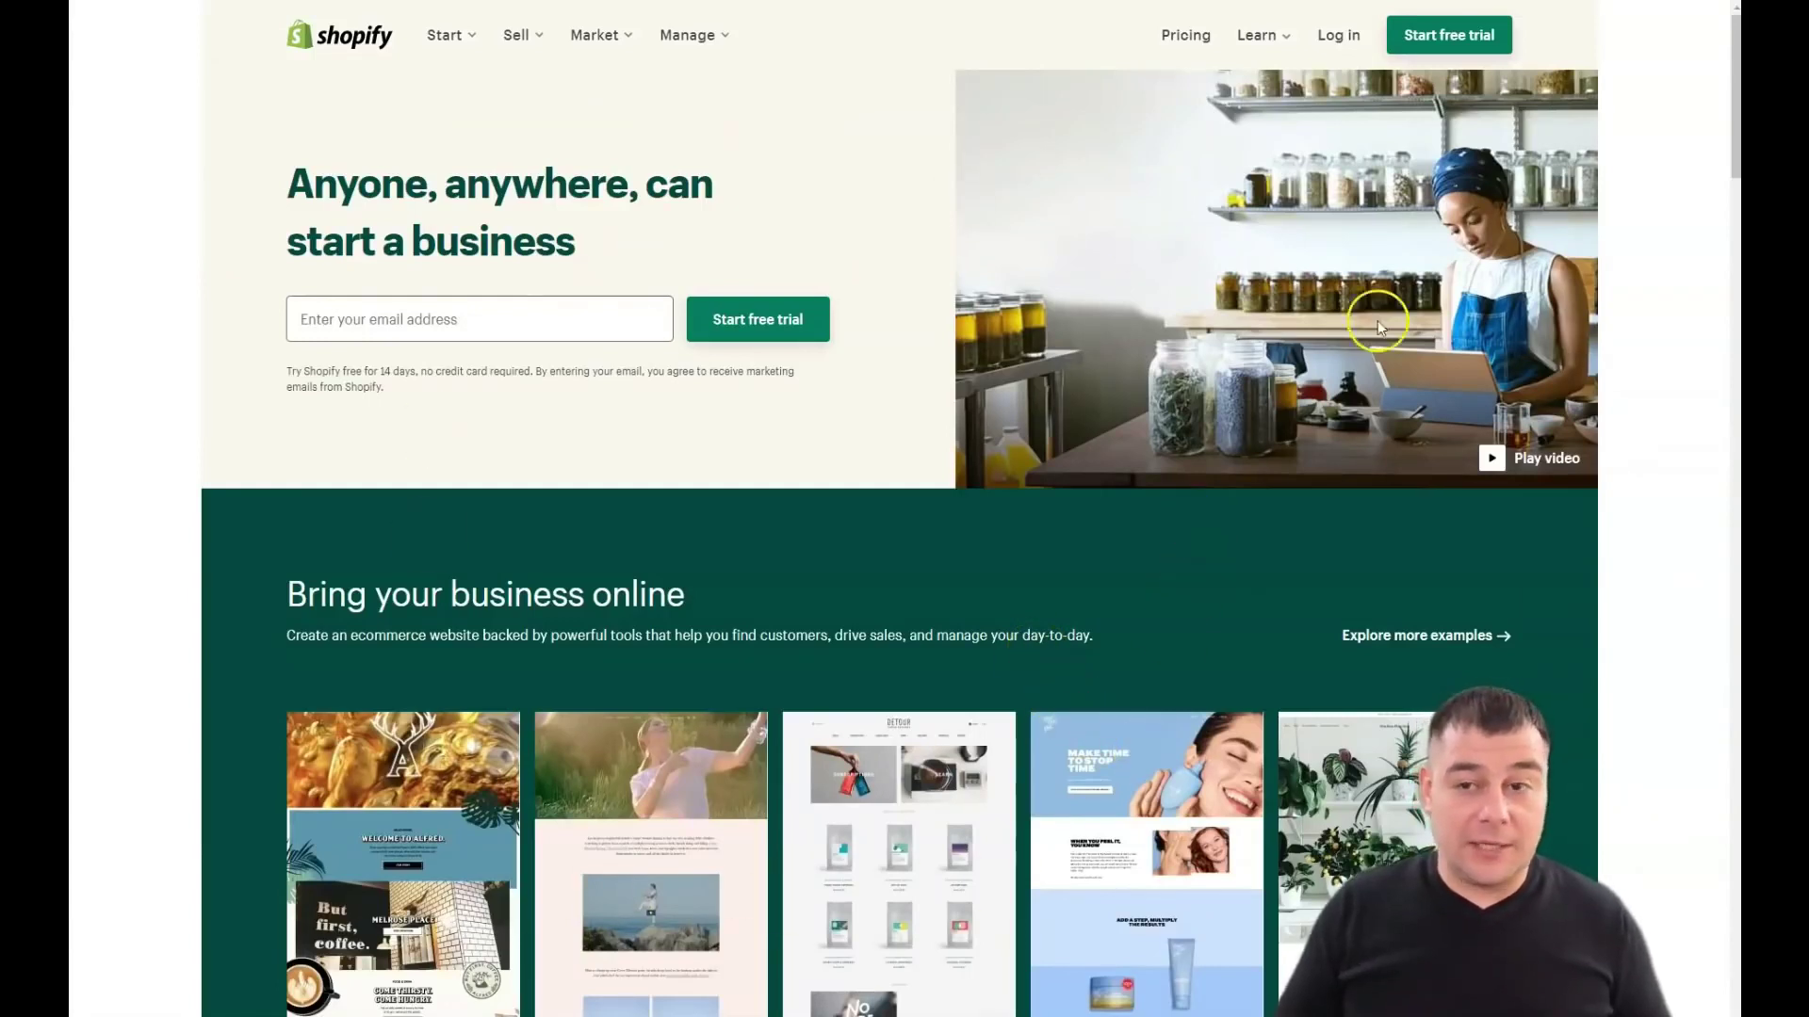
Open the sign-up form for the free 14-day Shopify trial and activate its email address field.
click(1444, 40)
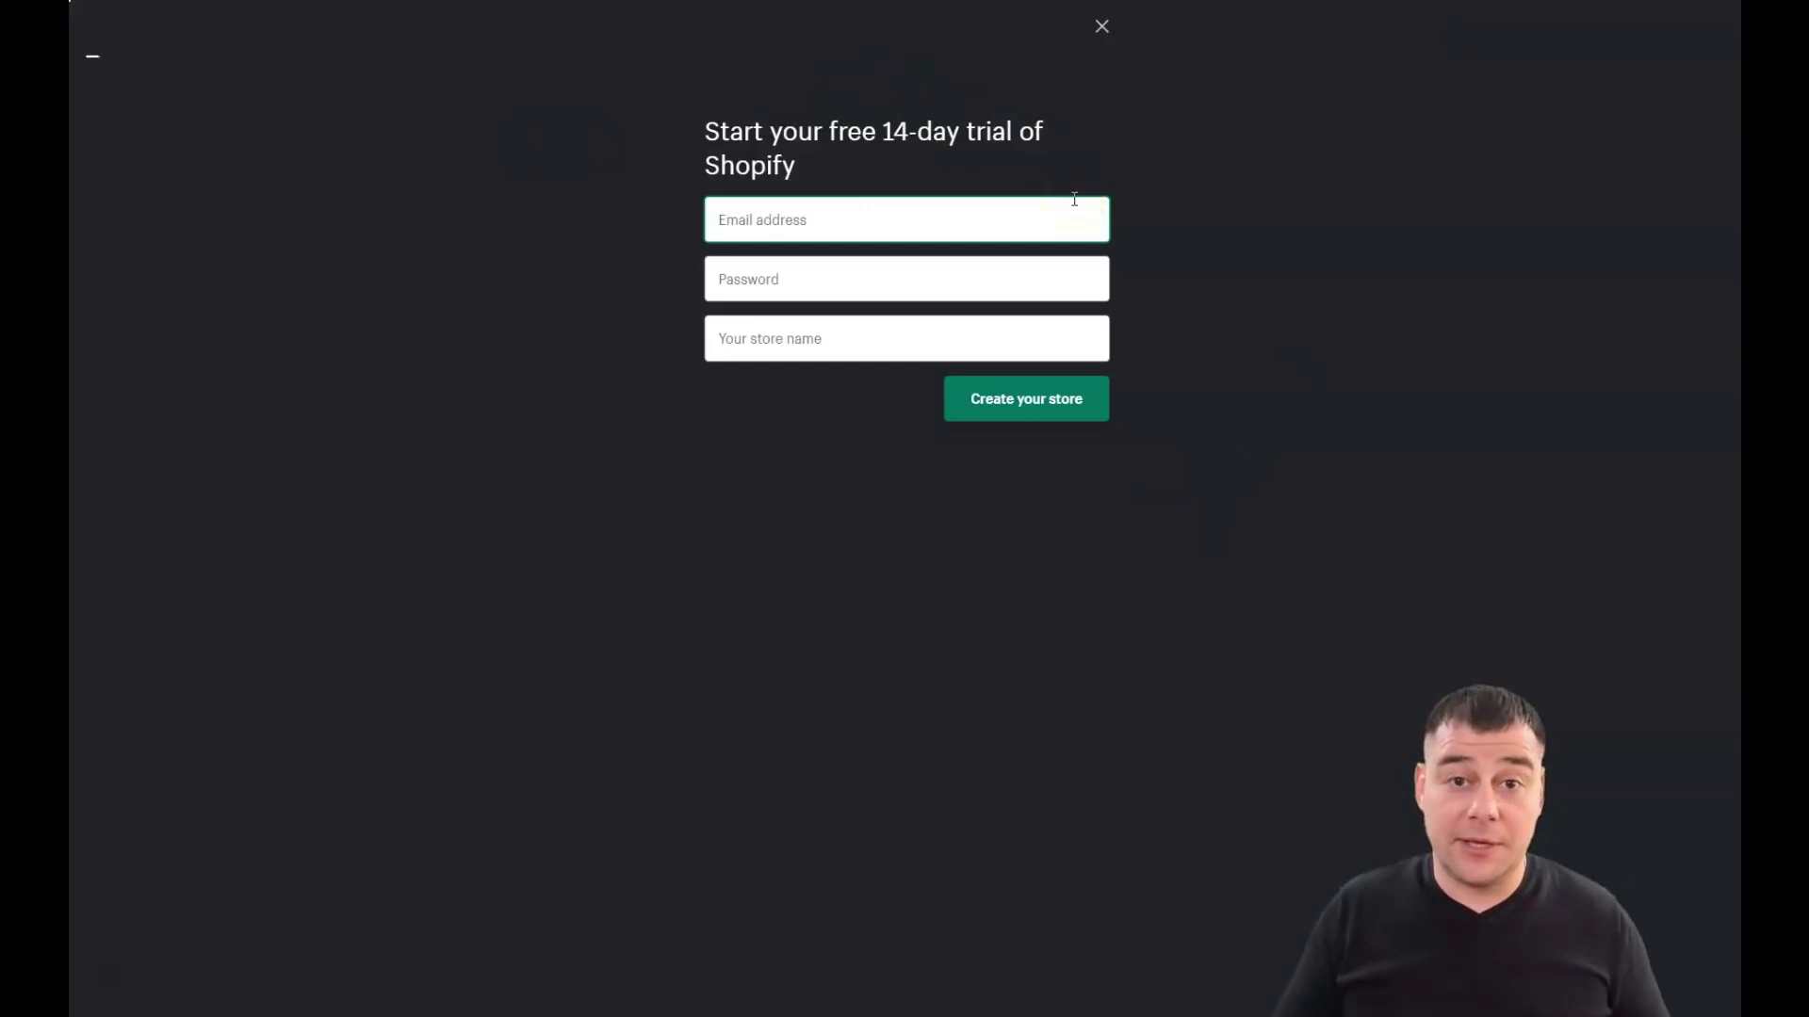
click(1060, 226)
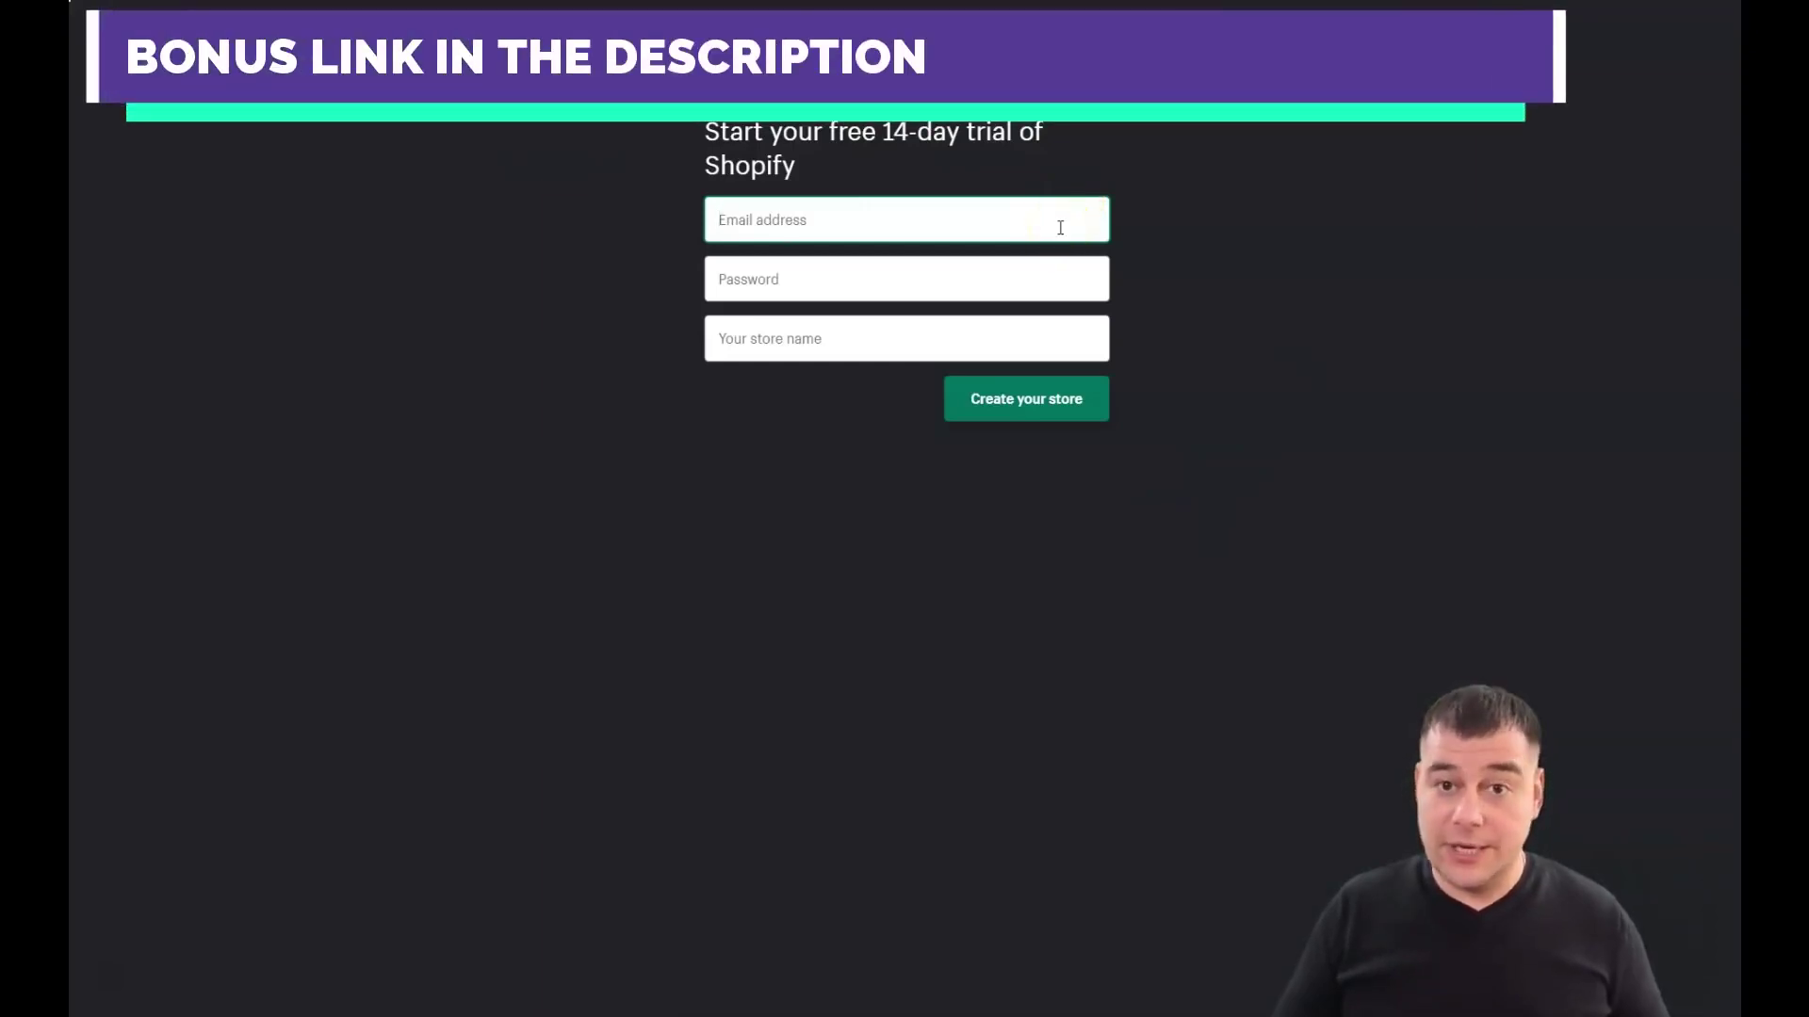
click(976, 226)
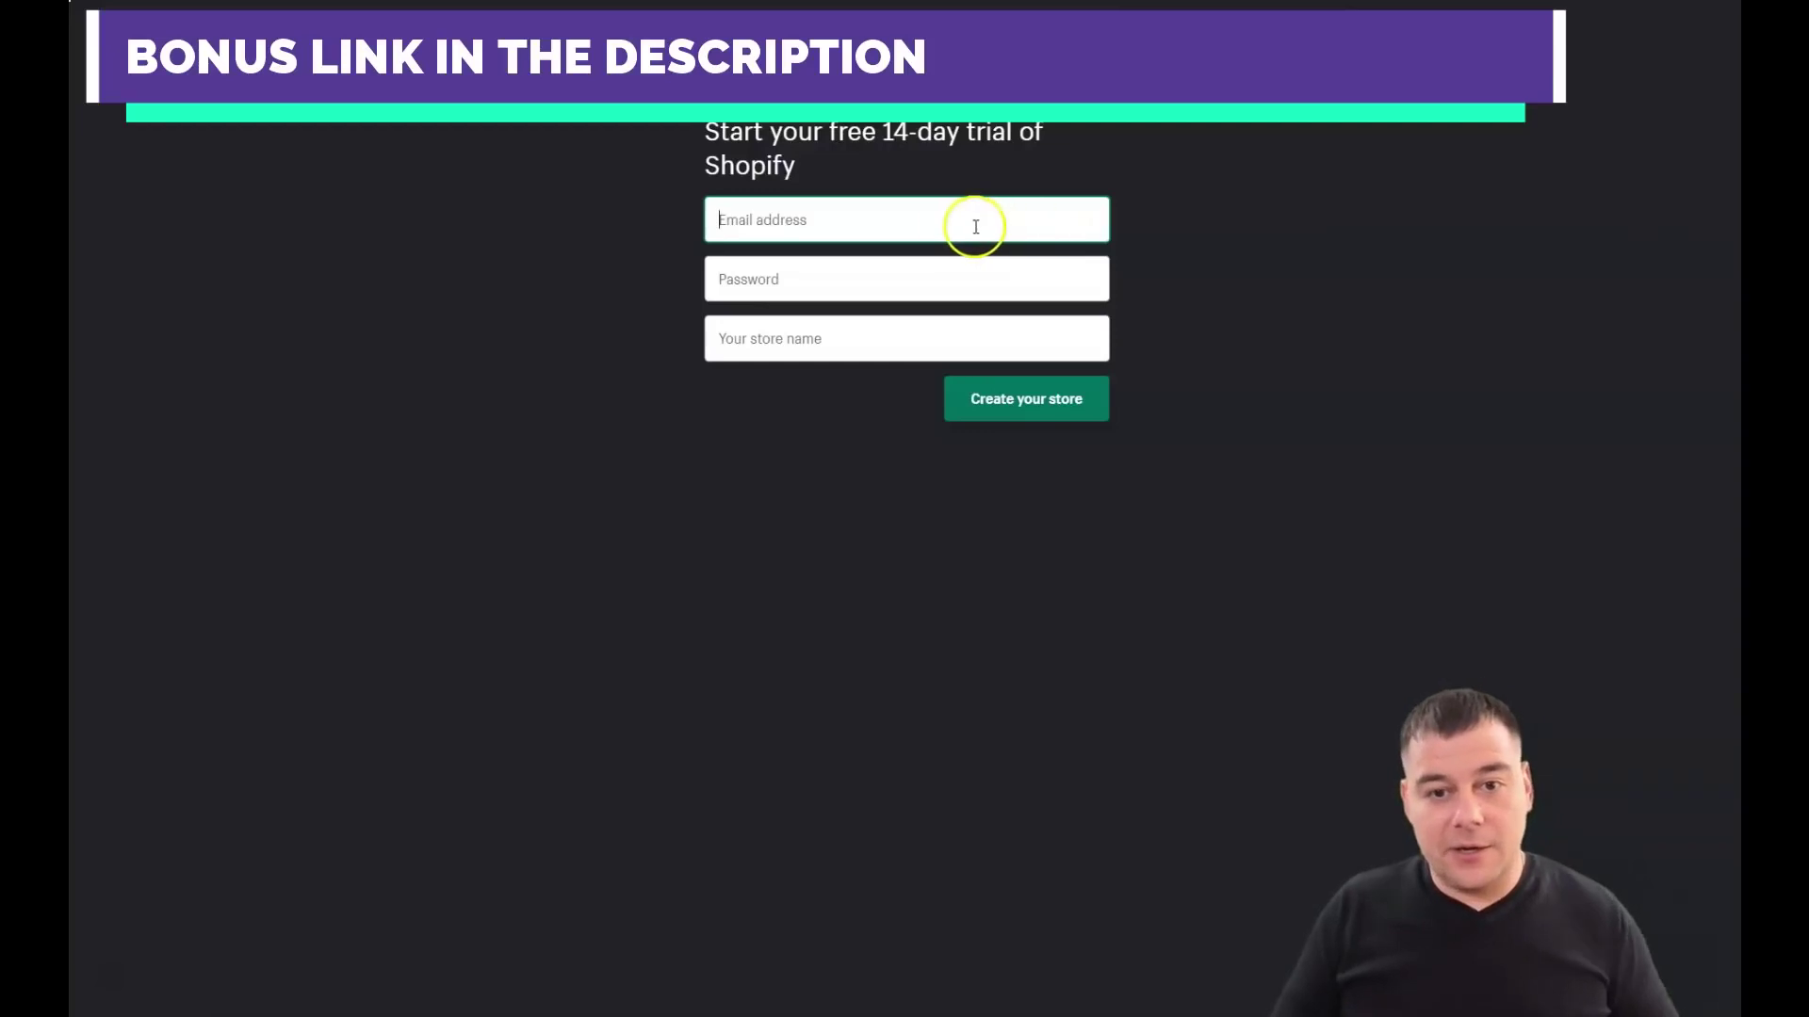
click(793, 220)
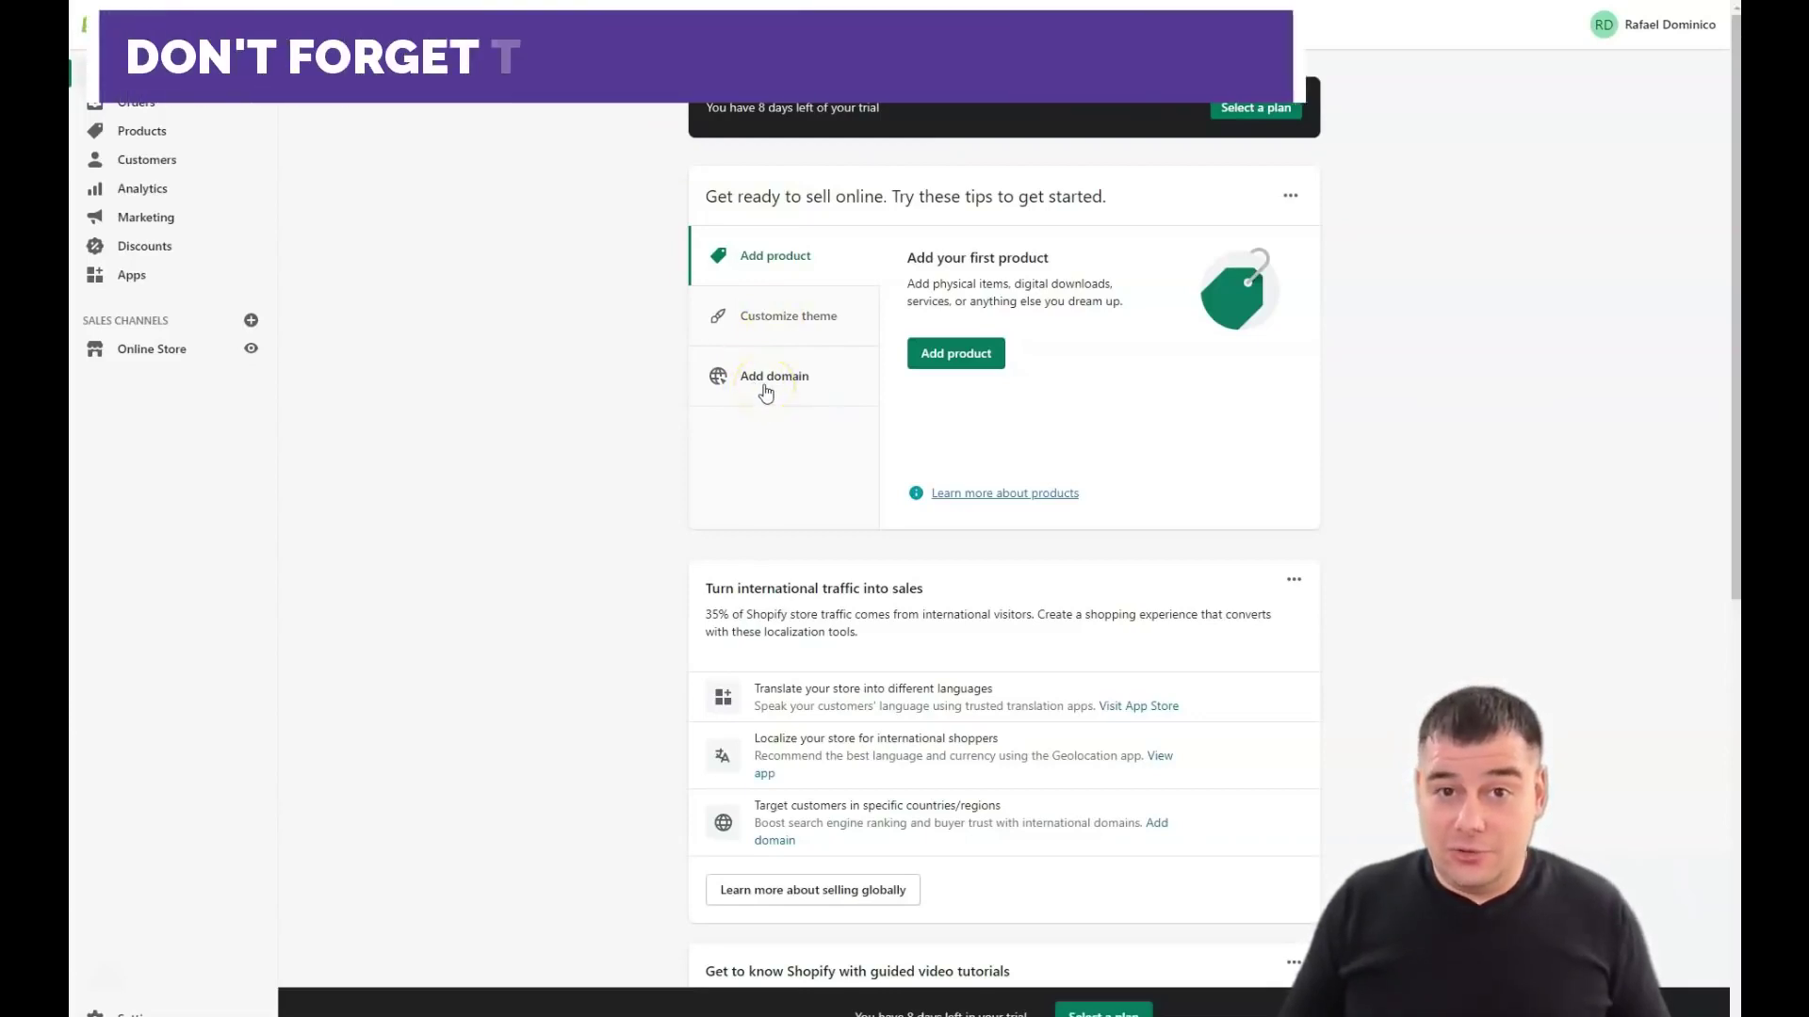
Open the store's plan selection and compare the Basic Shopify, Shopify and Advanced Shopify plans.
click(1249, 126)
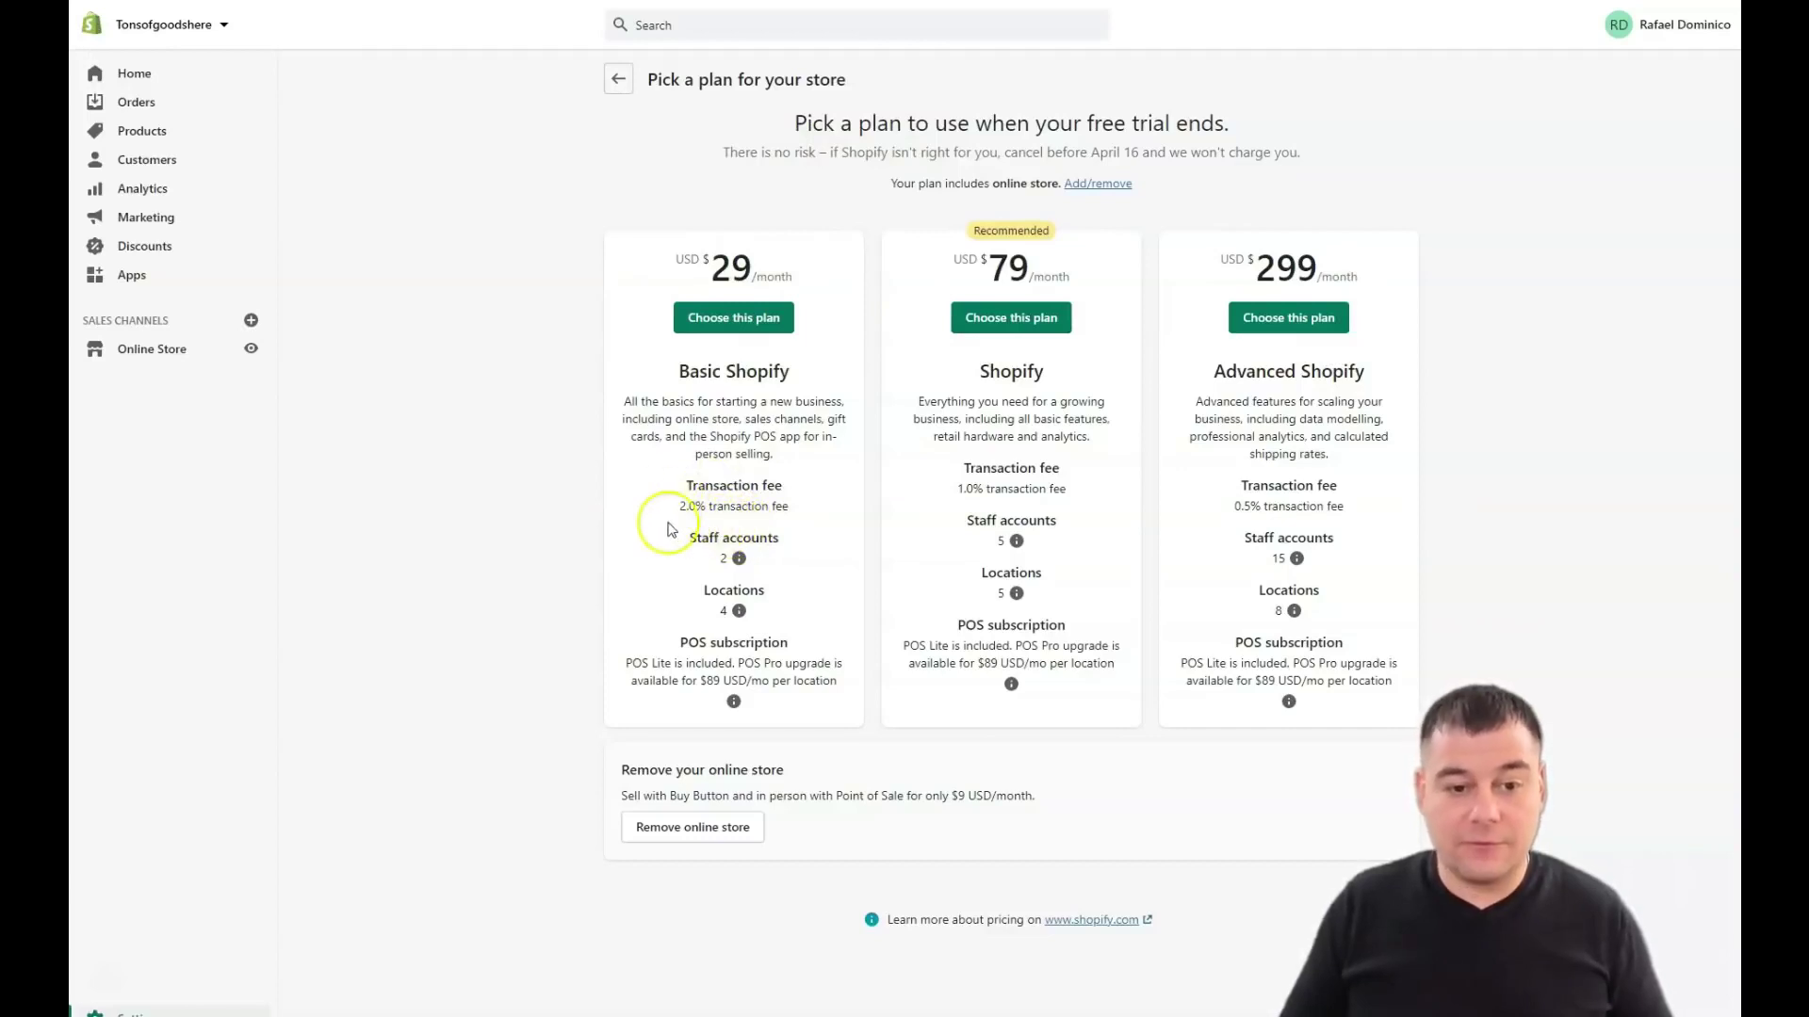
drag(999, 419, 970, 485)
click(961, 490)
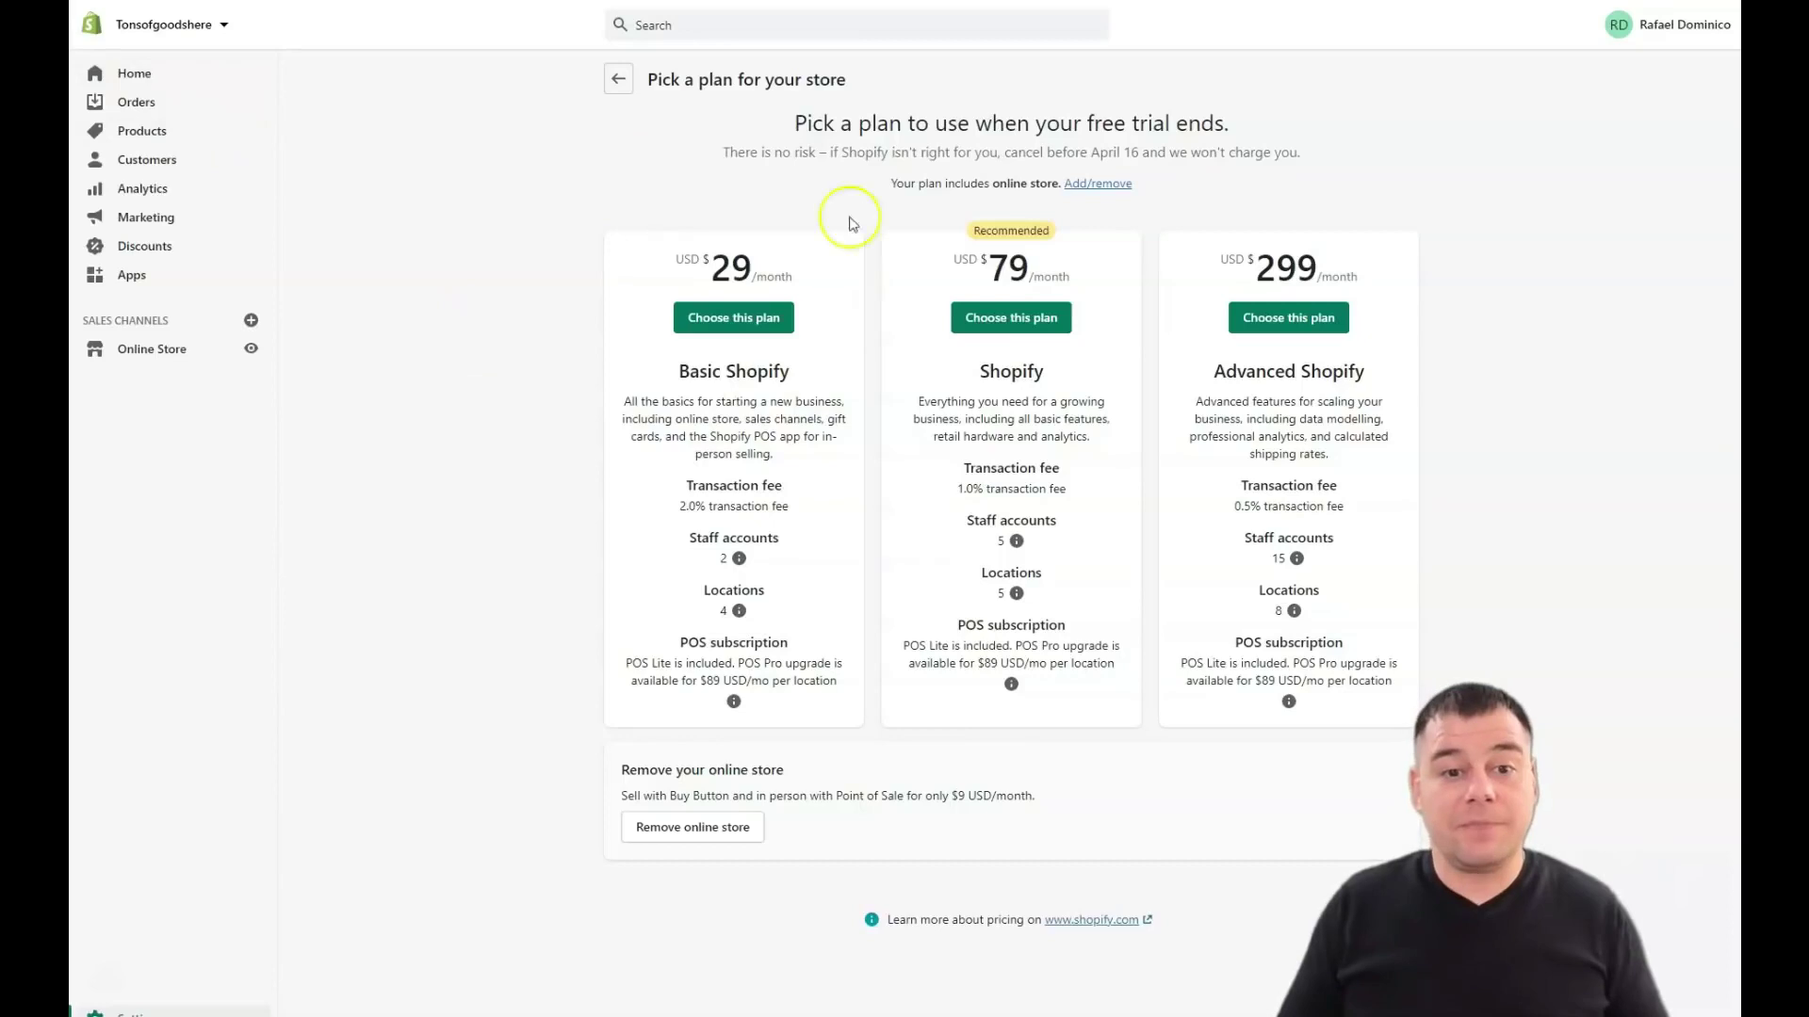
Return to the store's home page and review its getting-started tips and suggestion cards.
click(125, 76)
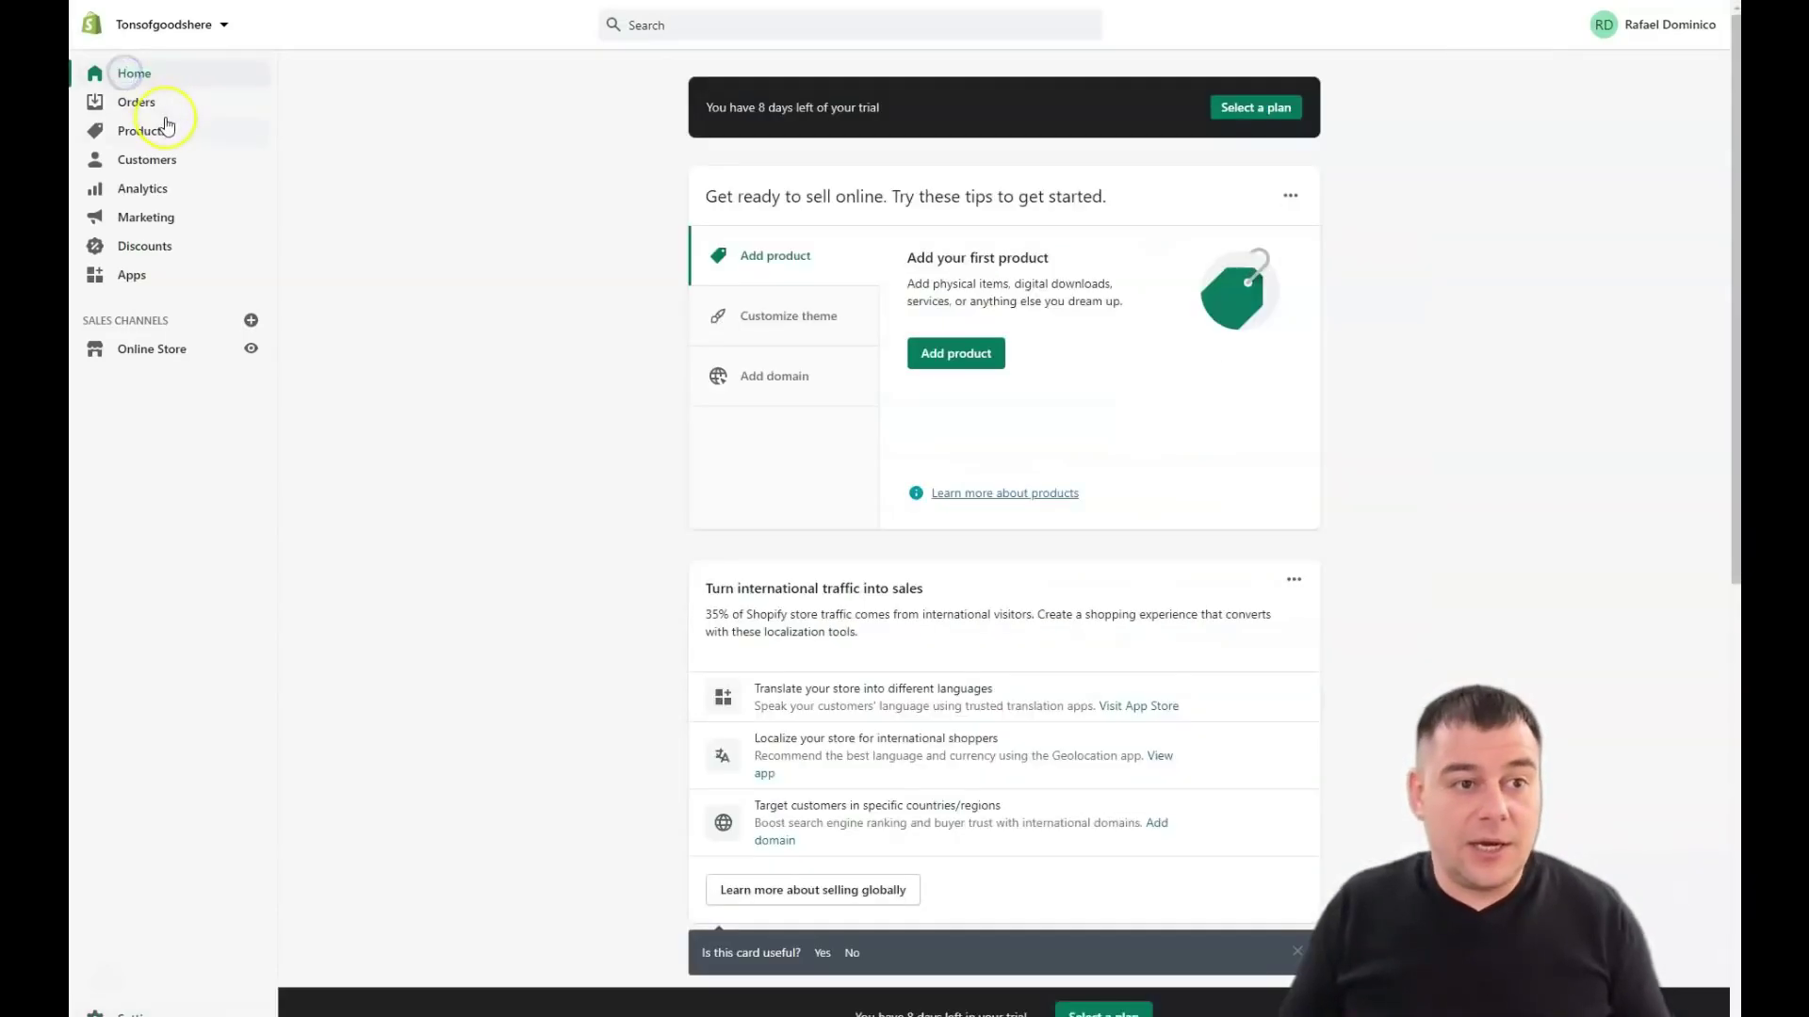
mouse_move(282, 11)
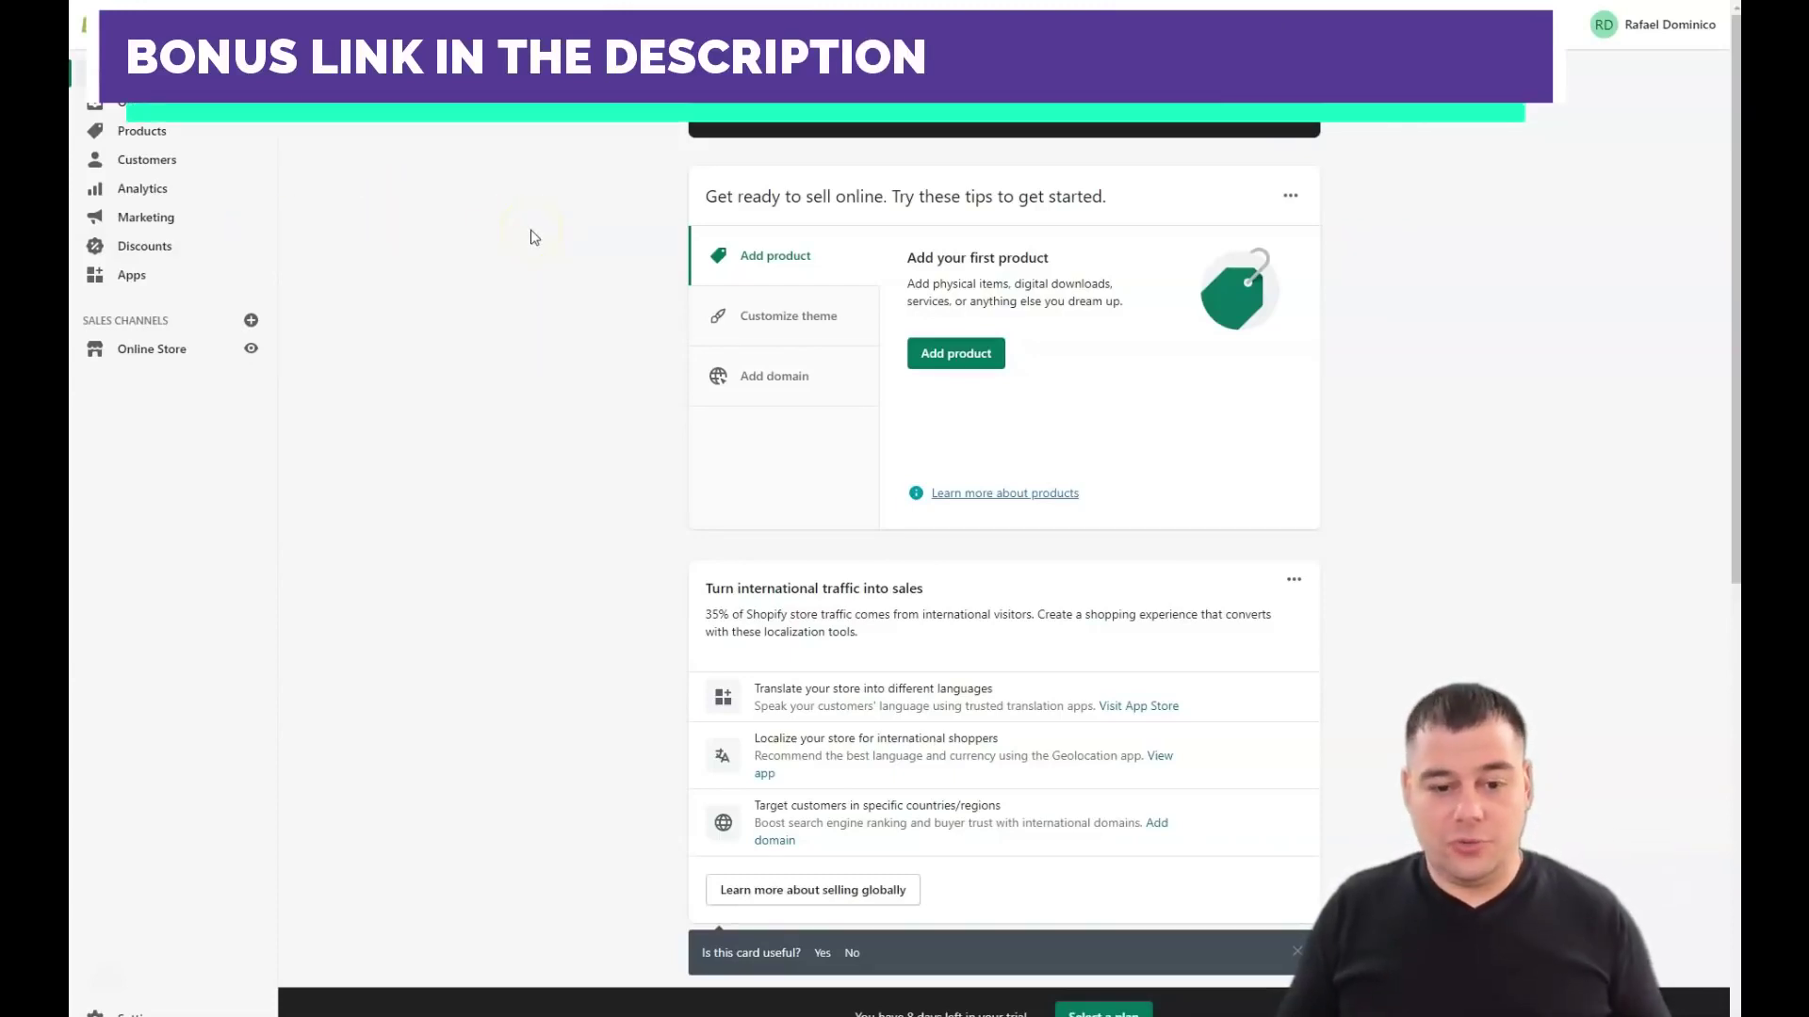
scroll(543, 255, down, 8)
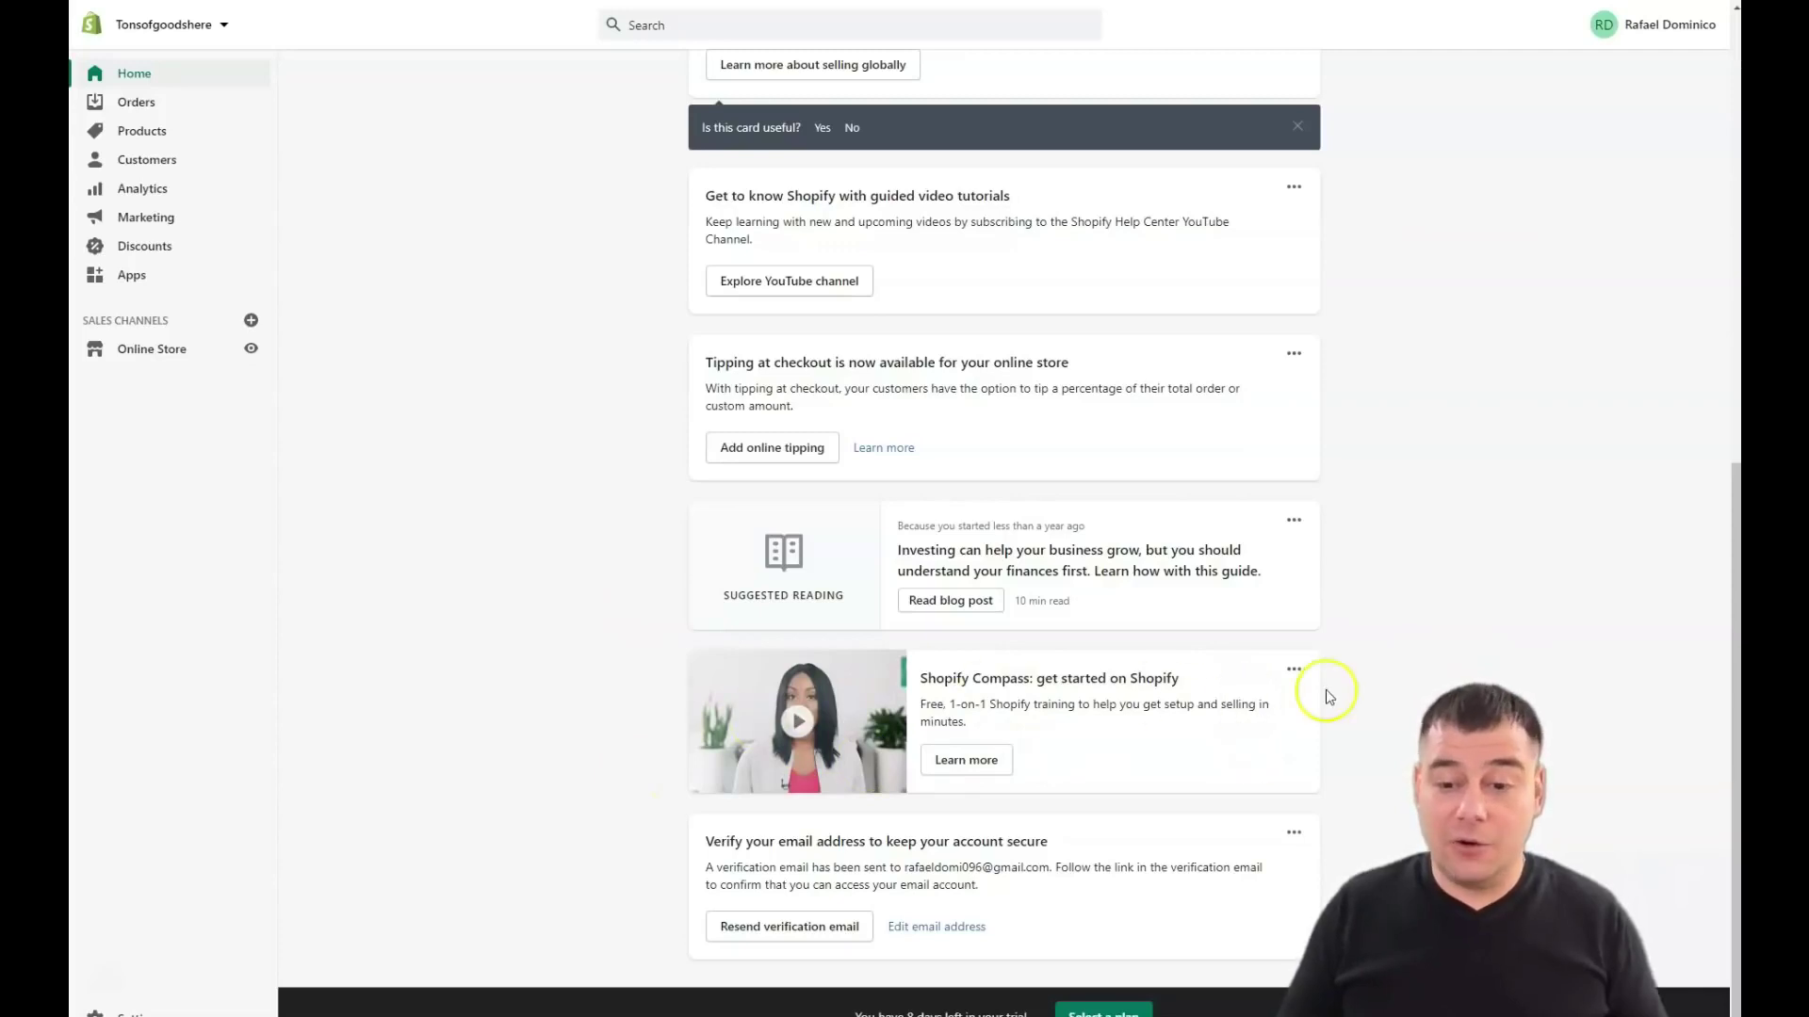
scroll(1228, 581, up, 9)
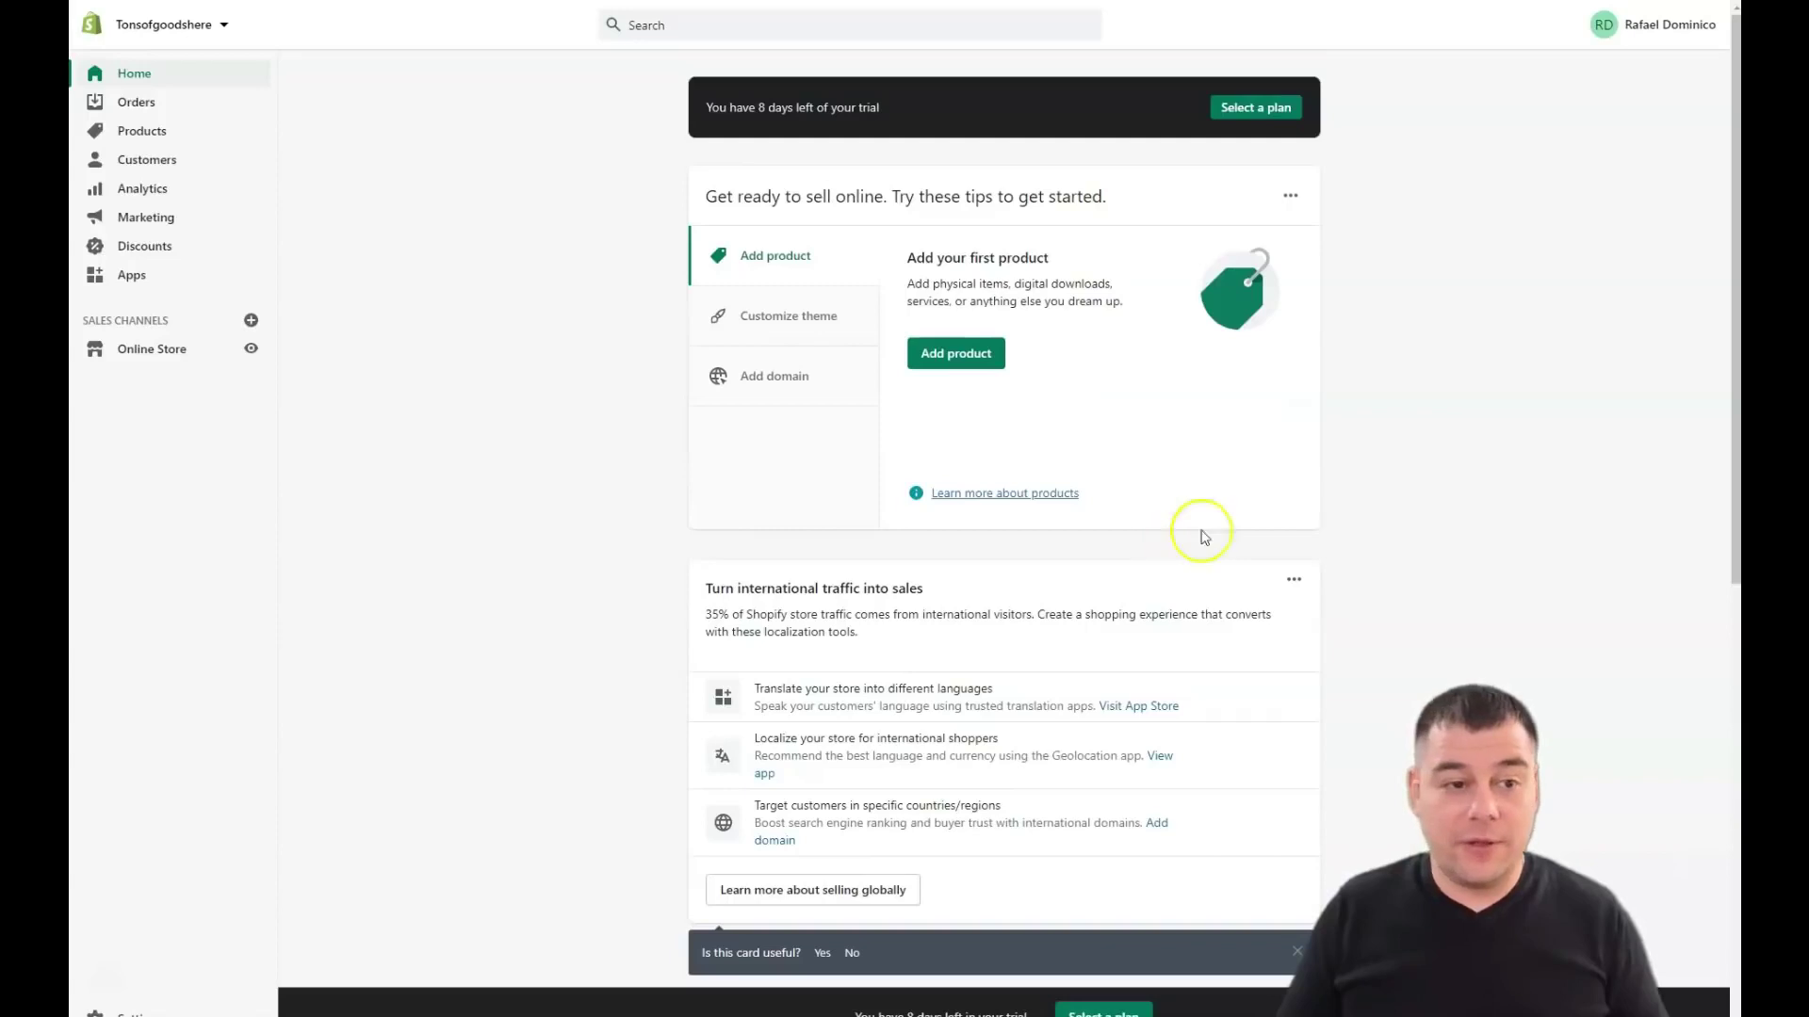
scroll(556, 354, down, 9)
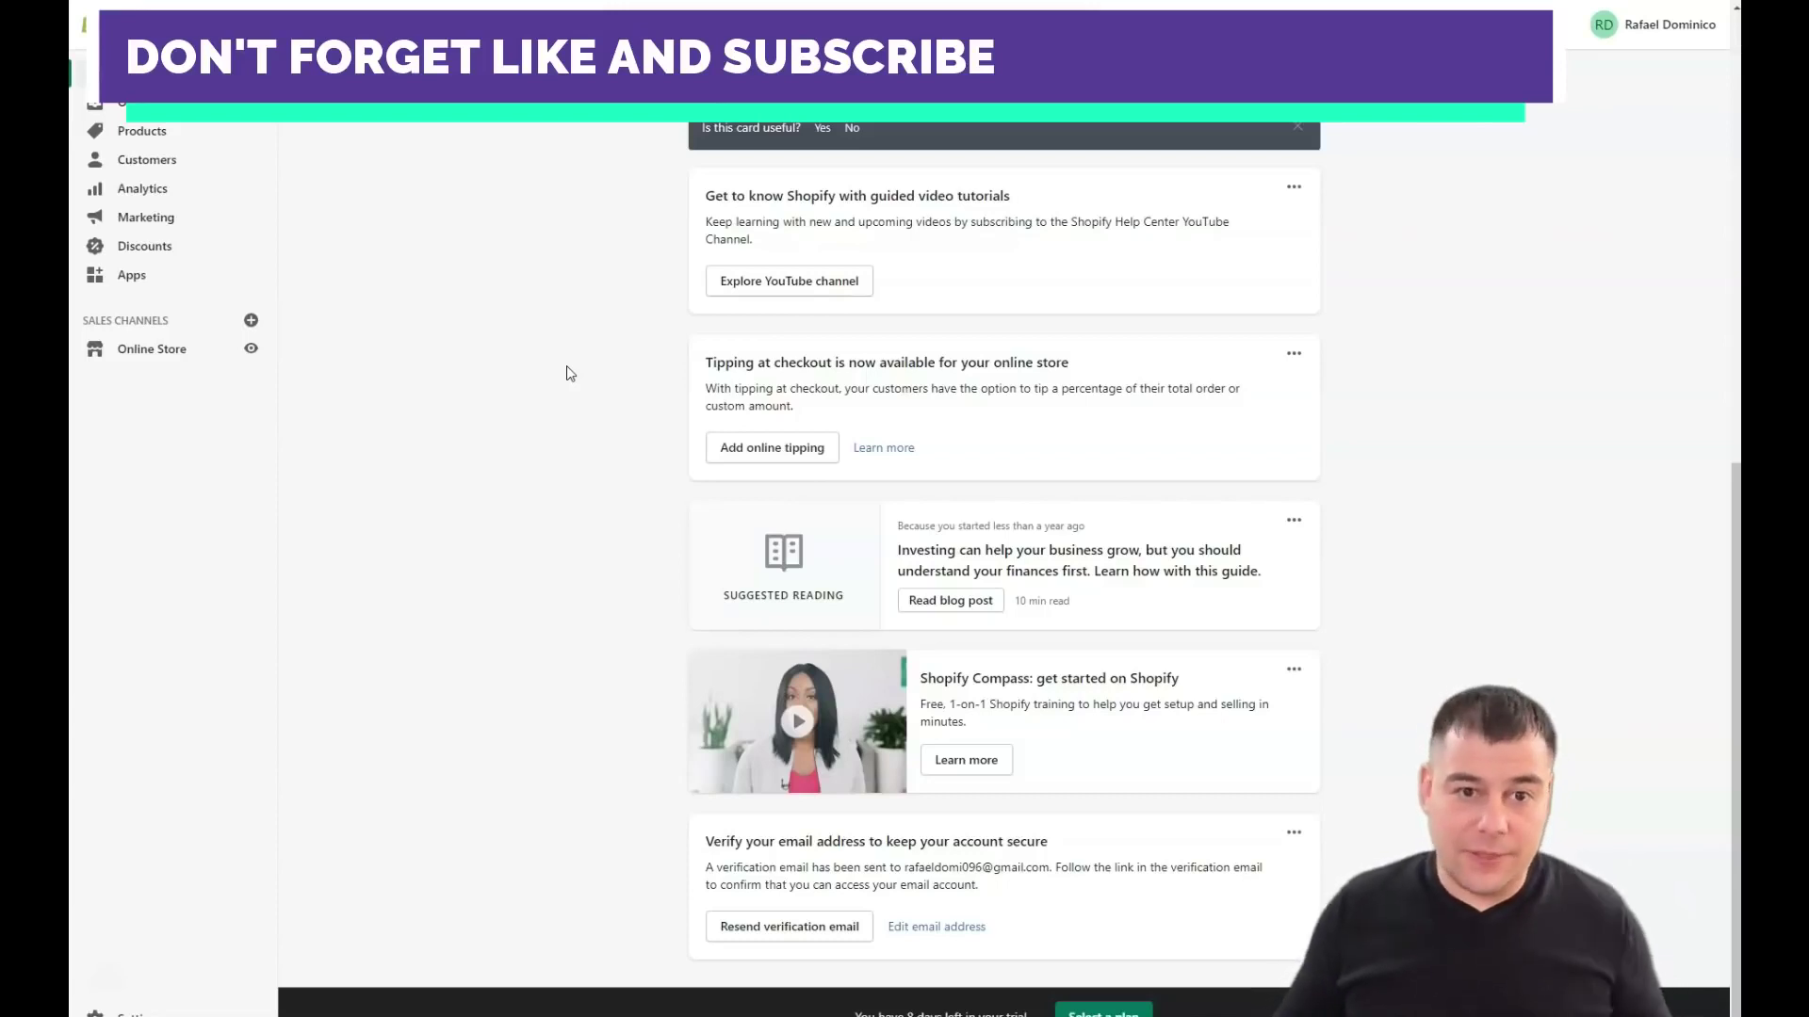
click(622, 363)
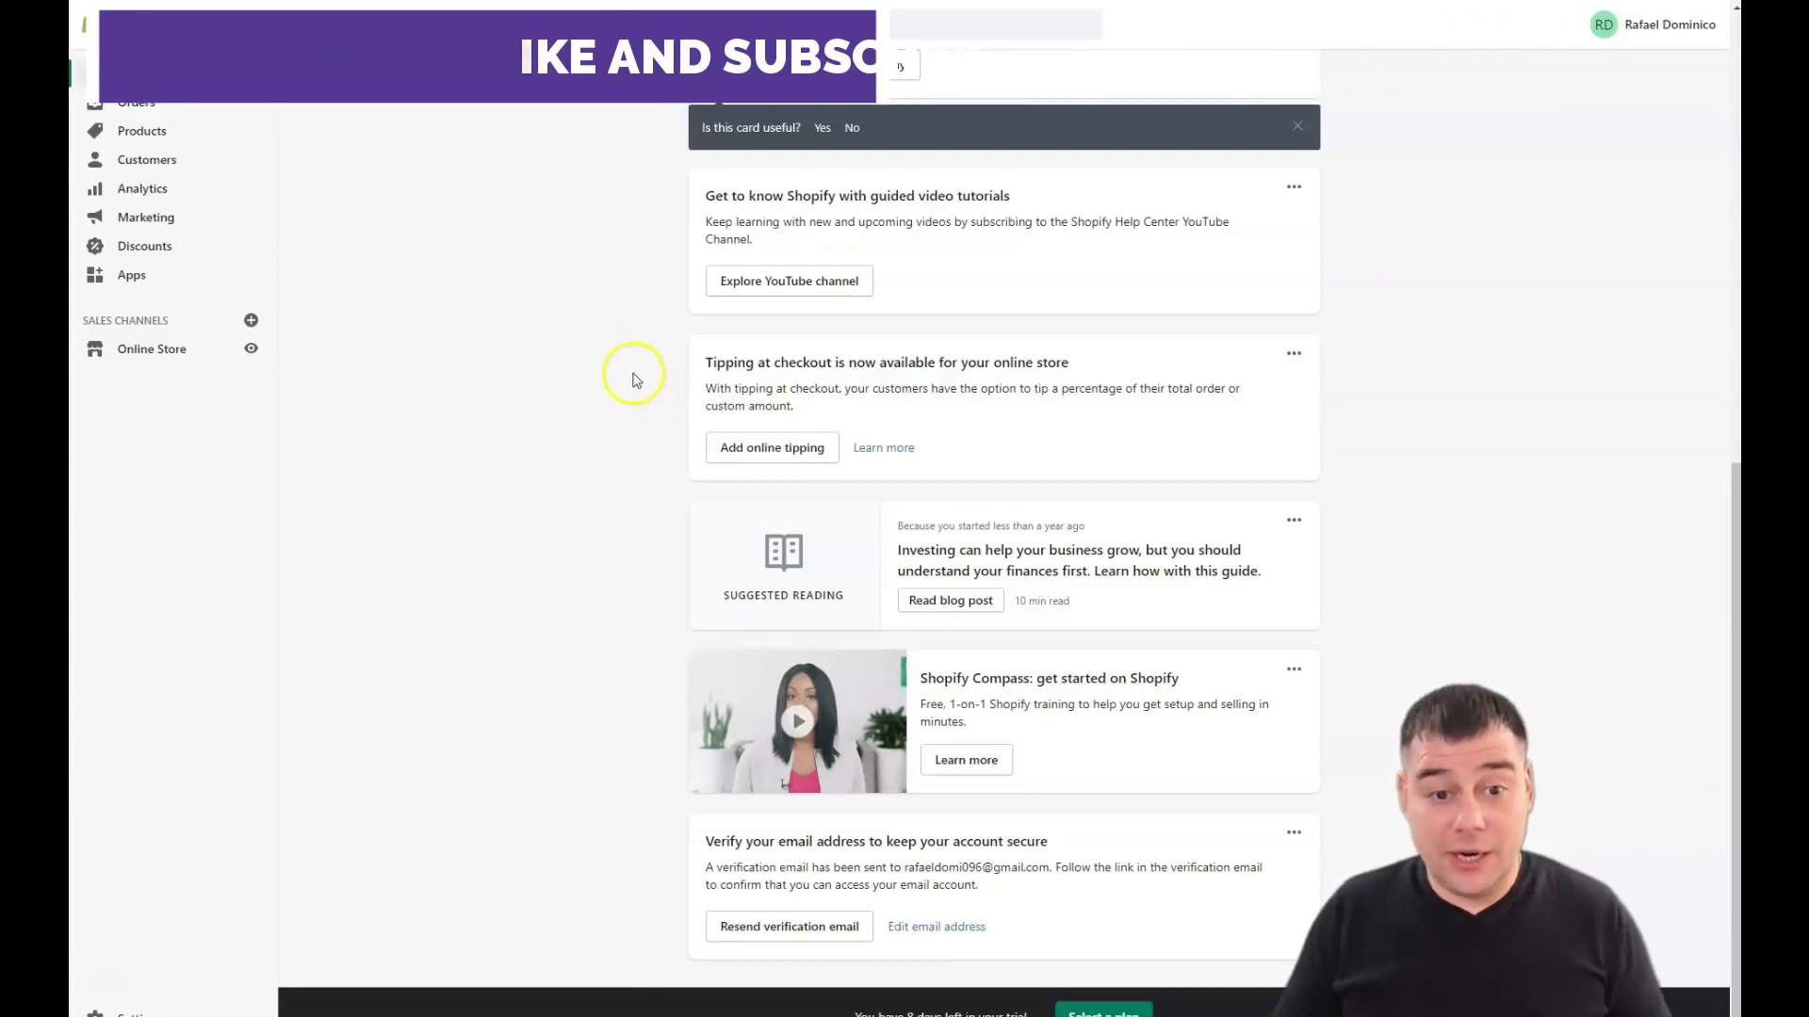
scroll(633, 379, up, 9)
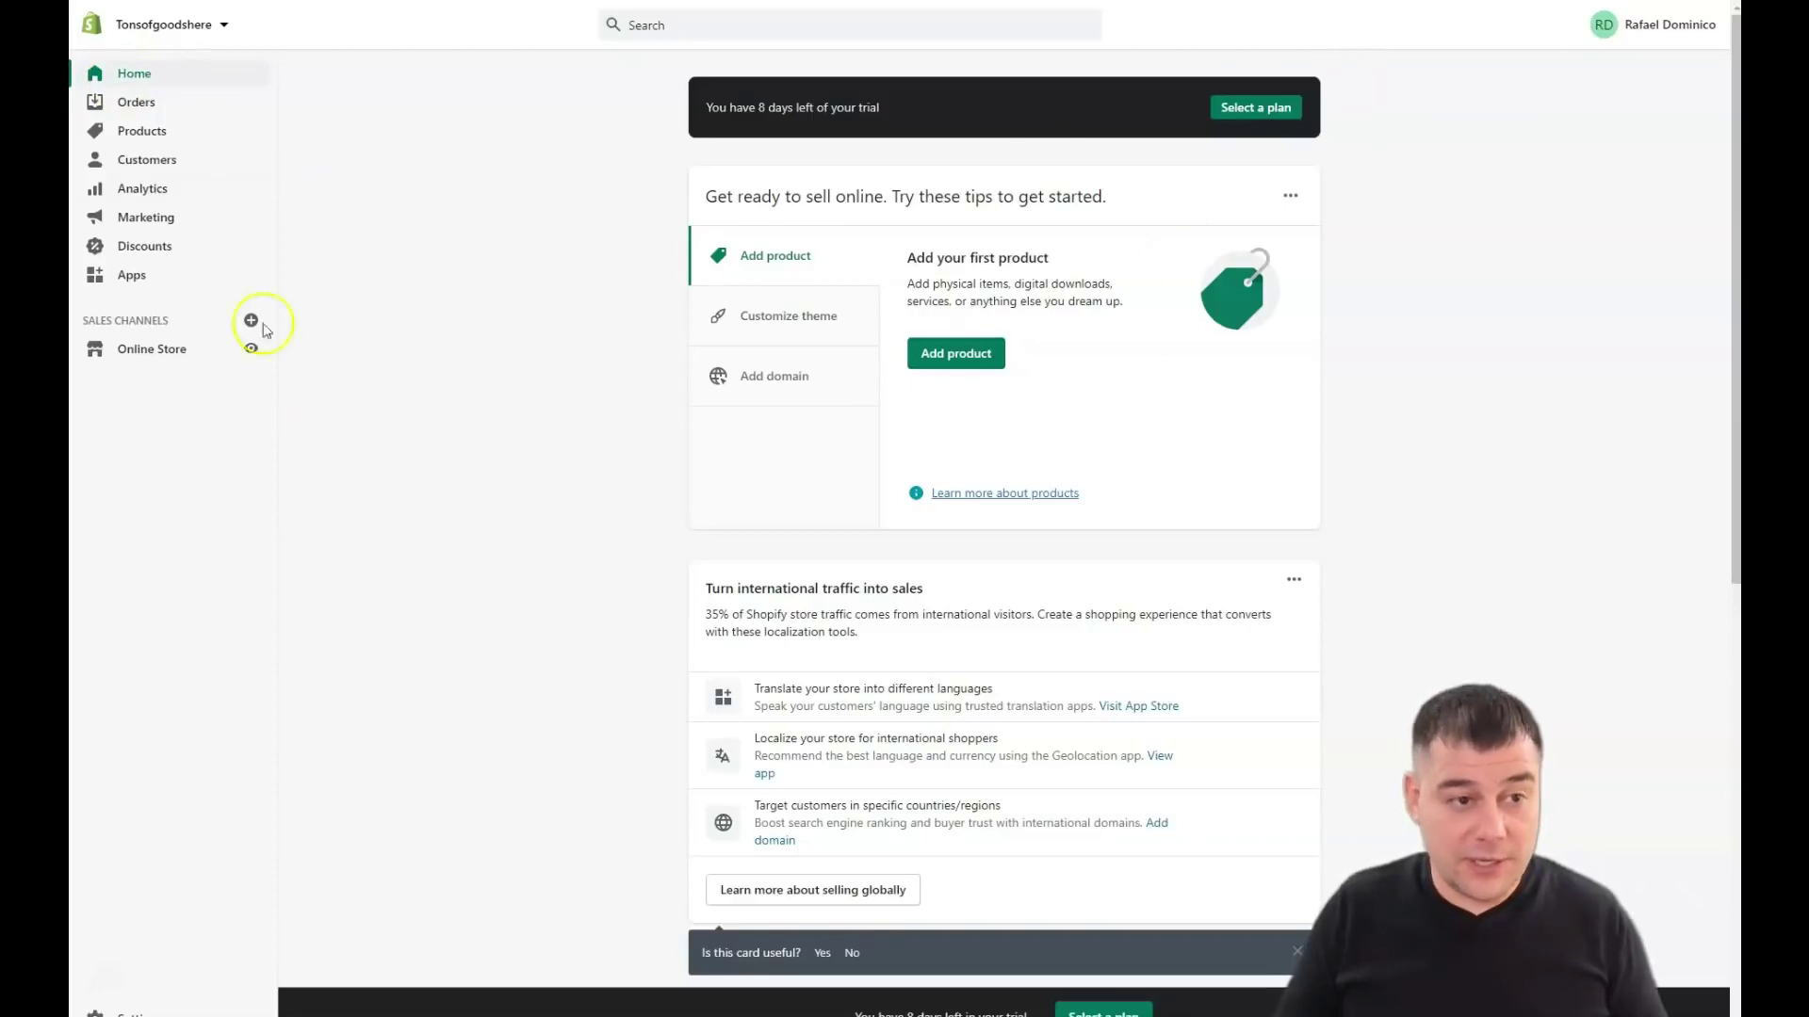
View the store's orders, draft orders and abandoned checkouts pages.
click(124, 106)
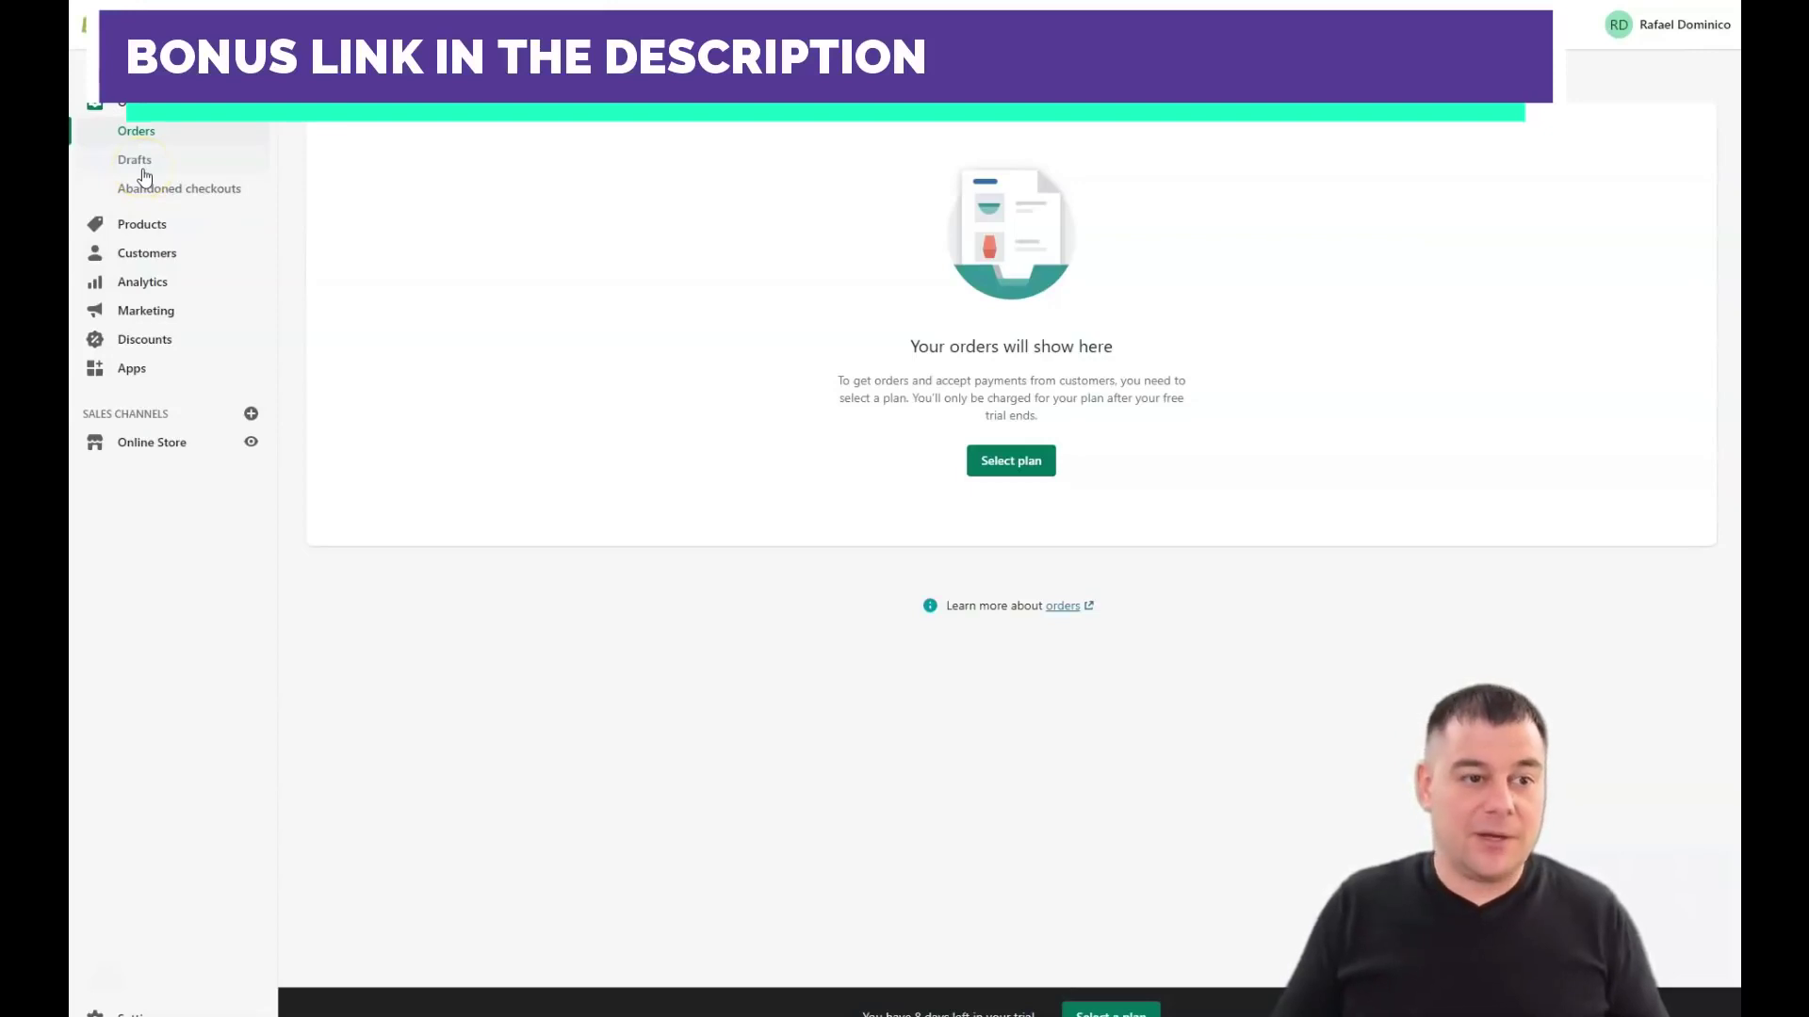
click(142, 167)
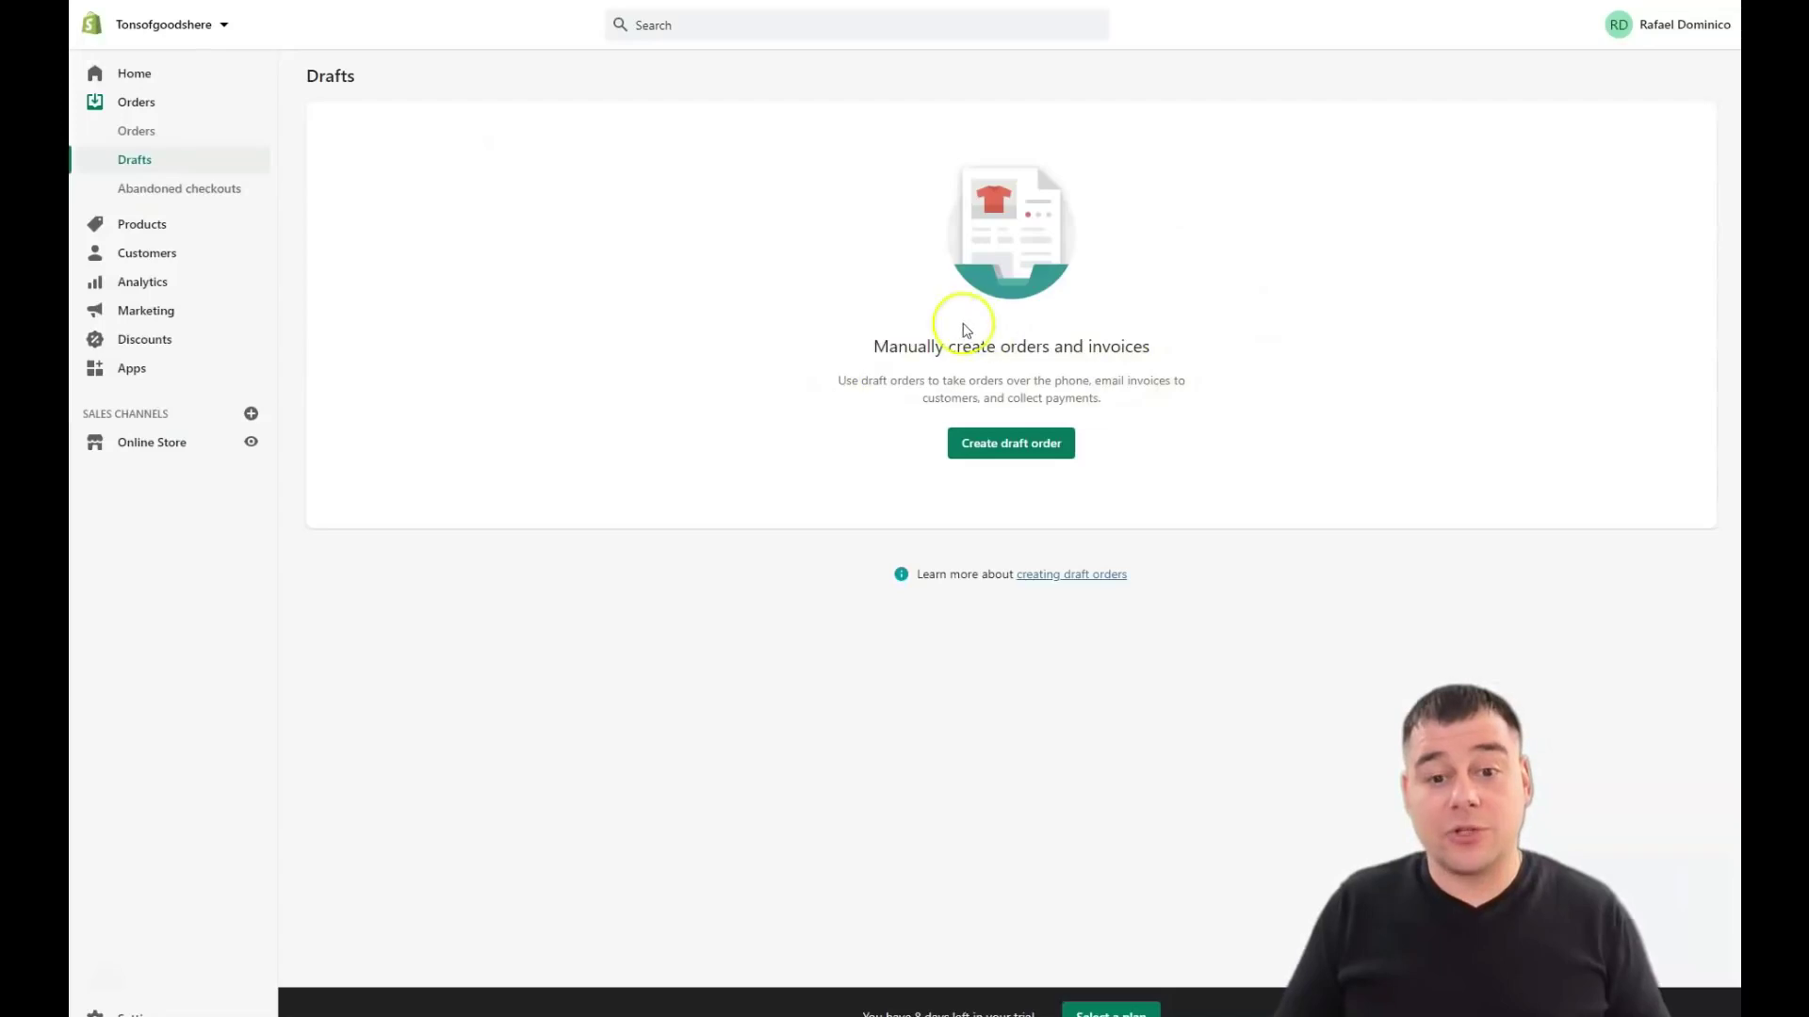
click(162, 186)
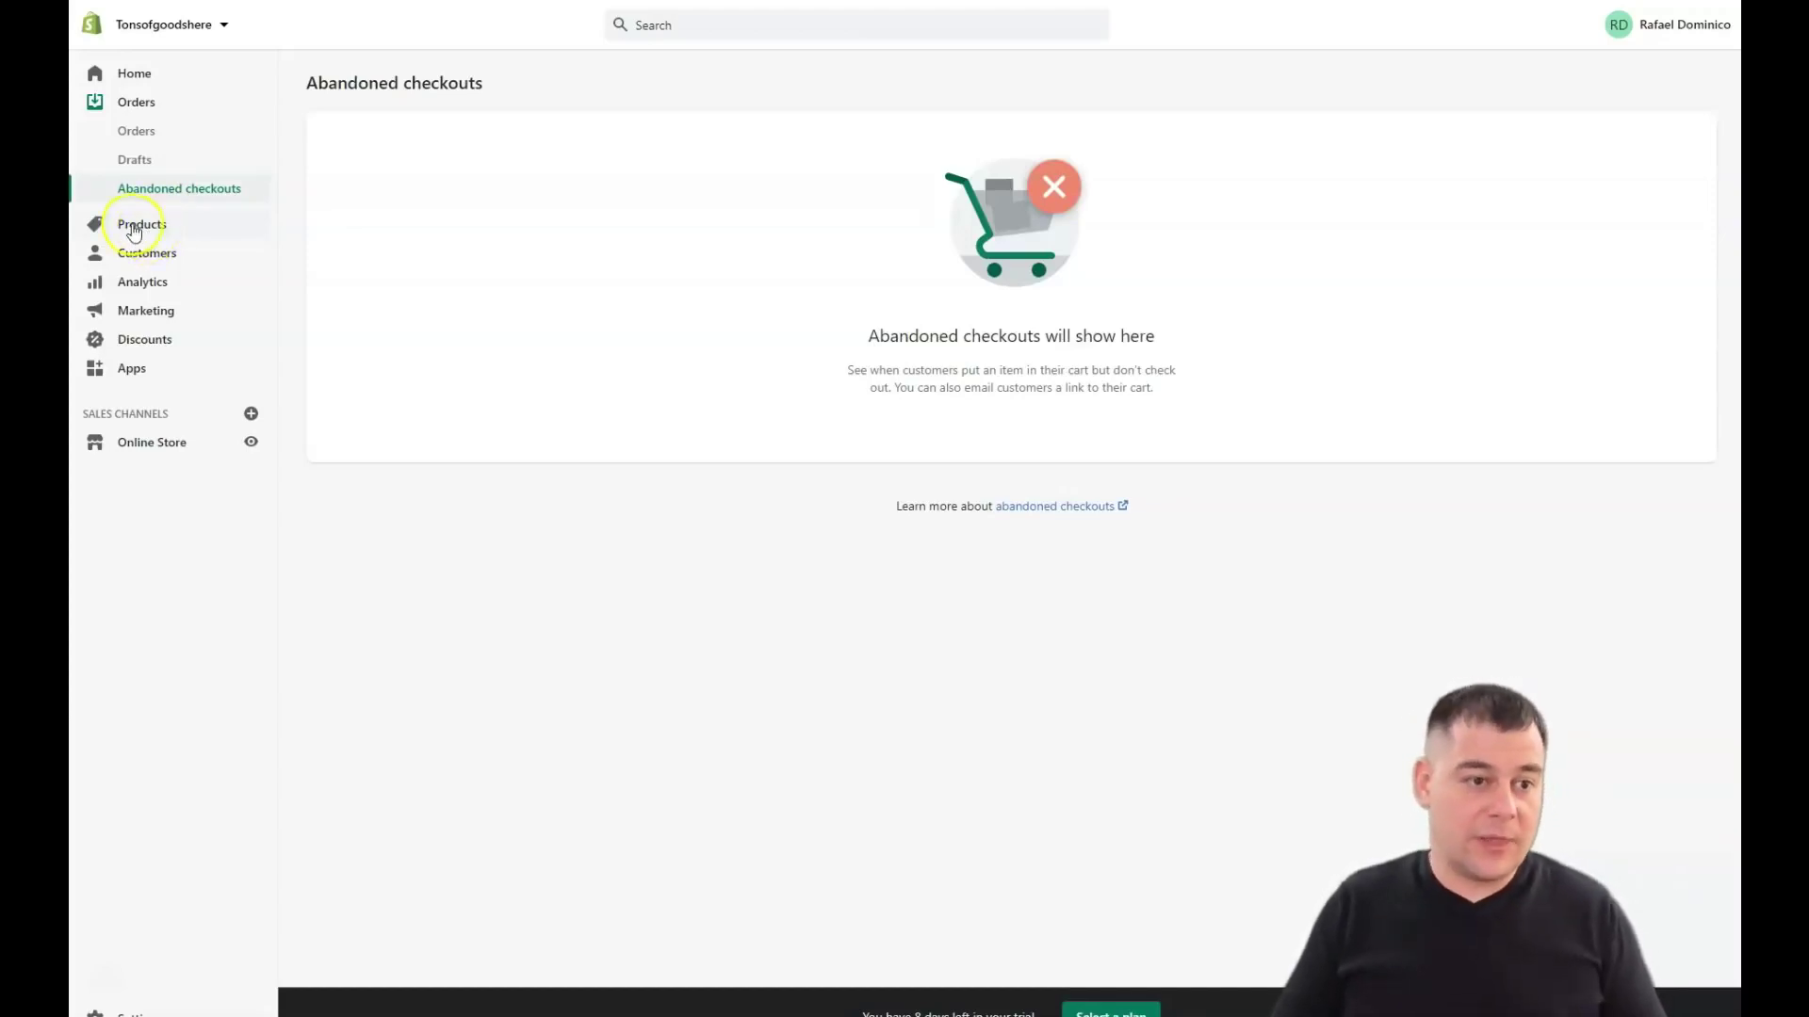
View the product management pages for all products, inventory, transfers and gift cards.
click(134, 230)
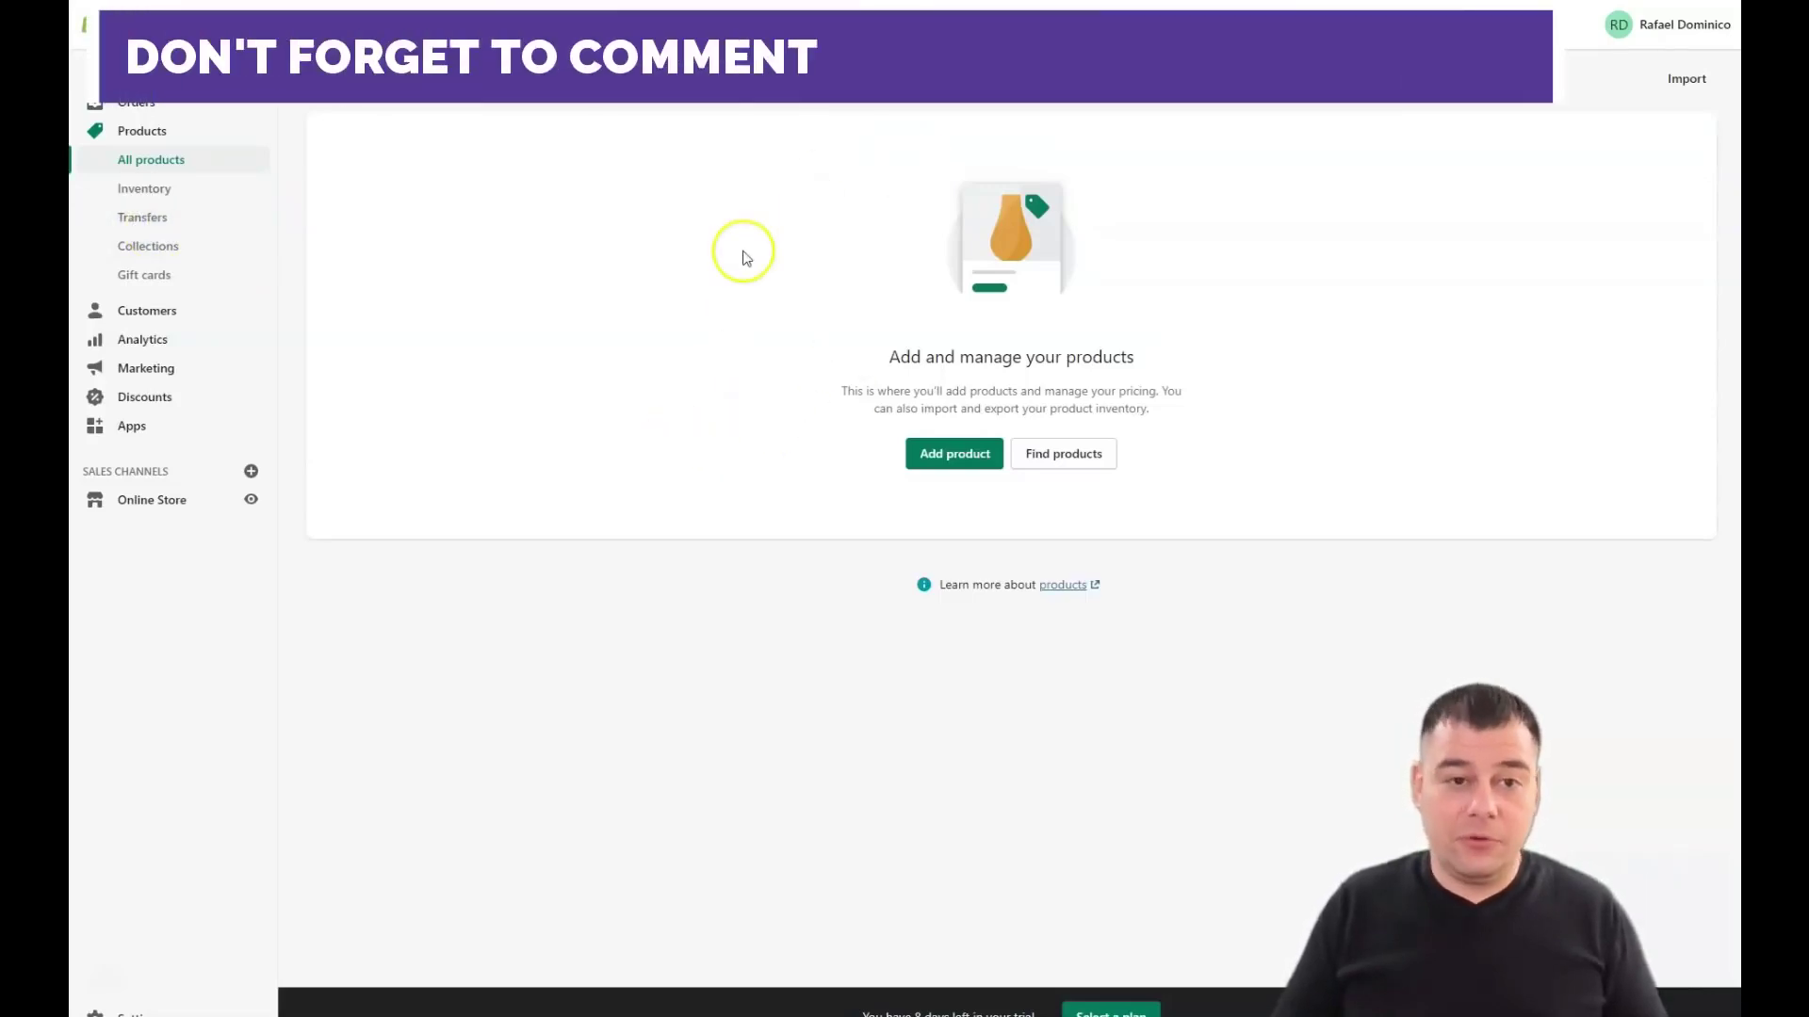
click(139, 193)
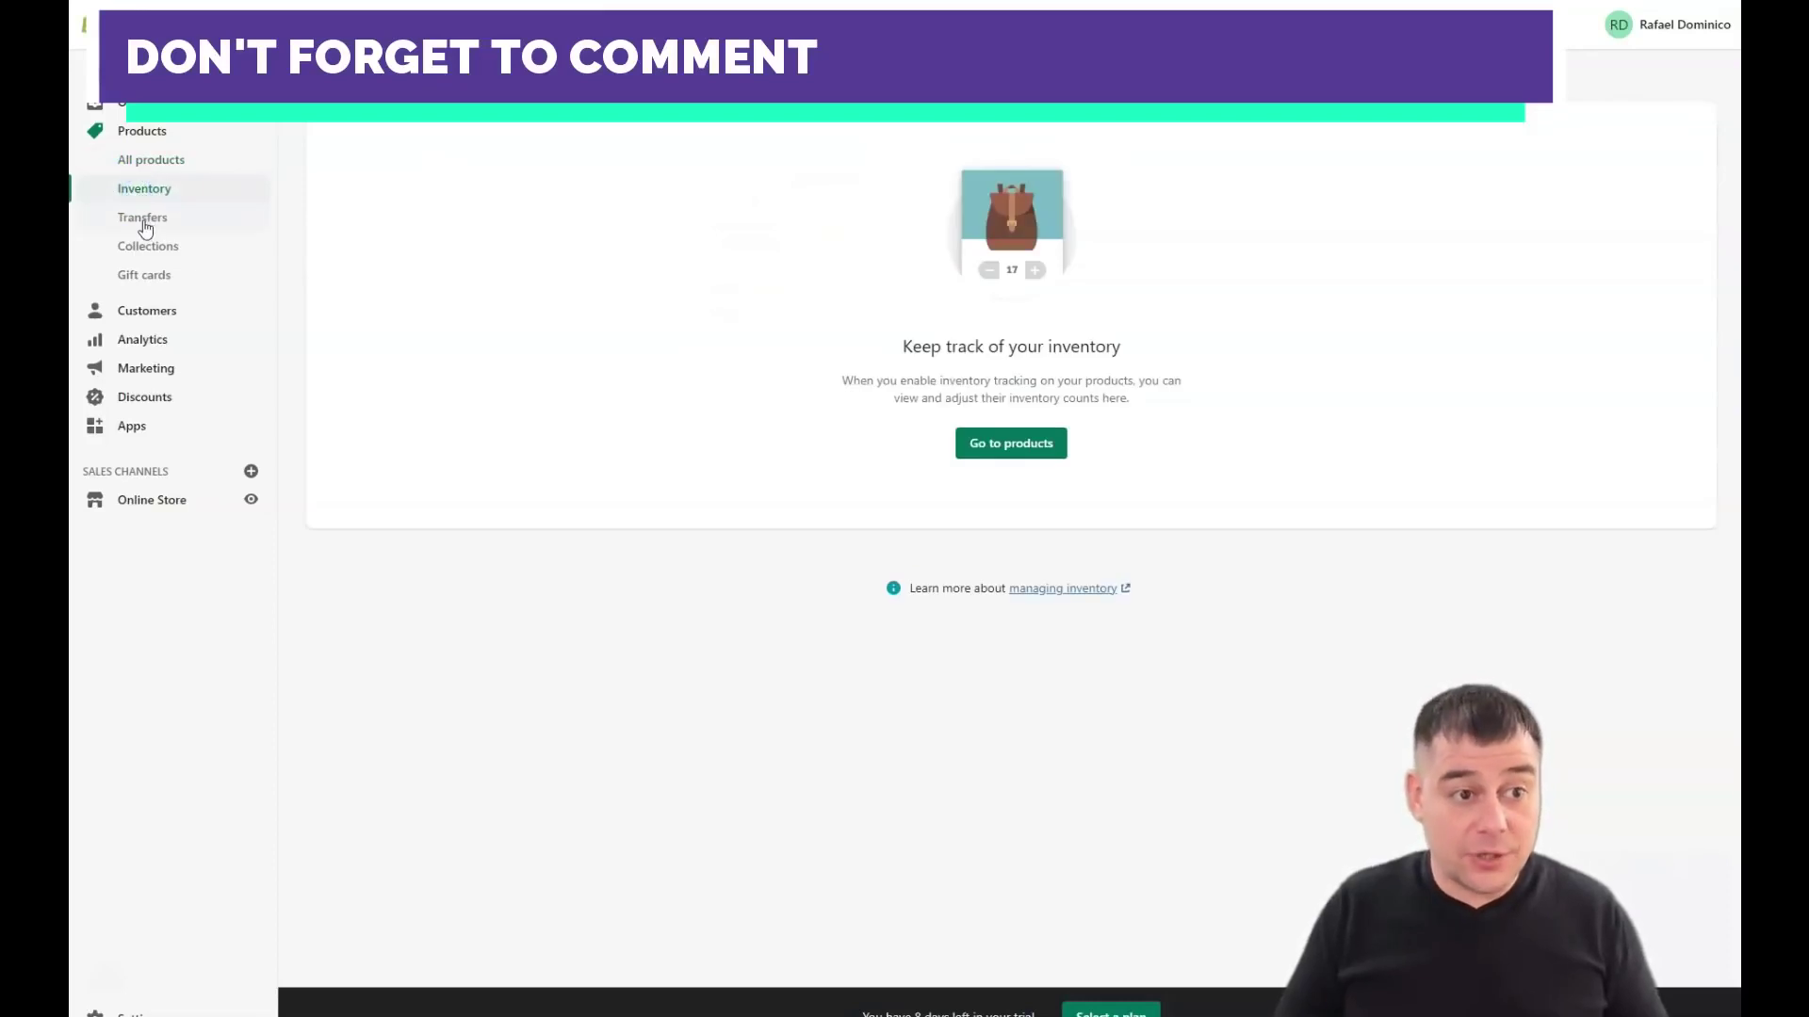
click(143, 222)
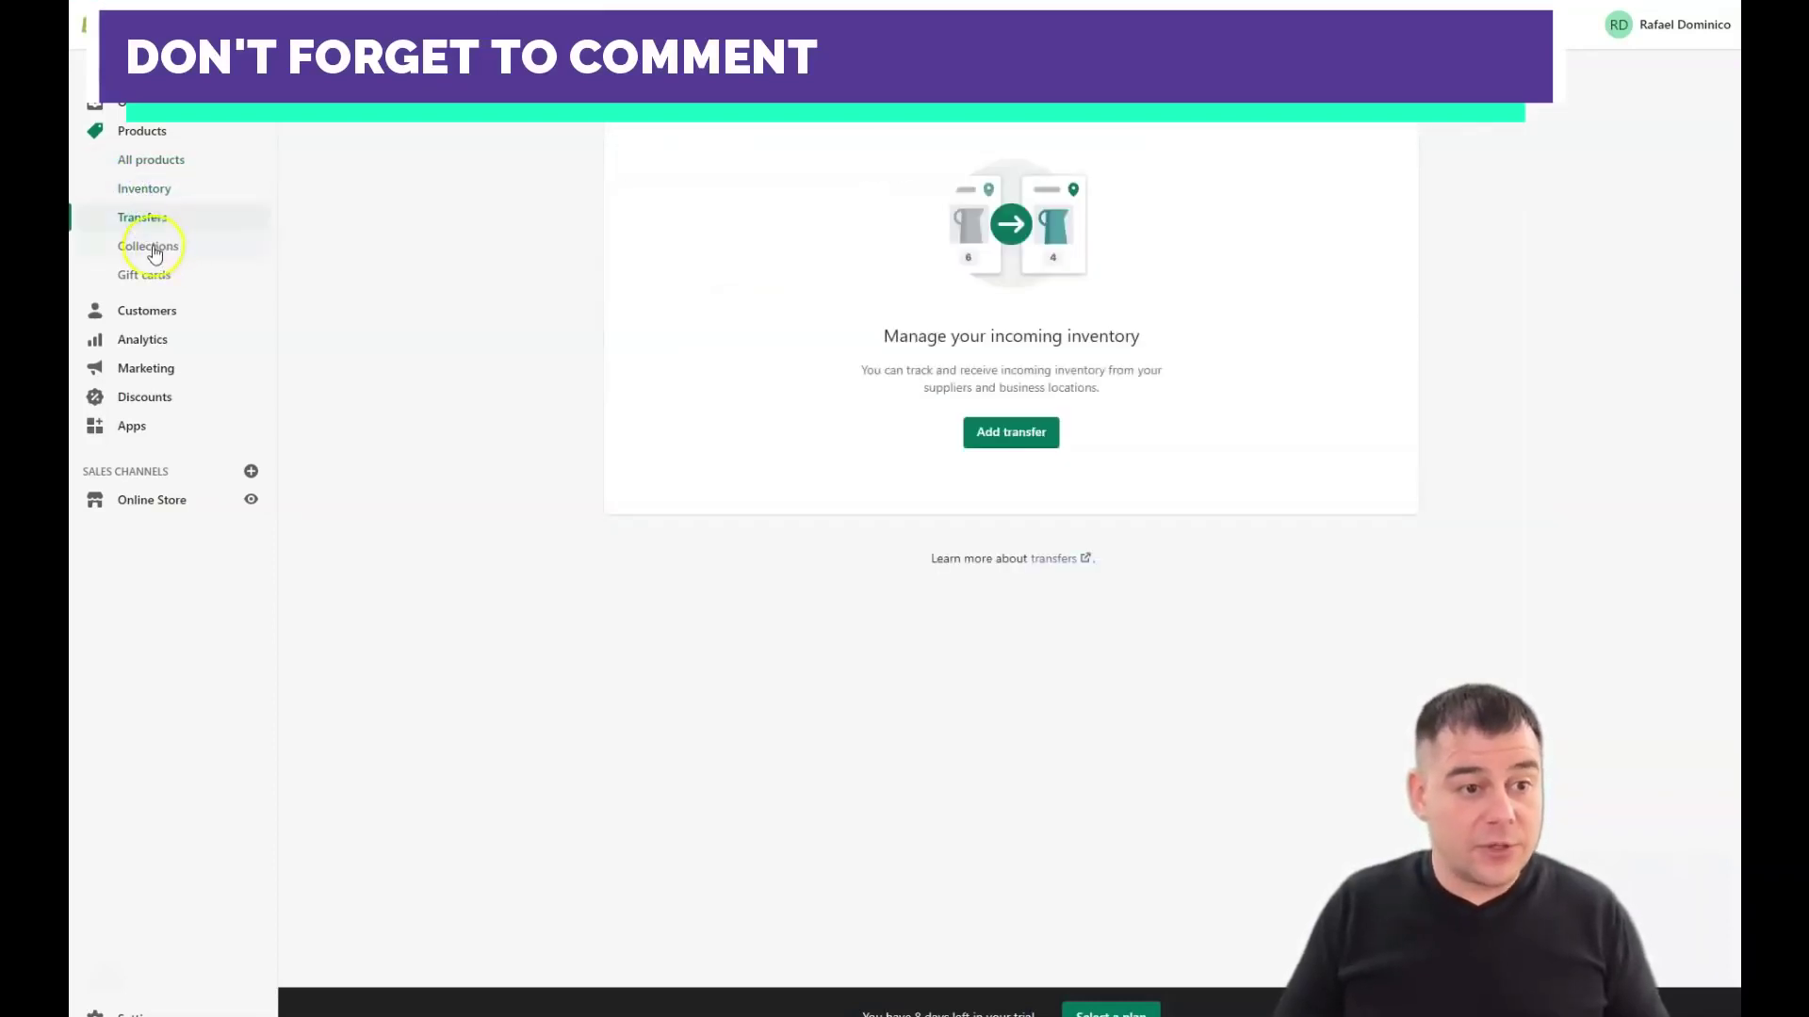
click(146, 277)
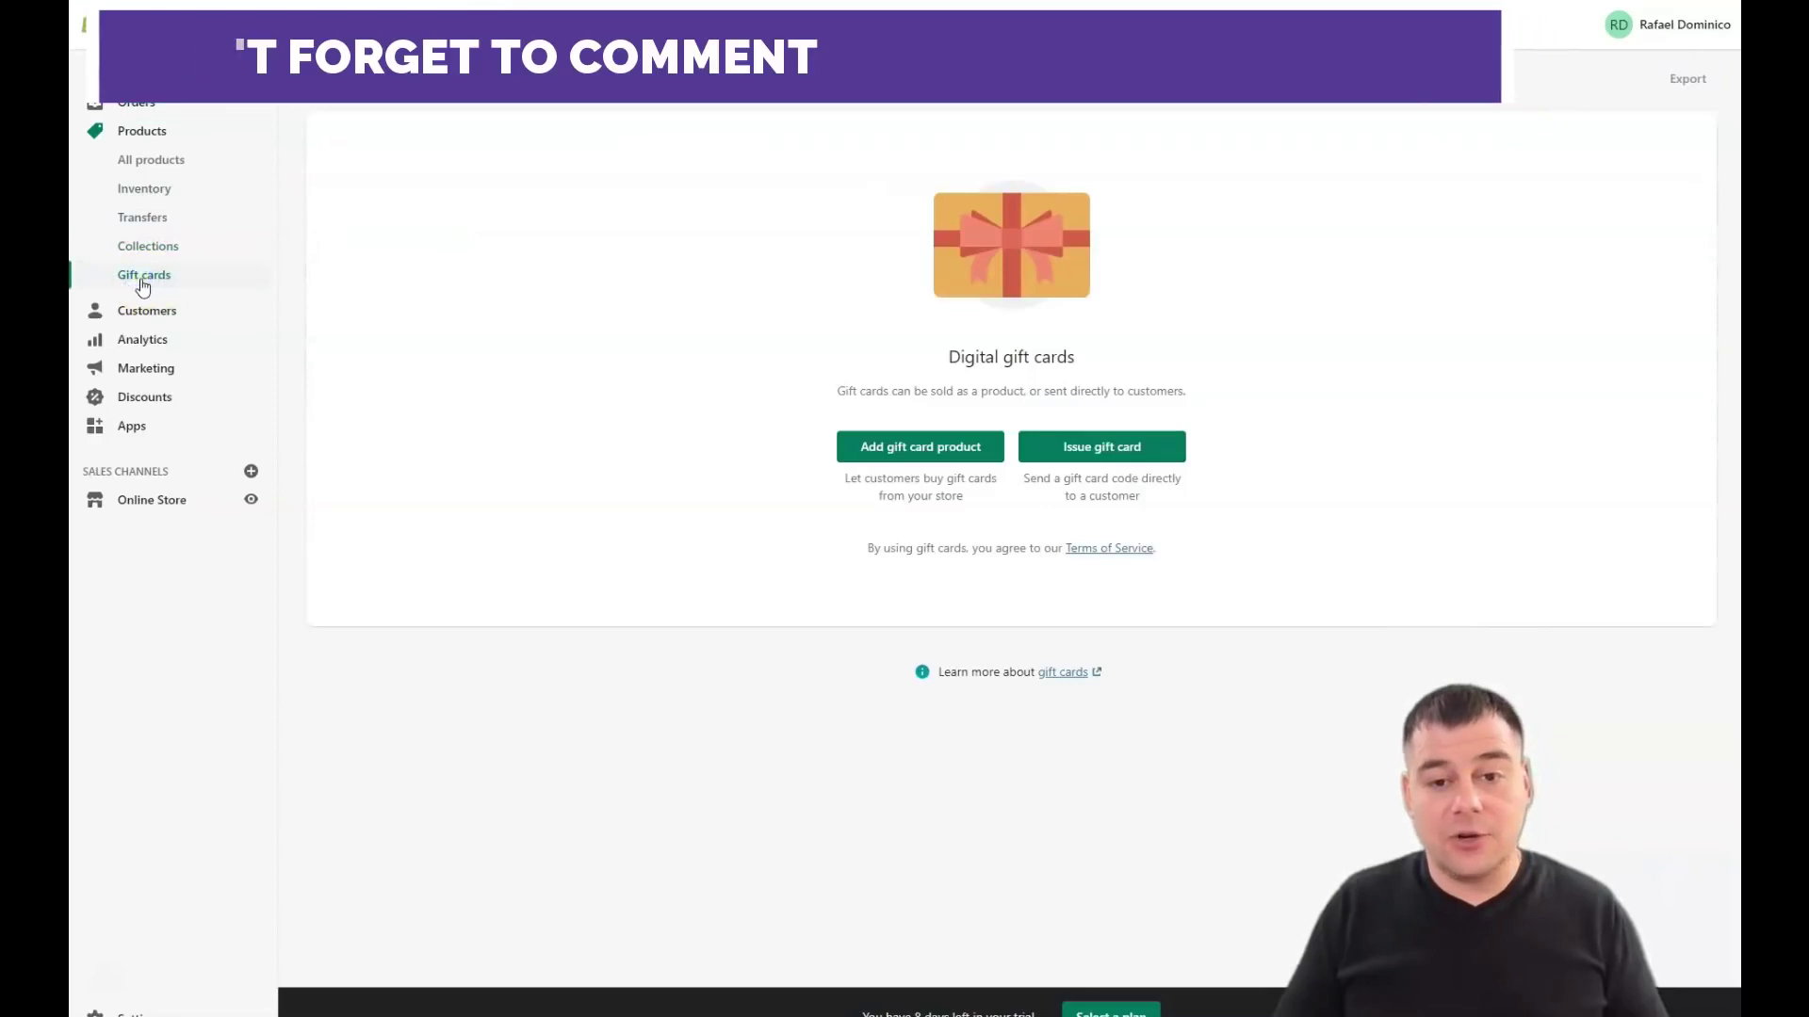
View the Customers page and open the Analytics dashboard.
click(142, 324)
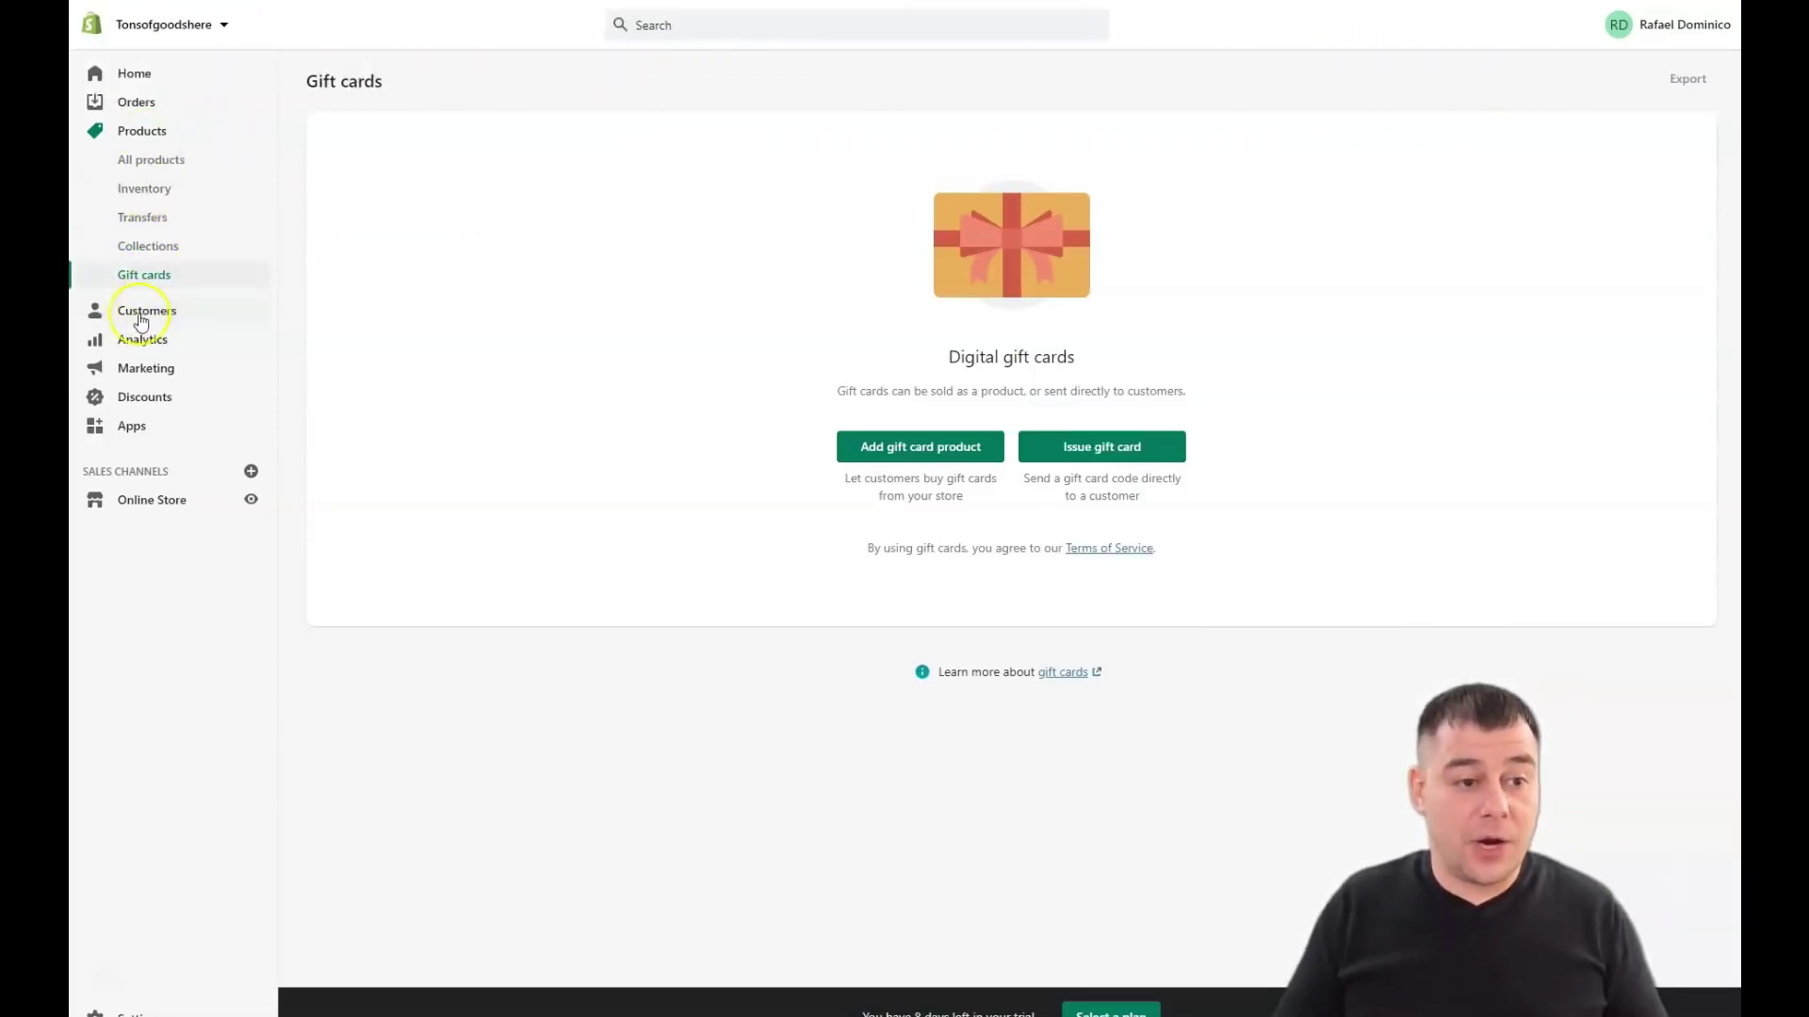
click(139, 316)
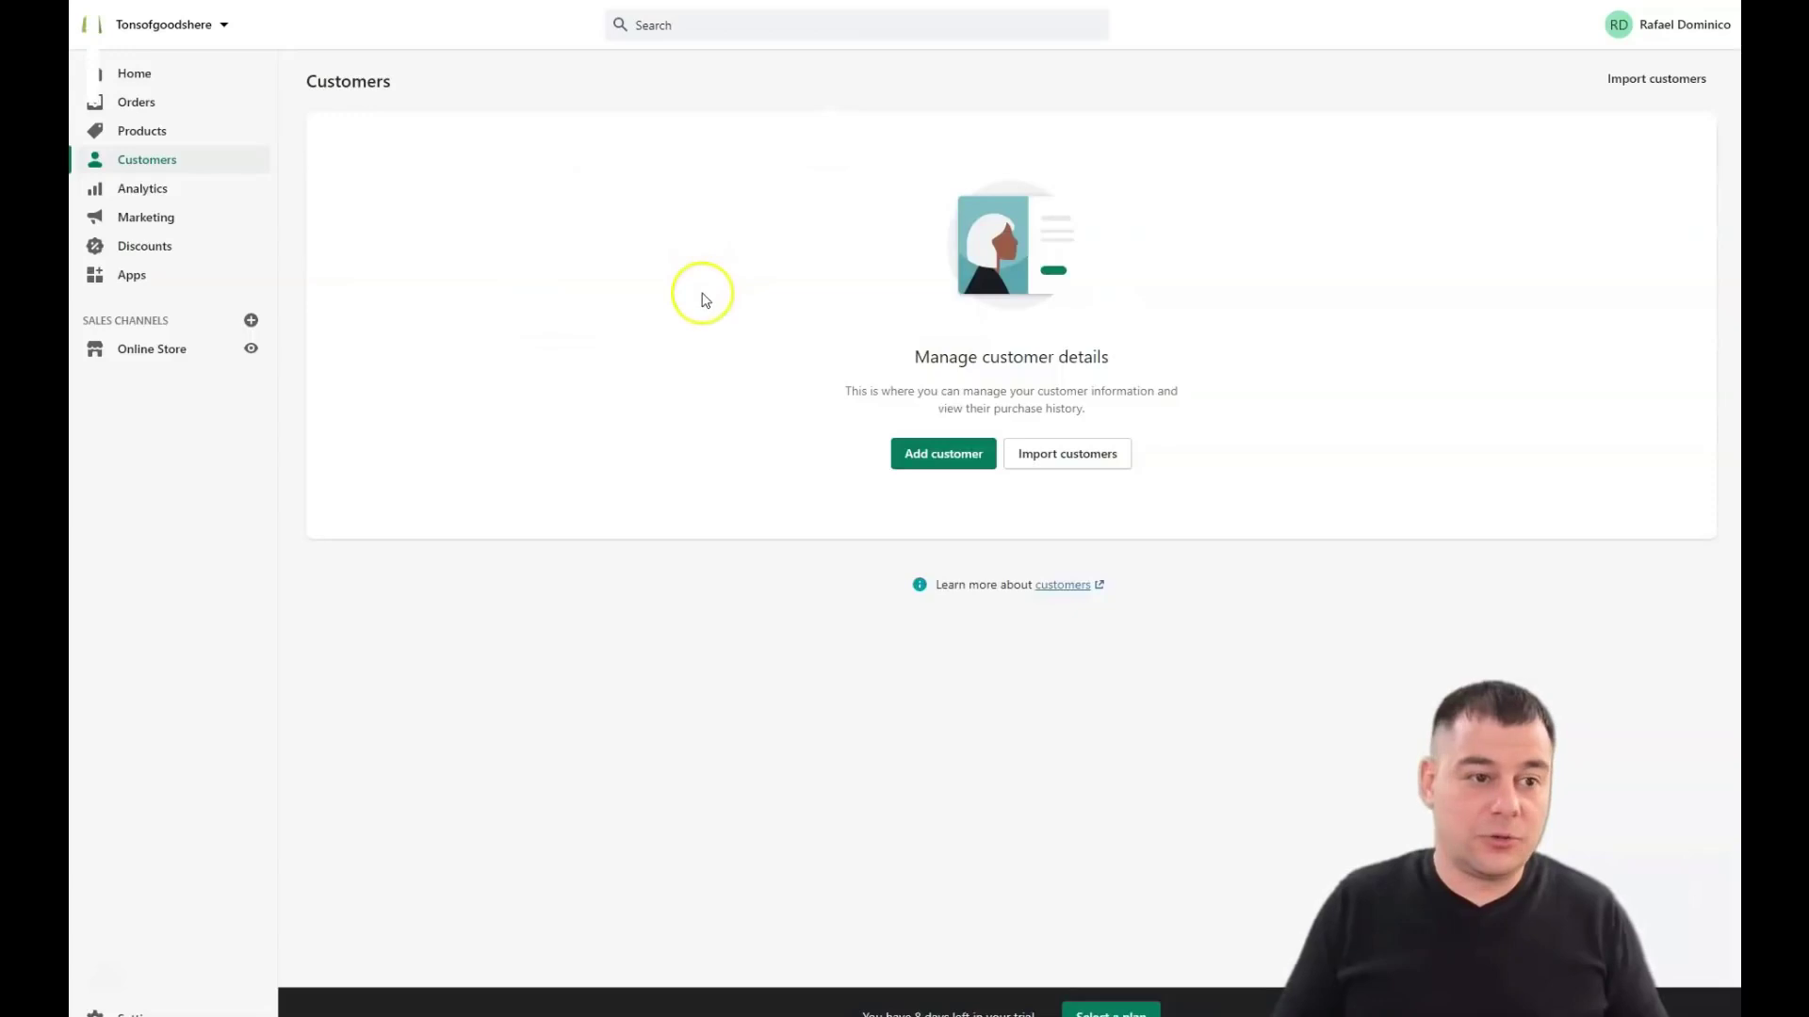
click(146, 191)
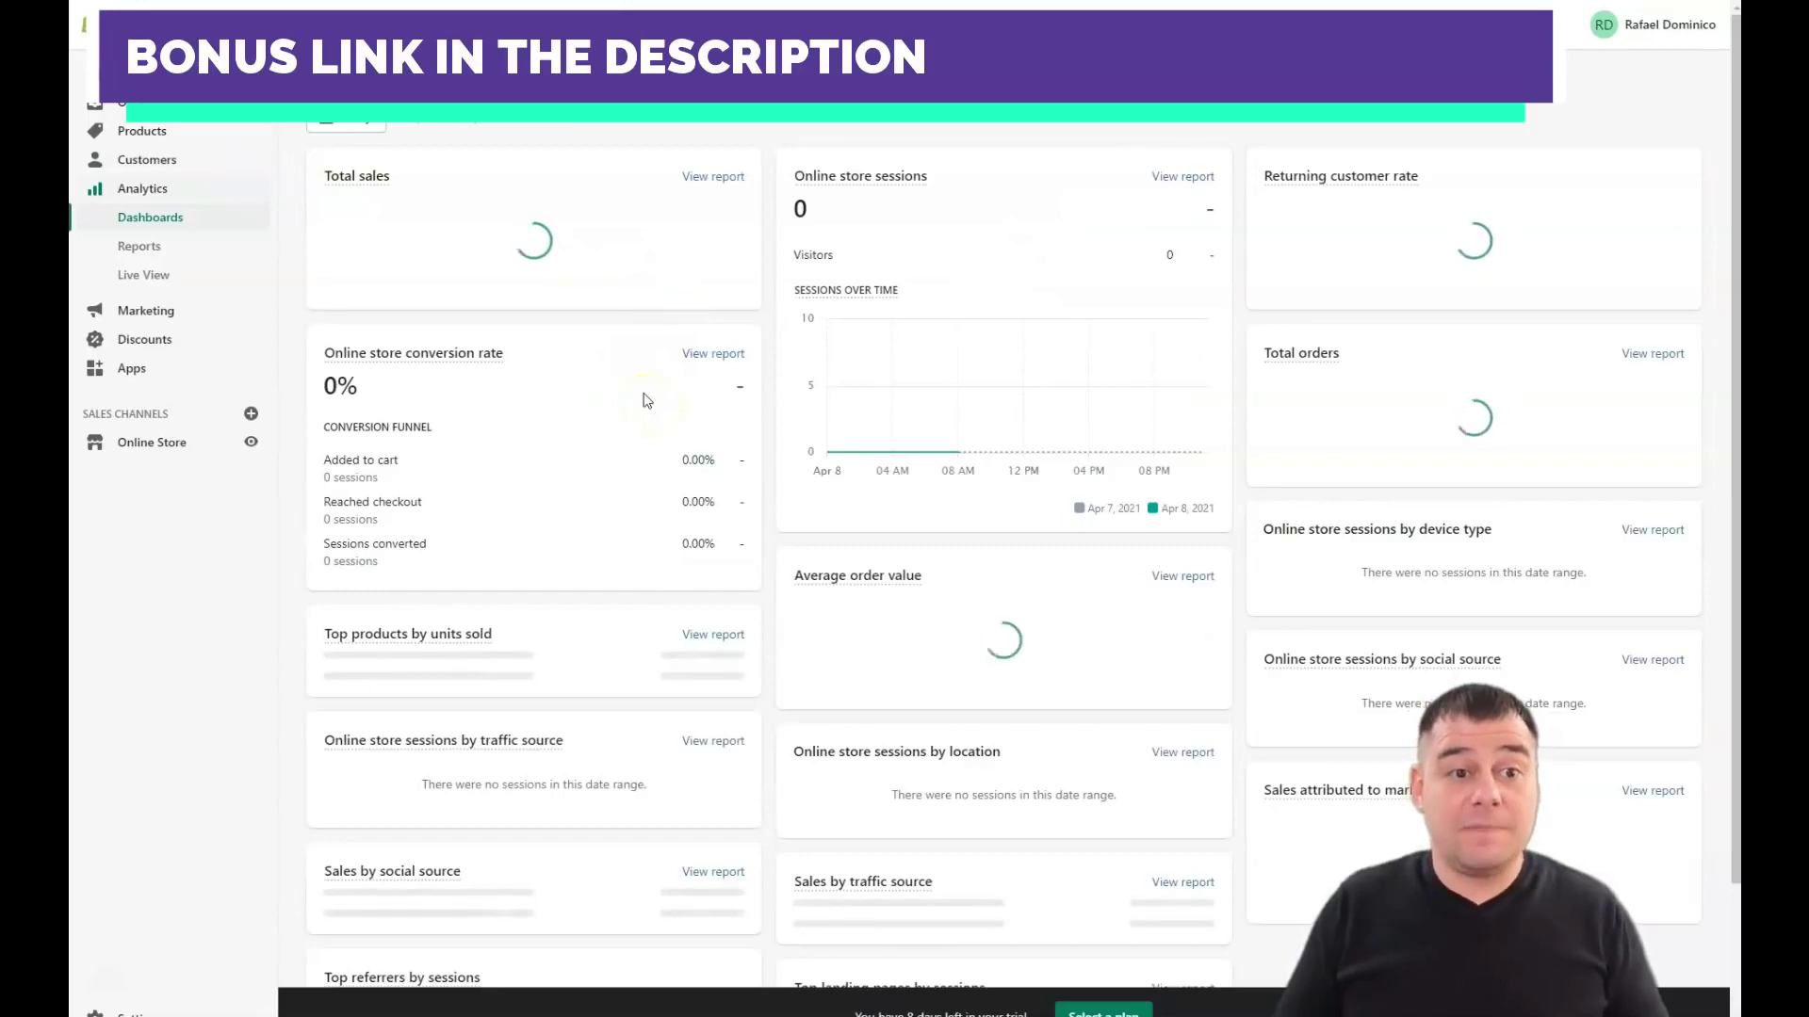
Look over the Analytics dashboard cards, then view the Reports and Live View pages.
scroll(646, 401, down, 2)
scroll(646, 400, down, 4)
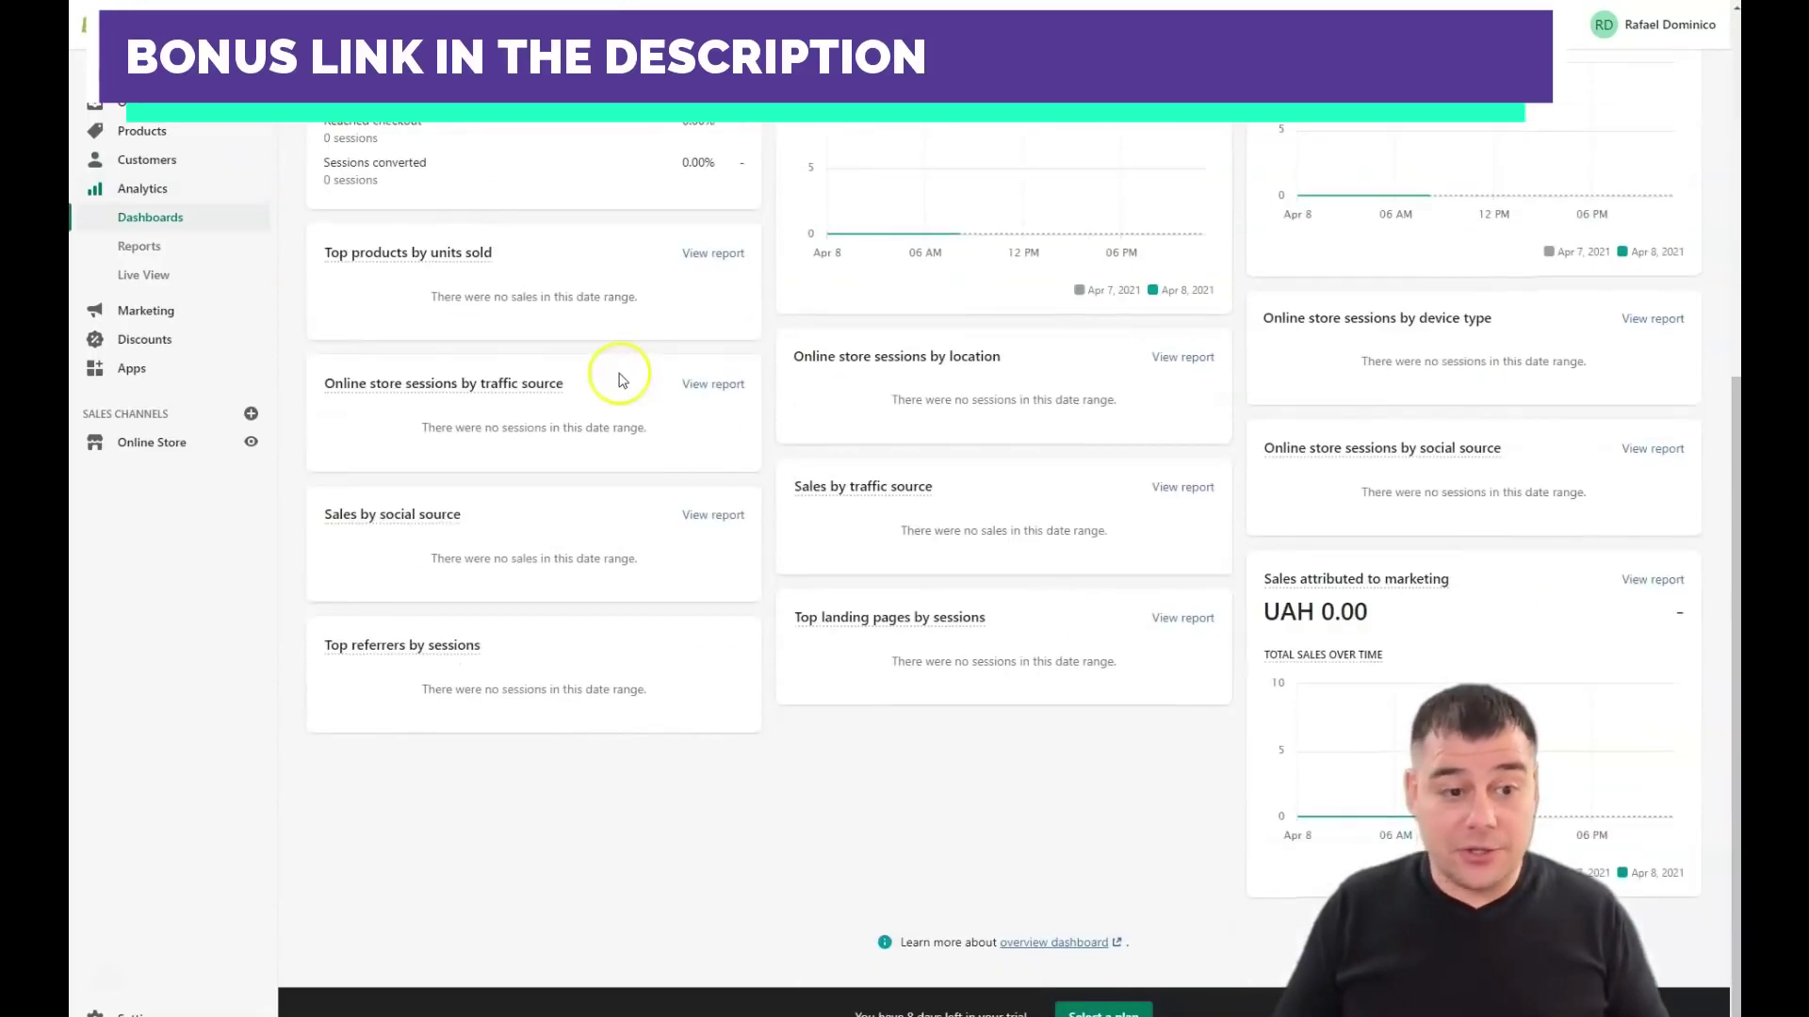
scroll(657, 432, up, 6)
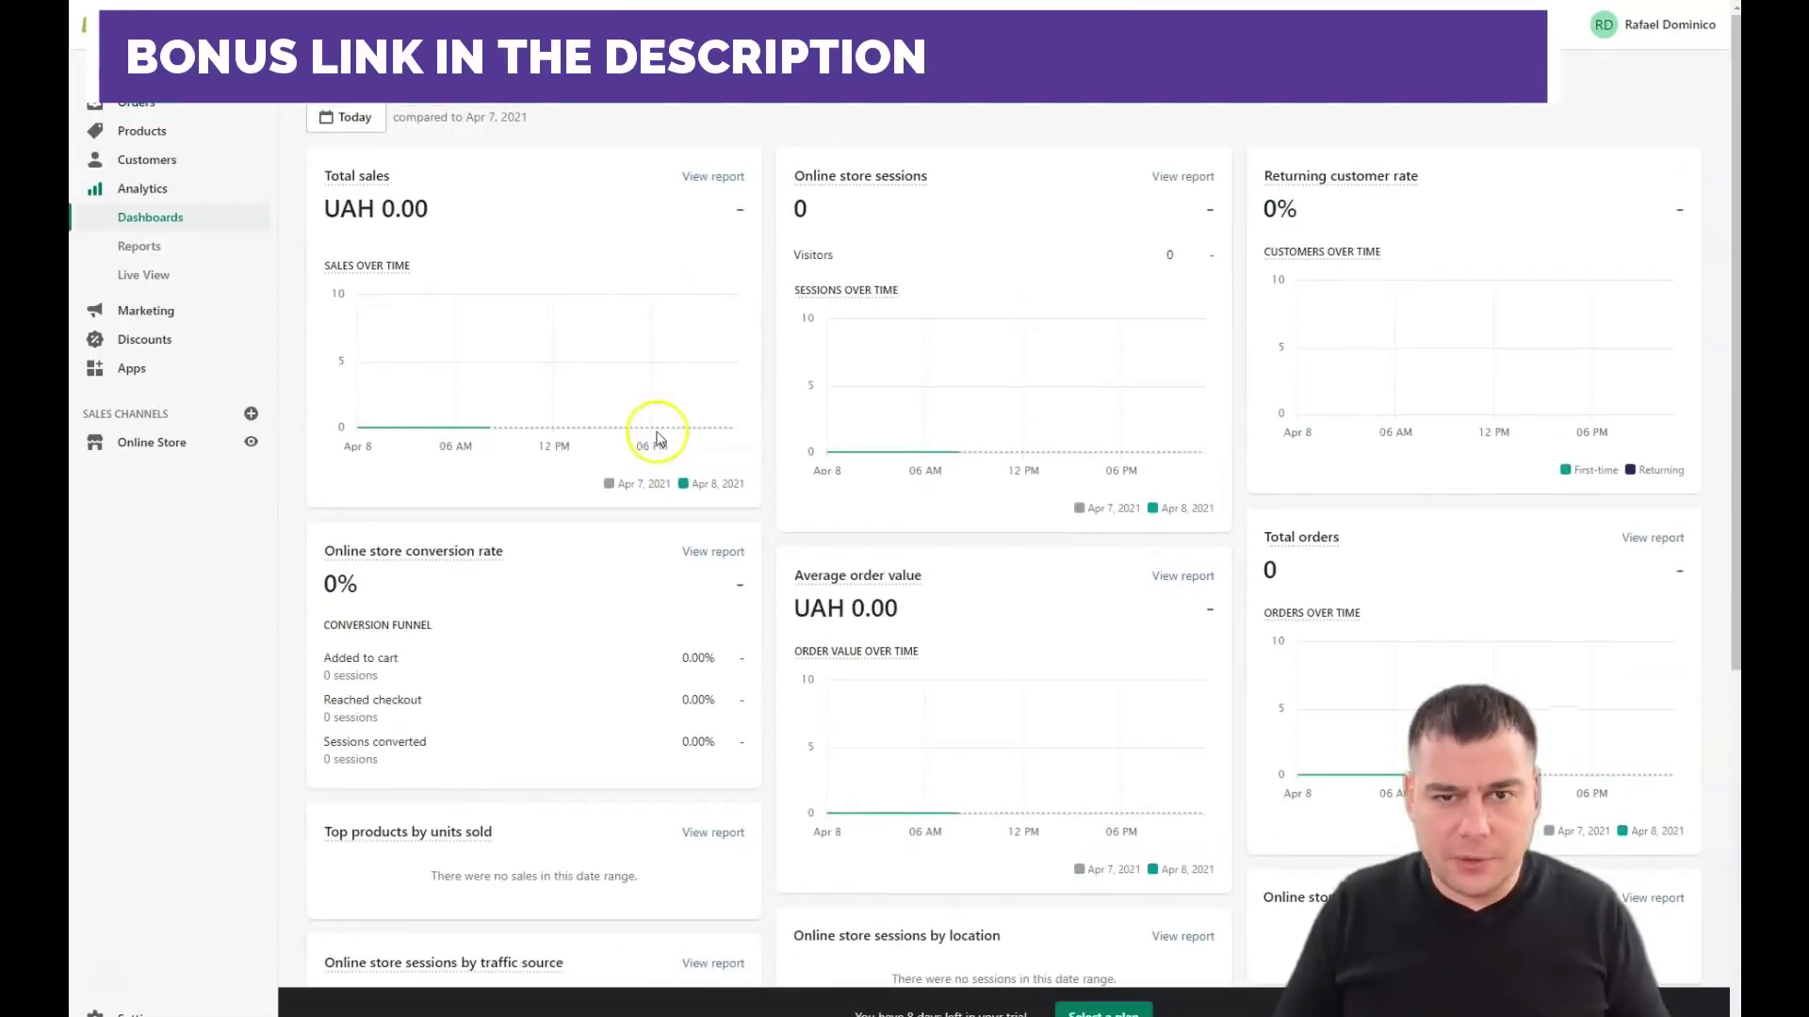
click(138, 246)
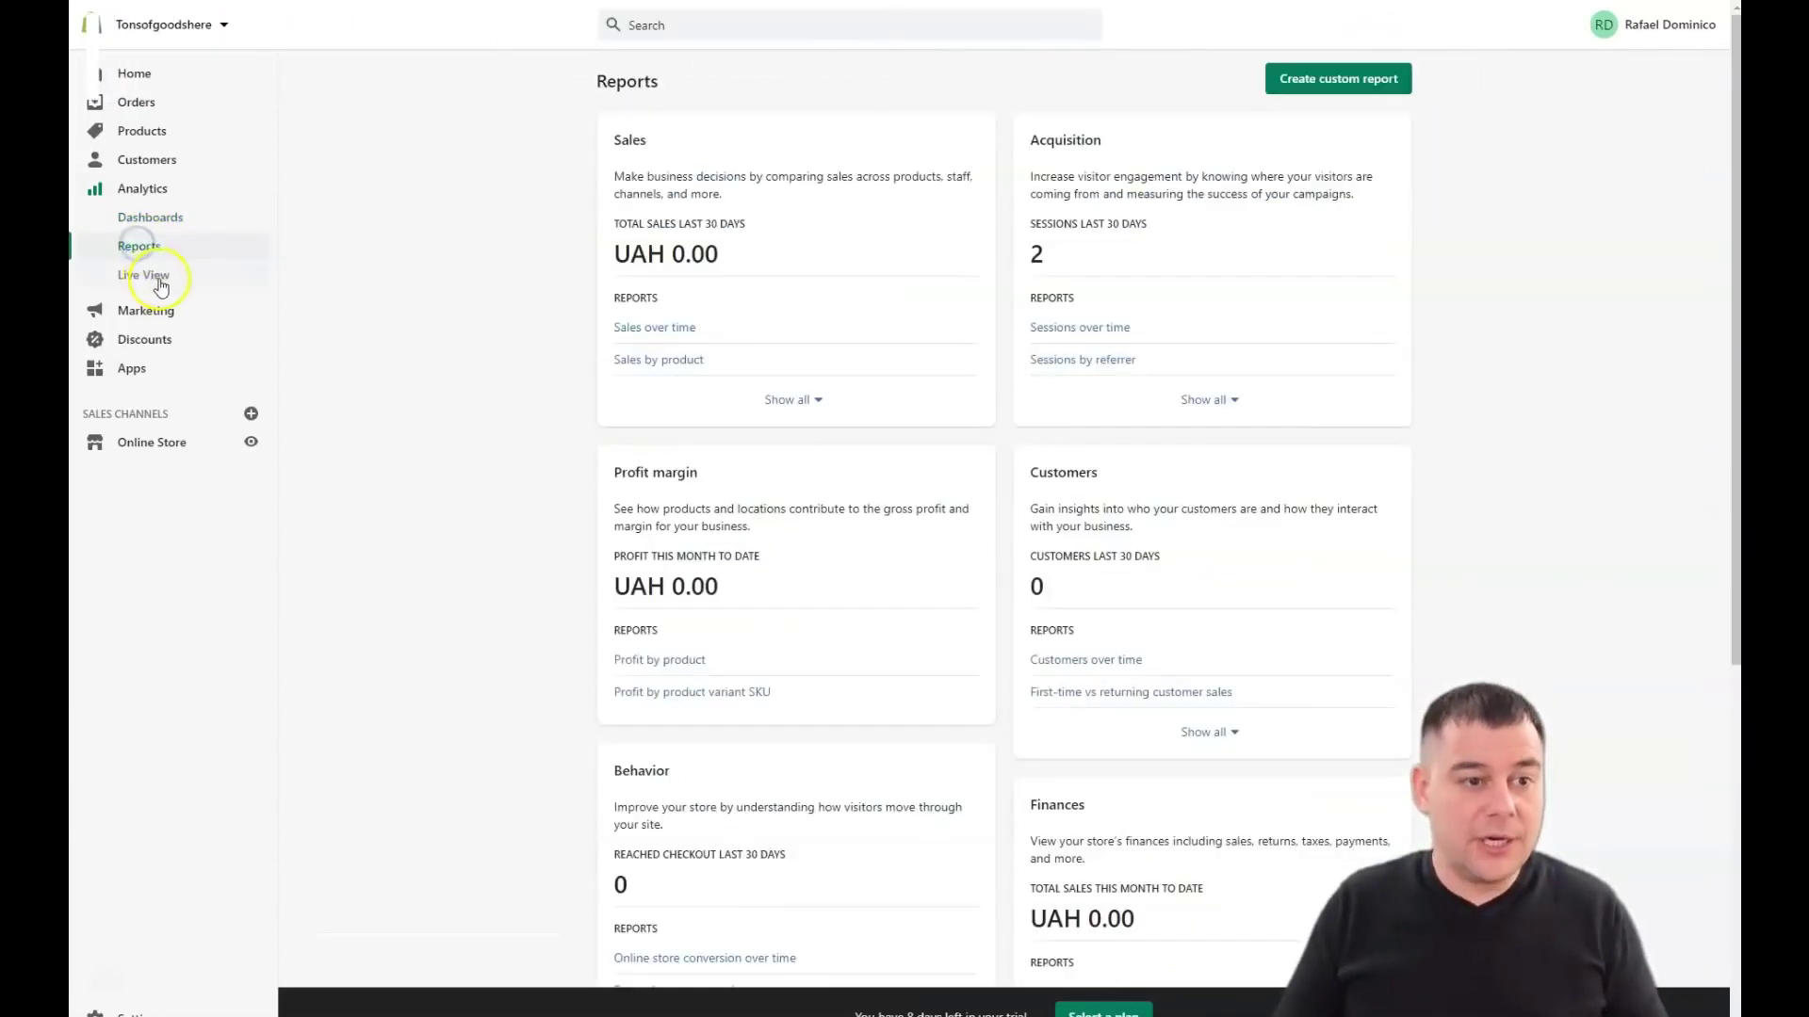
click(146, 275)
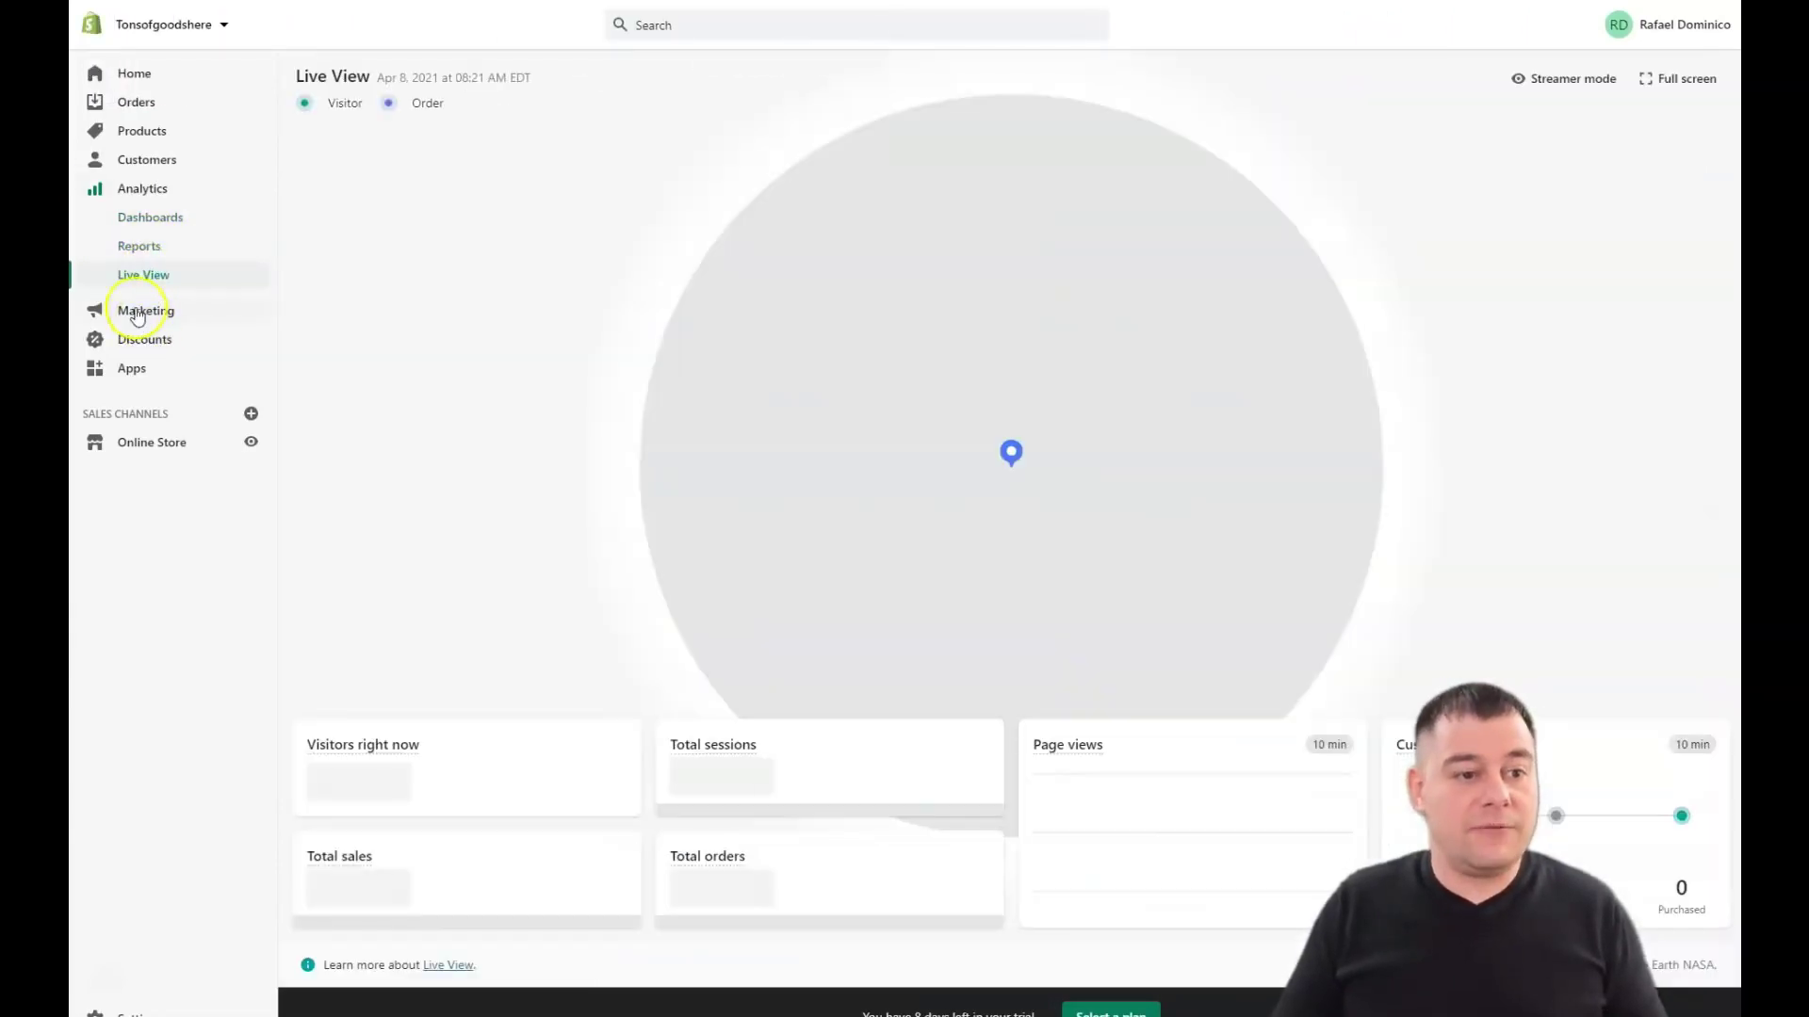
Review the Marketing overview with its recent activity and marketing apps, and view the Campaigns and Automations pages.
click(138, 312)
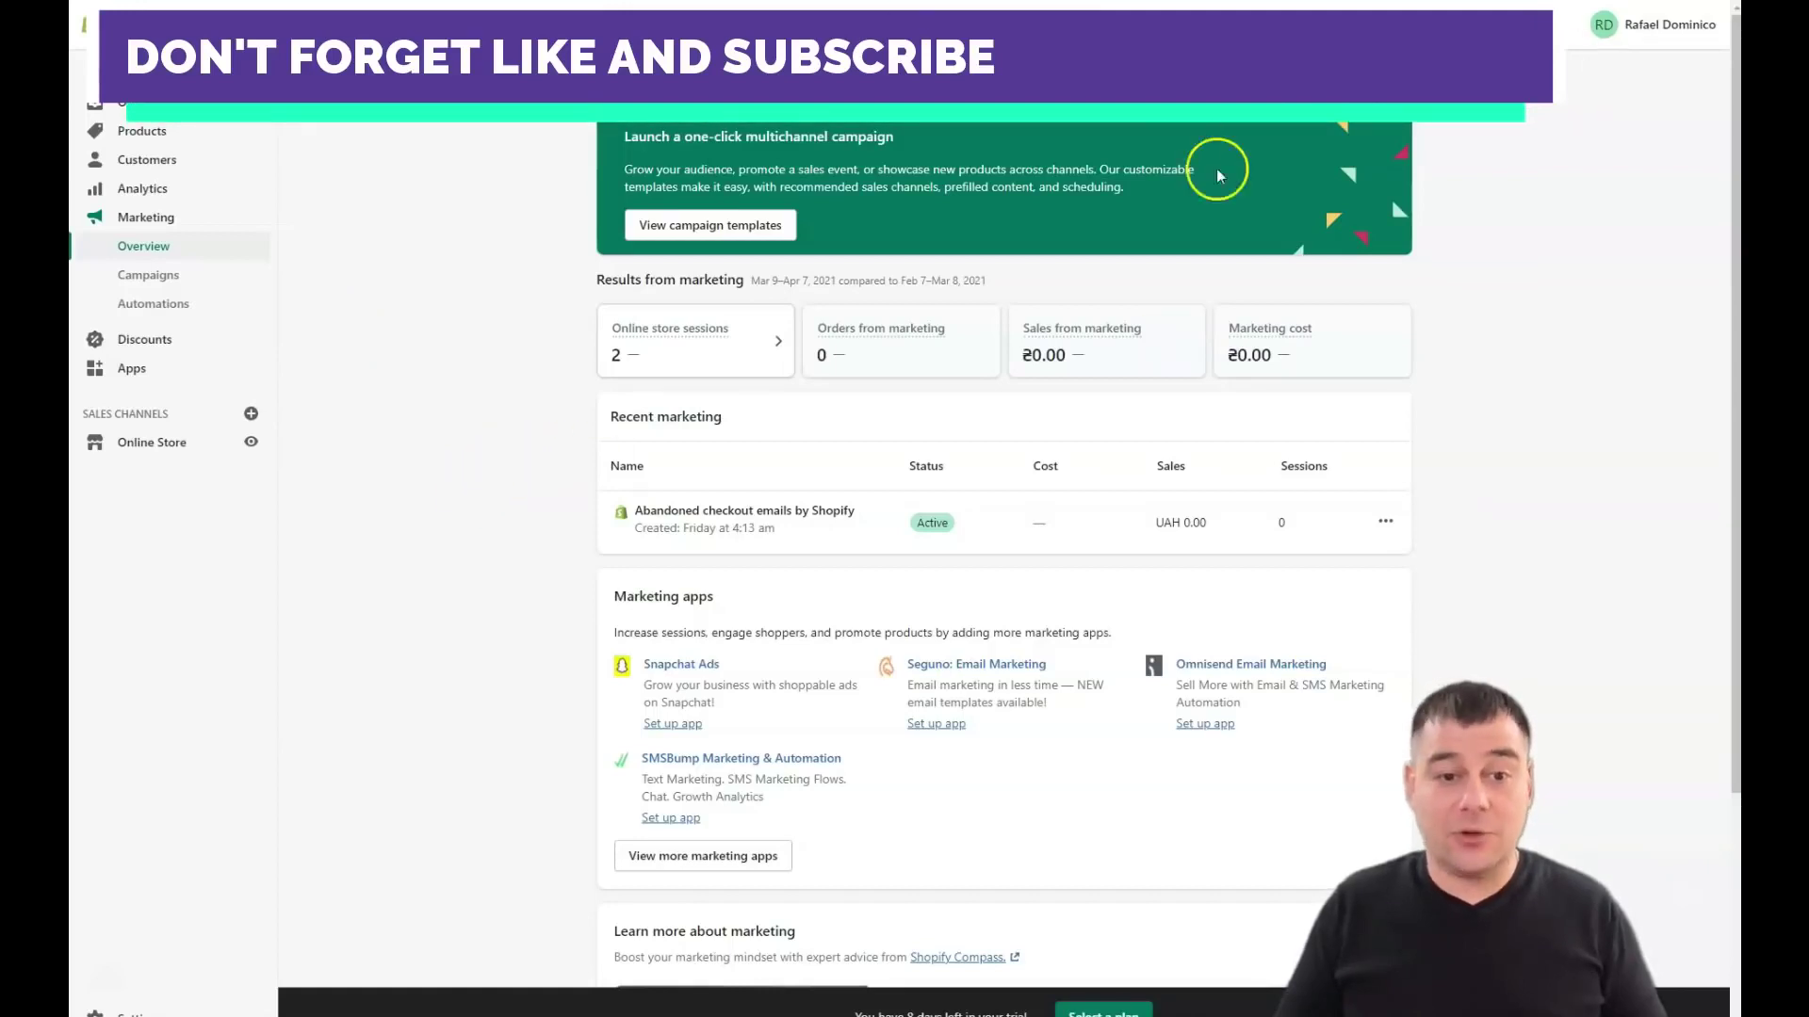
scroll(959, 367, down, 3)
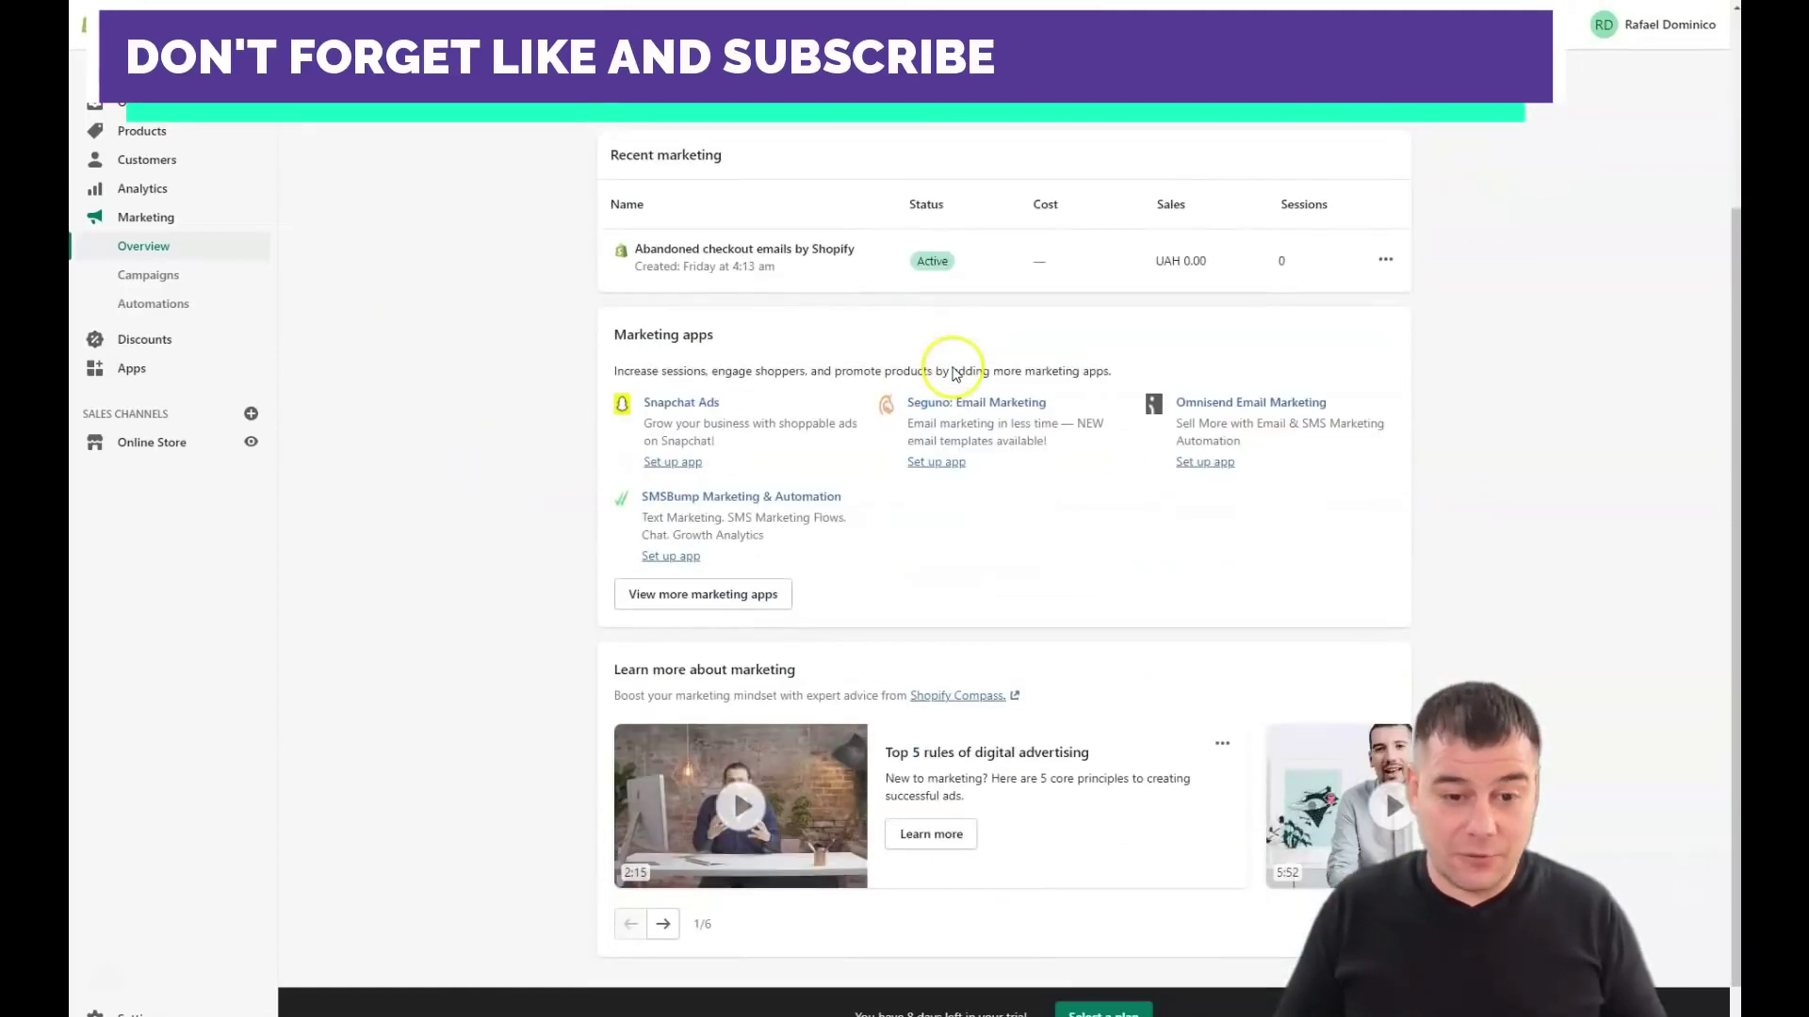
scroll(954, 374, down, 1)
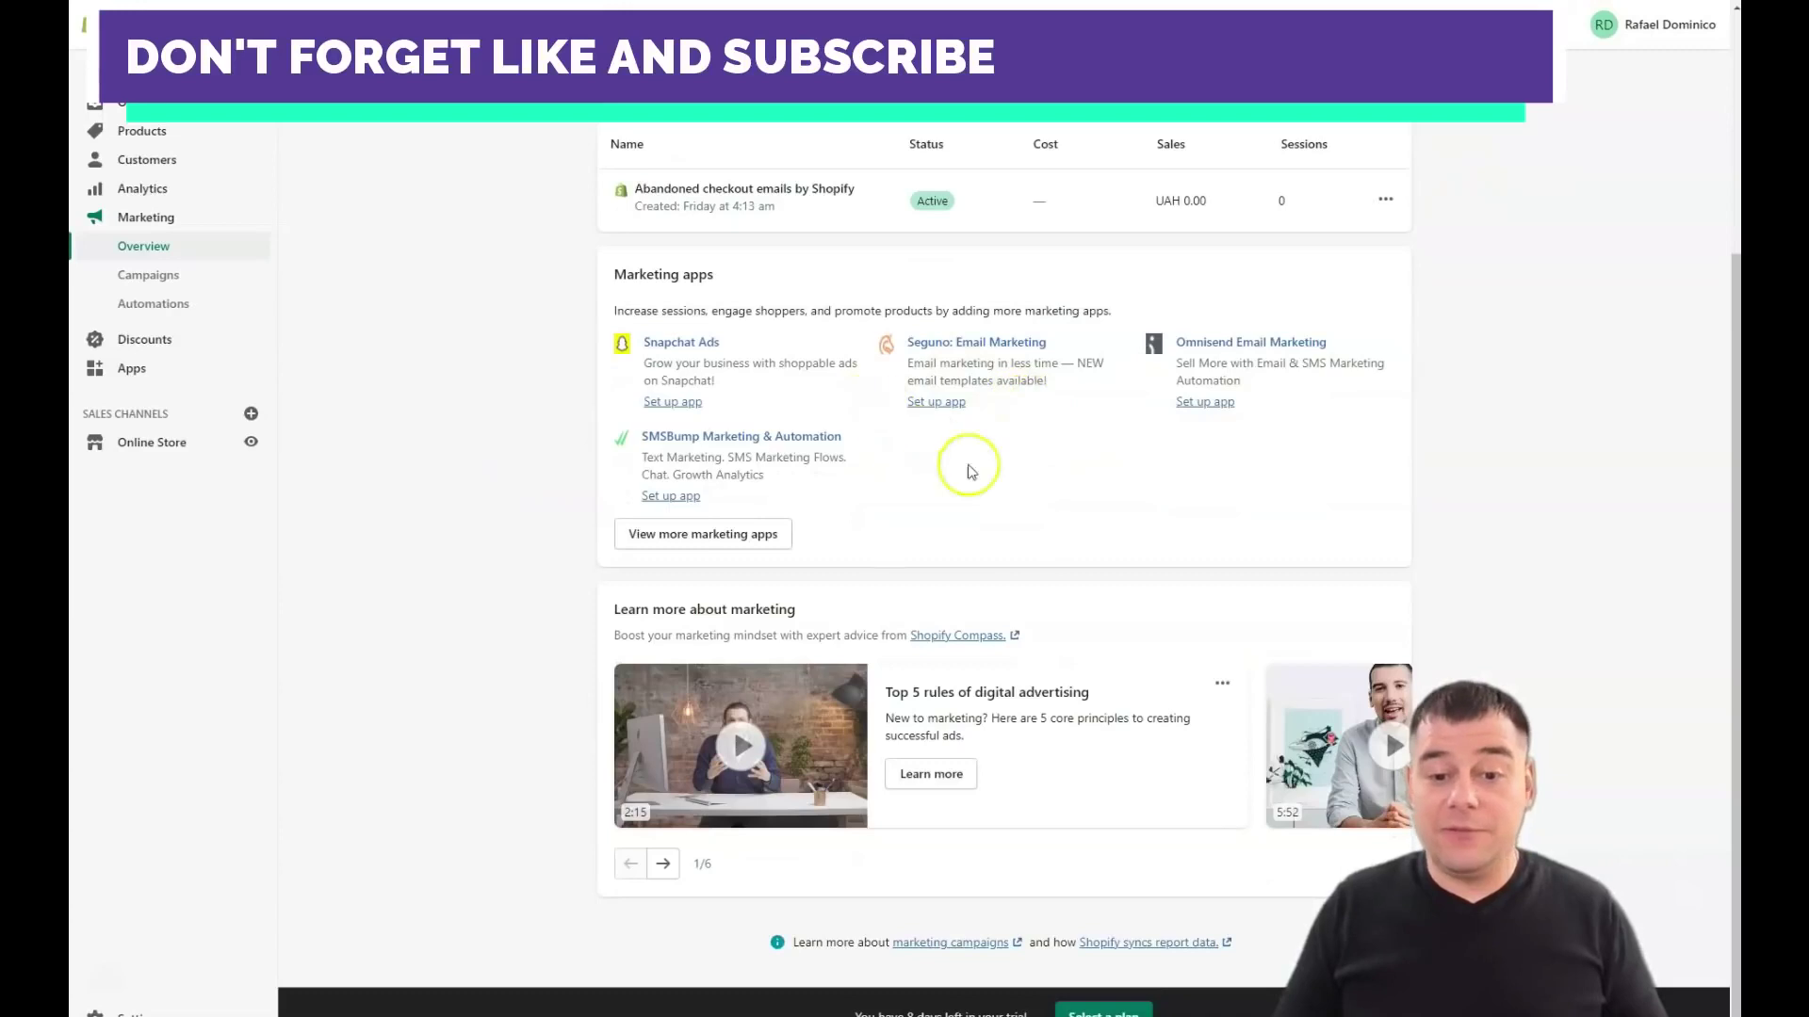
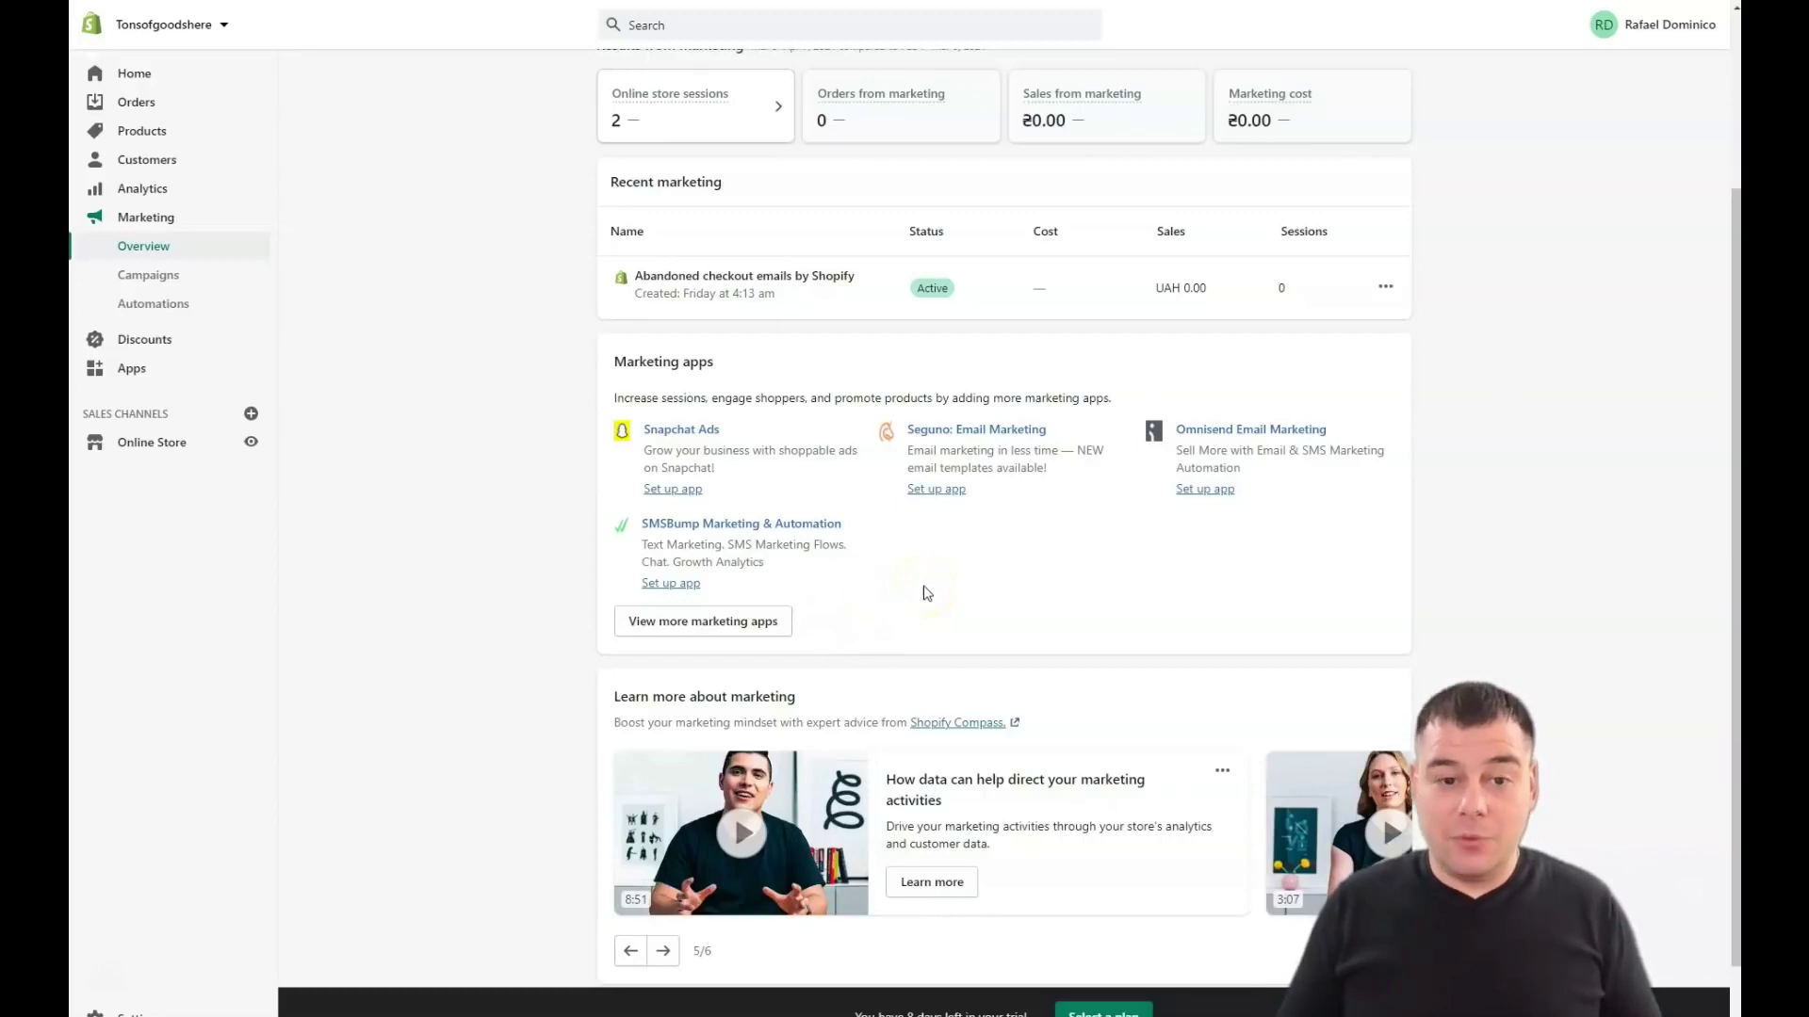
scroll(921, 570, down, 1)
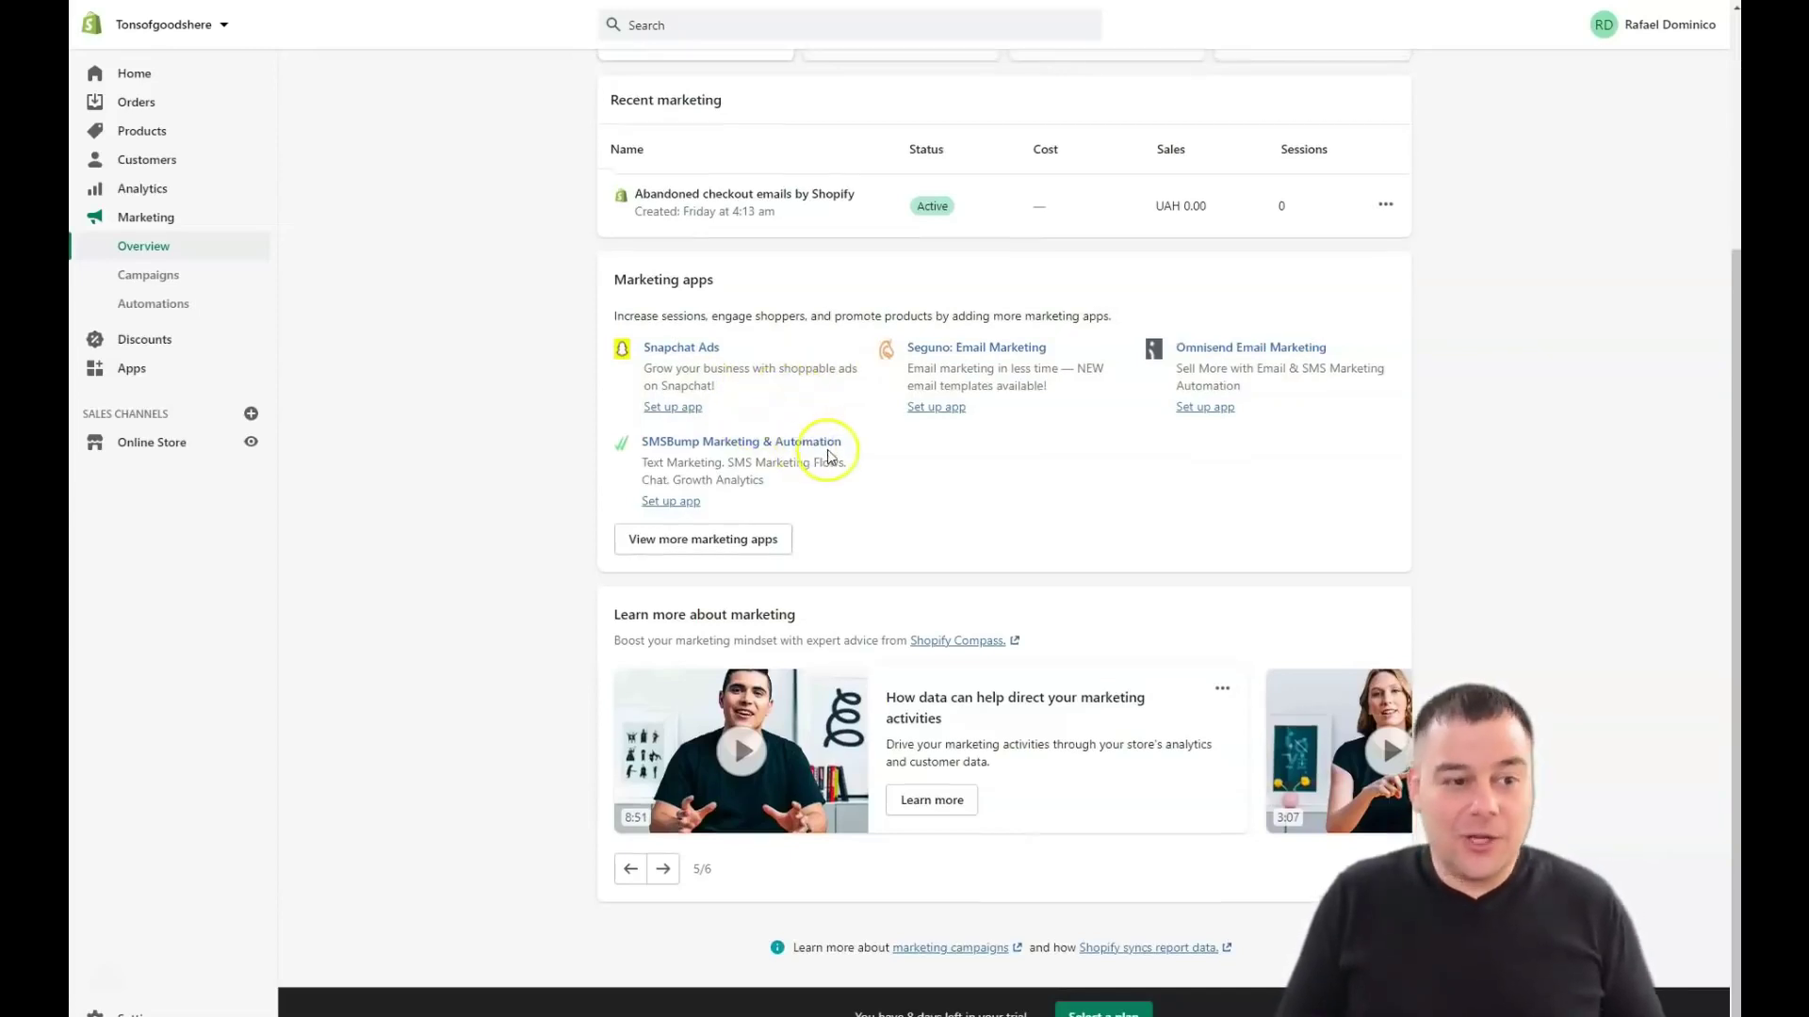
scroll(820, 452, up, 3)
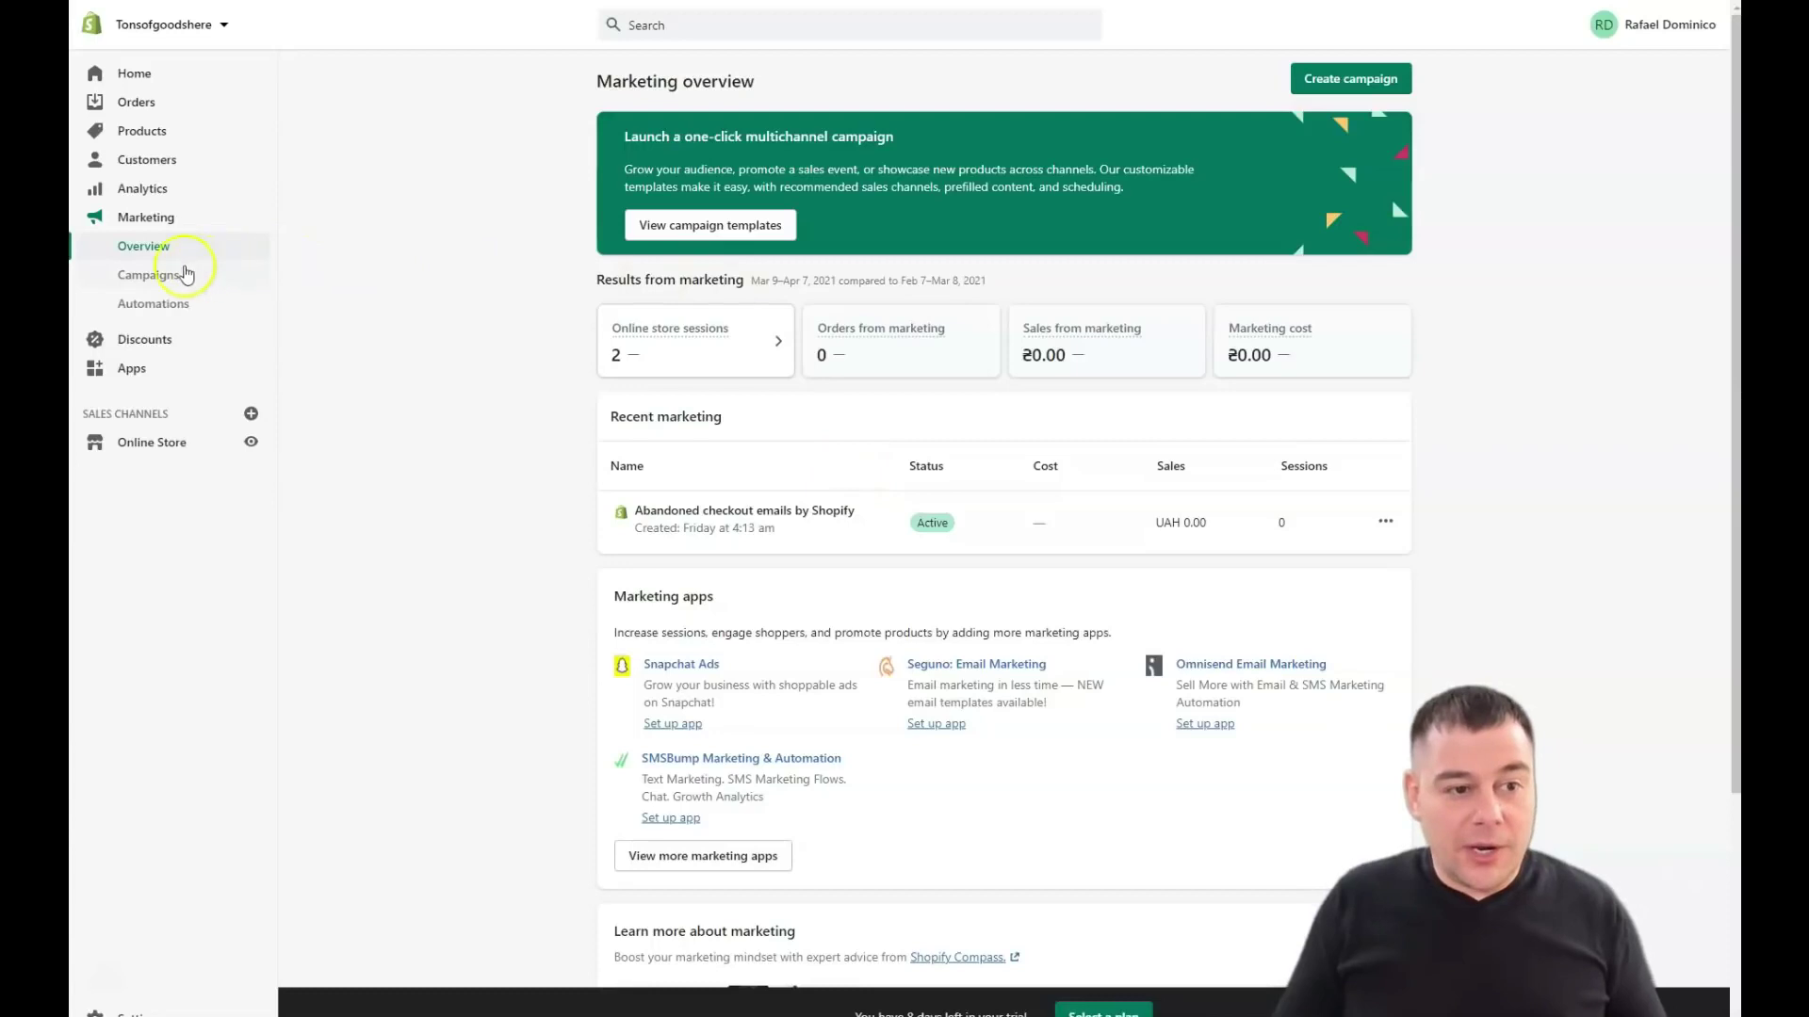
click(146, 277)
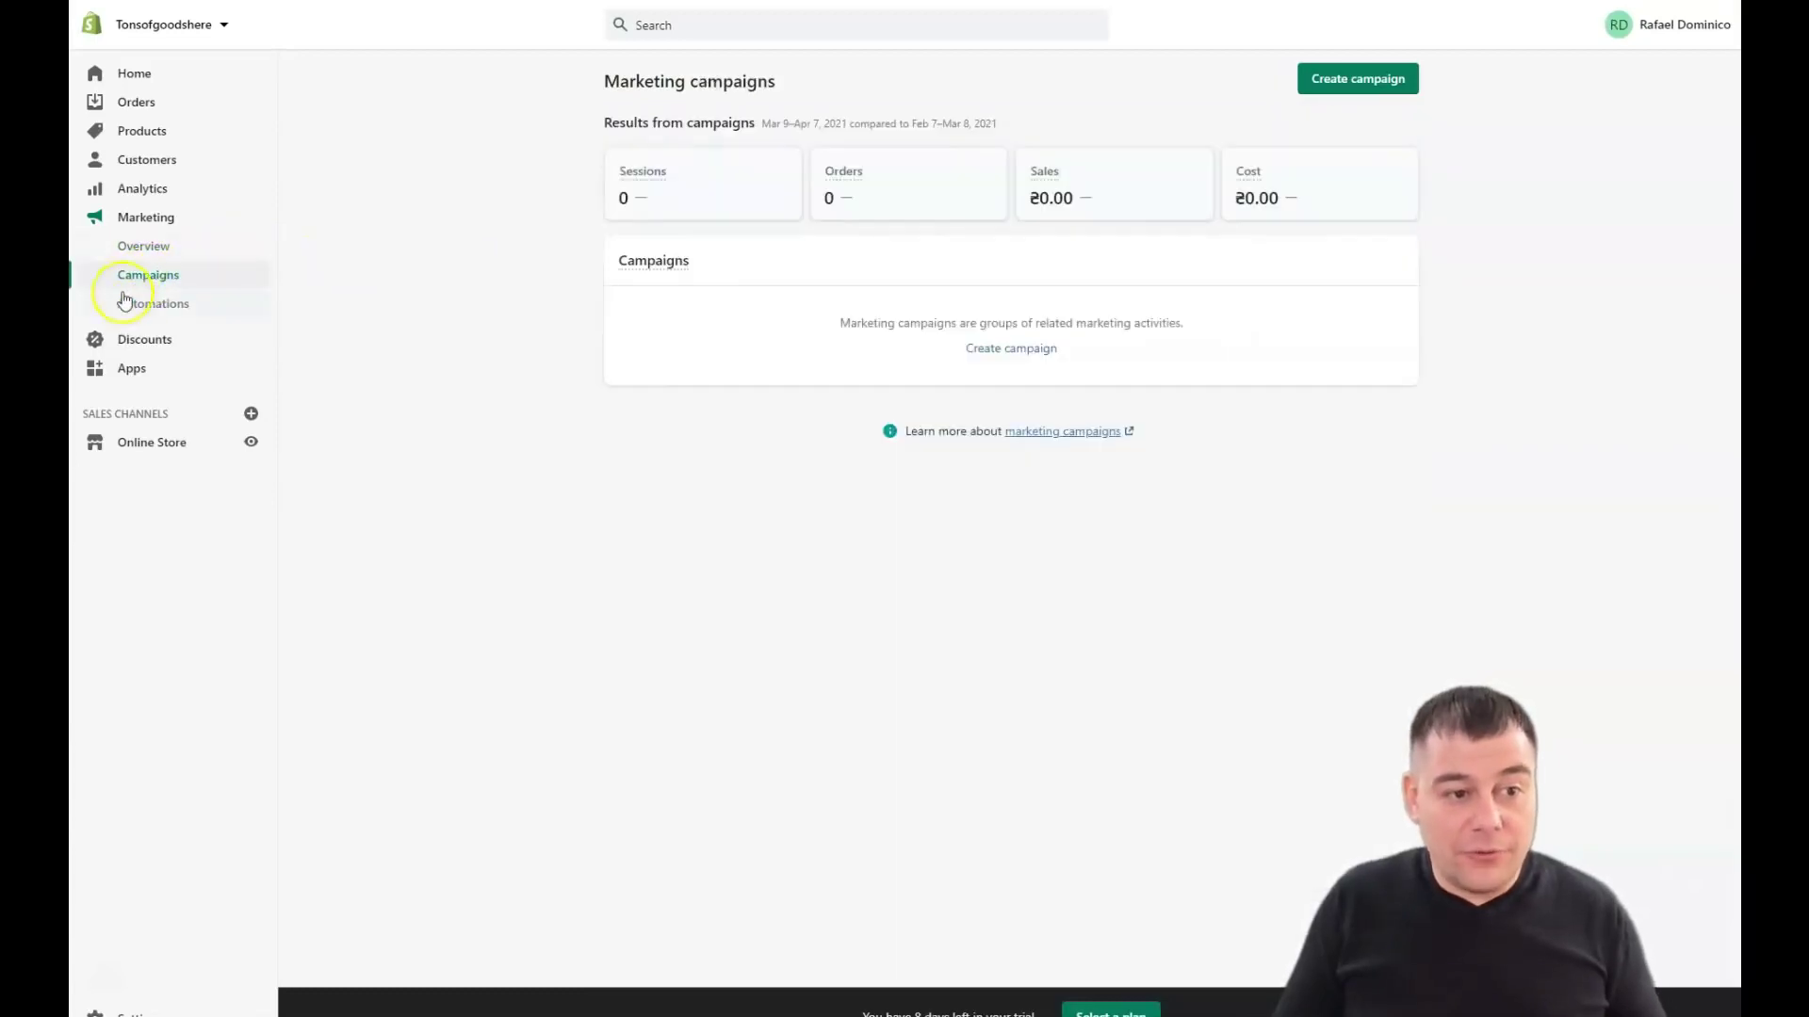
click(133, 303)
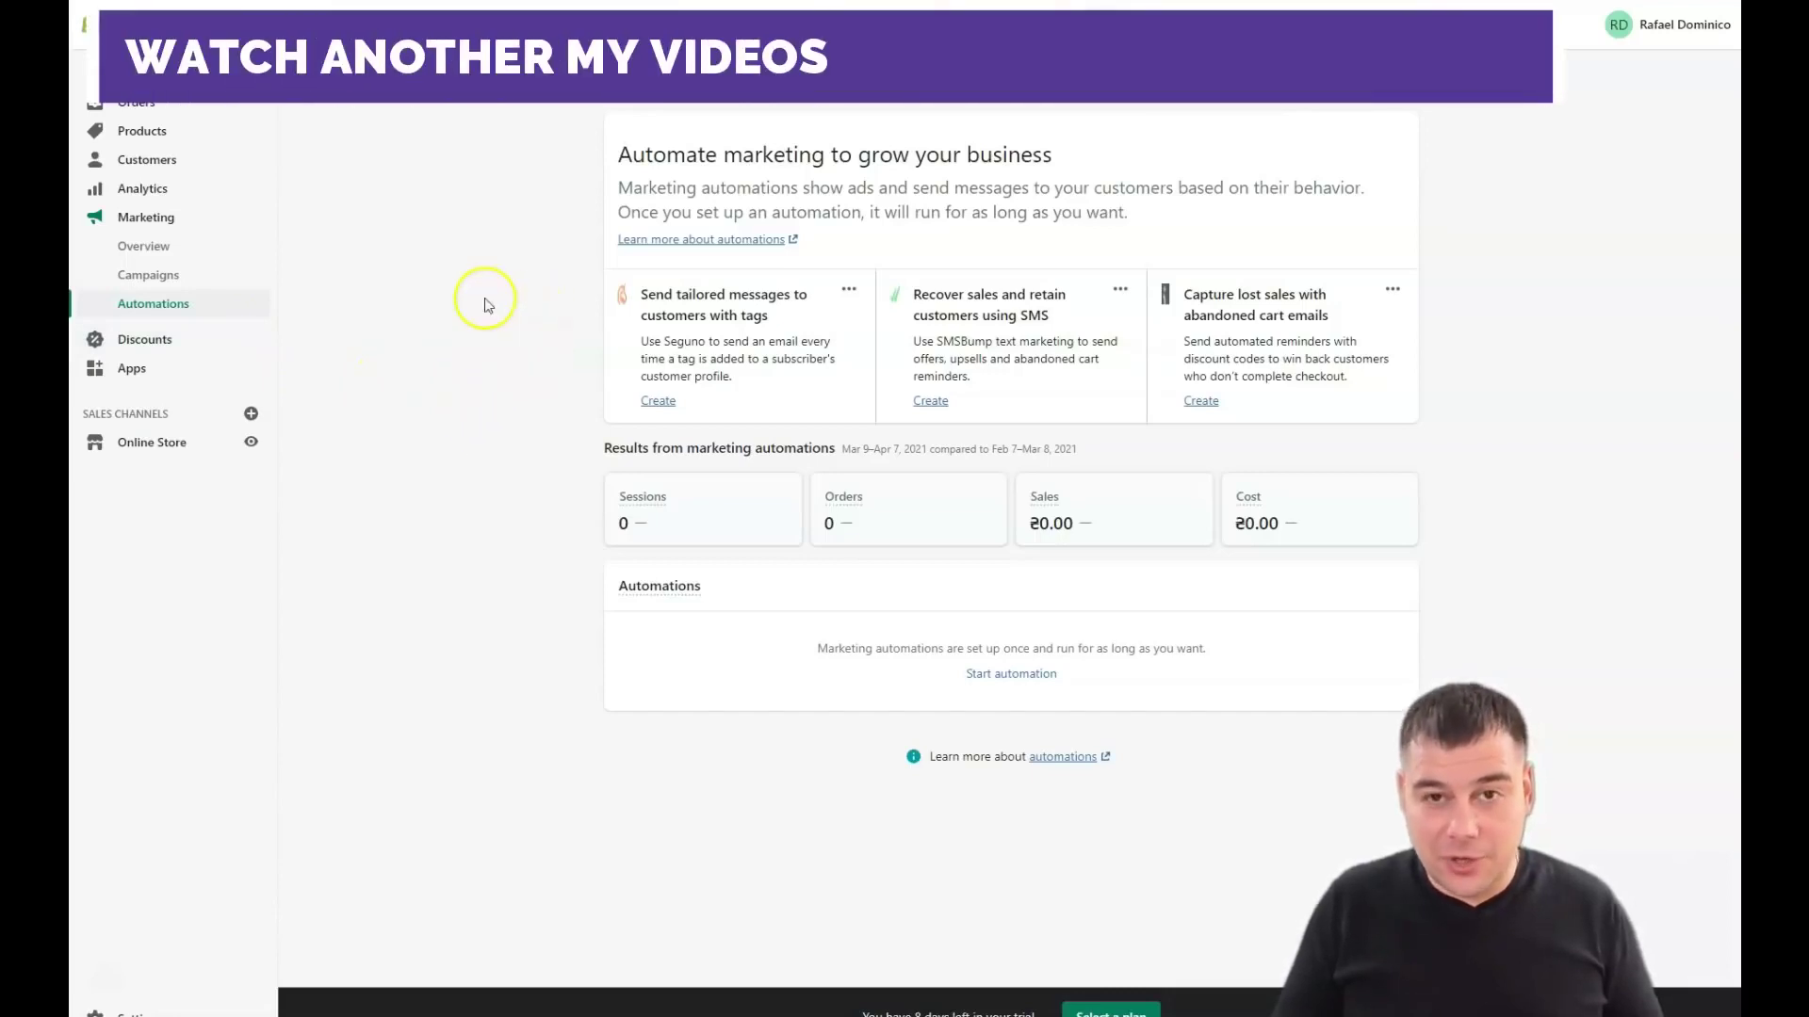
View the Discounts and Apps pages and the Online Store channel's Themes page.
click(124, 343)
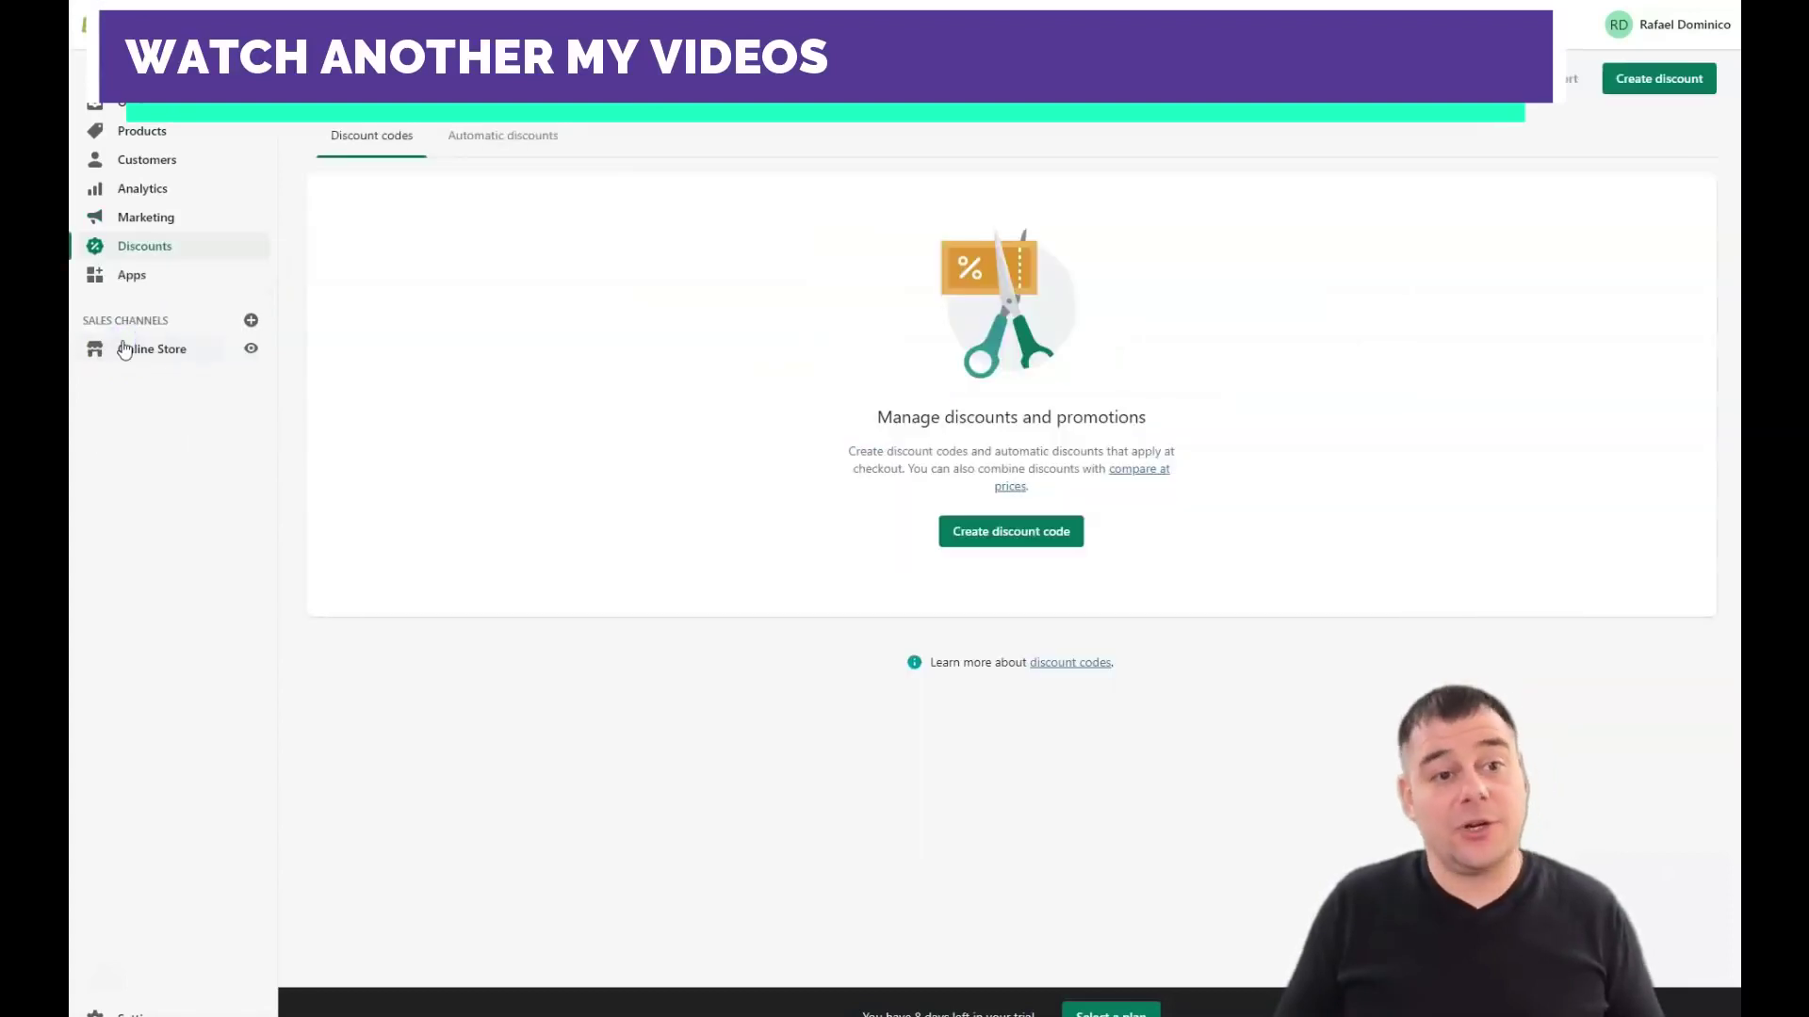
click(133, 284)
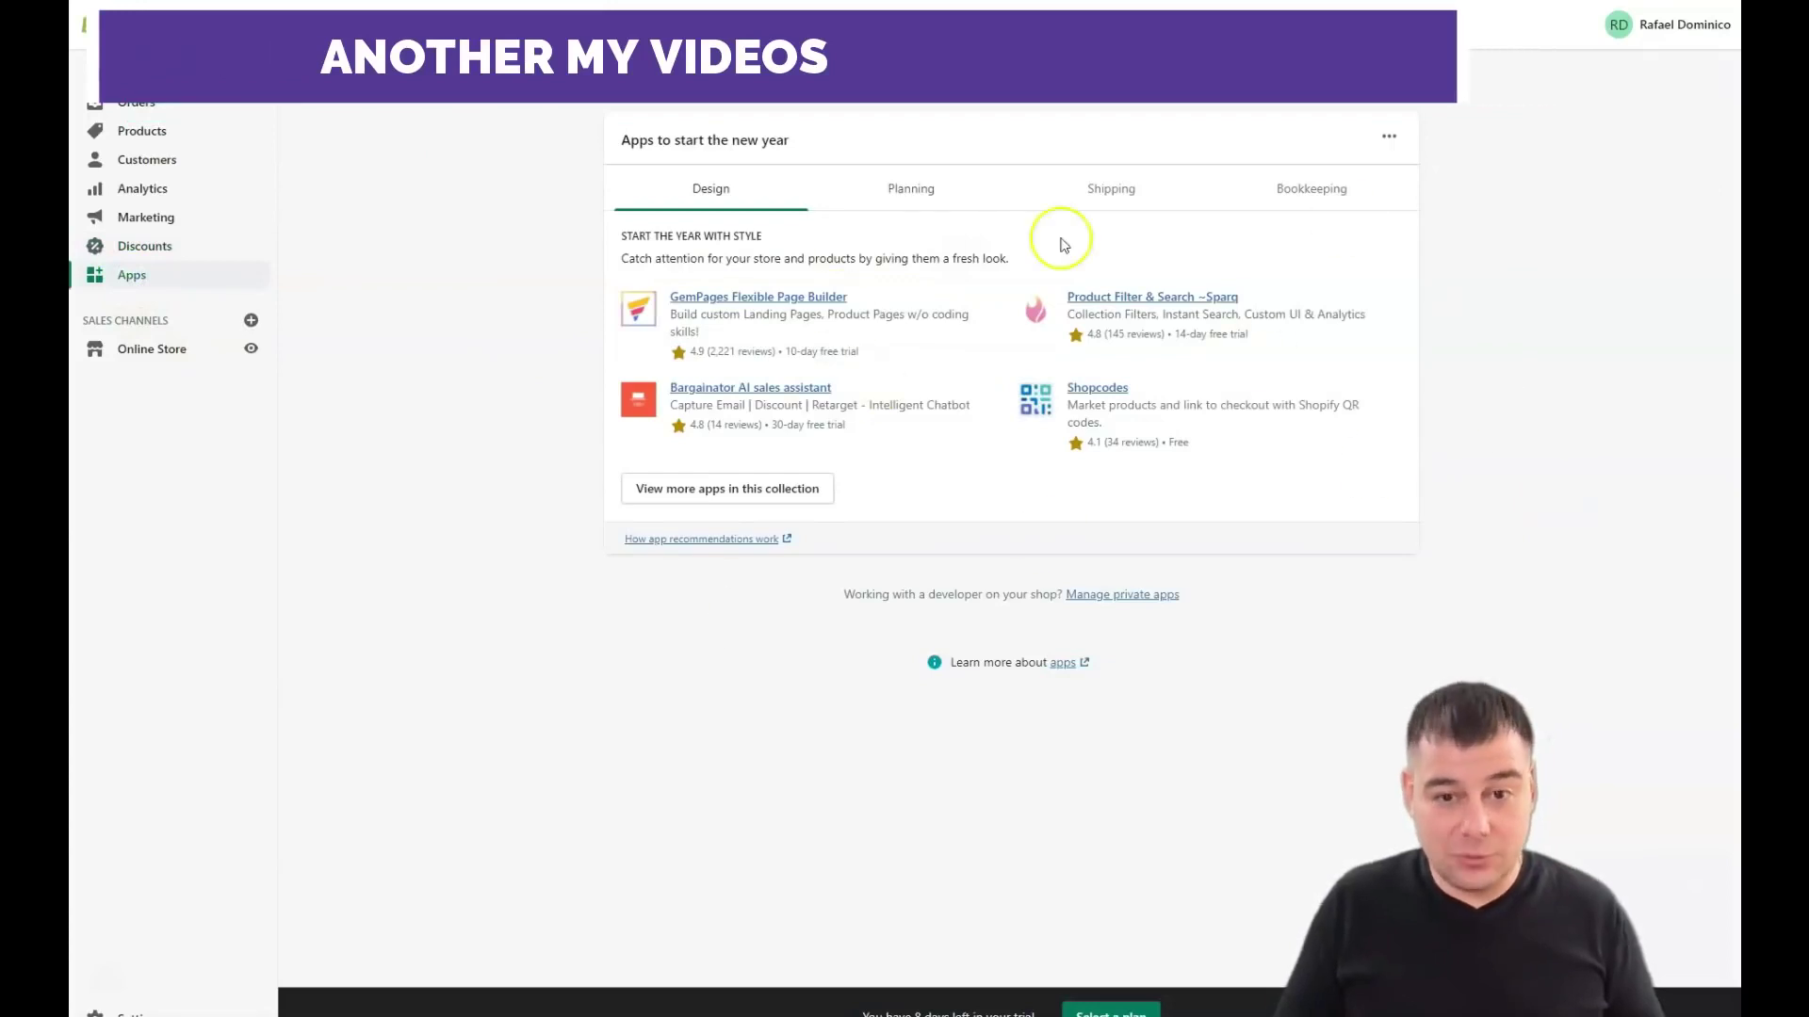
click(141, 358)
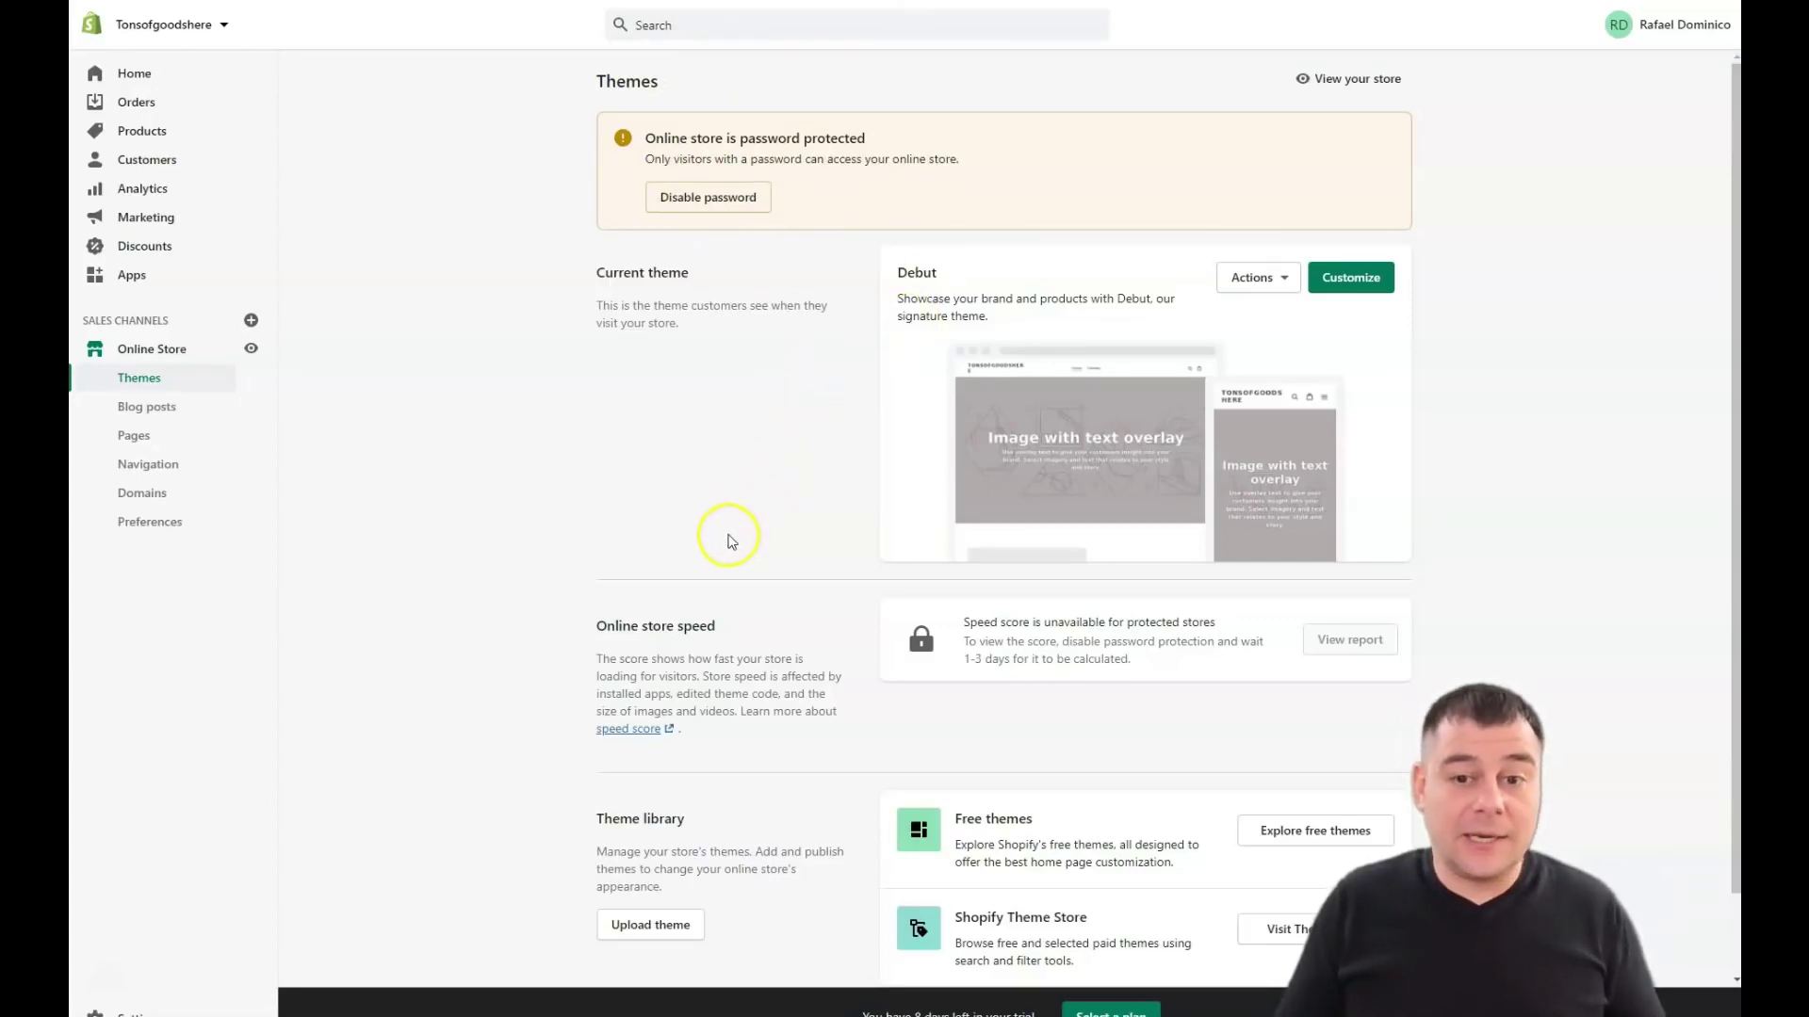
scroll(732, 543, down, 1)
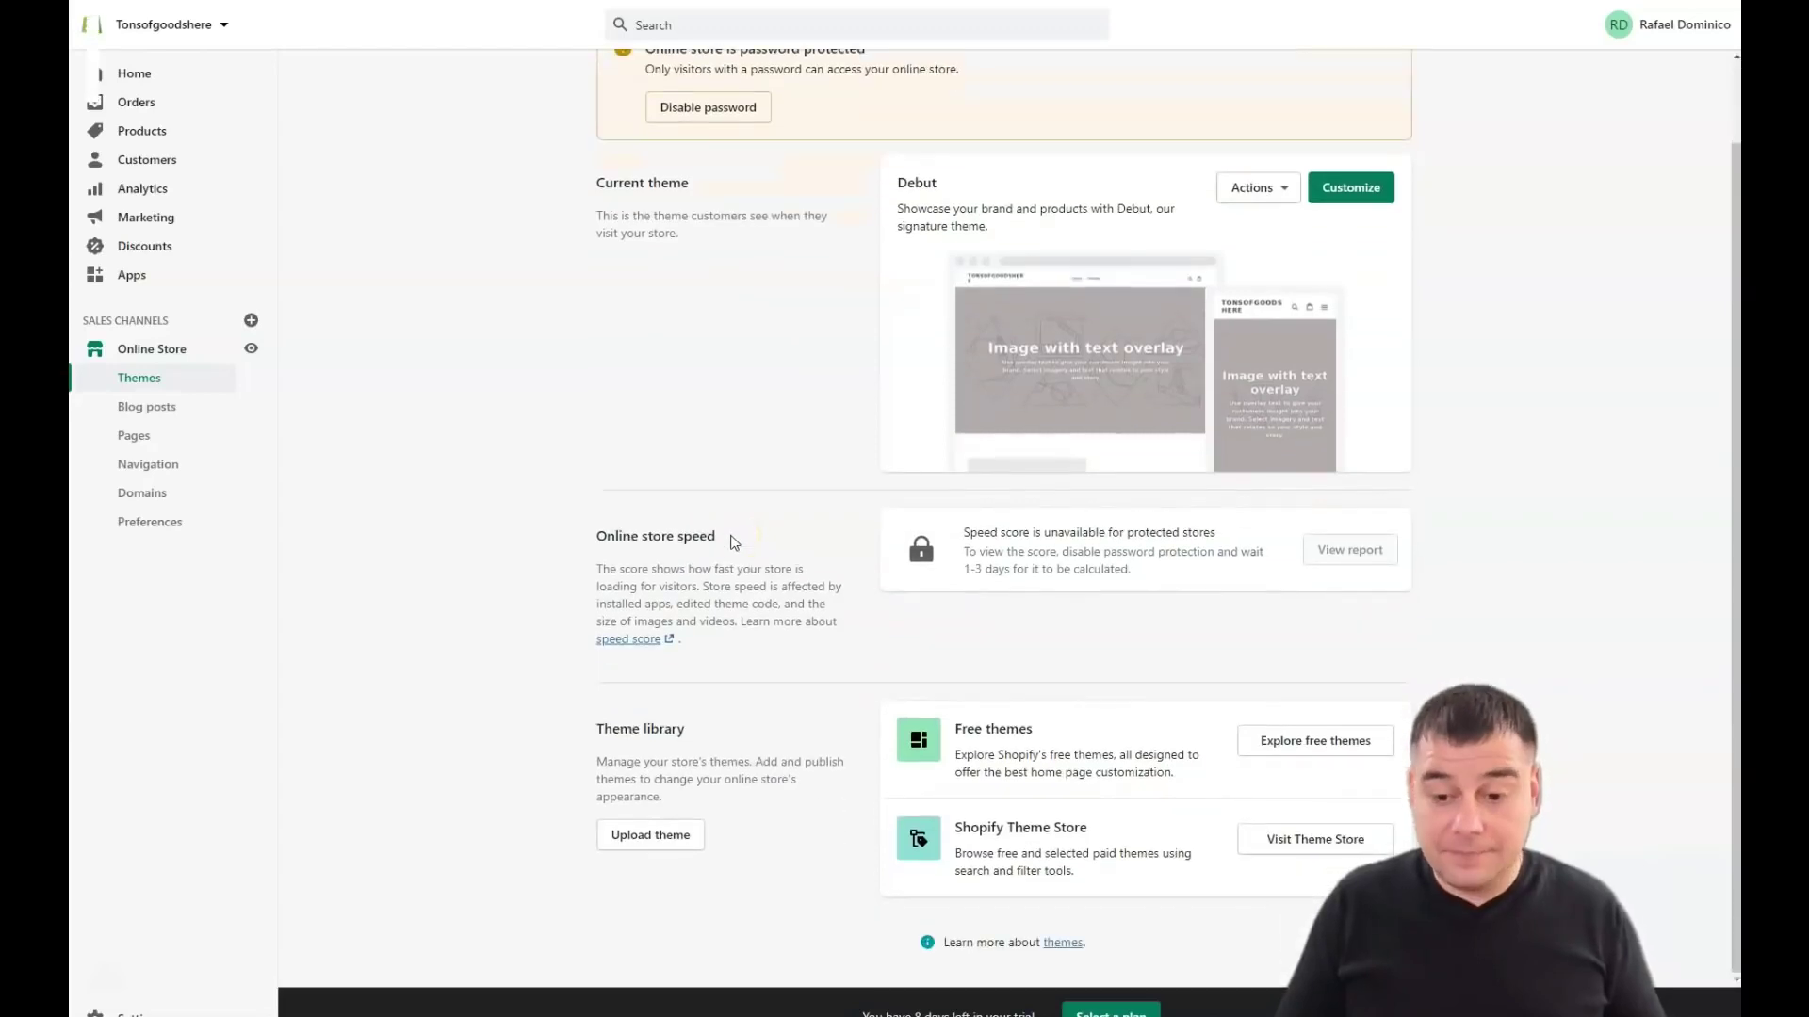
scroll(732, 542, up, 1)
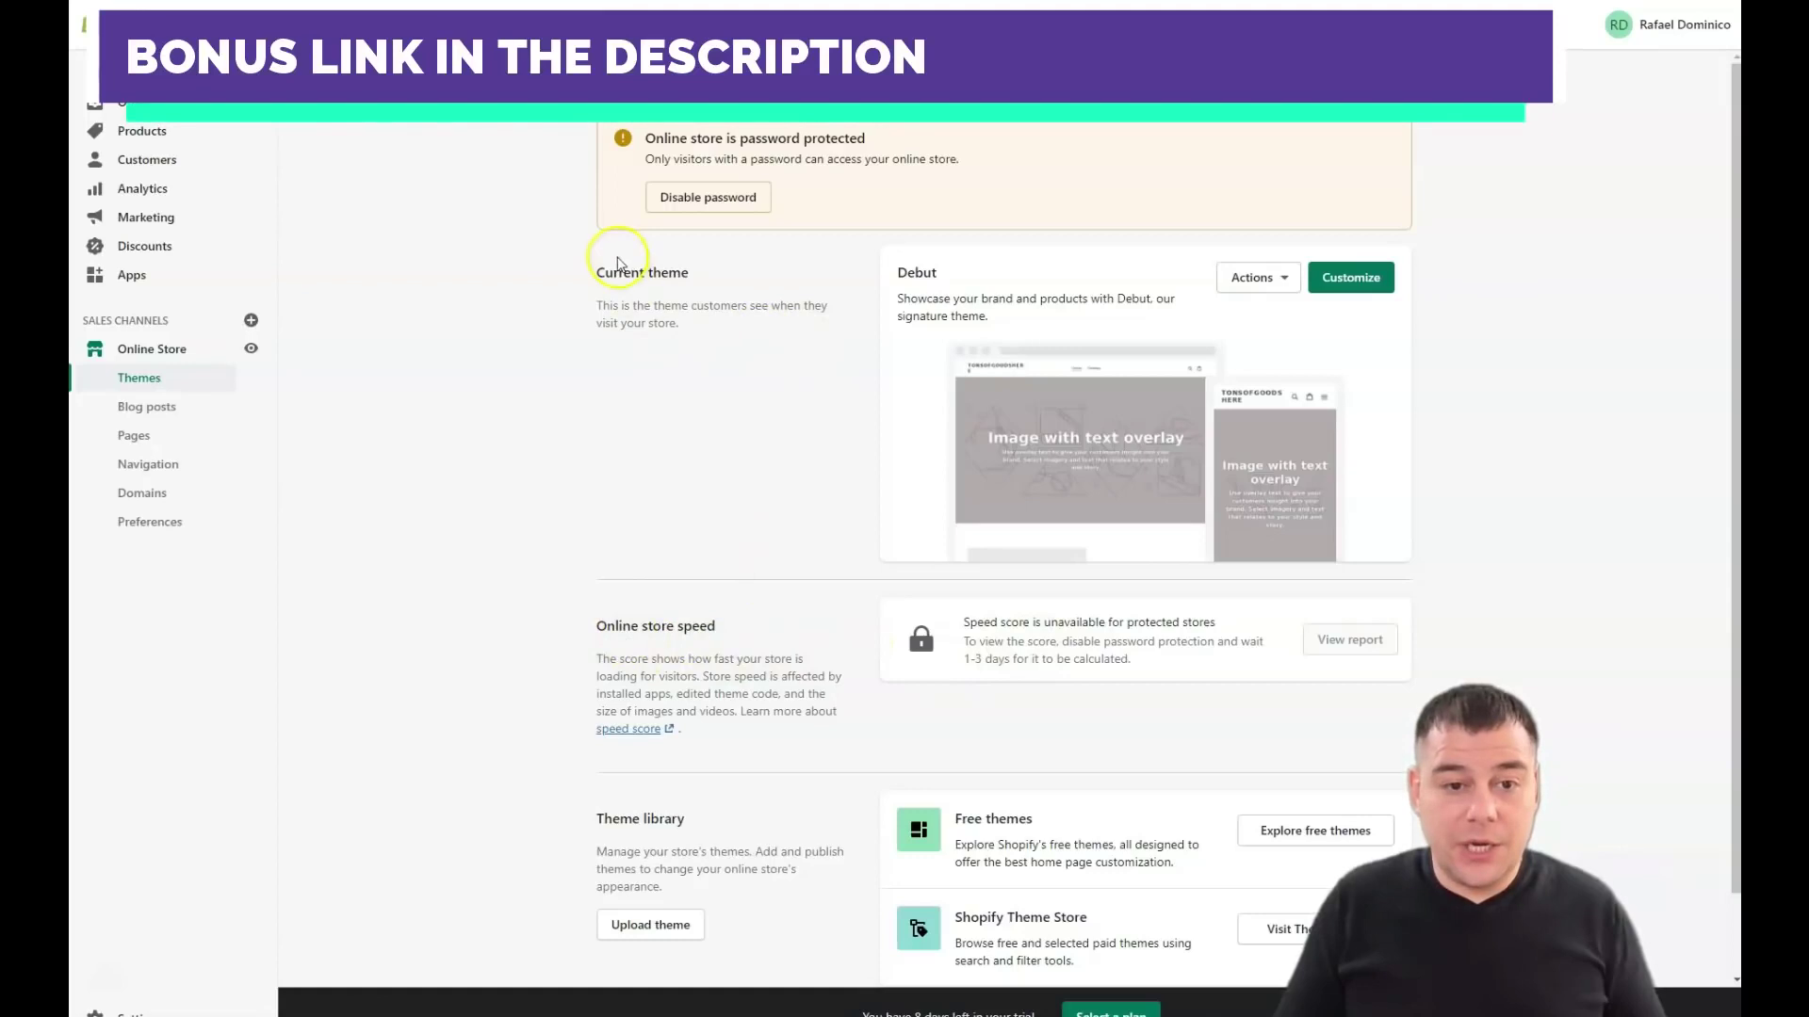
Open the store's password protection settings and examine the Preferences page from the title and meta description down to spam protection.
click(700, 200)
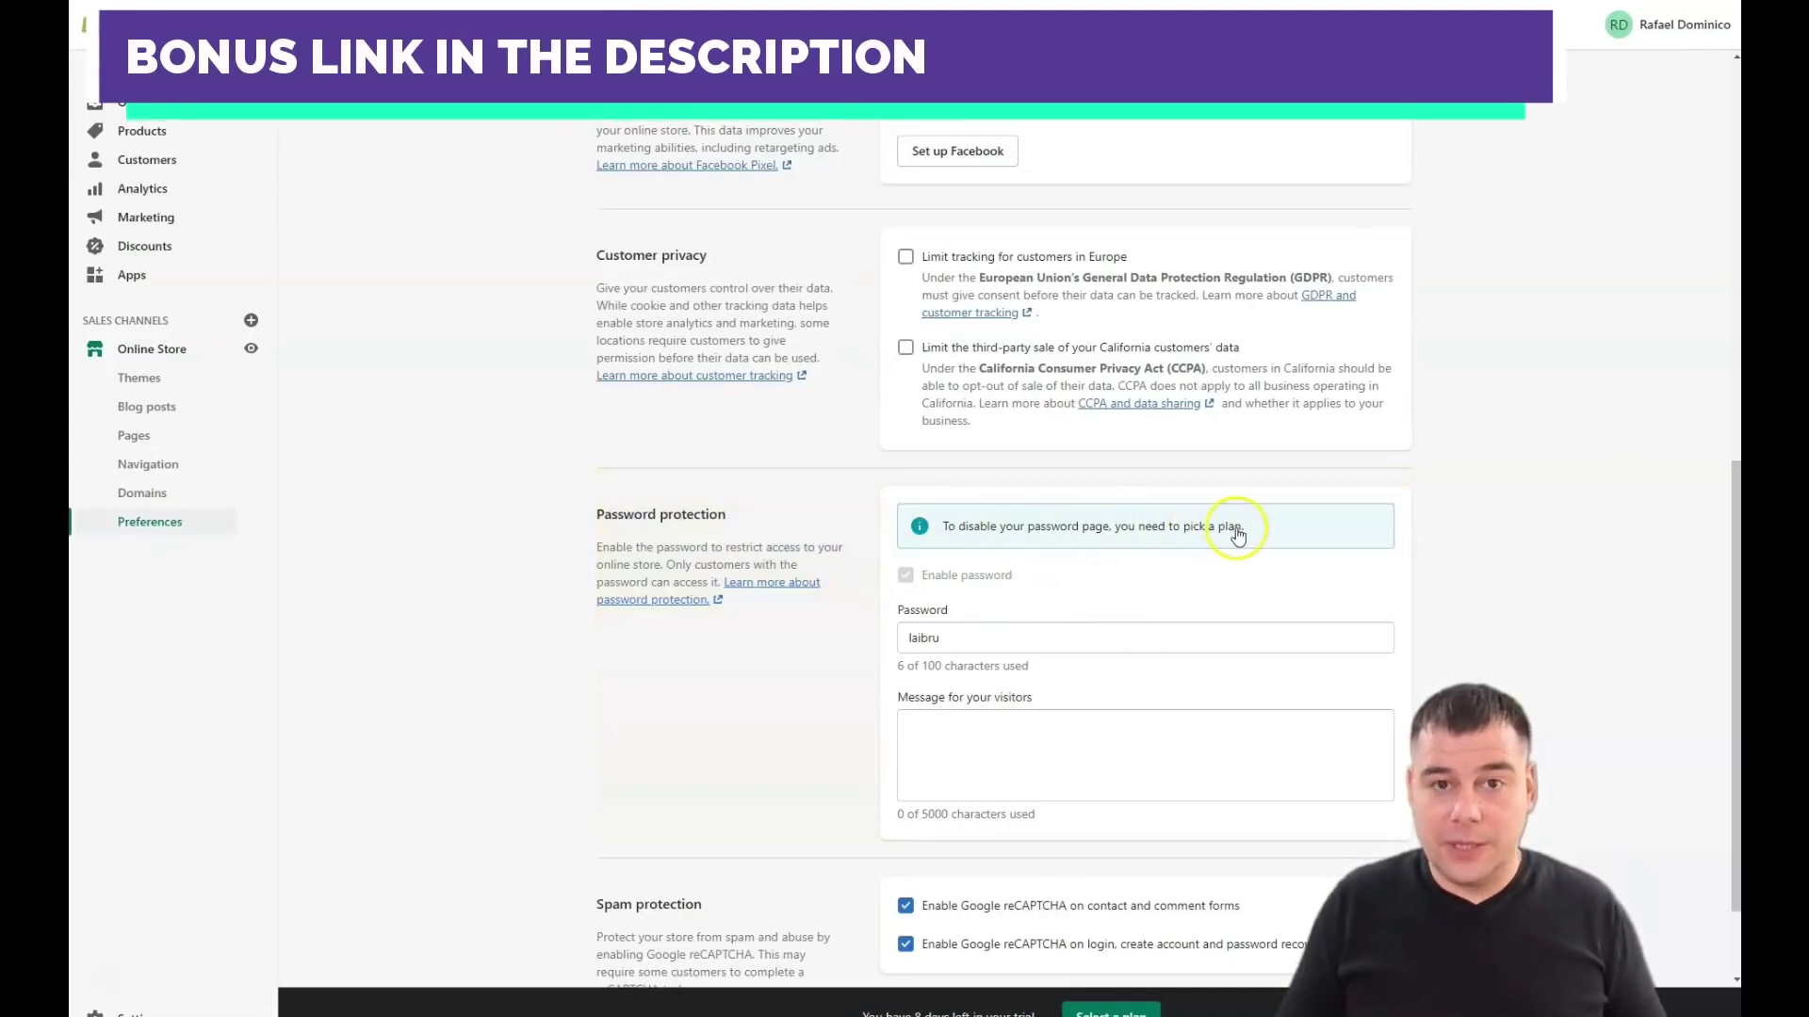
scroll(843, 669, up, 9)
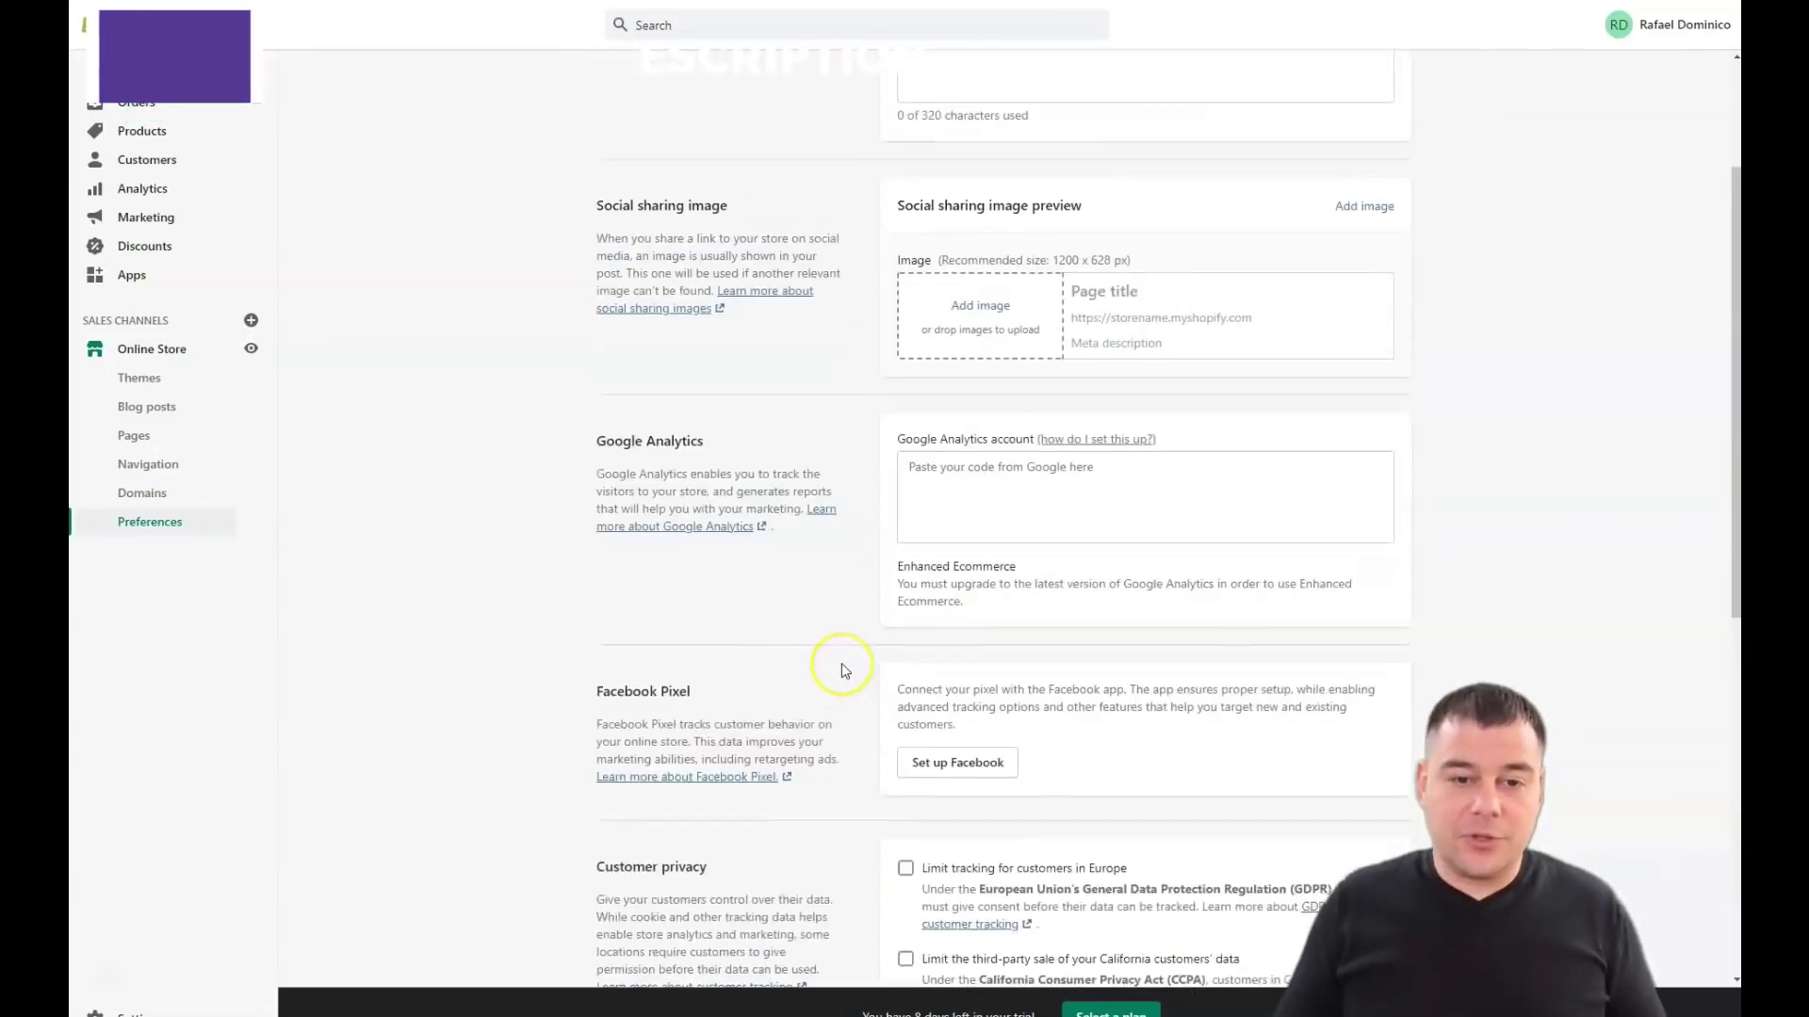
scroll(358, 502, down, 5)
scroll(565, 584, up, 5)
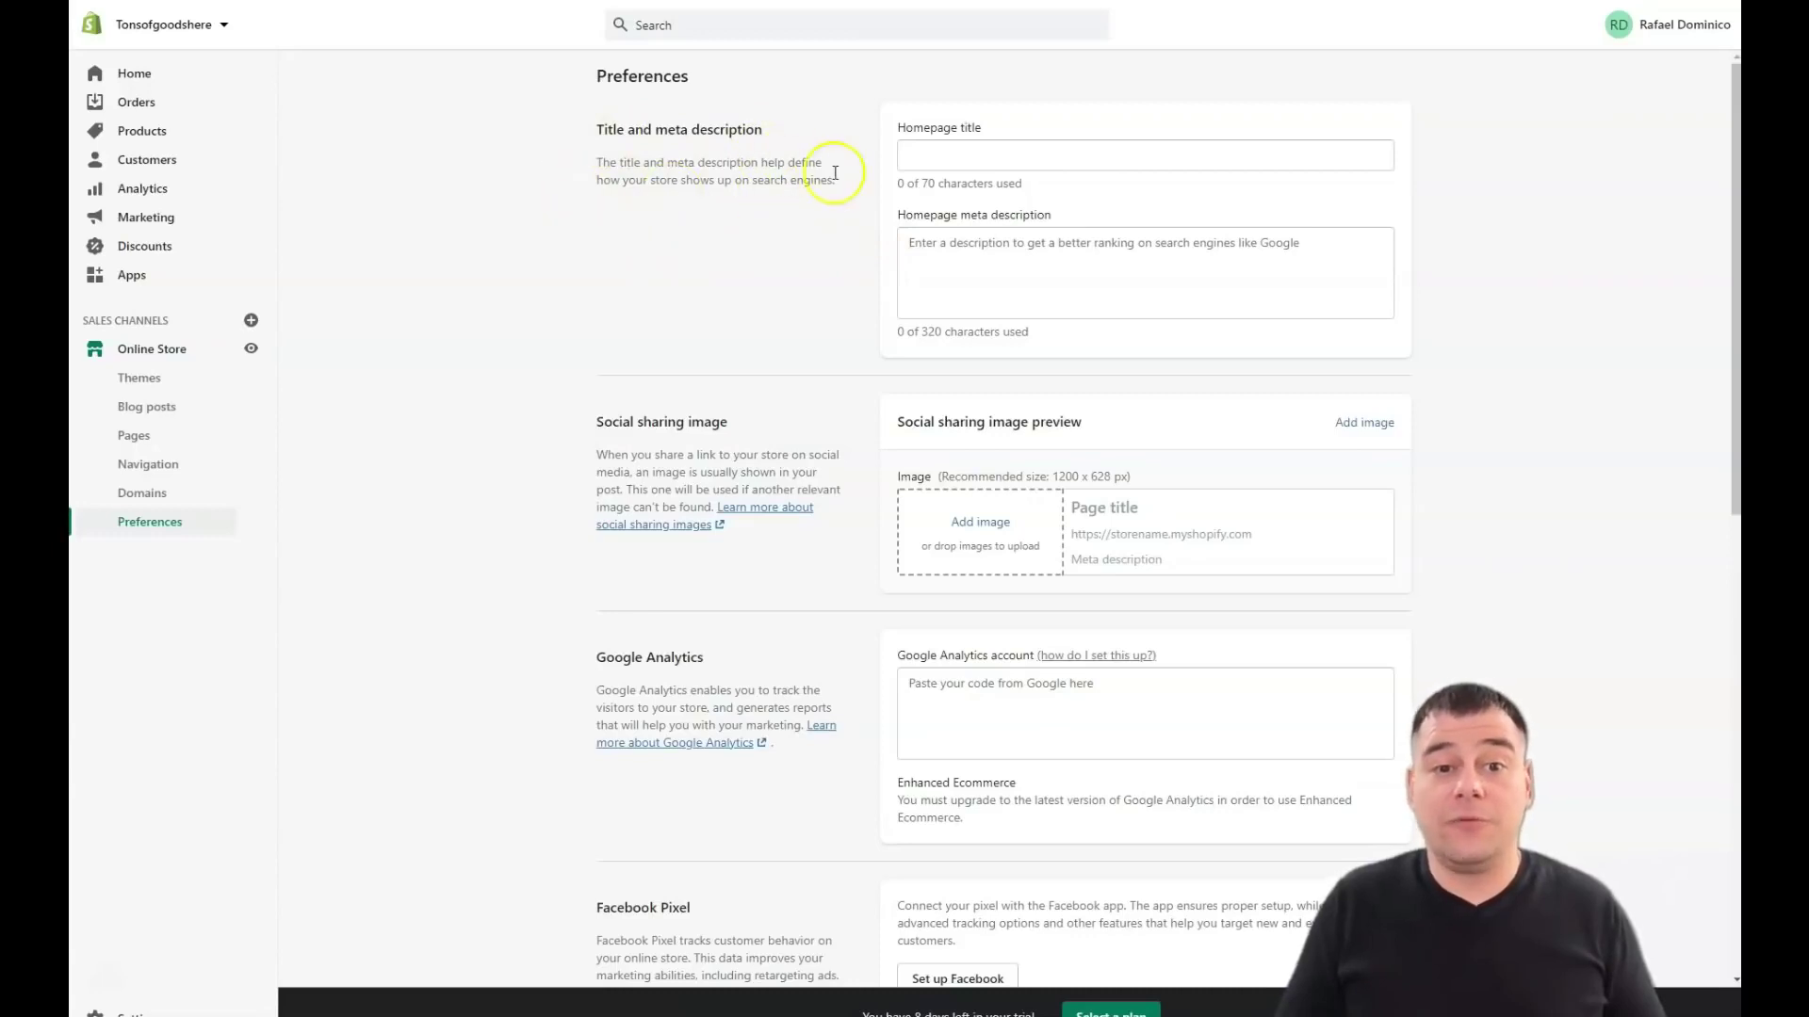
click(984, 157)
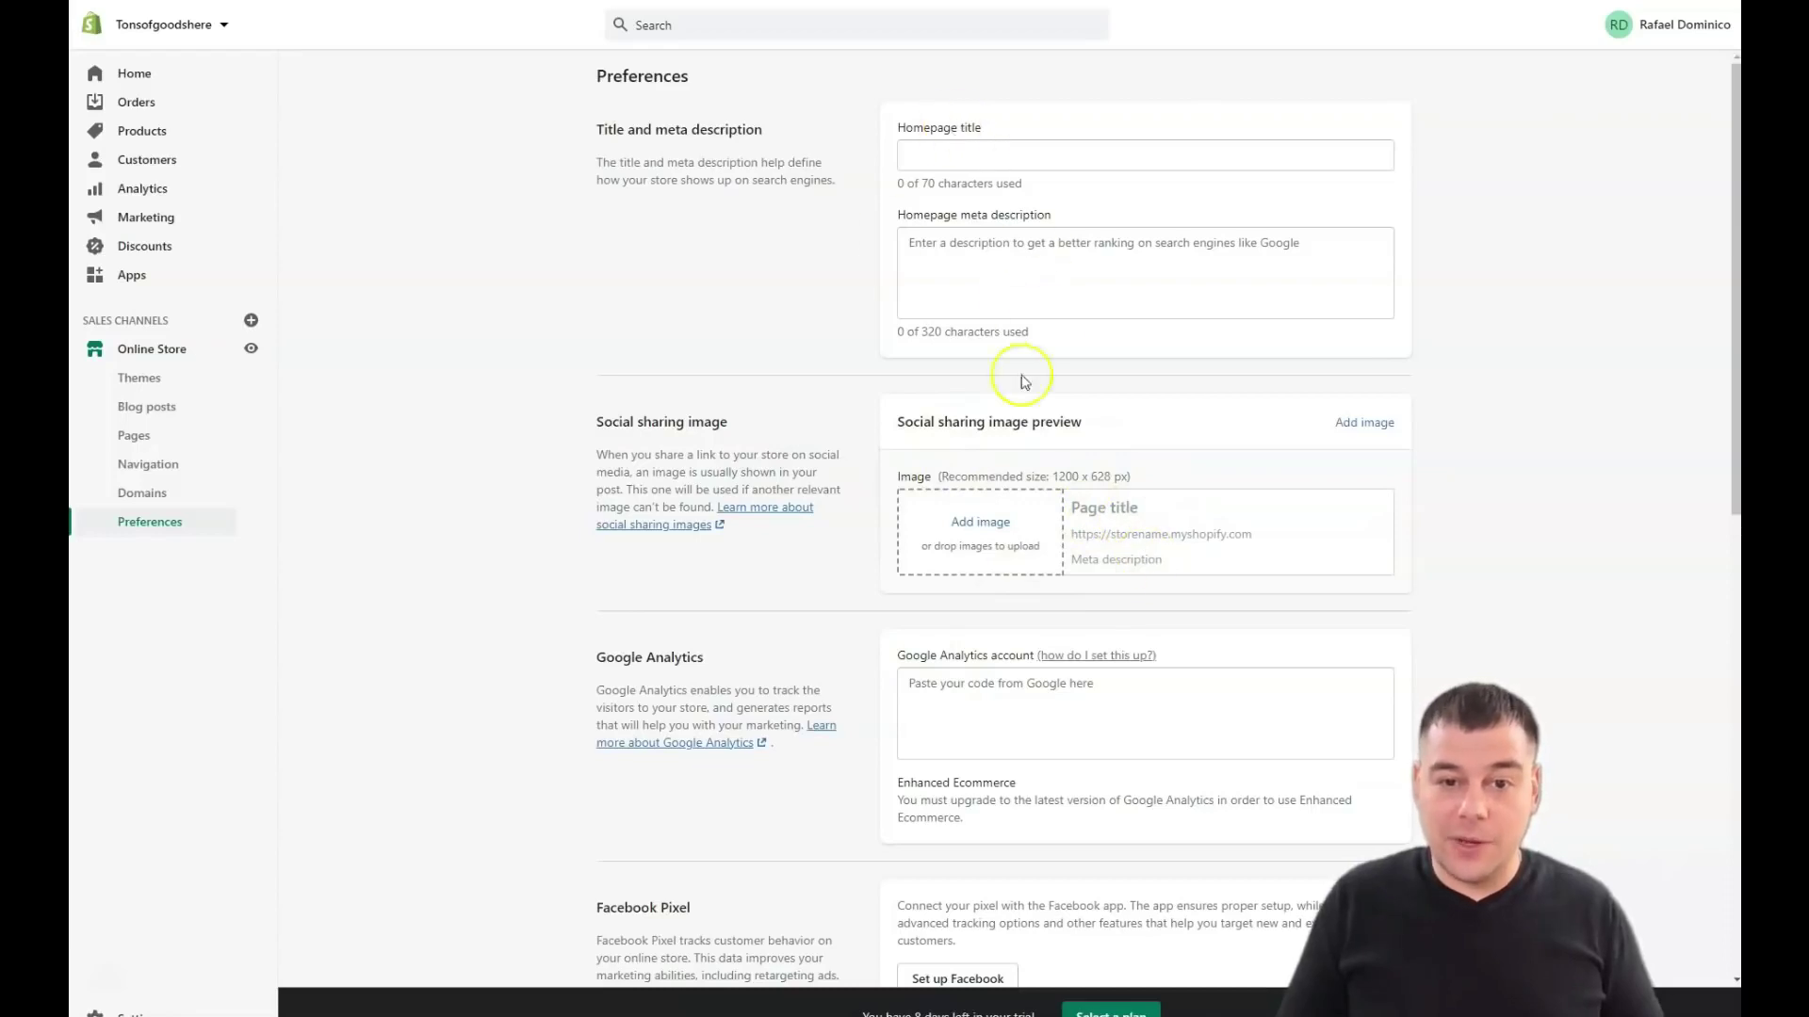
scroll(828, 593, down, 4)
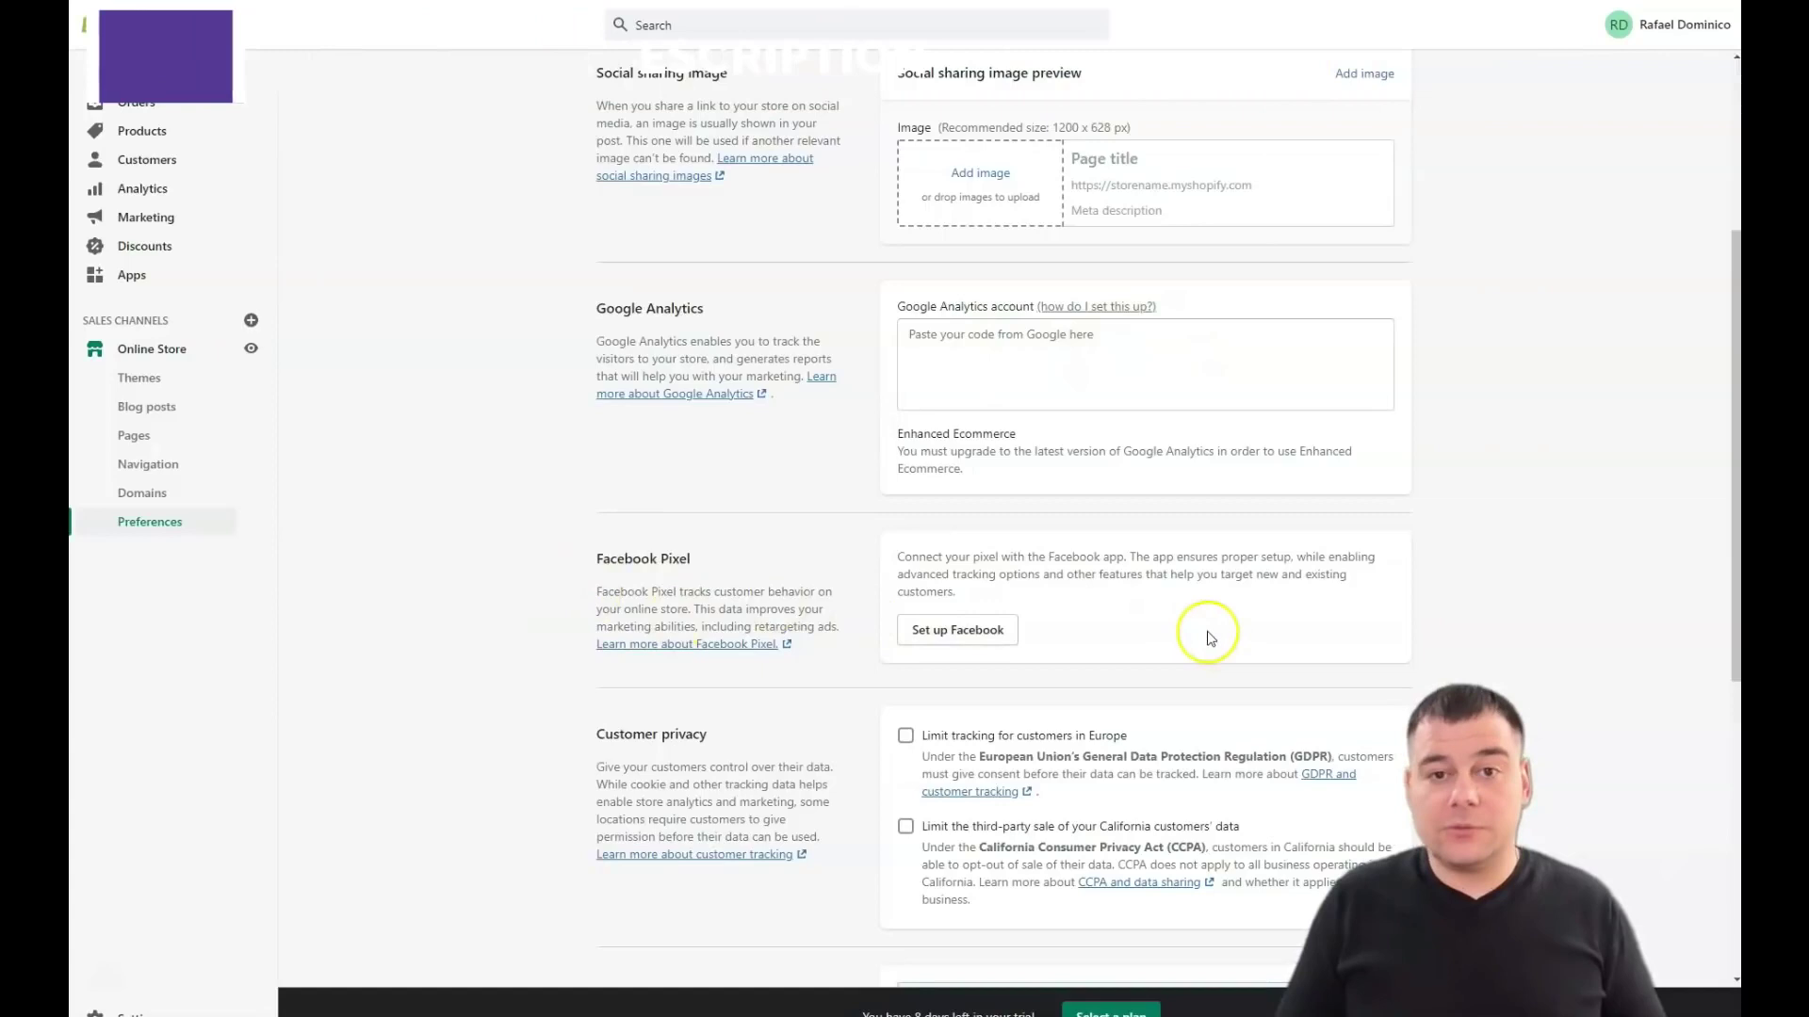
scroll(1210, 638, down, 5)
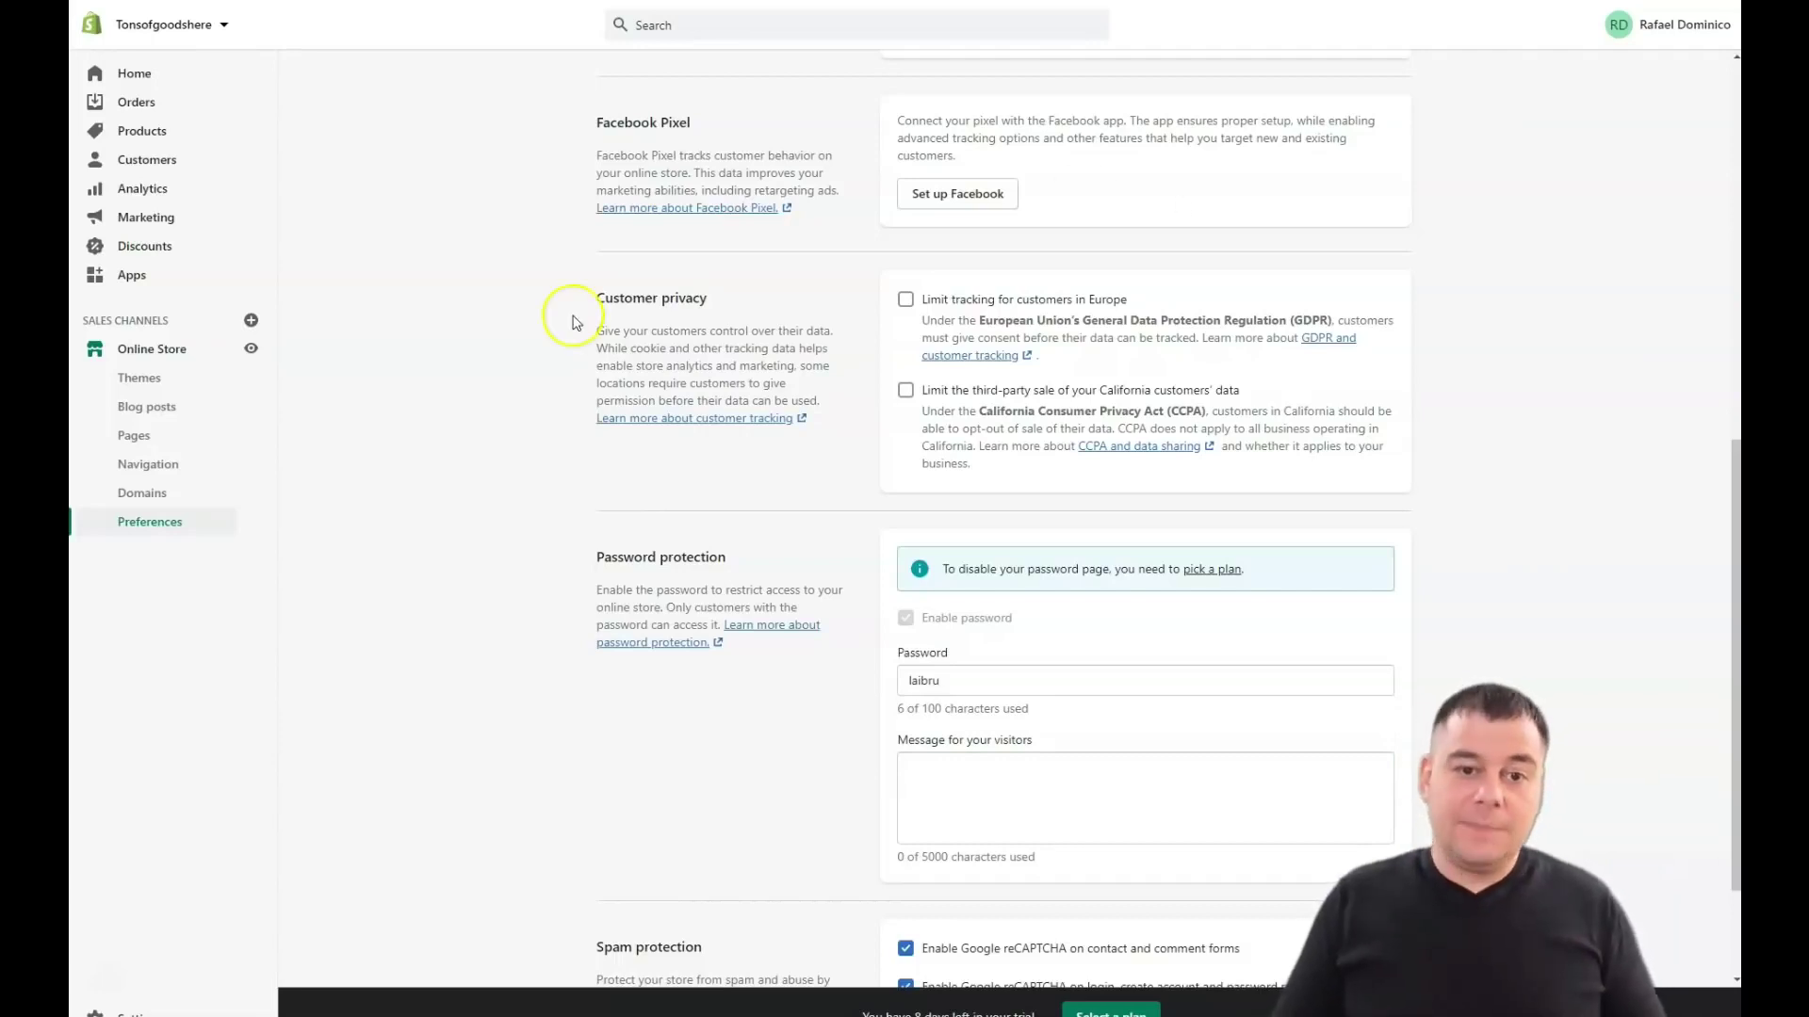
scroll(1176, 302, down, 2)
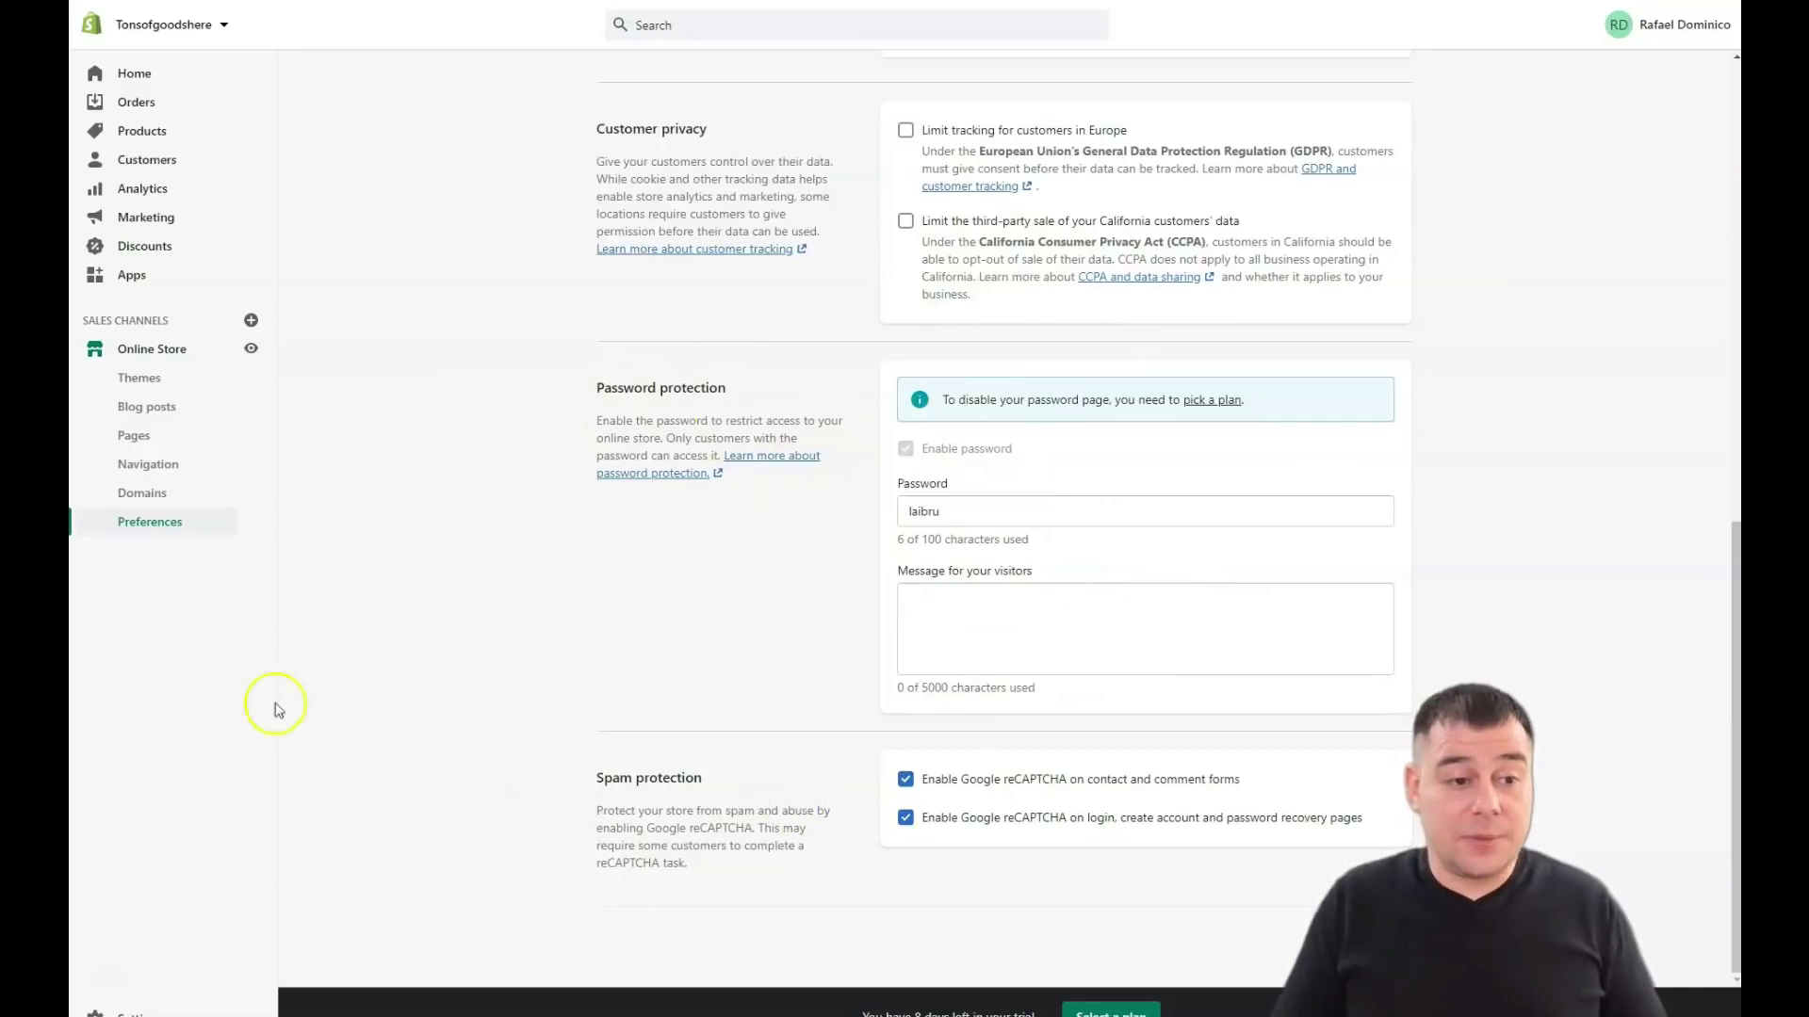
Return to the Themes page and review the current Debut theme, store speed and theme library.
click(135, 382)
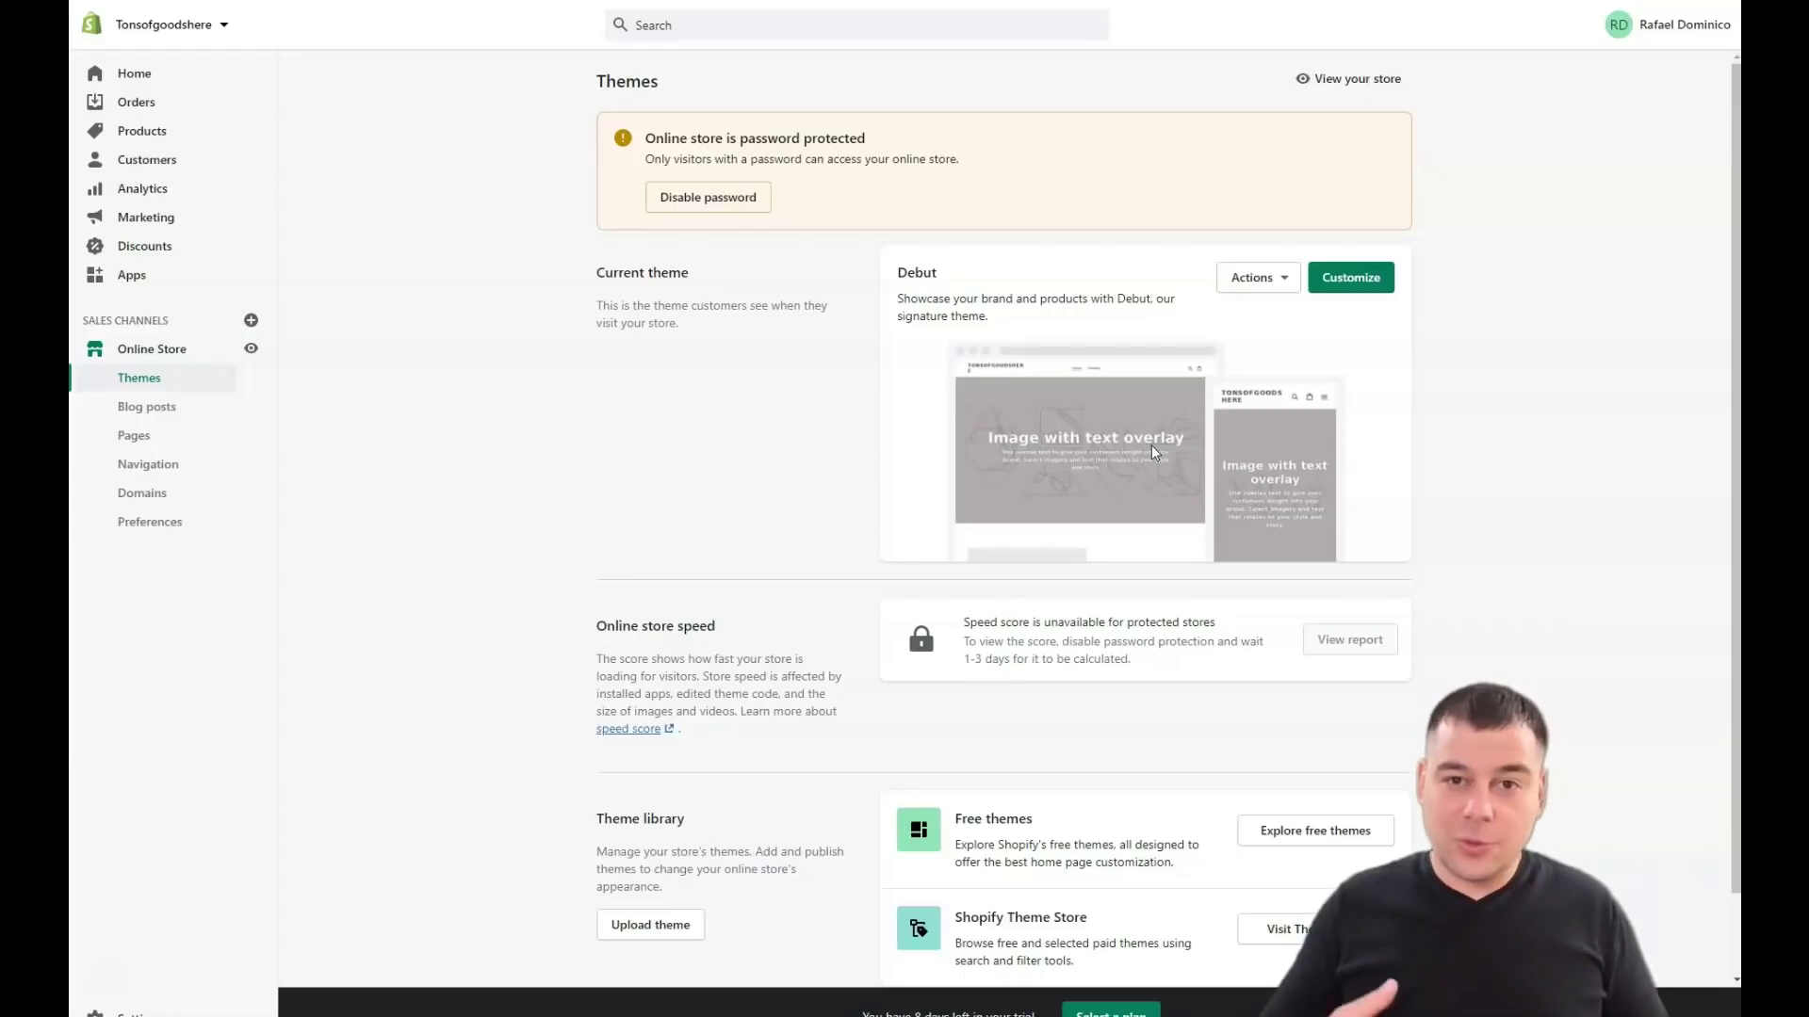
scroll(1154, 448, down, 1)
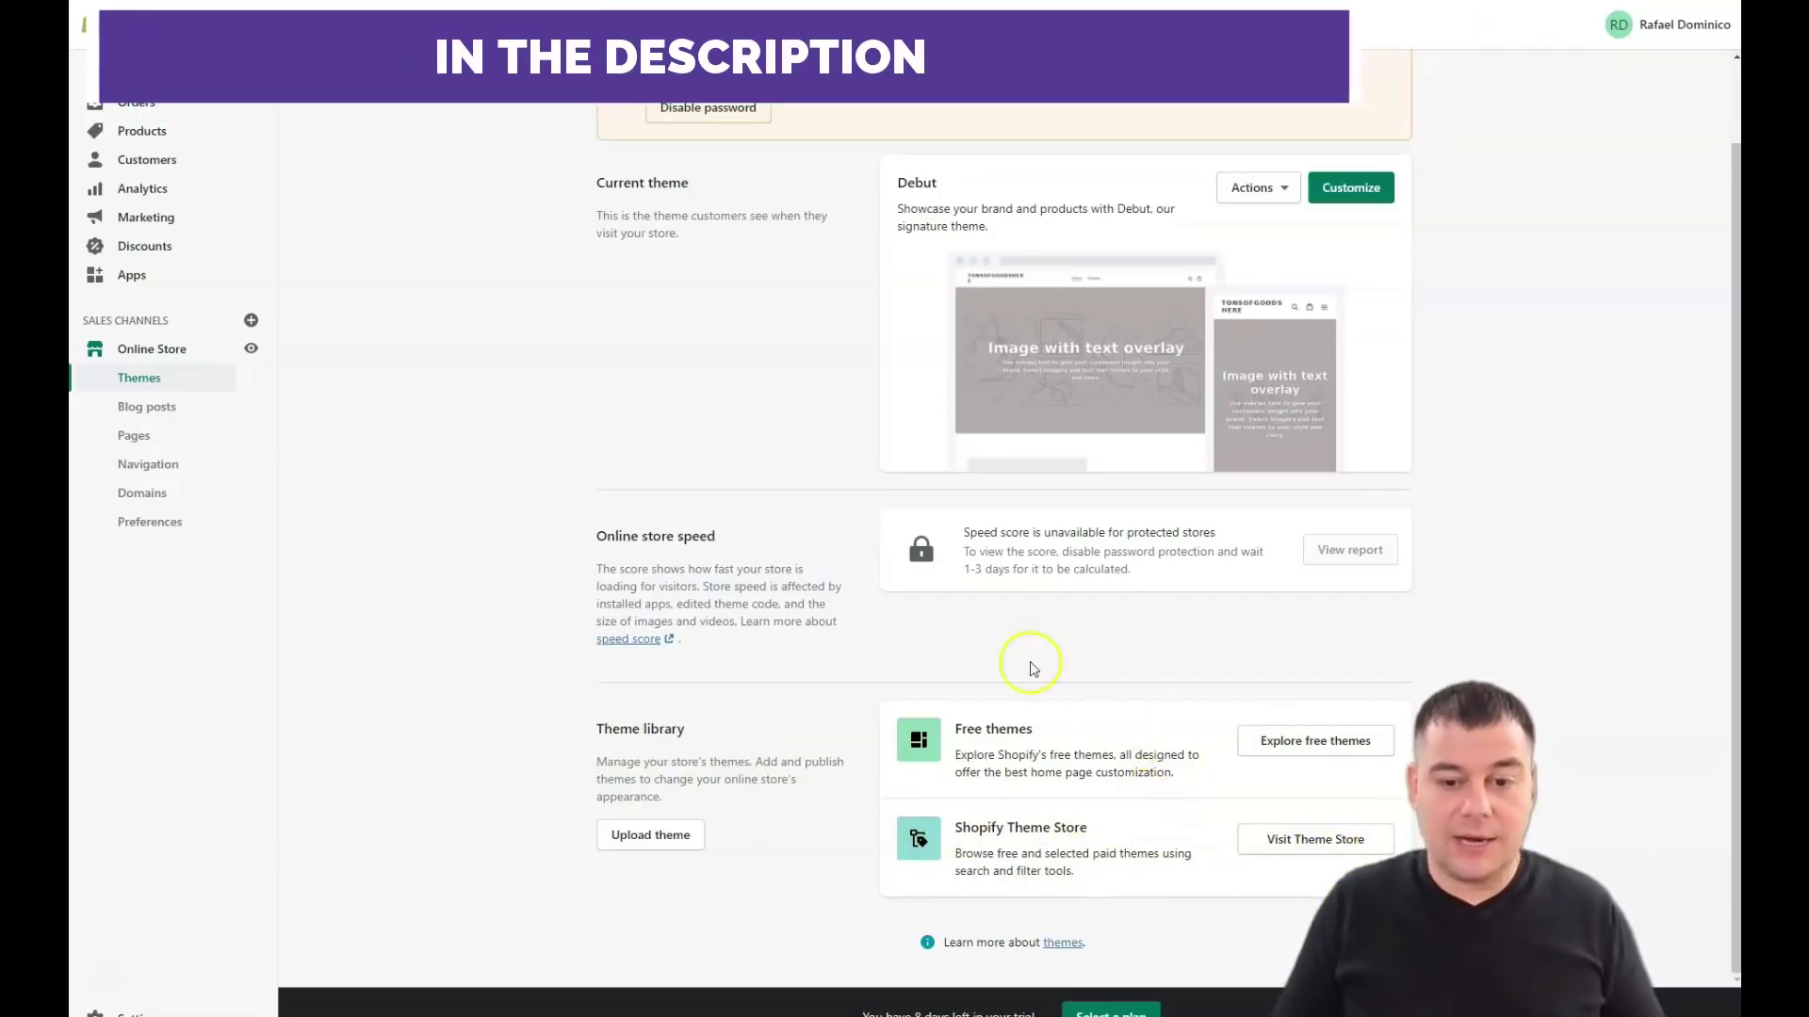
scroll(864, 646, up, 1)
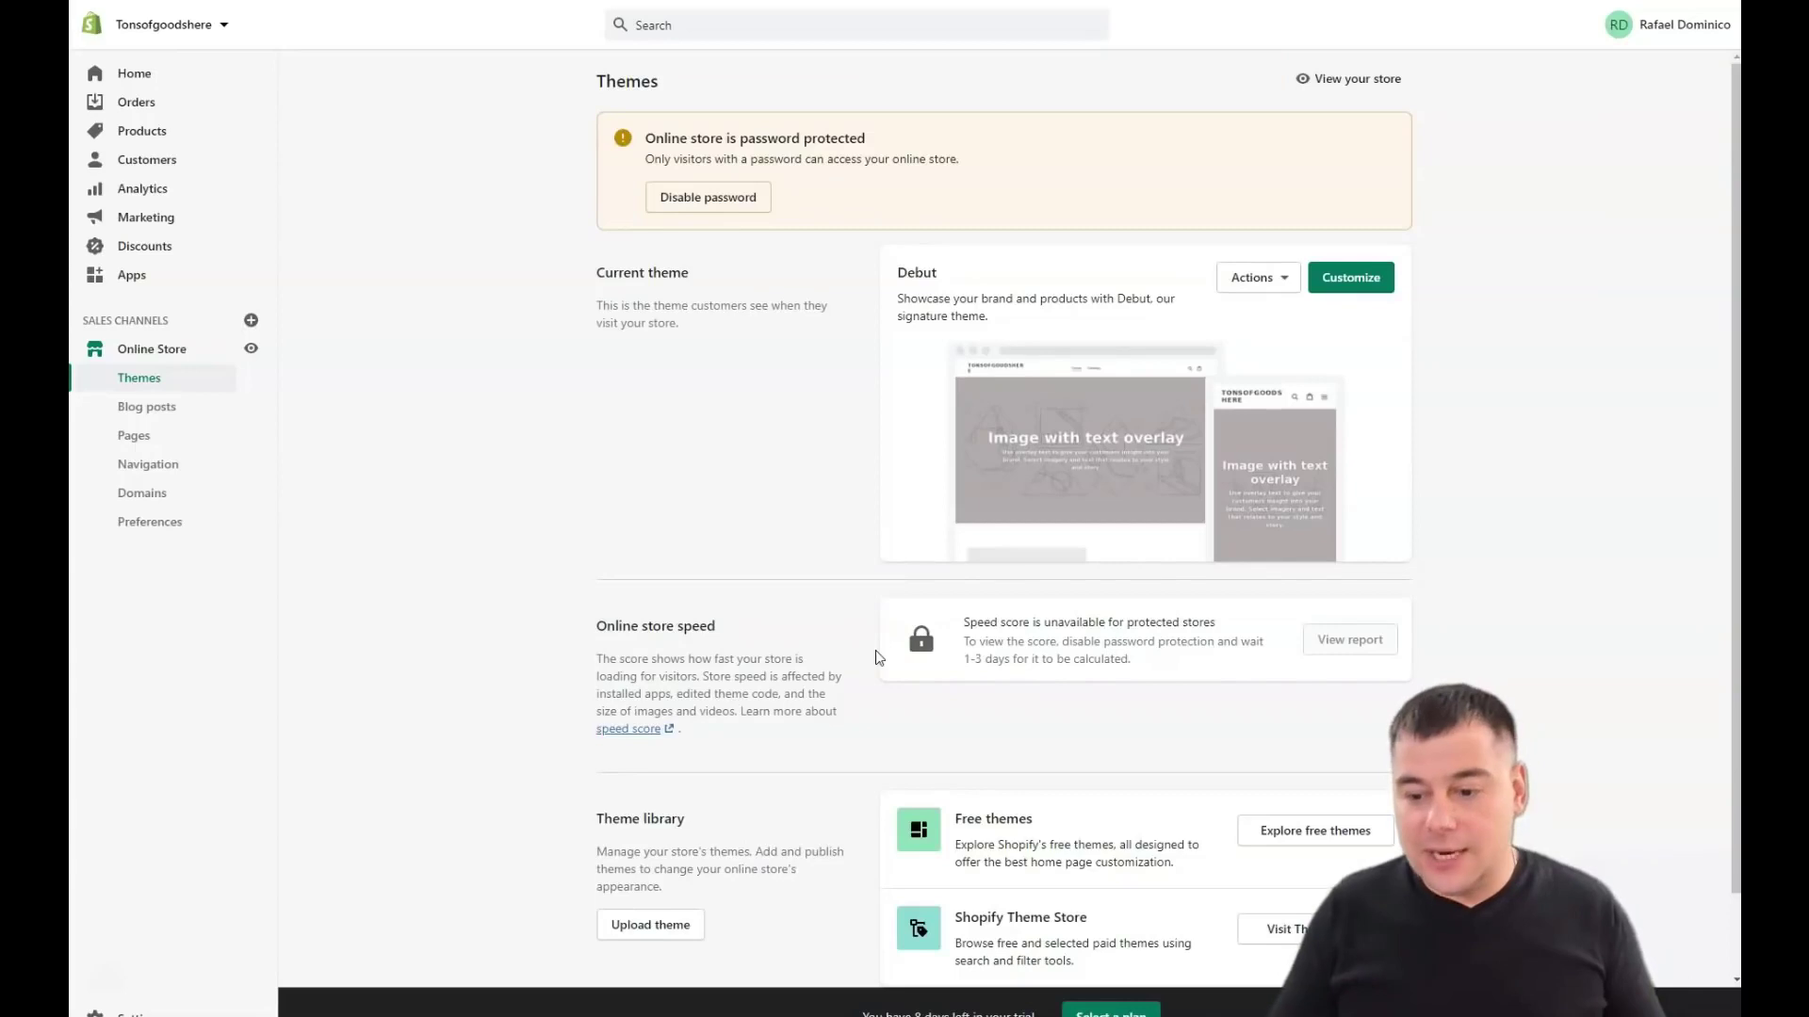
Open the Debut theme for customization and look through the home page preview down to the footer.
click(1351, 277)
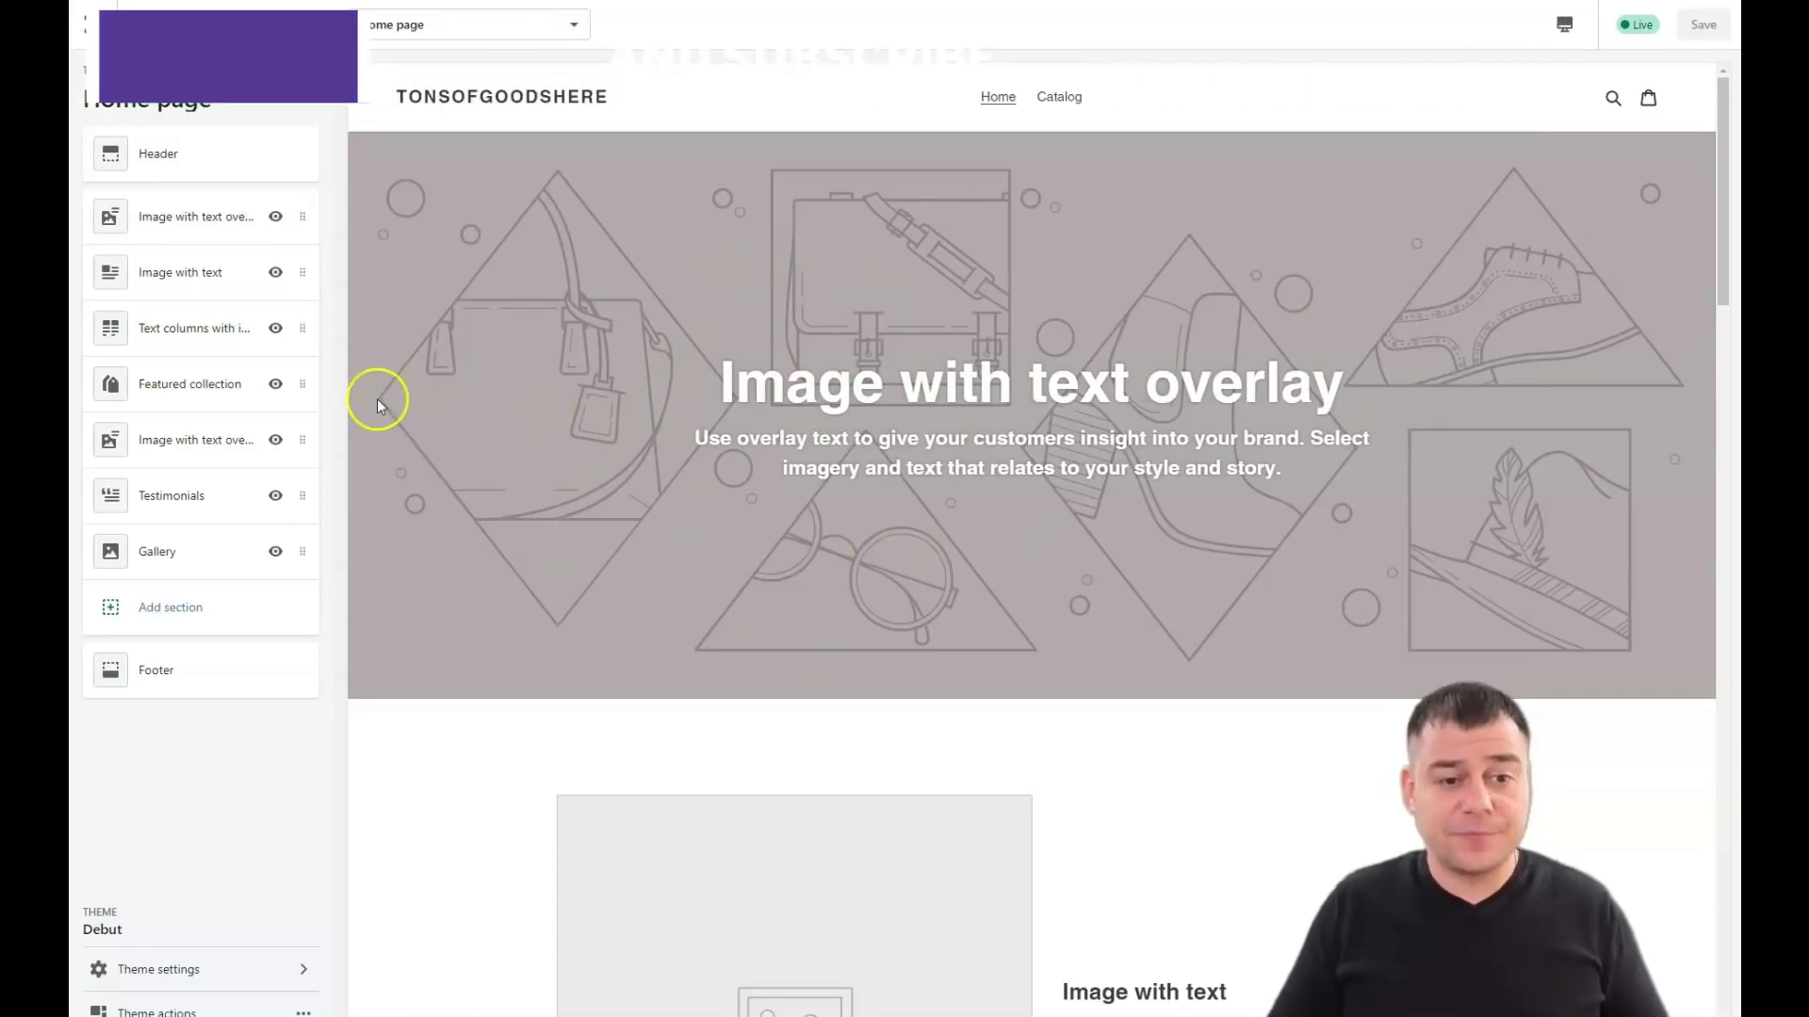
scroll(1037, 477, down, 7)
scroll(1039, 474, down, 9)
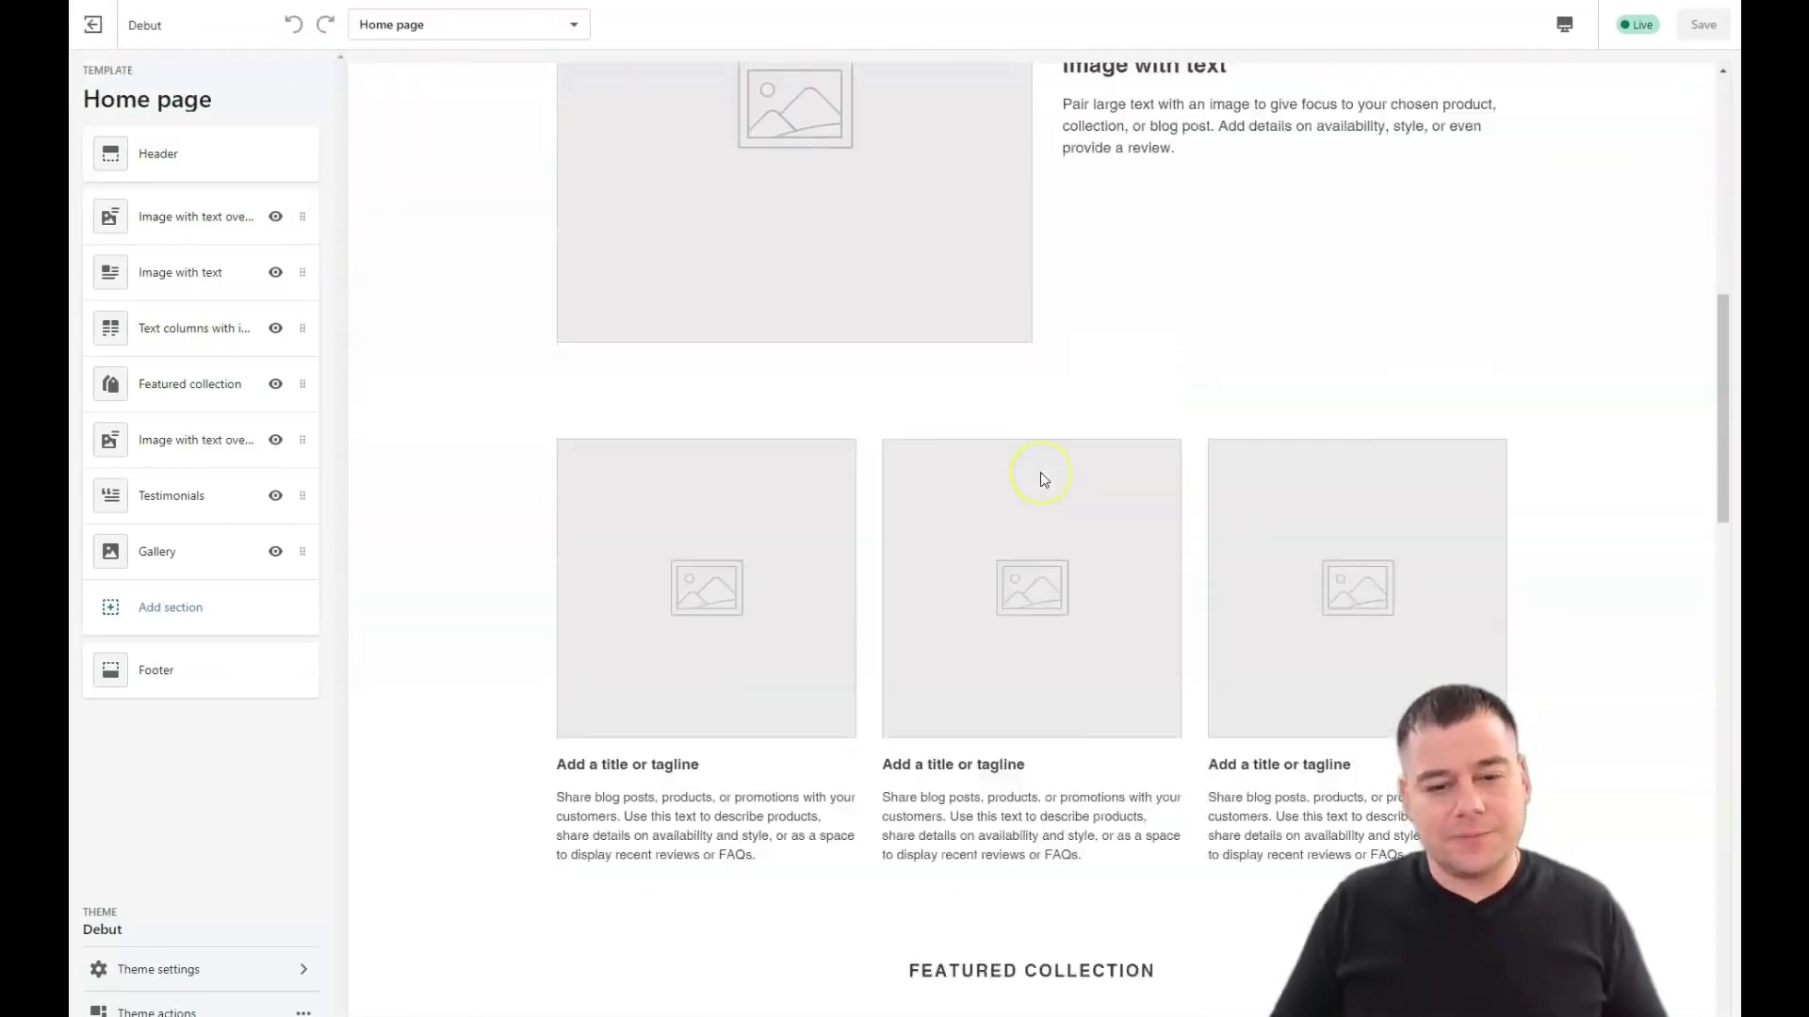
scroll(1041, 479, down, 10)
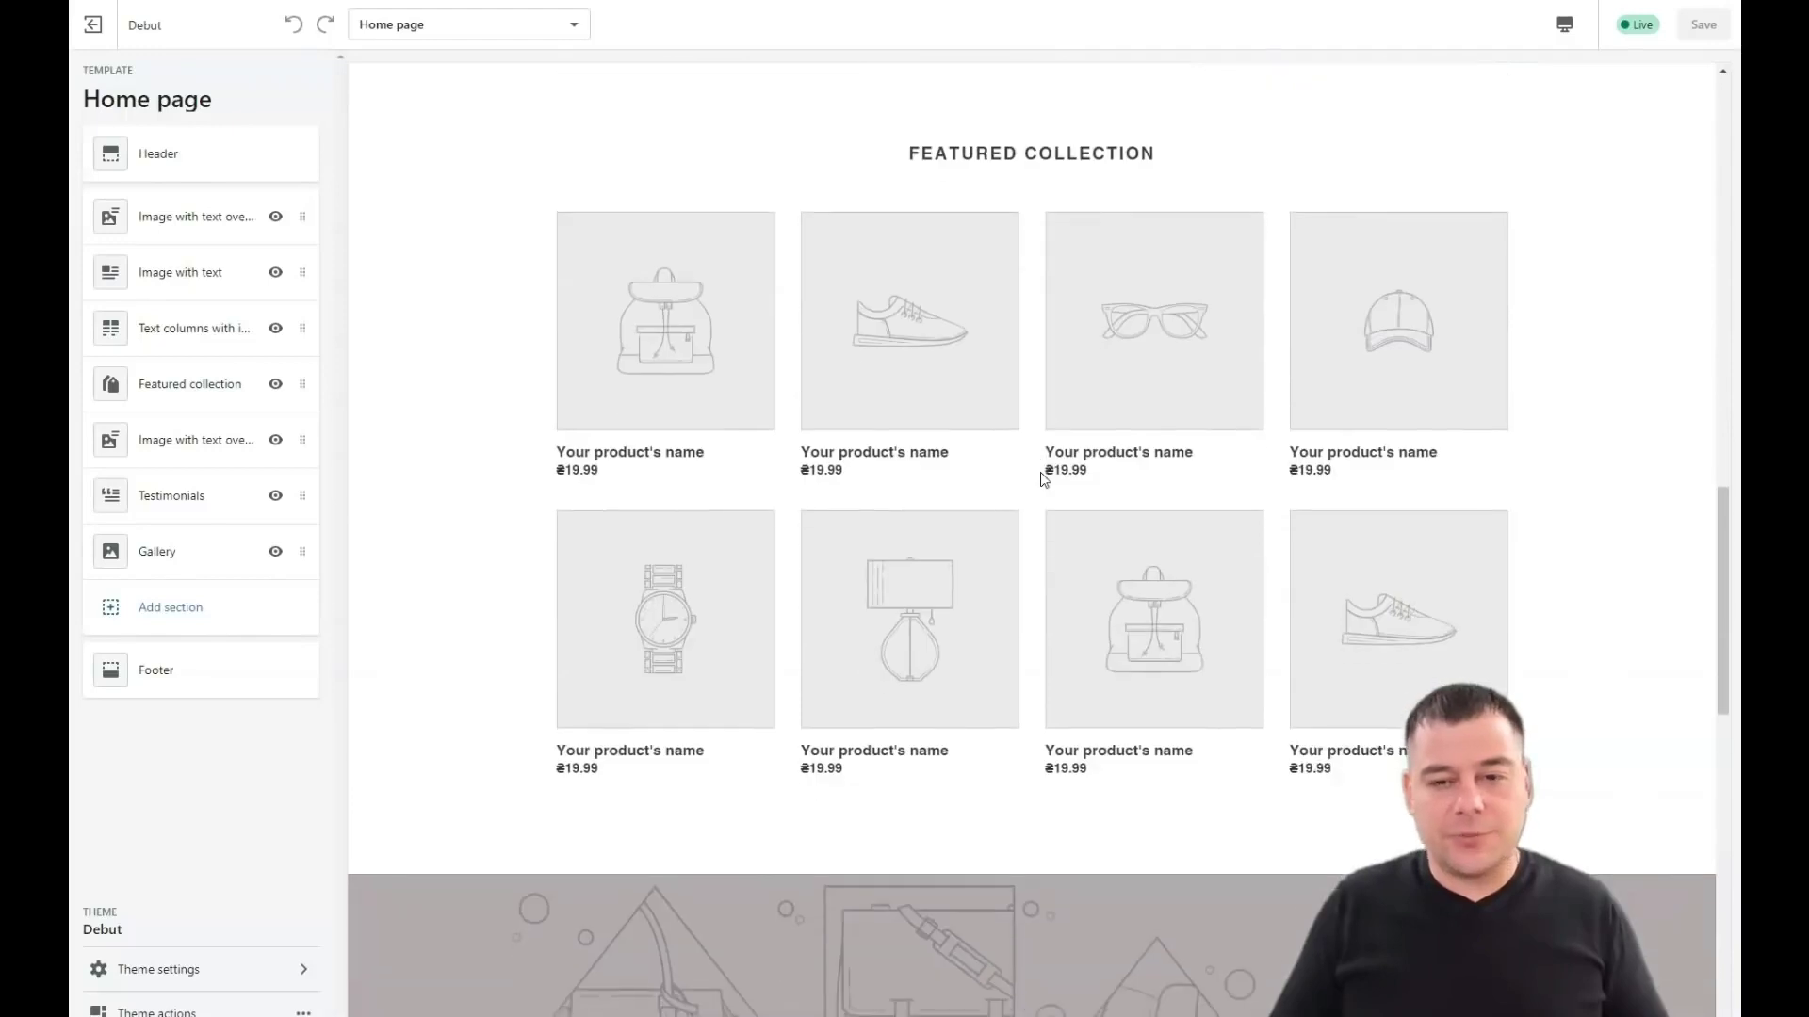
scroll(1042, 479, up, 10)
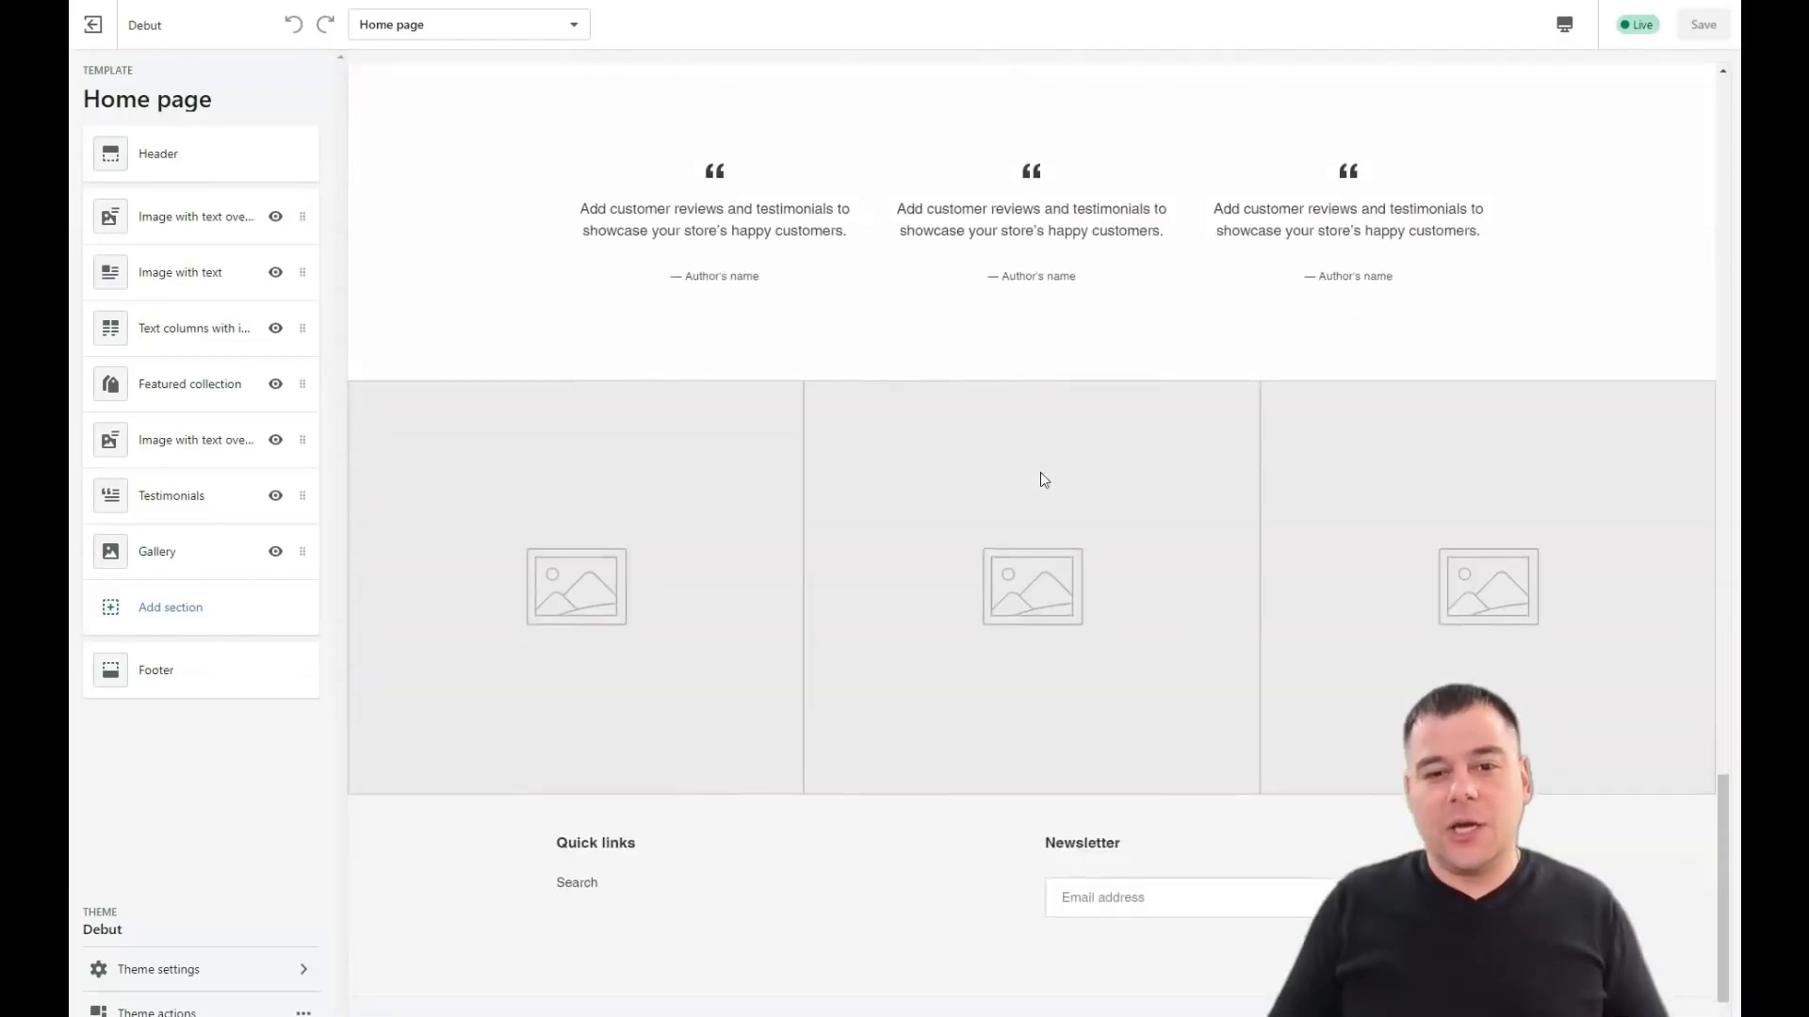
scroll(1042, 476, up, 10)
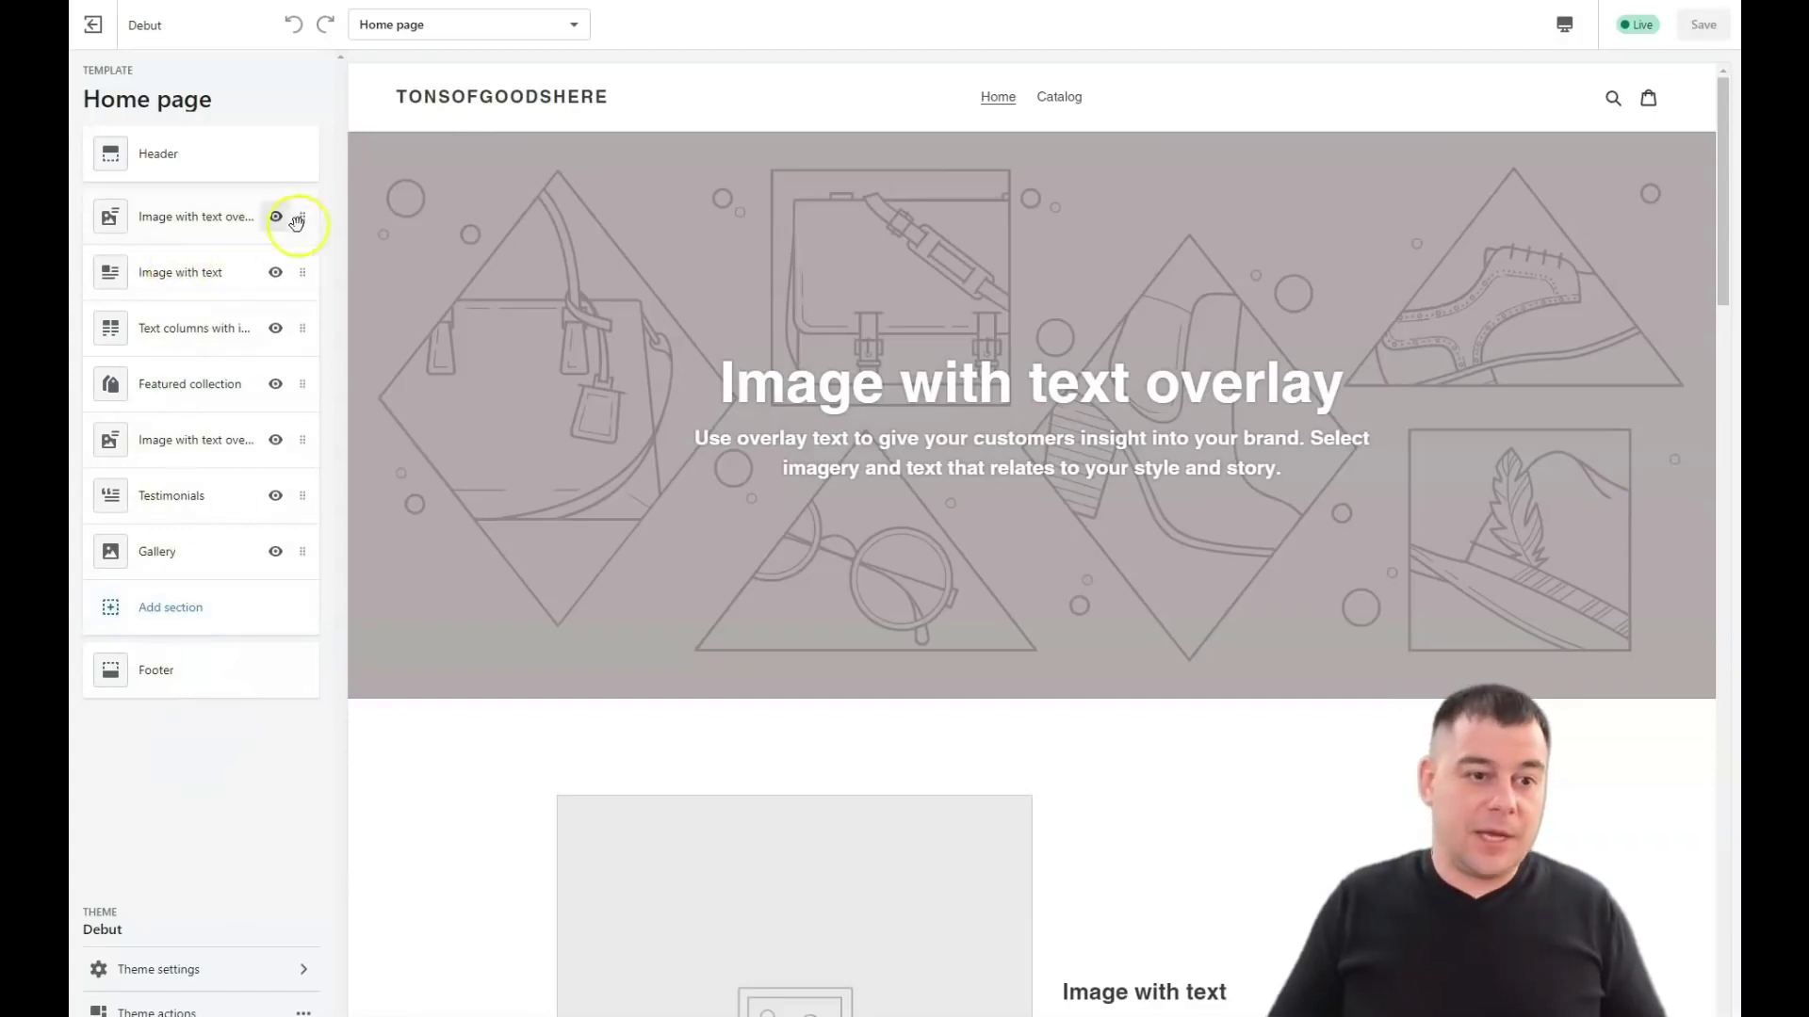
Look through the section types that can be added to the home page, from custom content to video, and close the list.
mouse_move(302, 272)
mouse_down()
mouse_move(295, 452)
mouse_move(295, 272)
mouse_up()
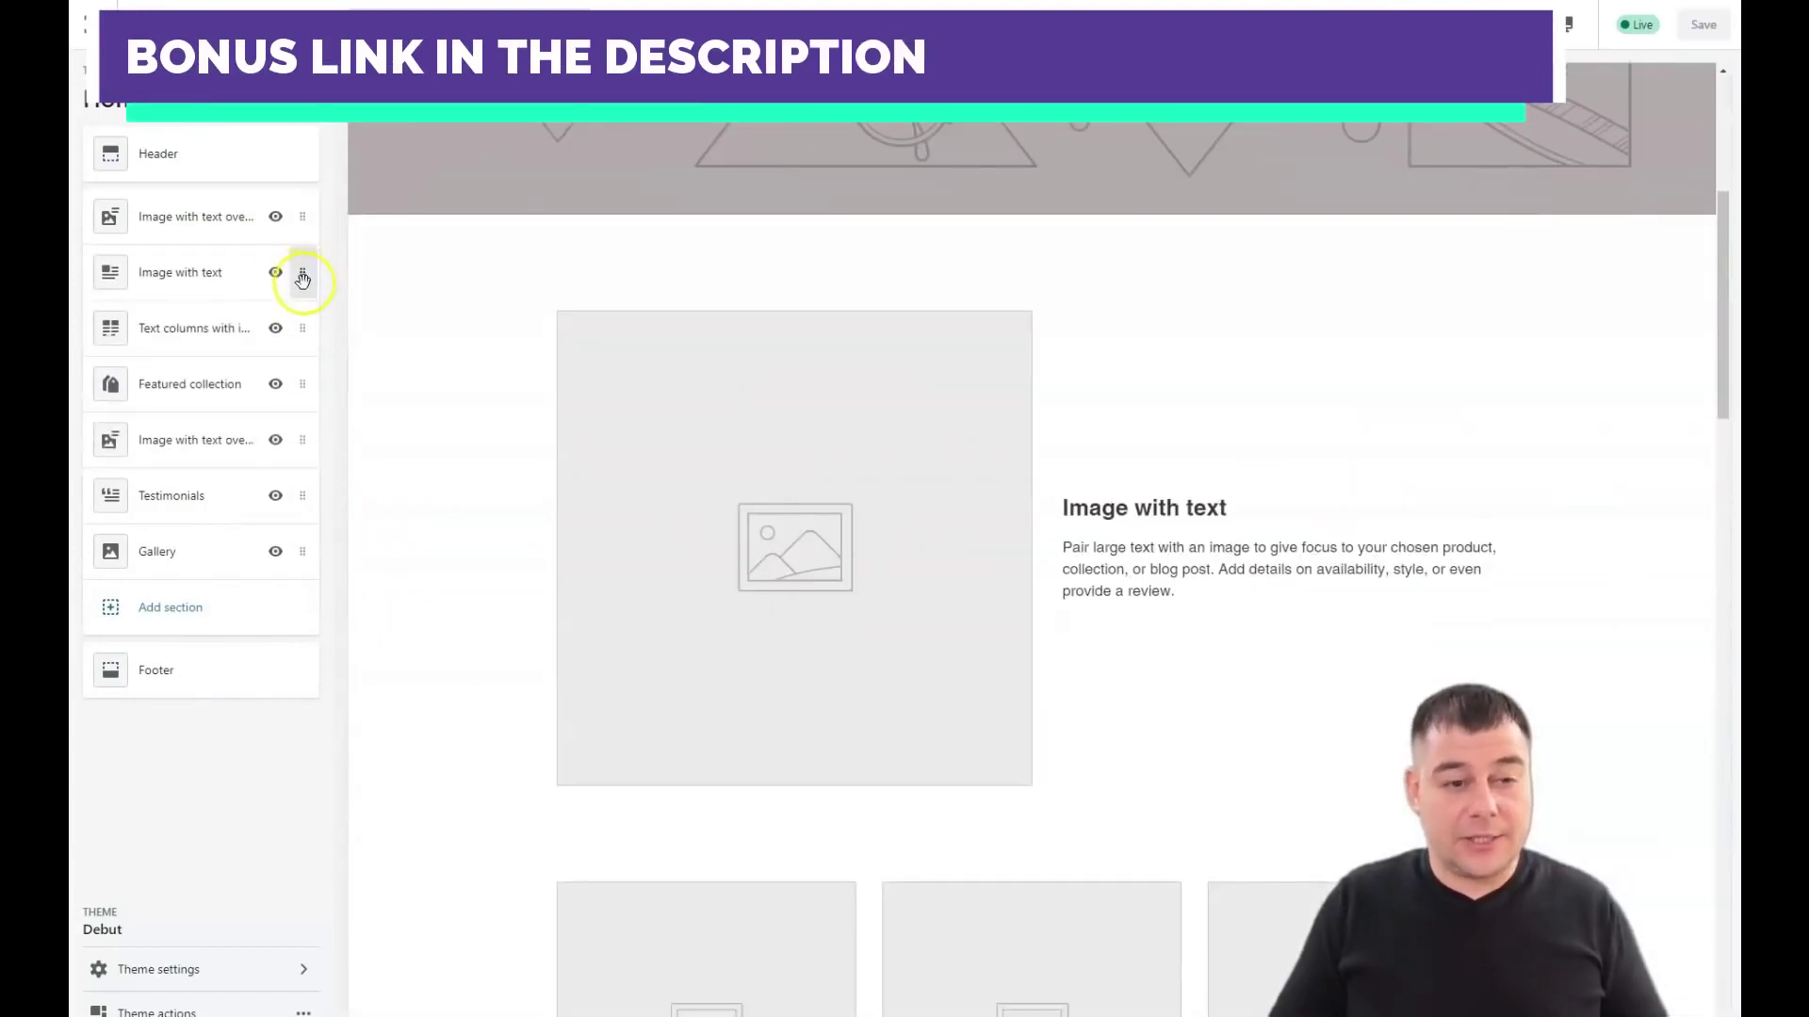
mouse_move(306, 393)
mouse_down()
mouse_move(298, 493)
mouse_move(302, 315)
mouse_move(318, 387)
mouse_up()
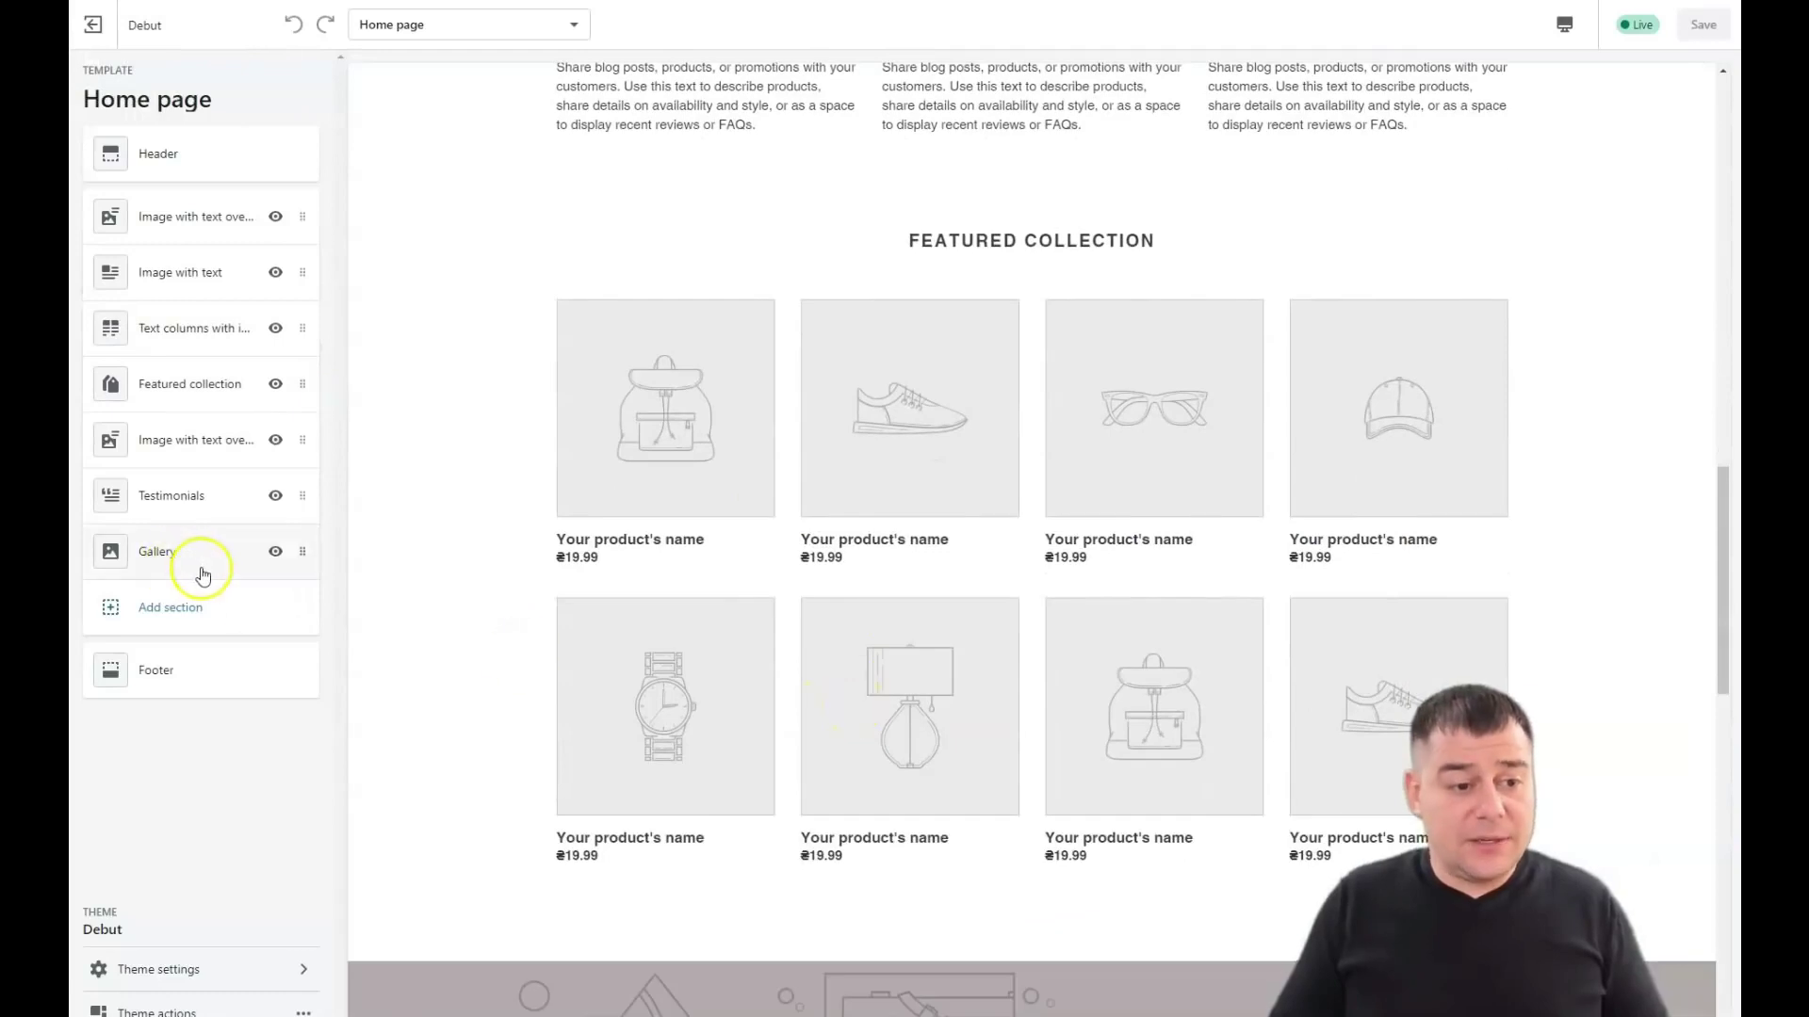
click(156, 613)
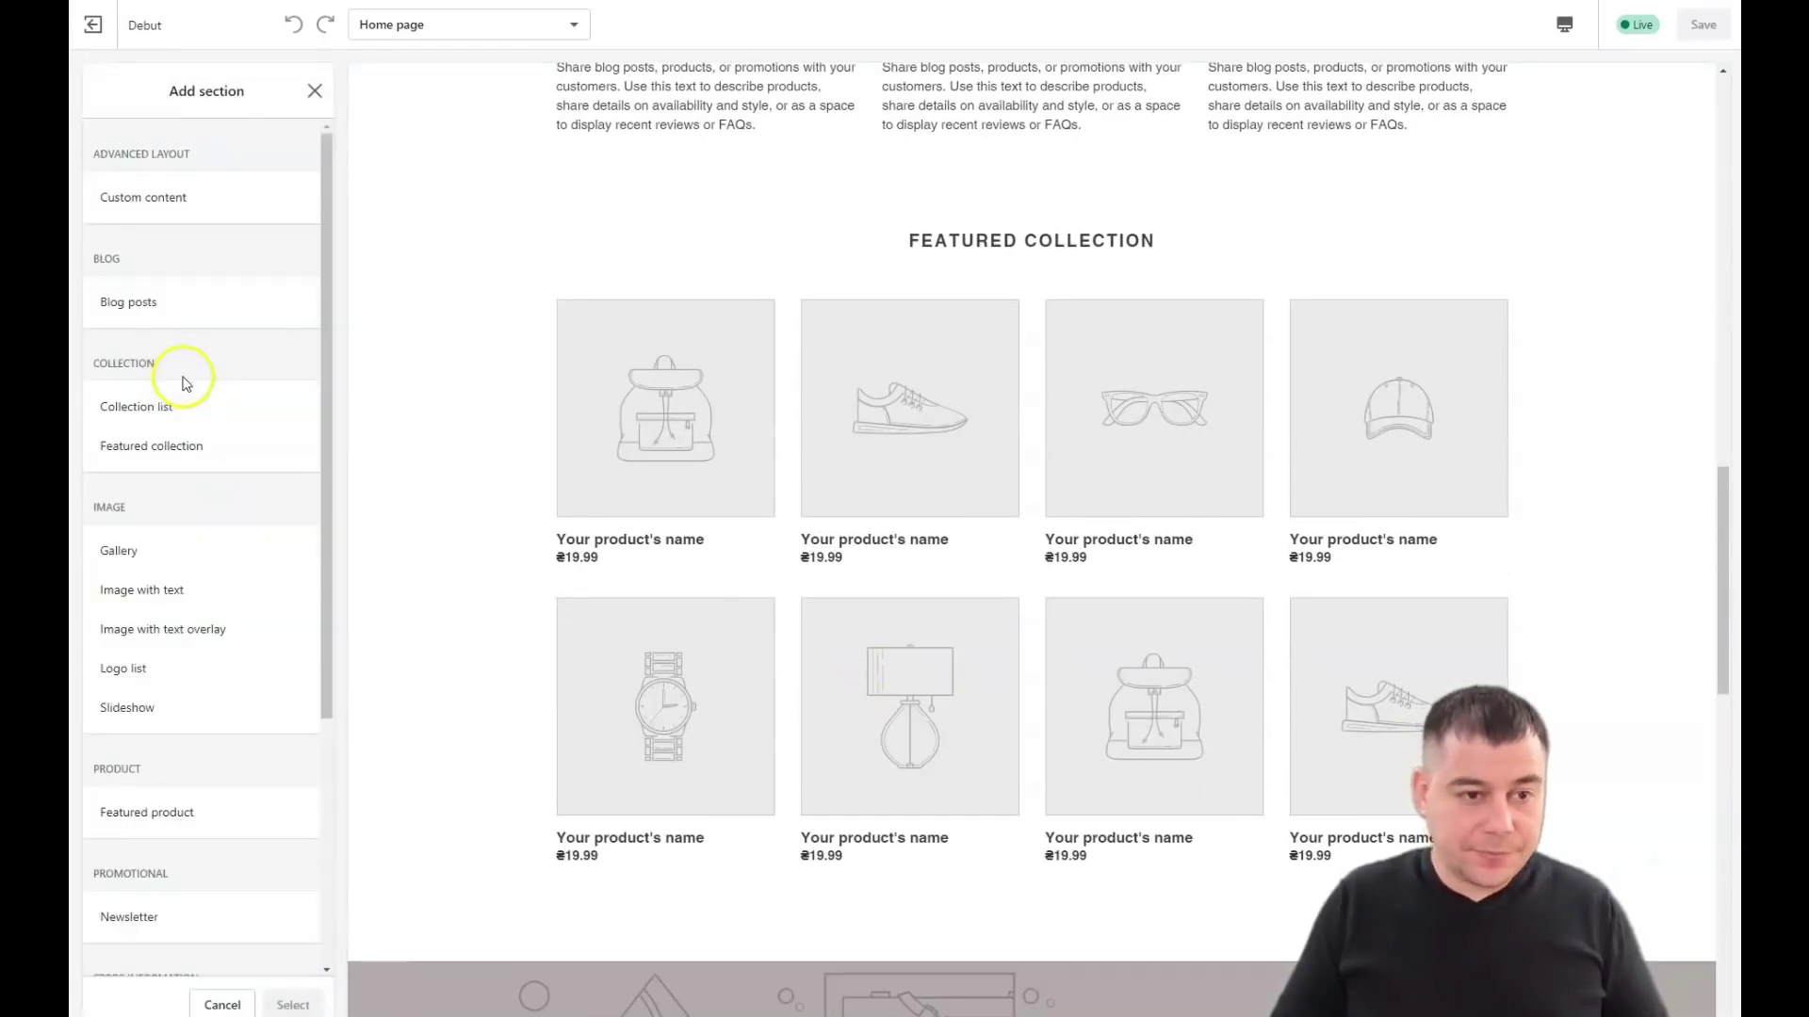
scroll(201, 351, down, 4)
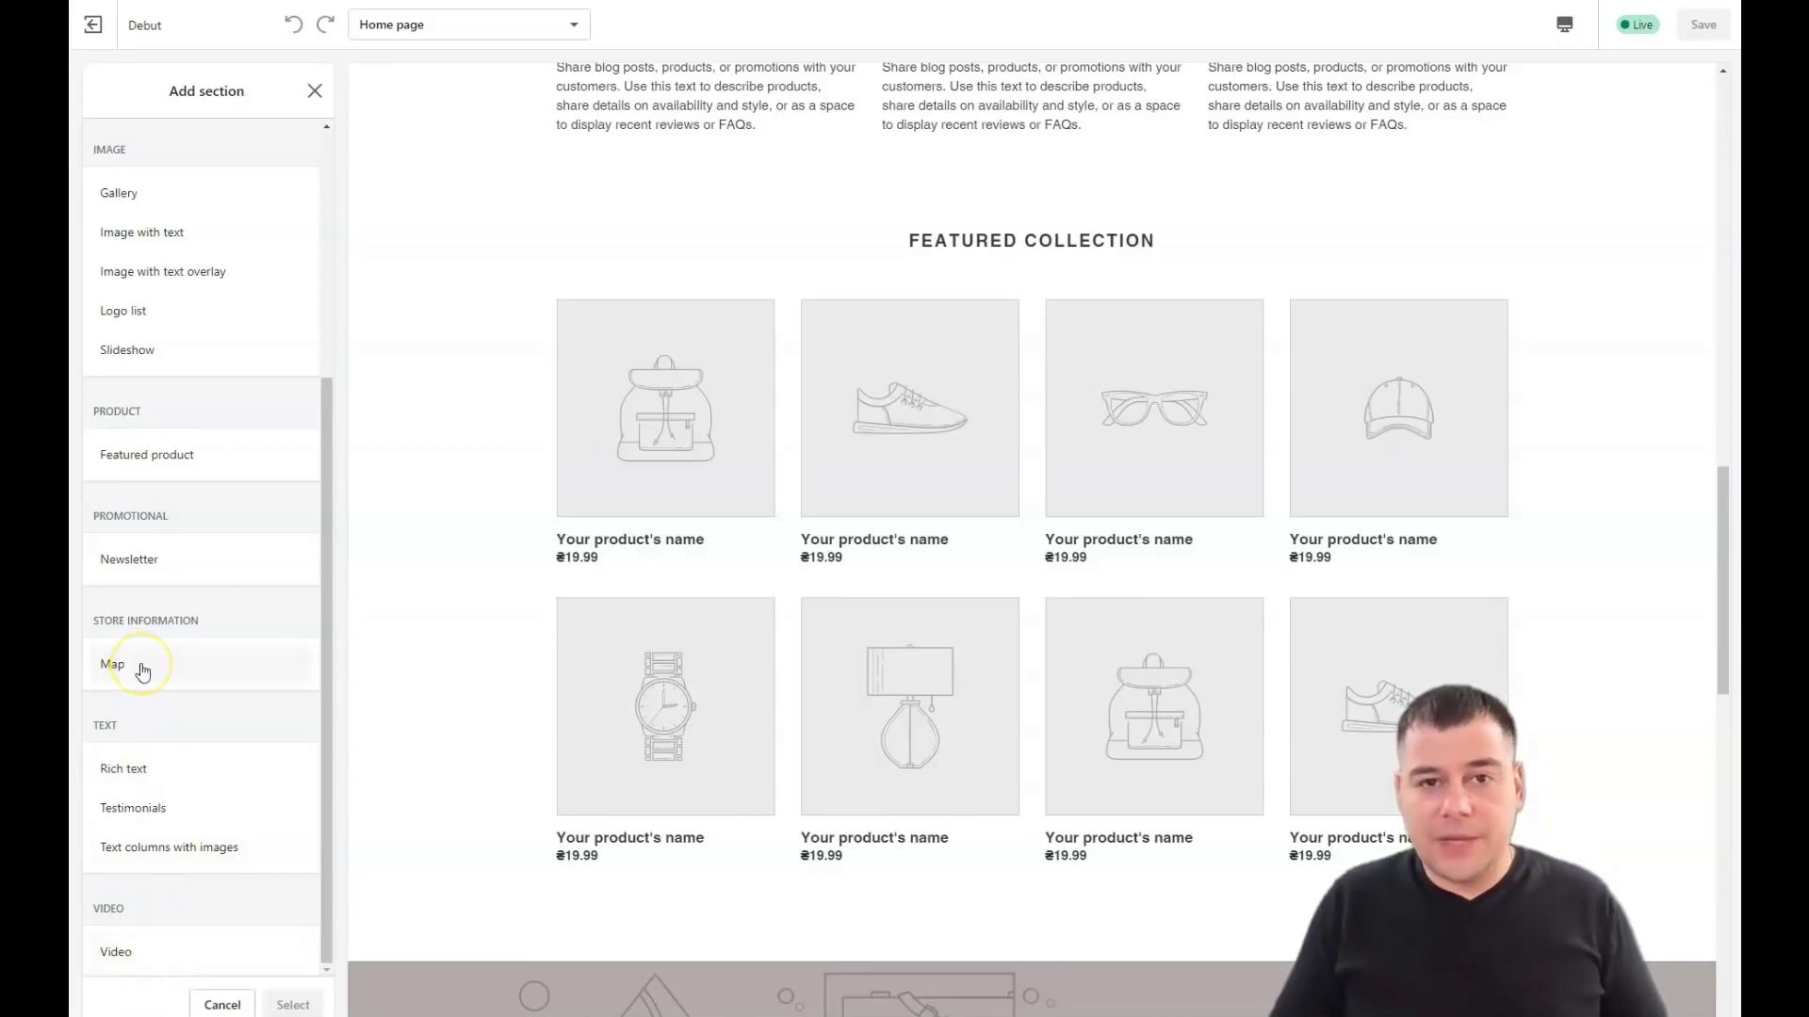
scroll(143, 671, up, 3)
scroll(142, 671, down, 2)
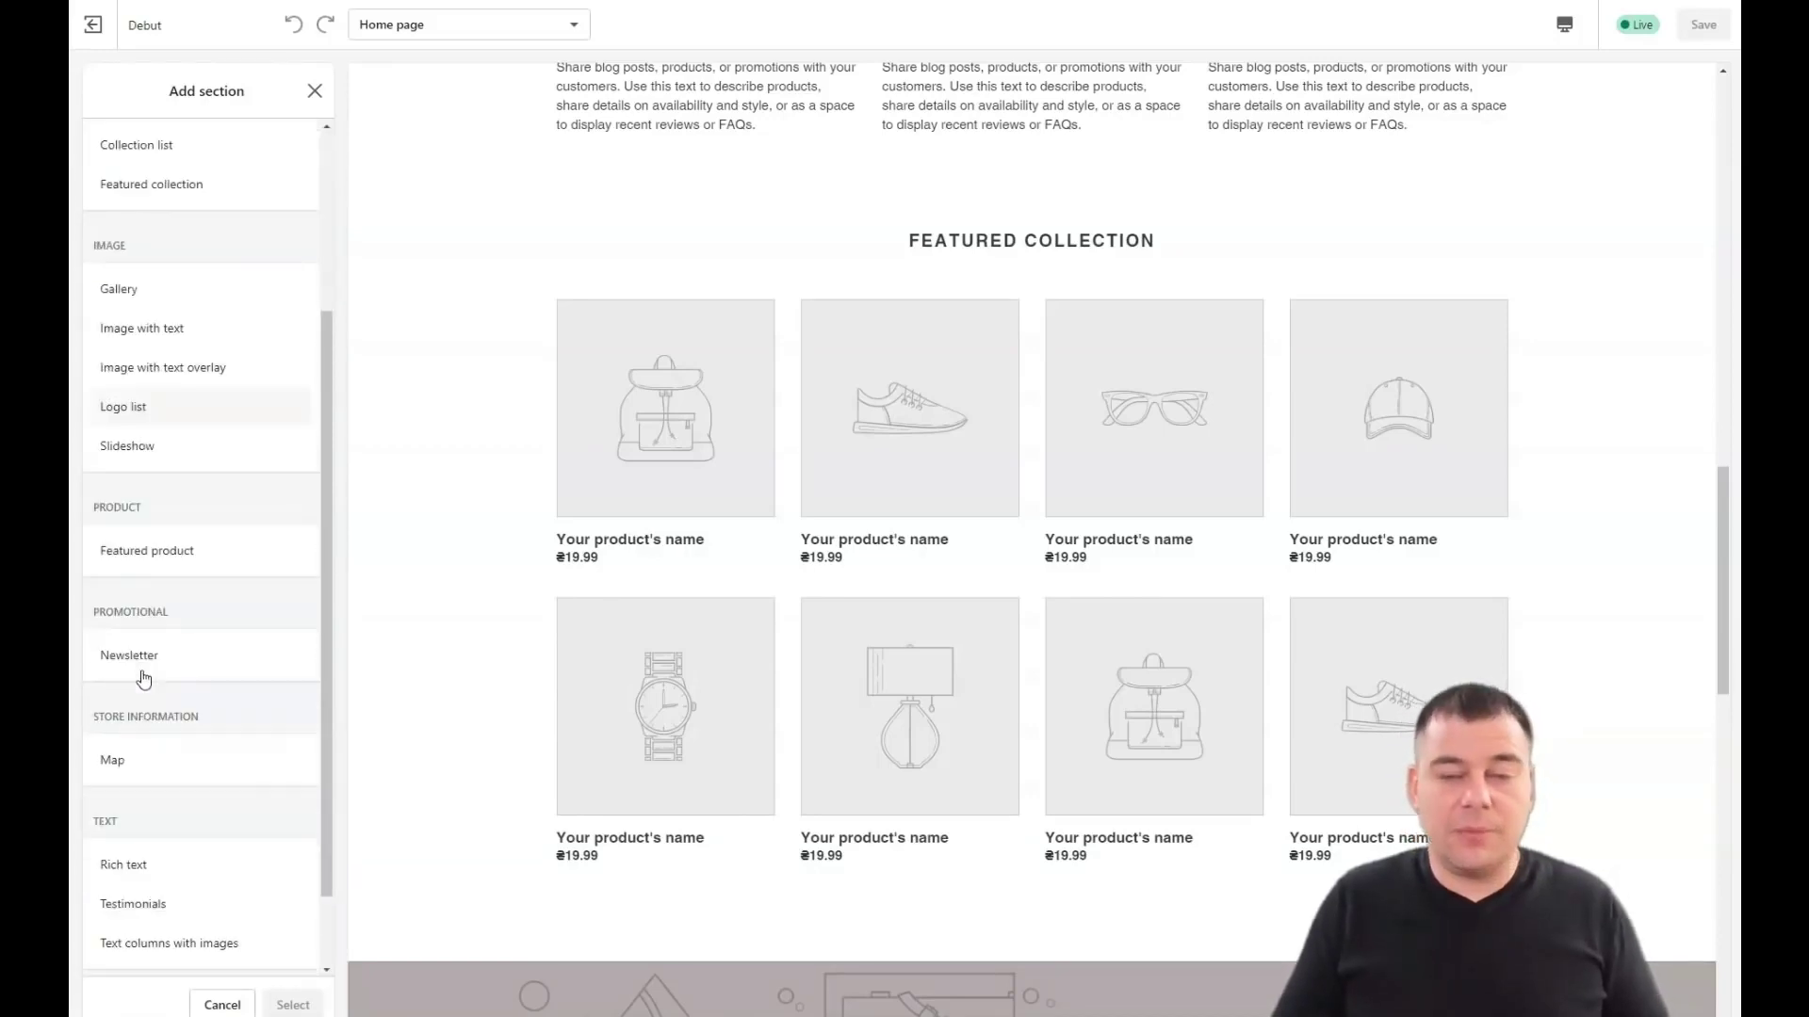
scroll(135, 680, up, 3)
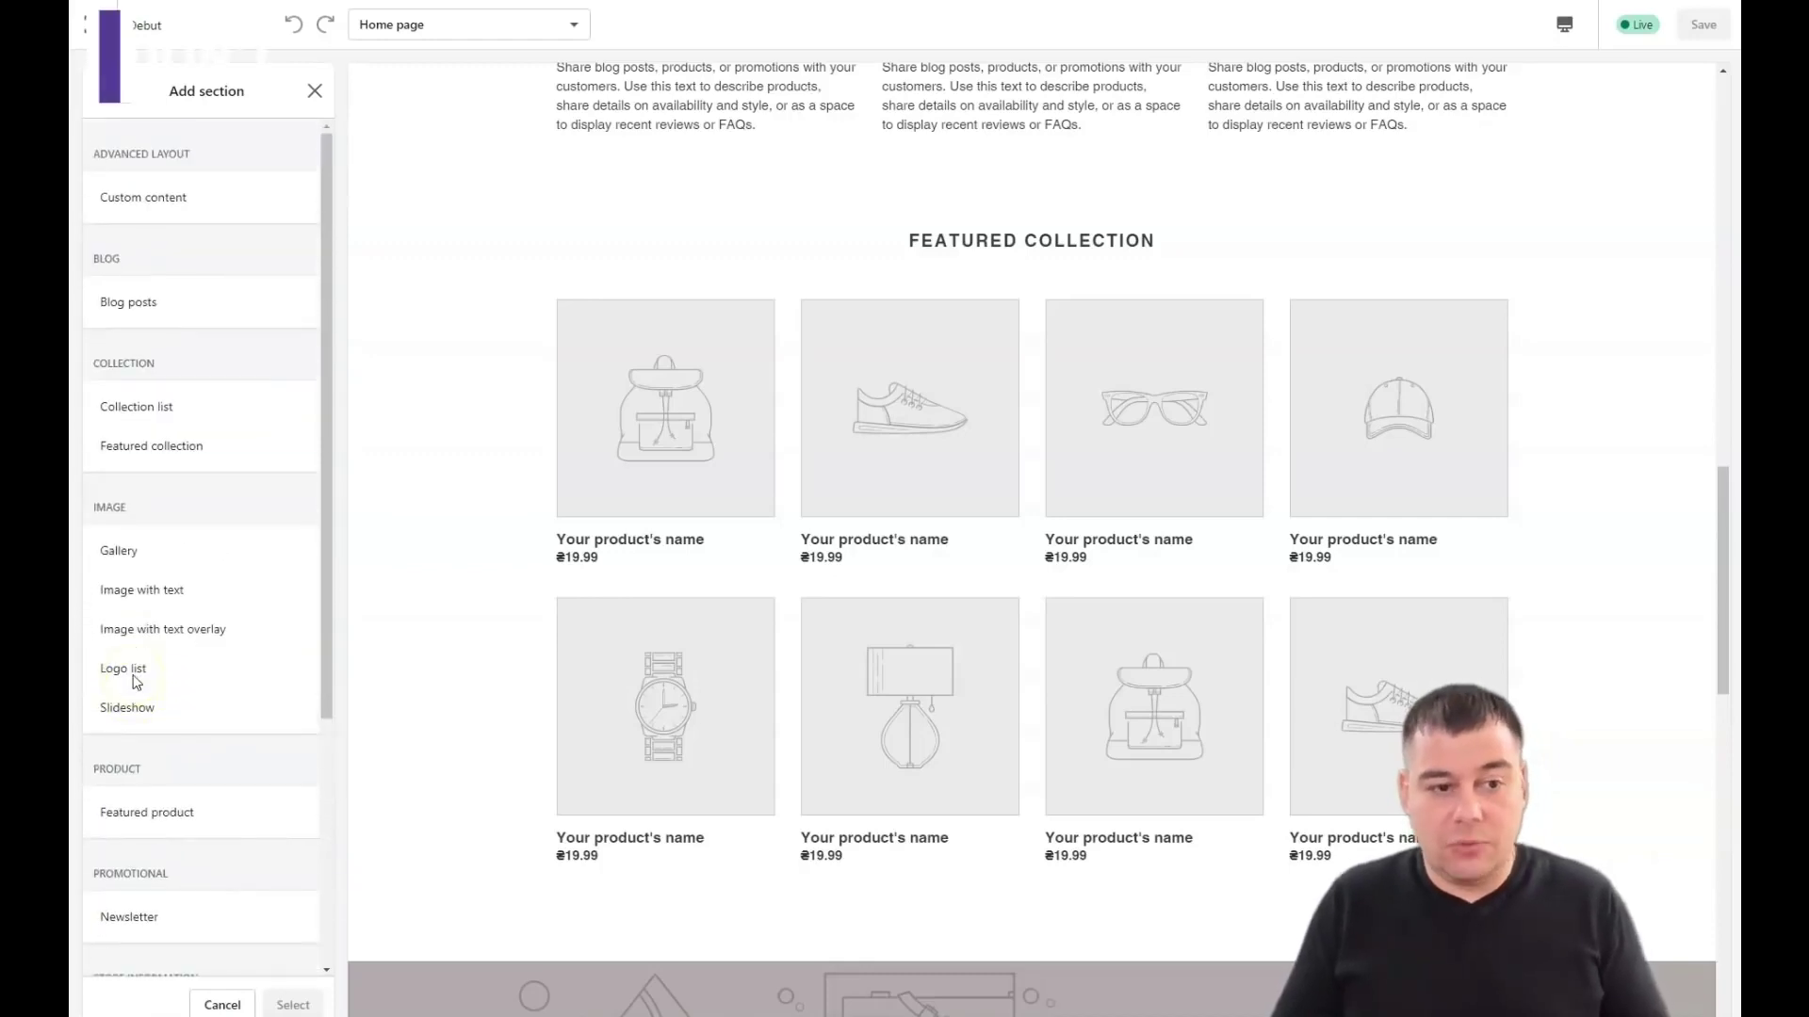
scroll(155, 745, down, 3)
scroll(177, 765, down, 1)
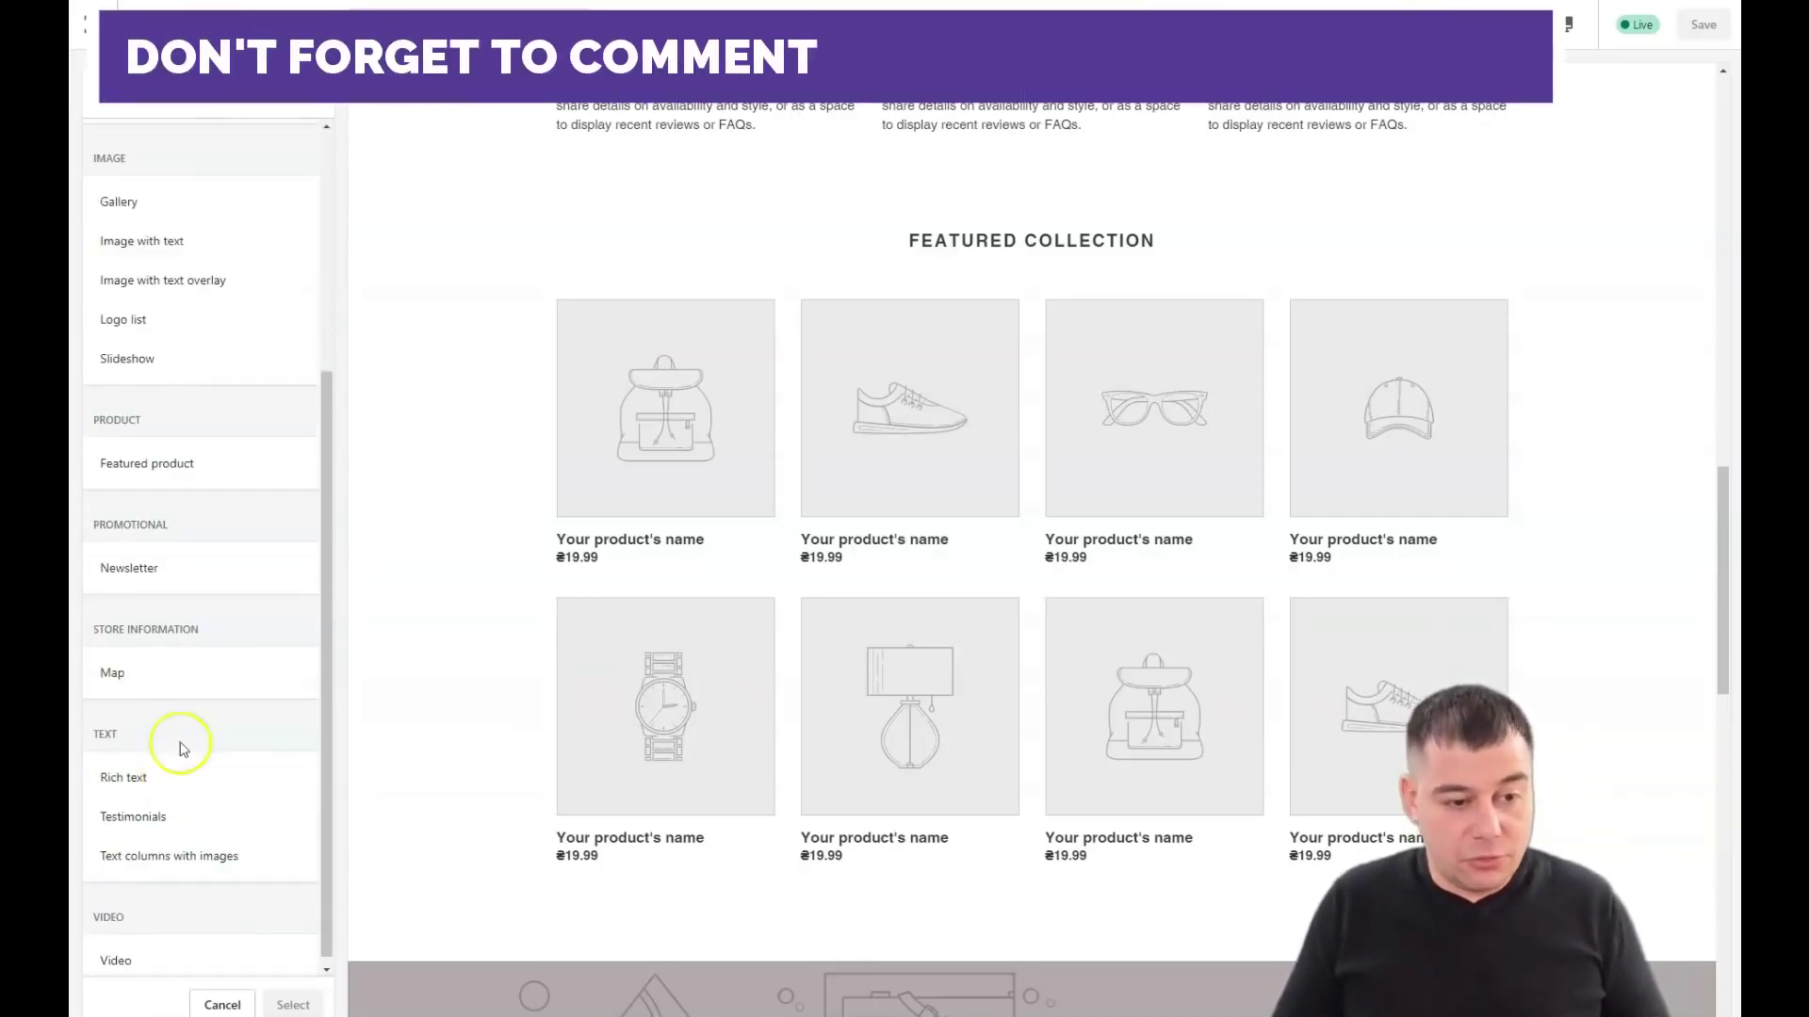
scroll(179, 676, up, 4)
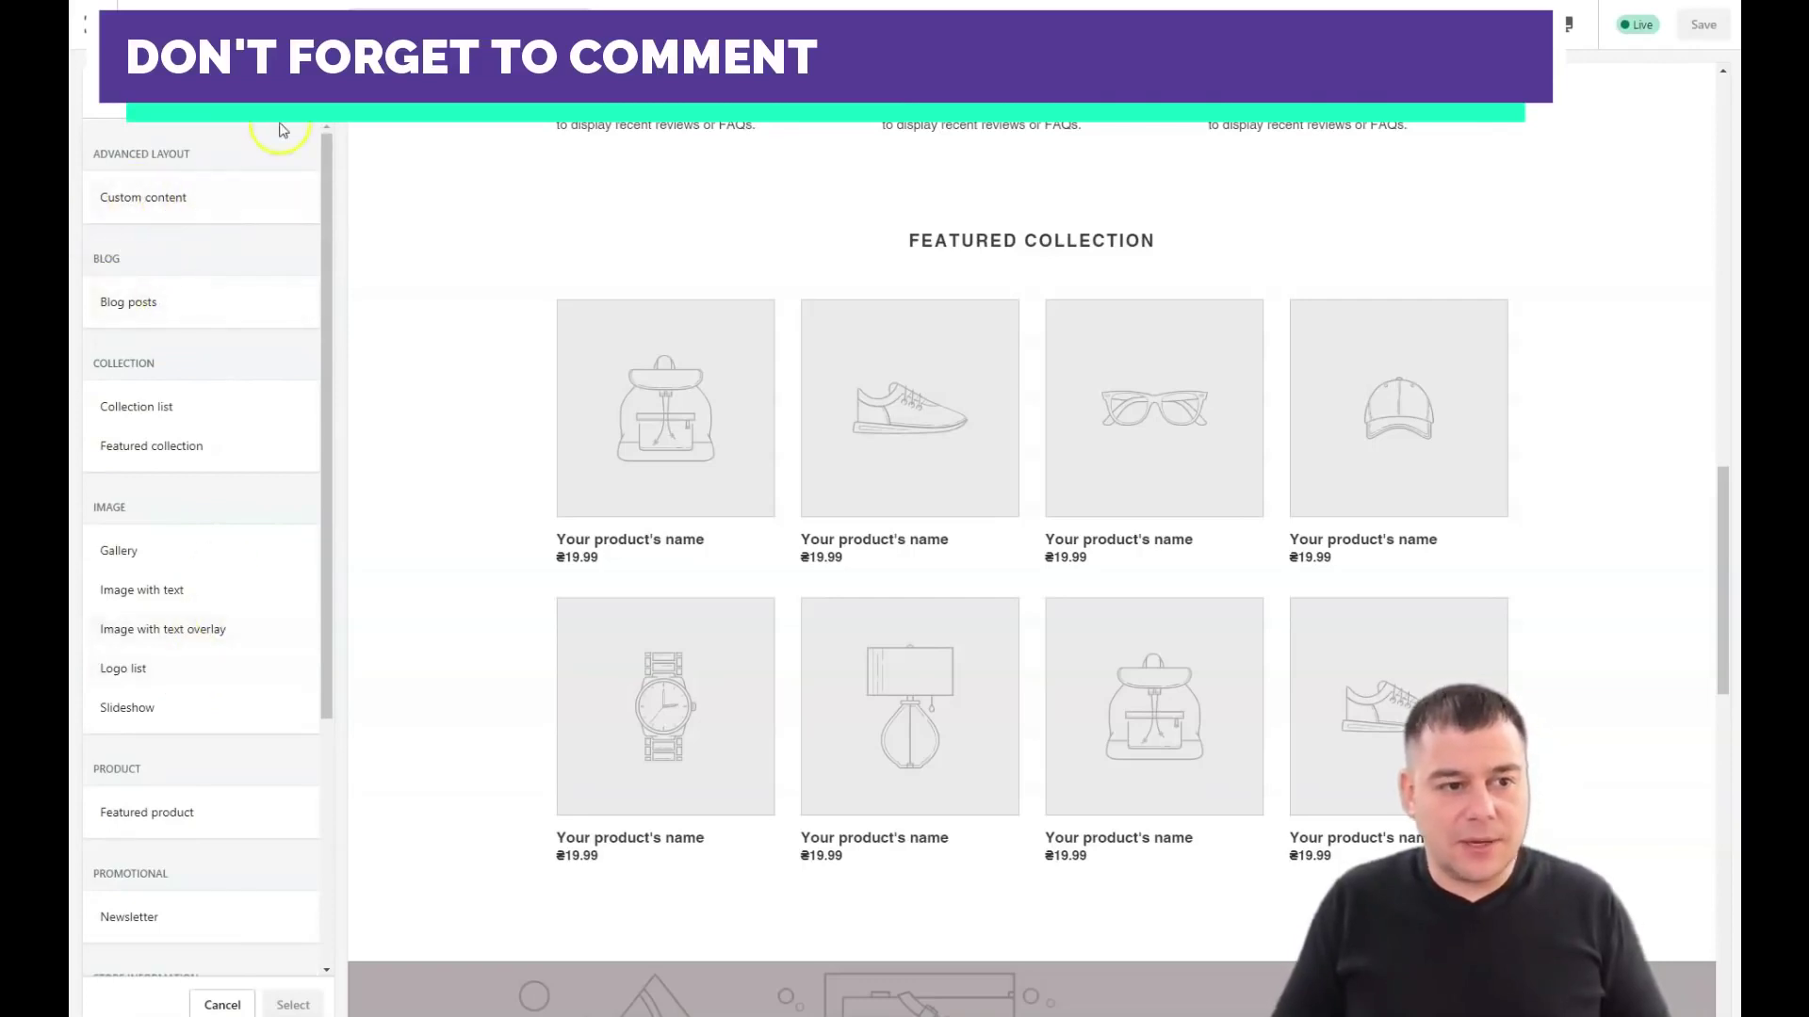
click(316, 118)
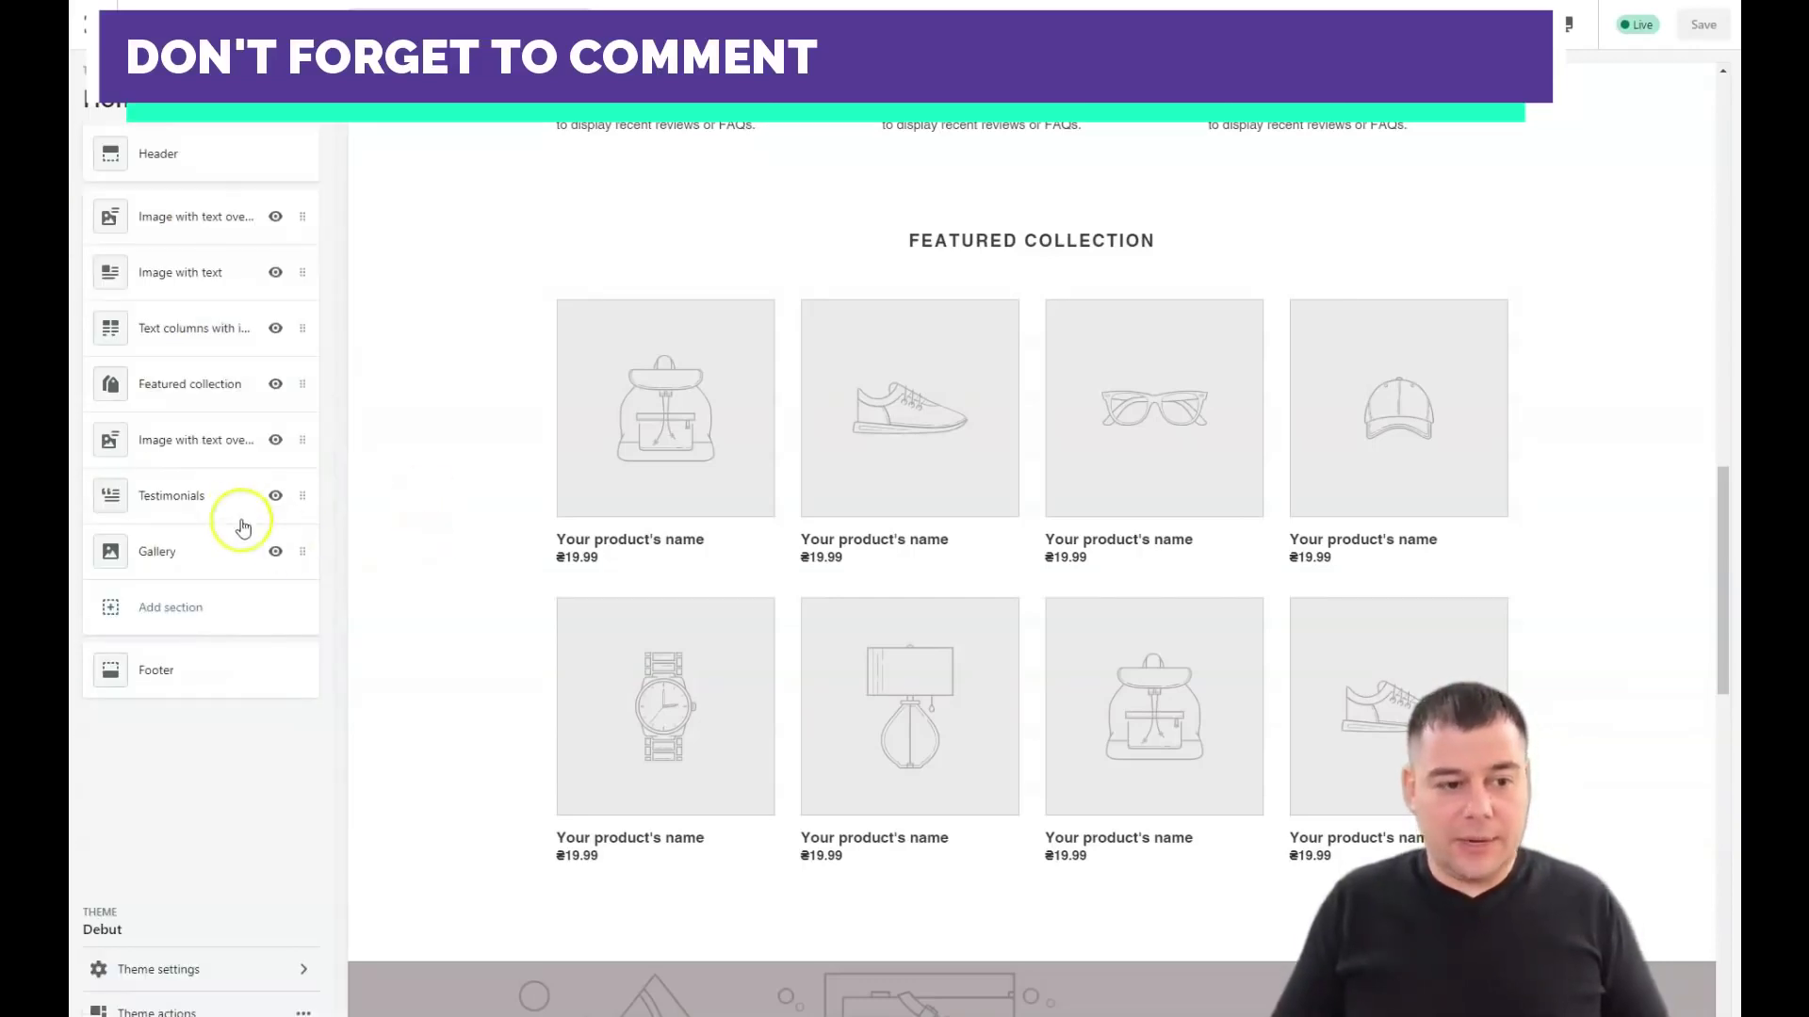
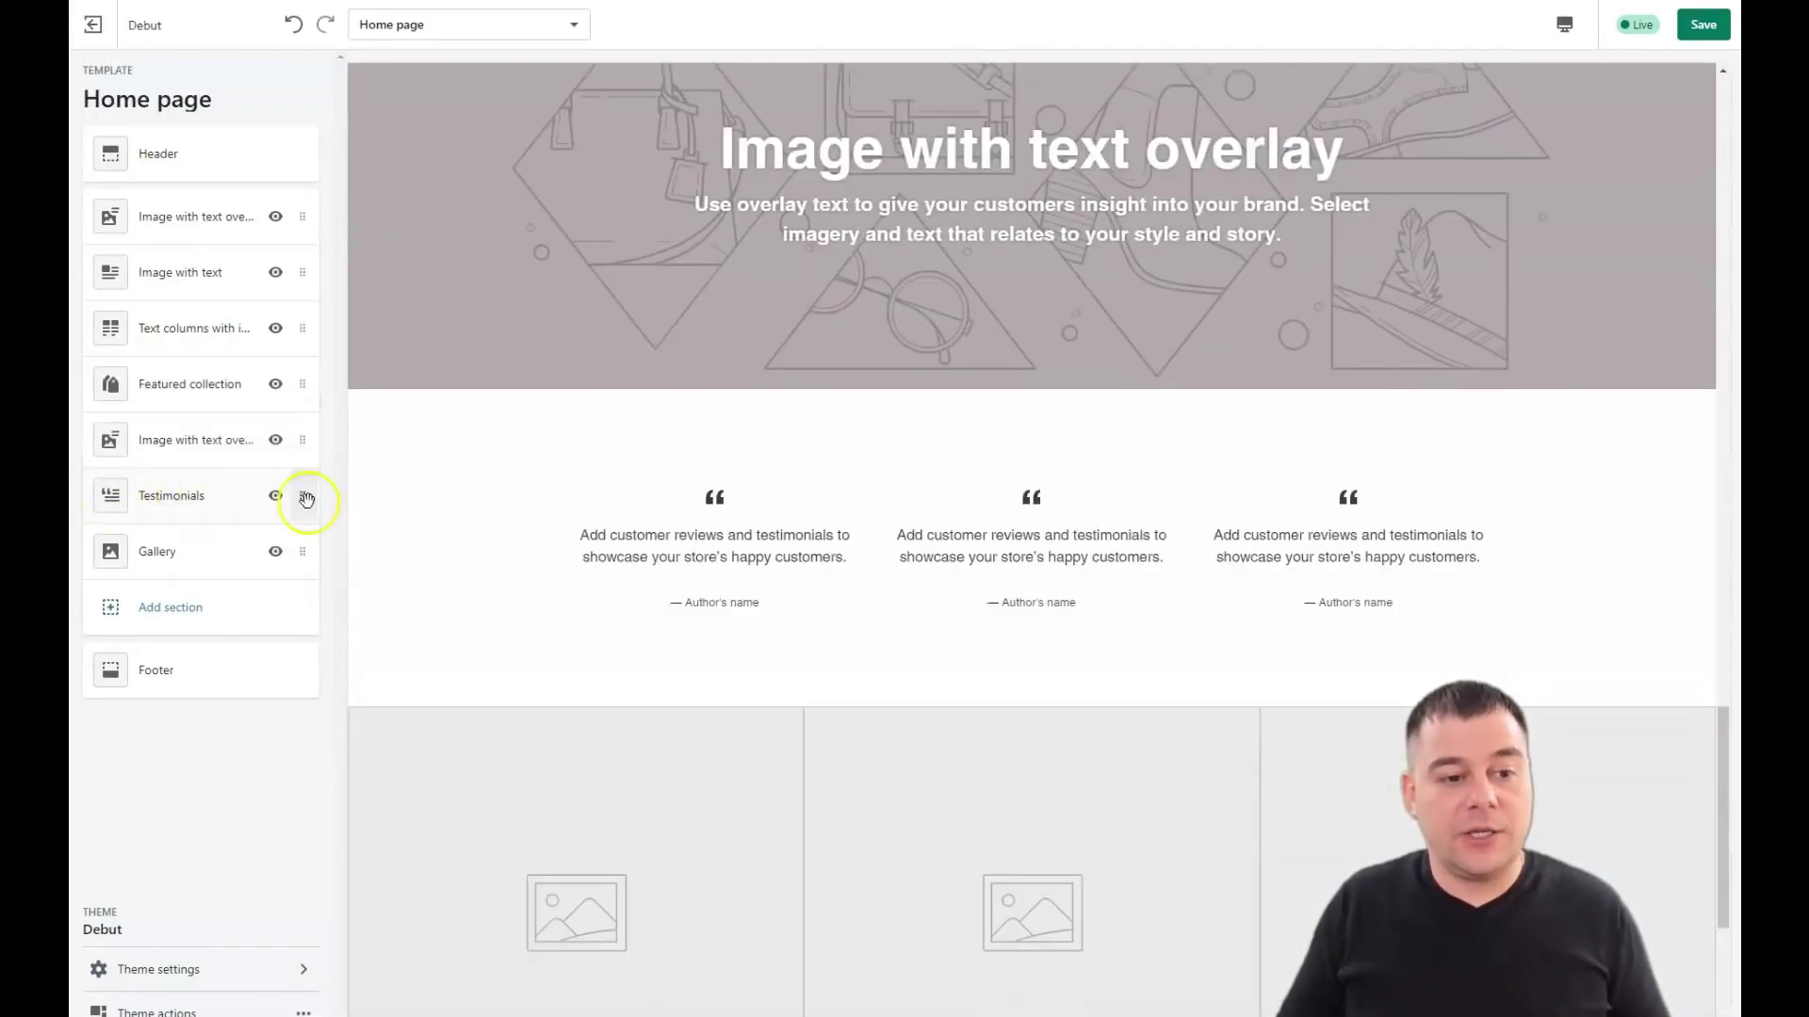
Remove the Testimonials section from the home page and check the preview back up to the header image.
click(204, 493)
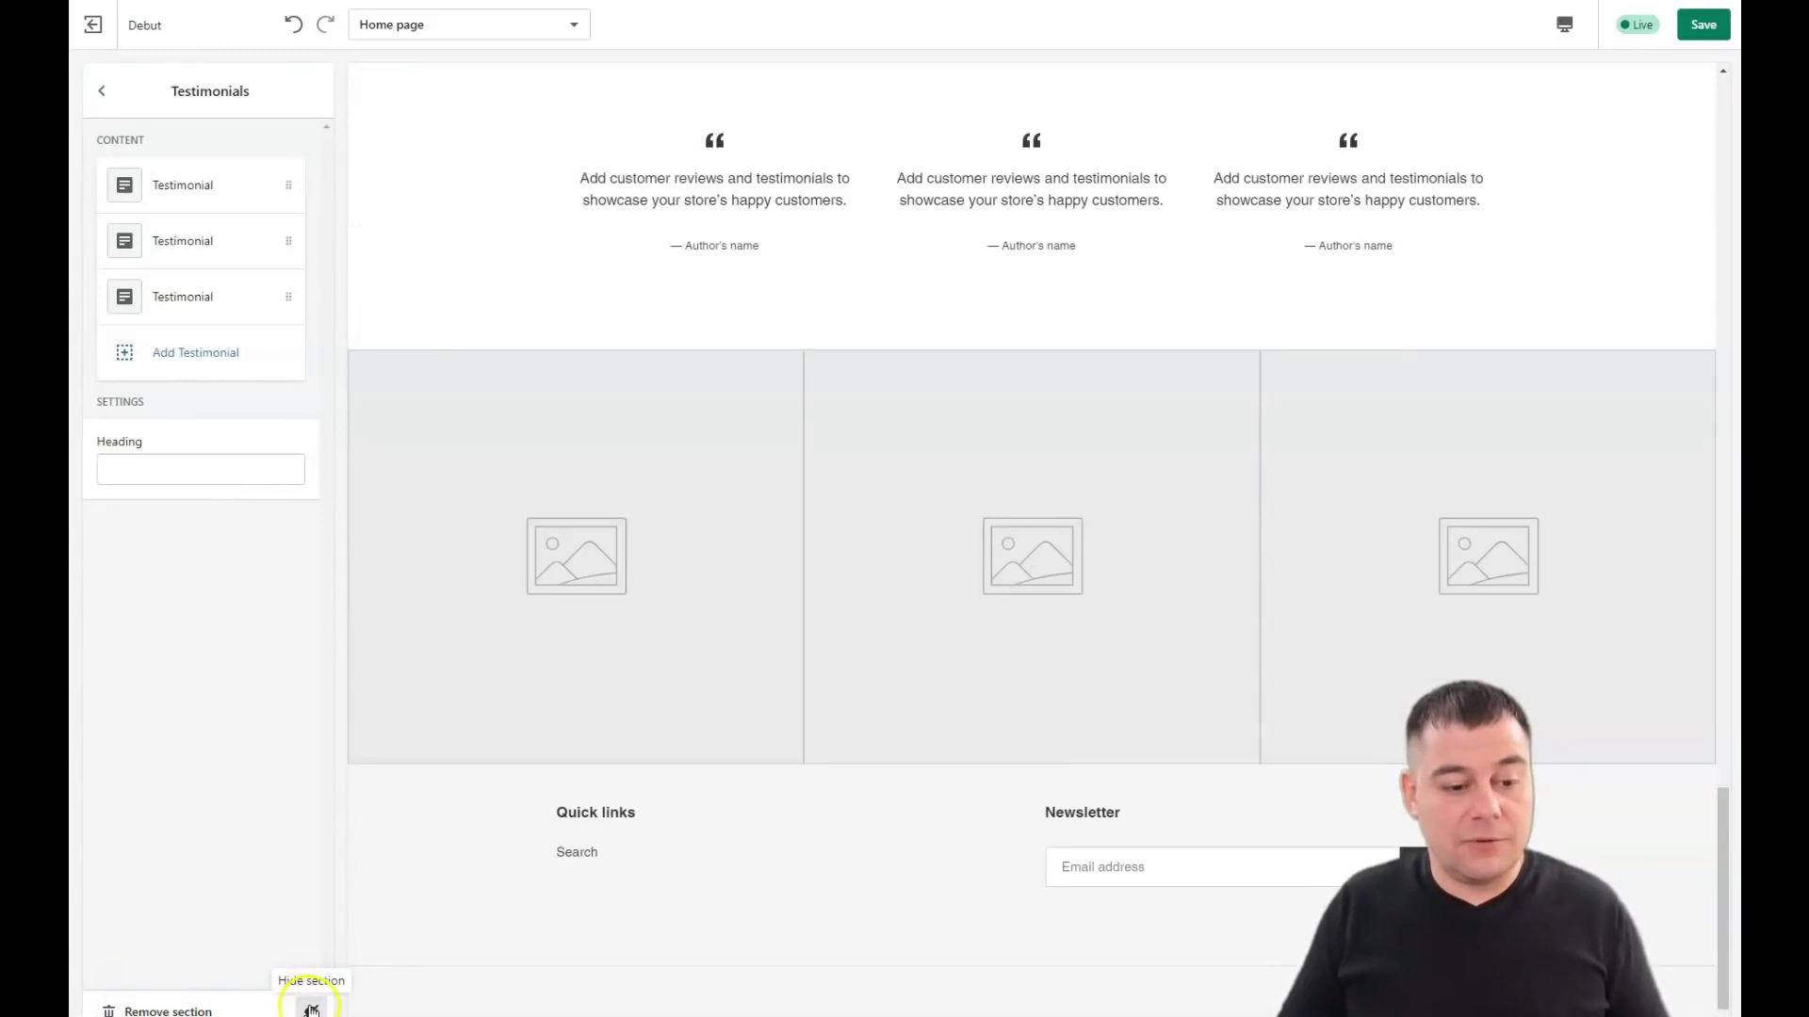
click(193, 1010)
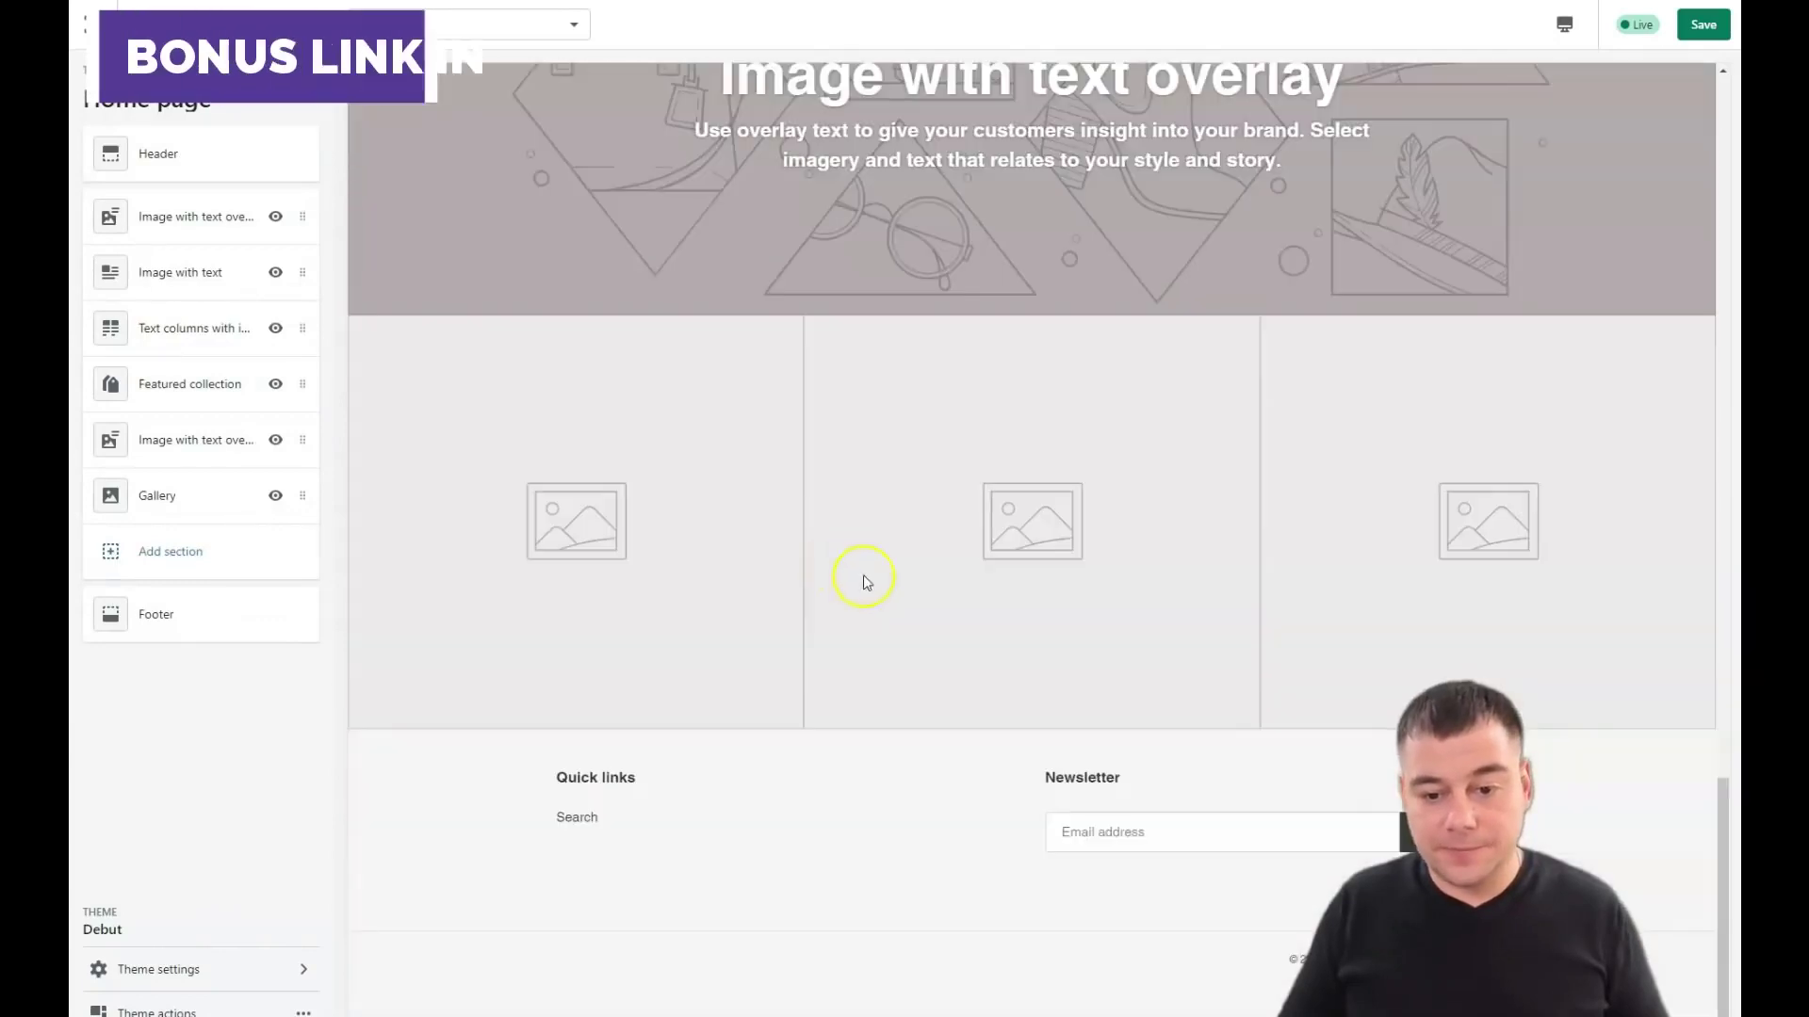
scroll(865, 581, up, 15)
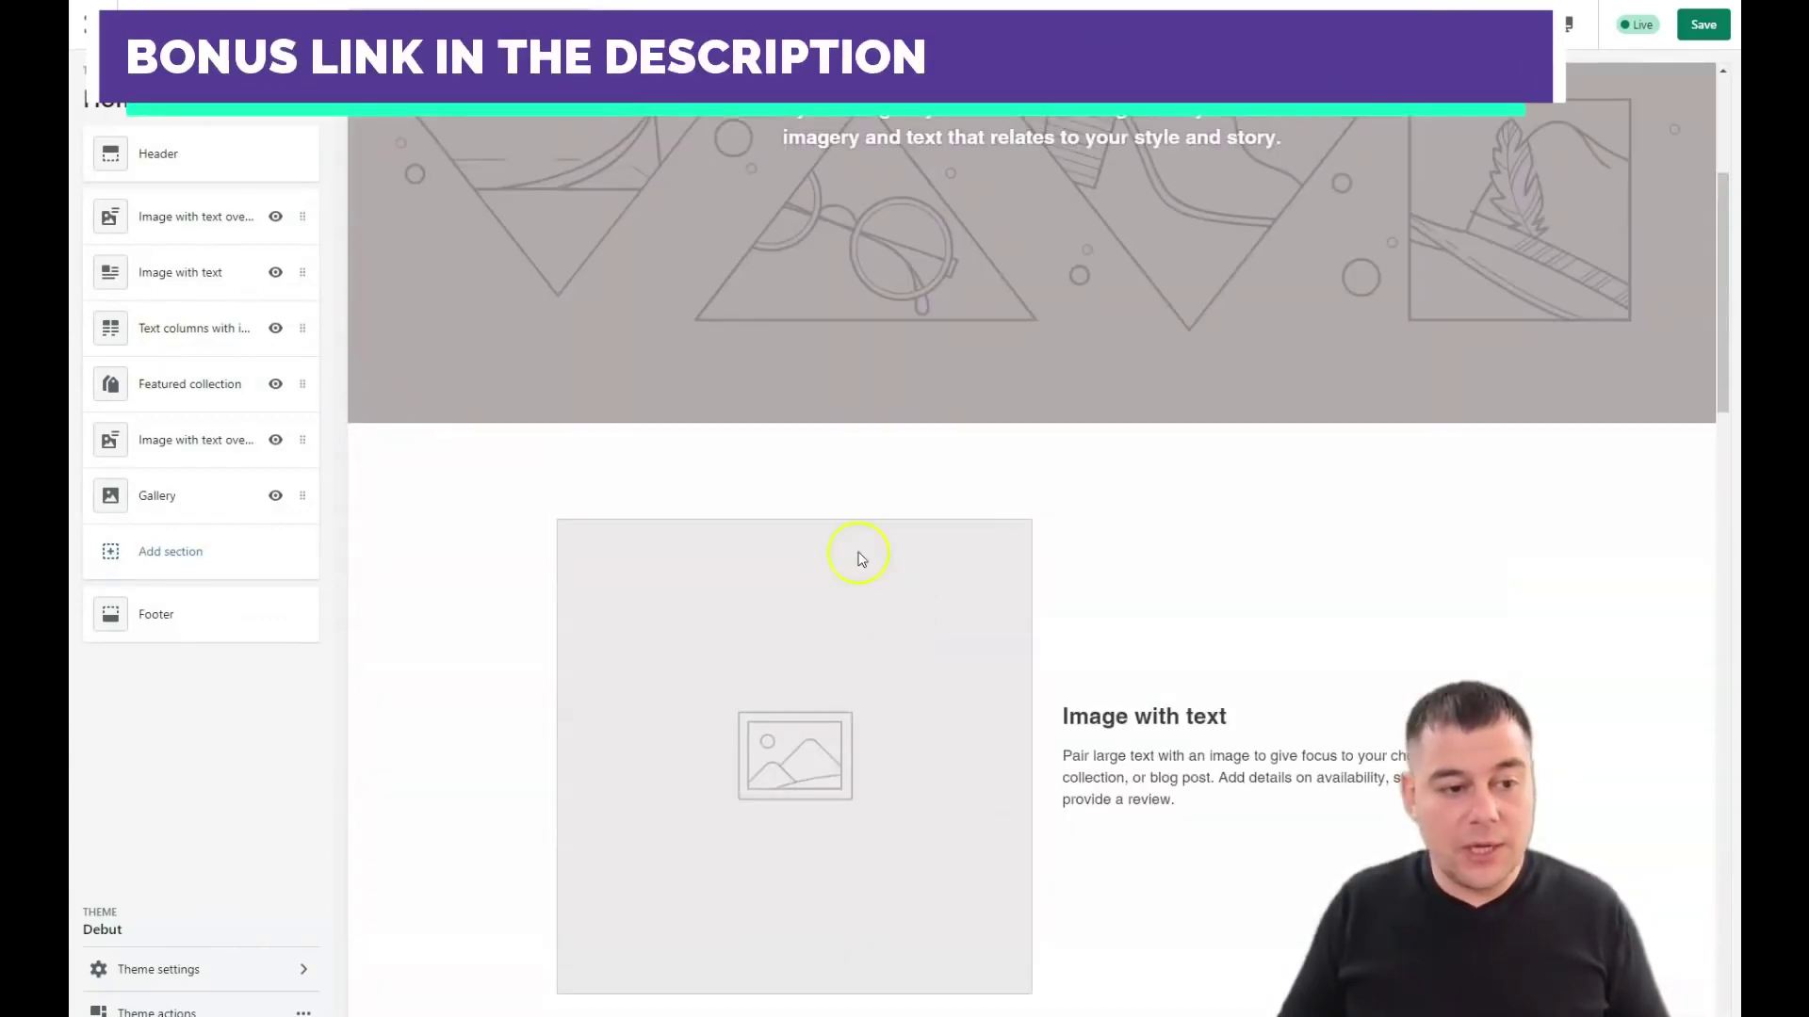
scroll(859, 558, up, 4)
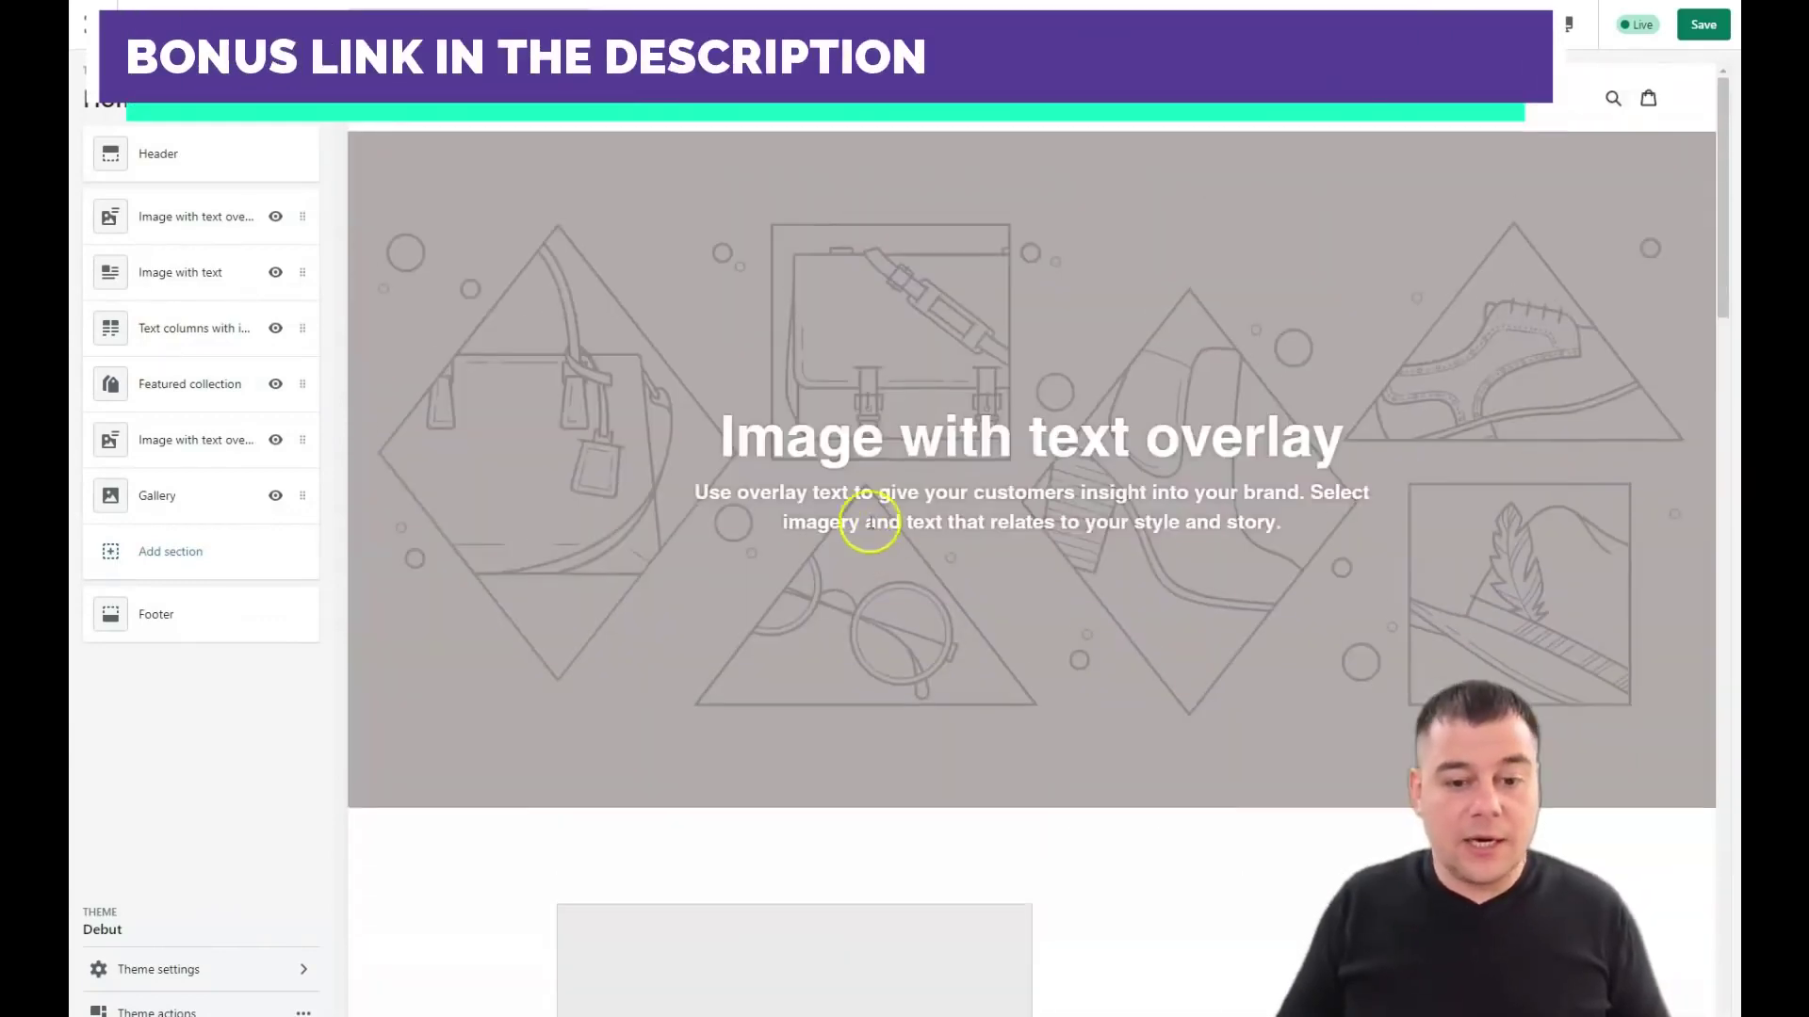
Set the image alignment of the Image with text section to Right and return to the section list.
click(181, 282)
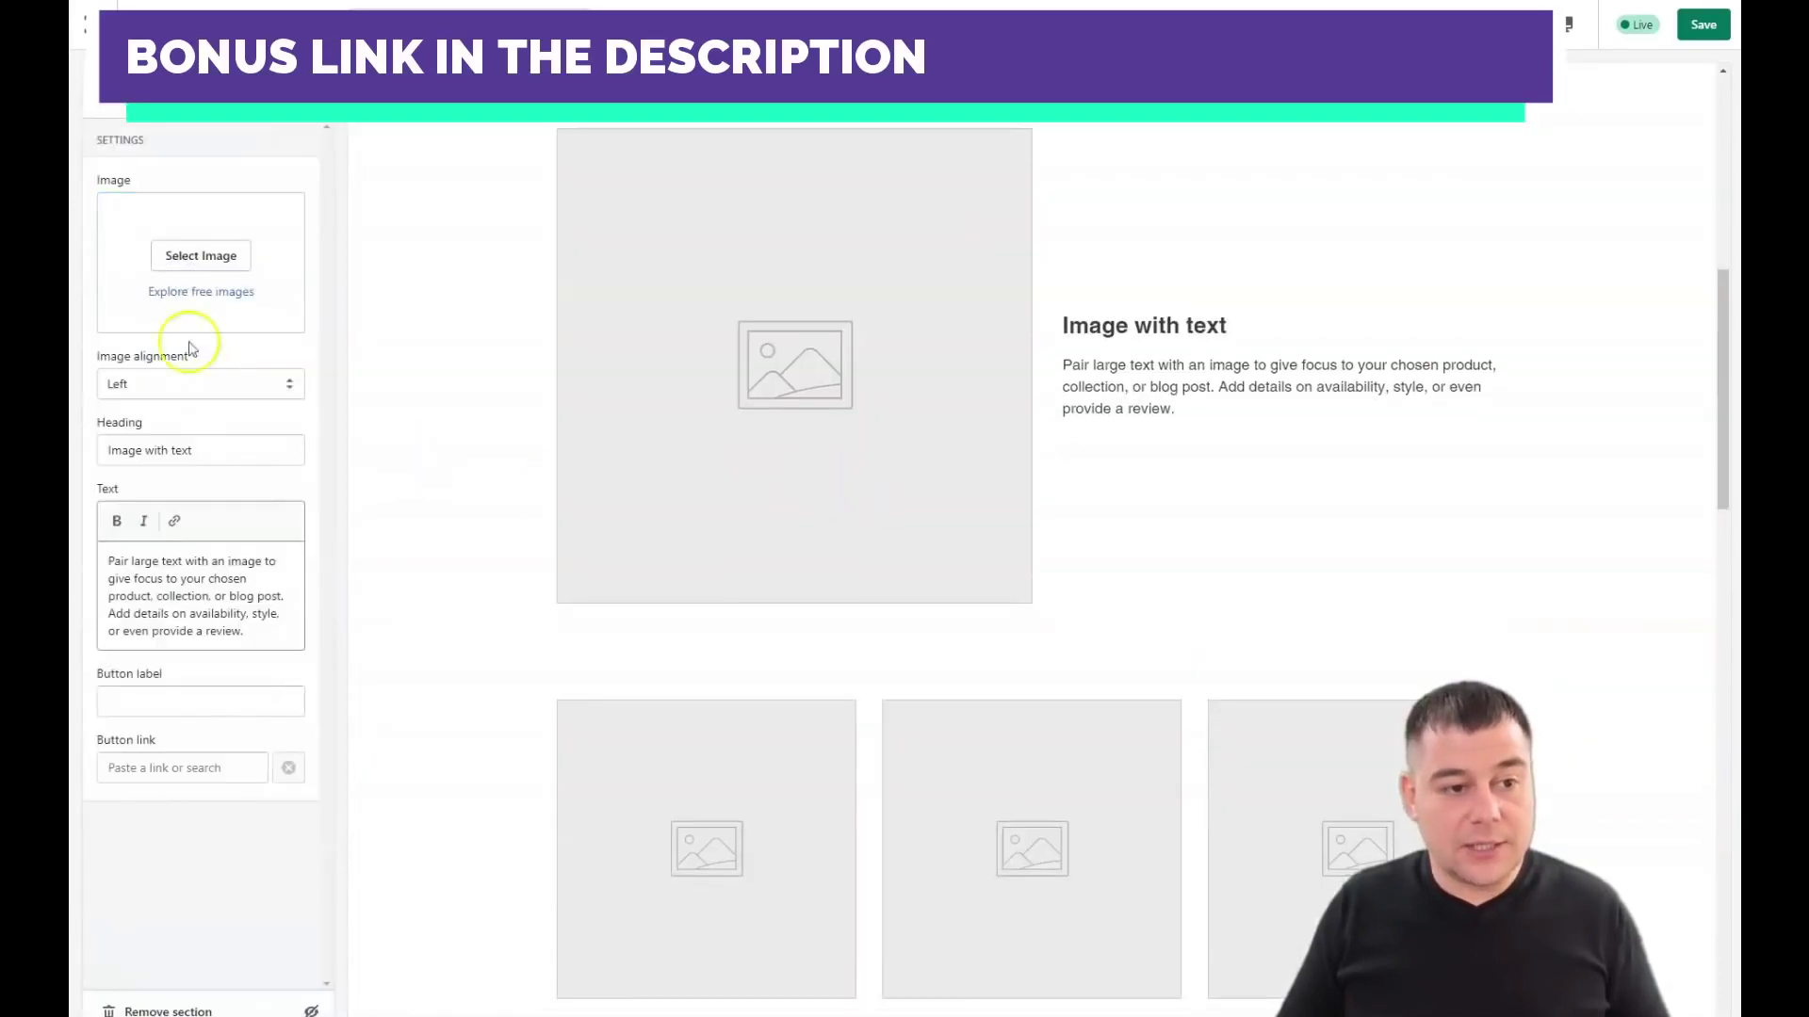
click(288, 386)
click(273, 425)
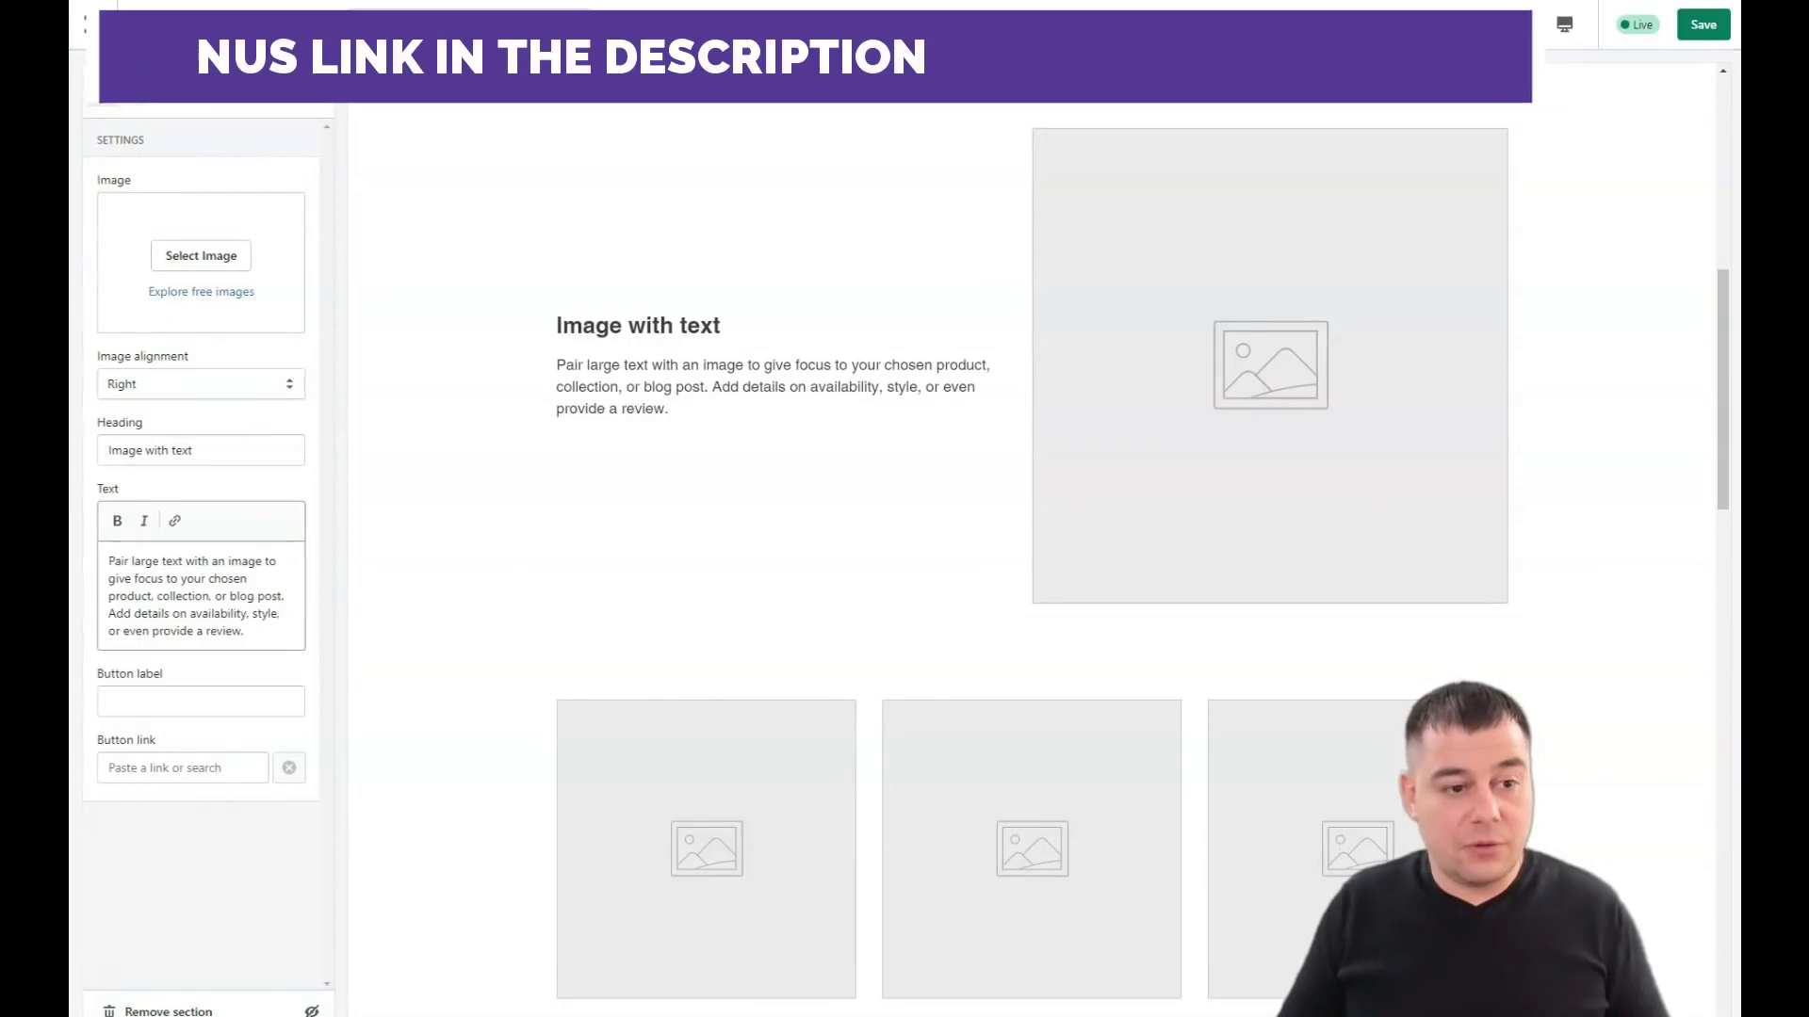
click(94, 83)
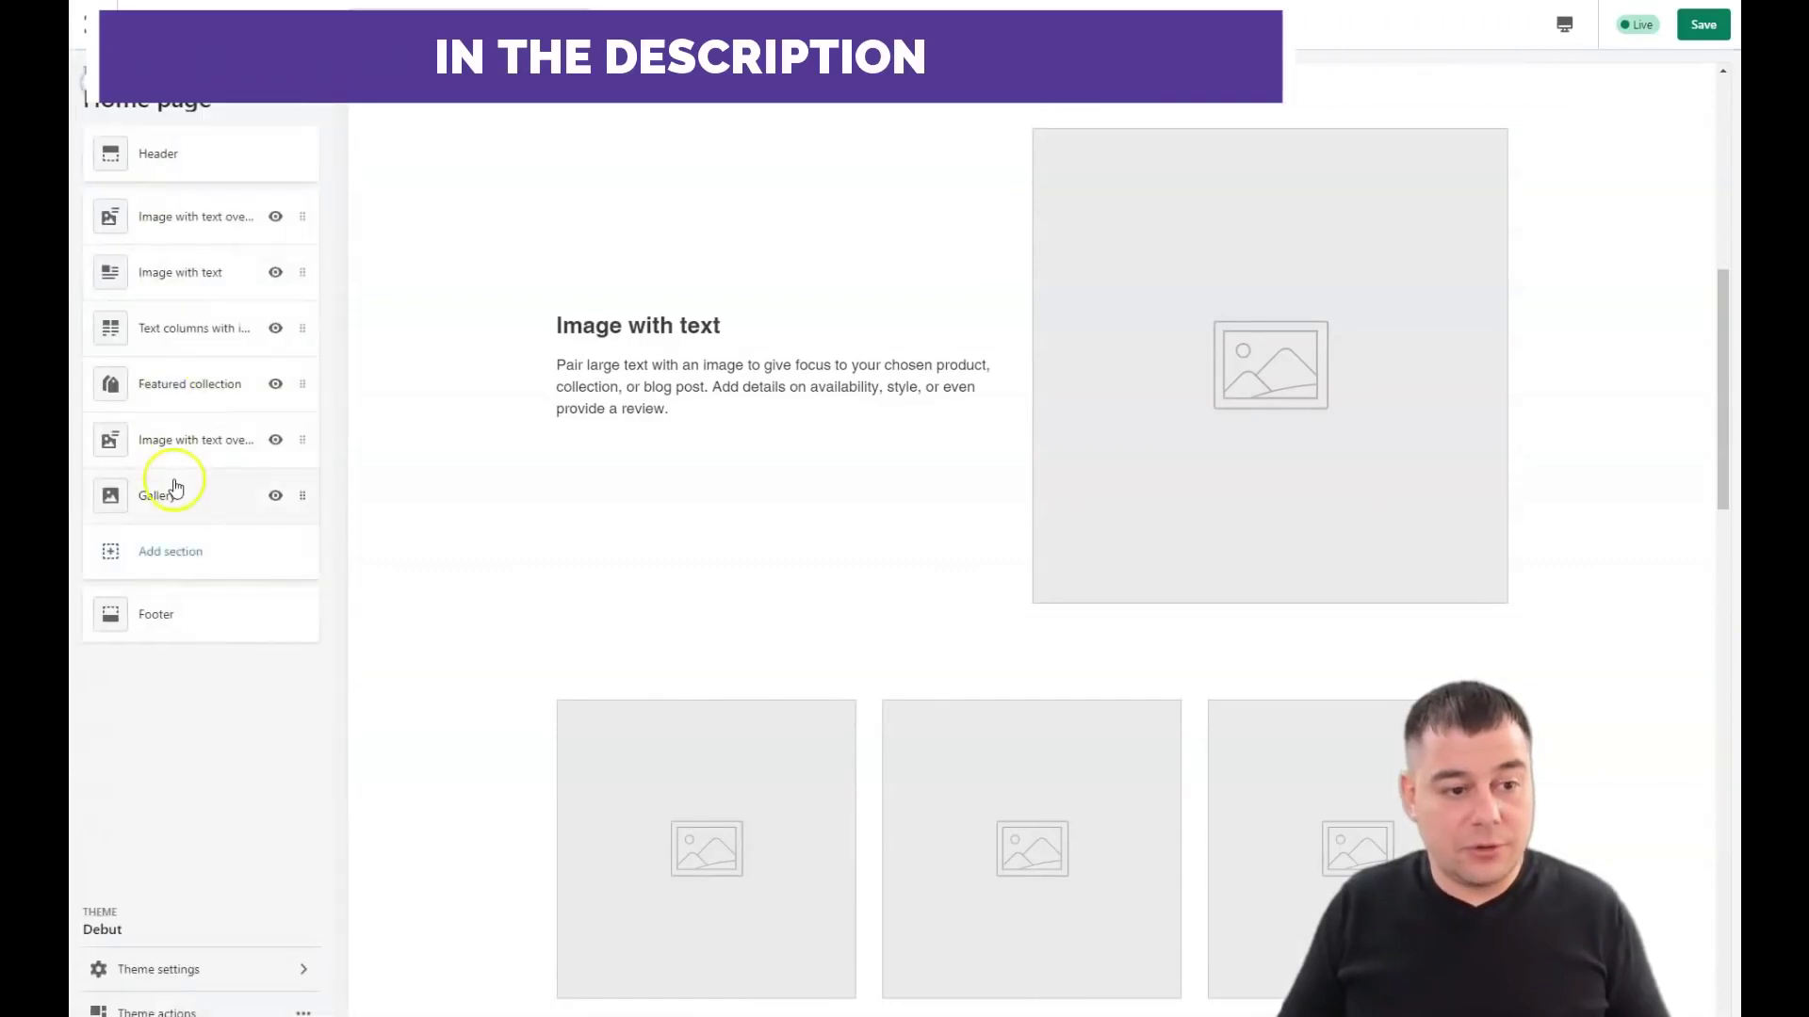
View the Featured collection section's settings and leave the theme editor without saving.
click(170, 381)
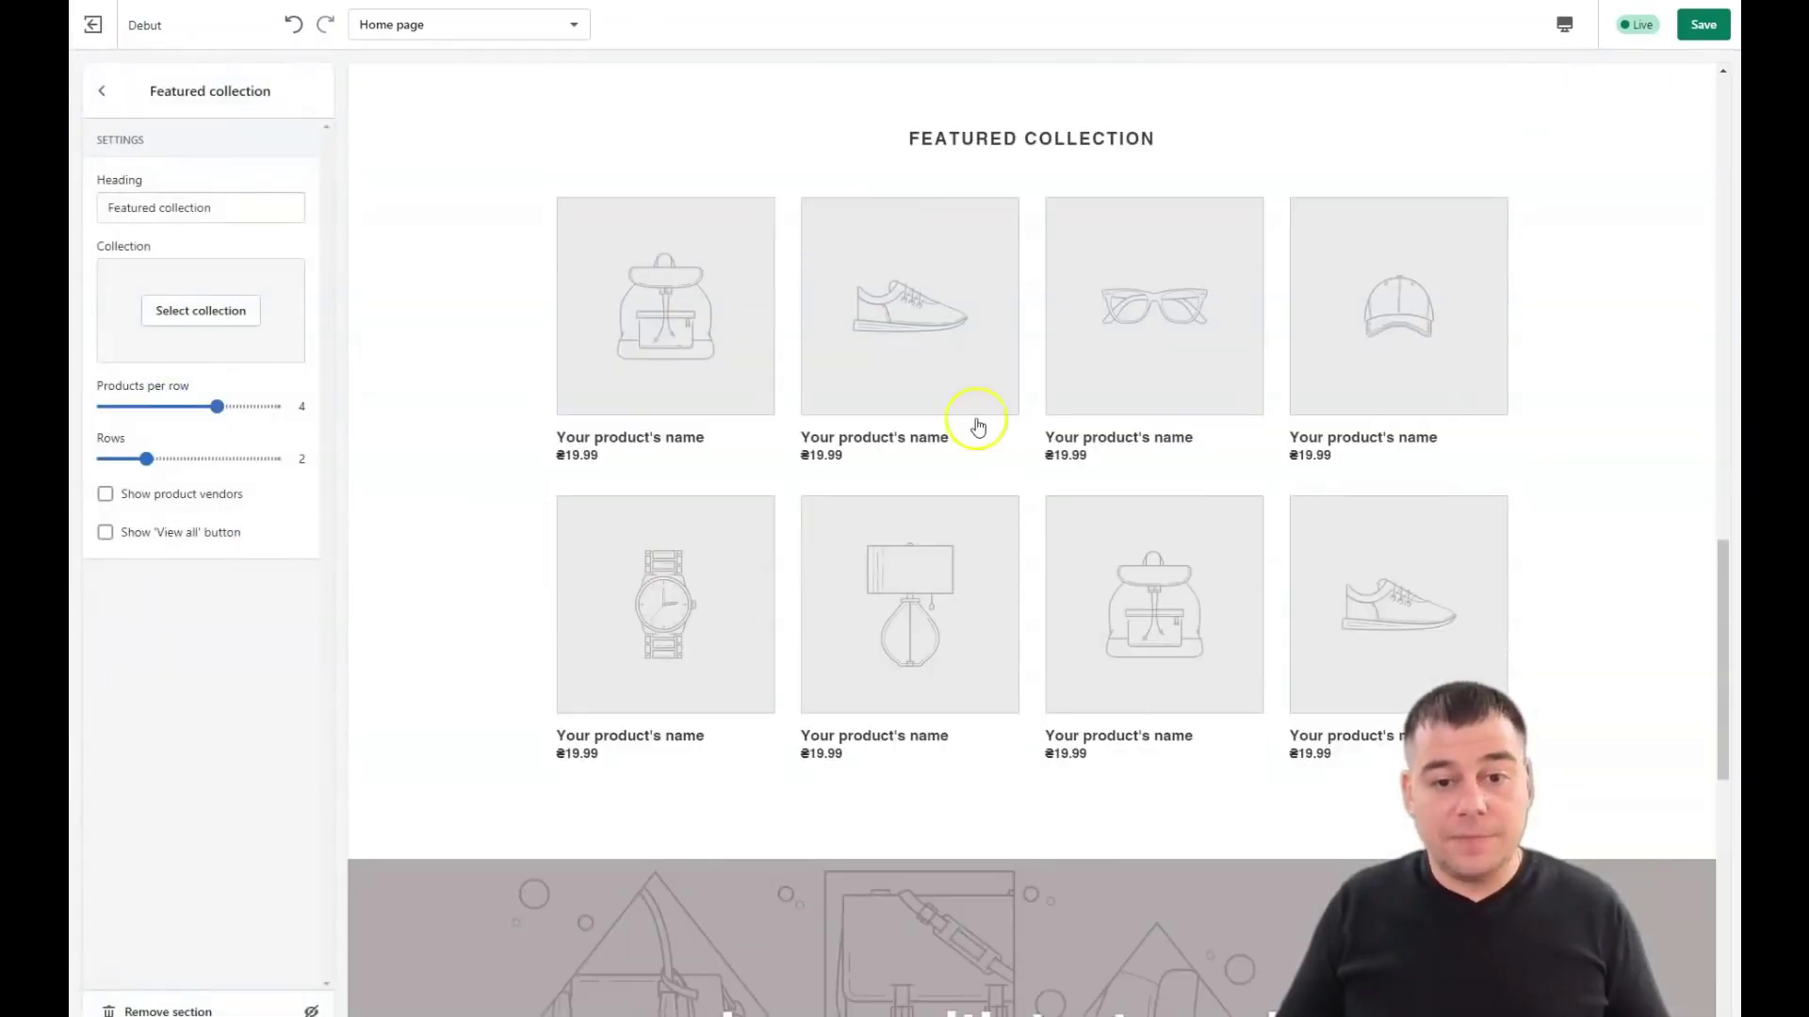
click(105, 93)
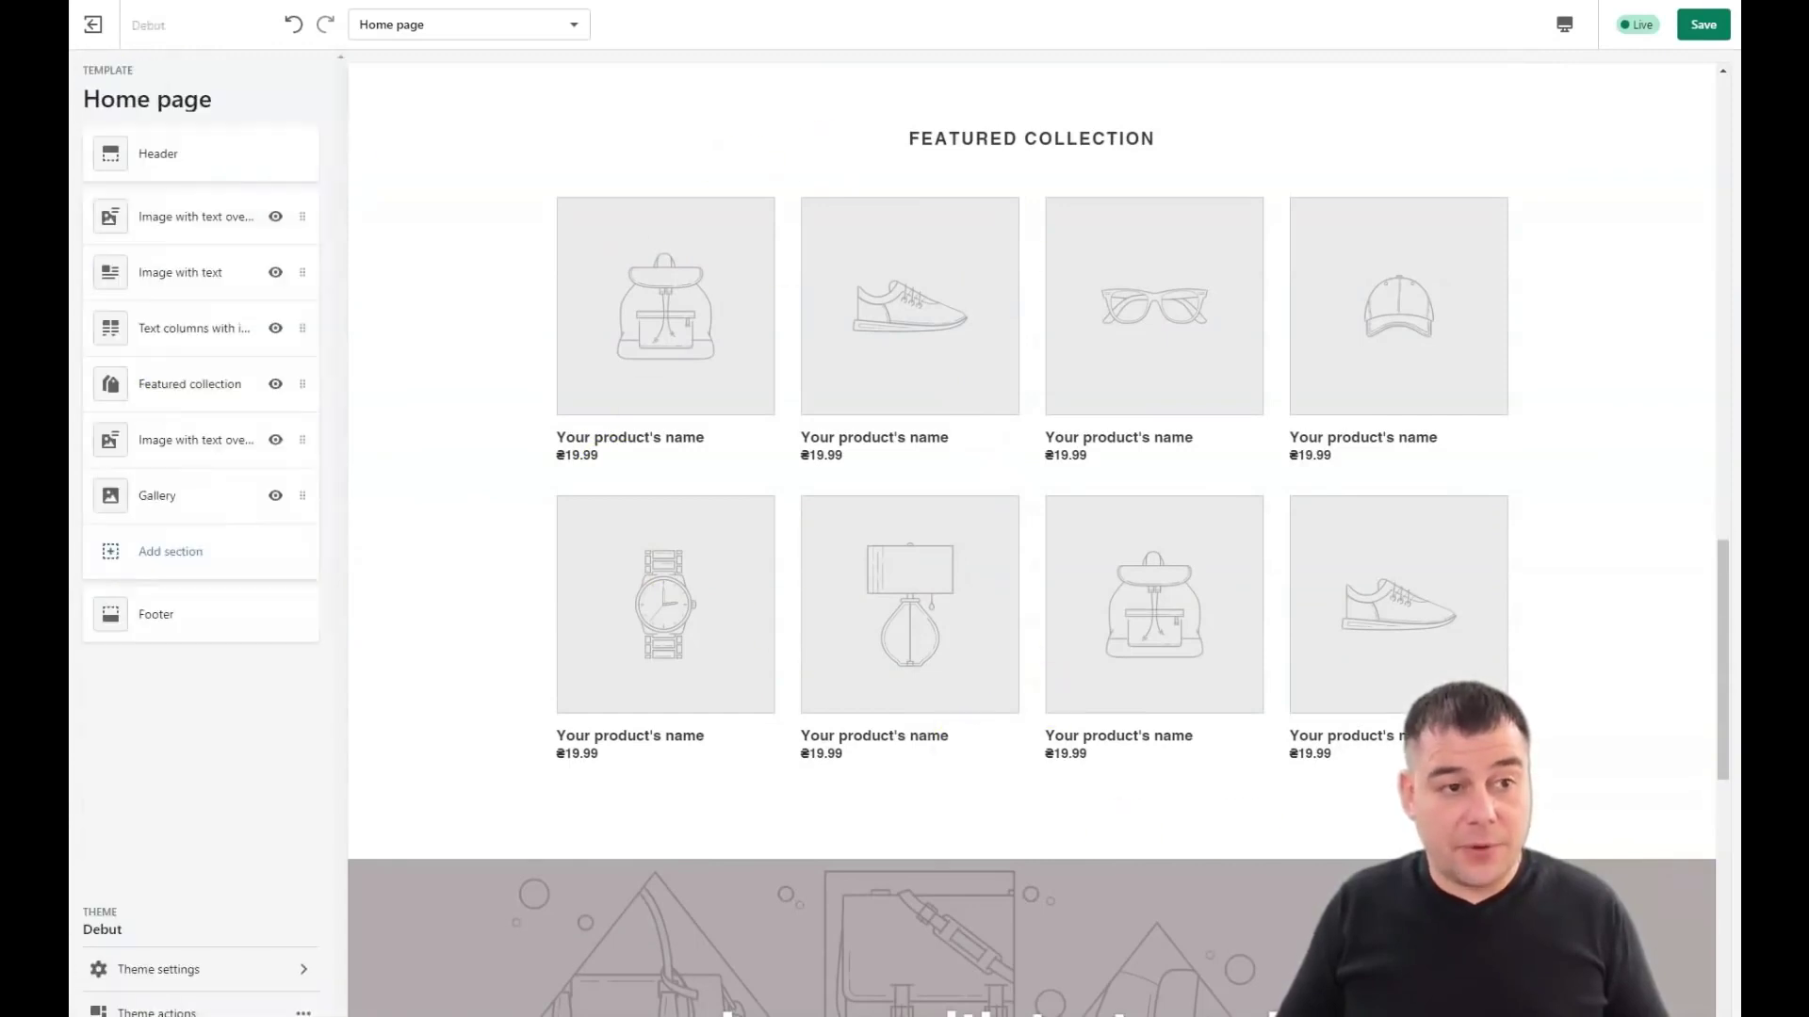
click(94, 28)
click(1124, 583)
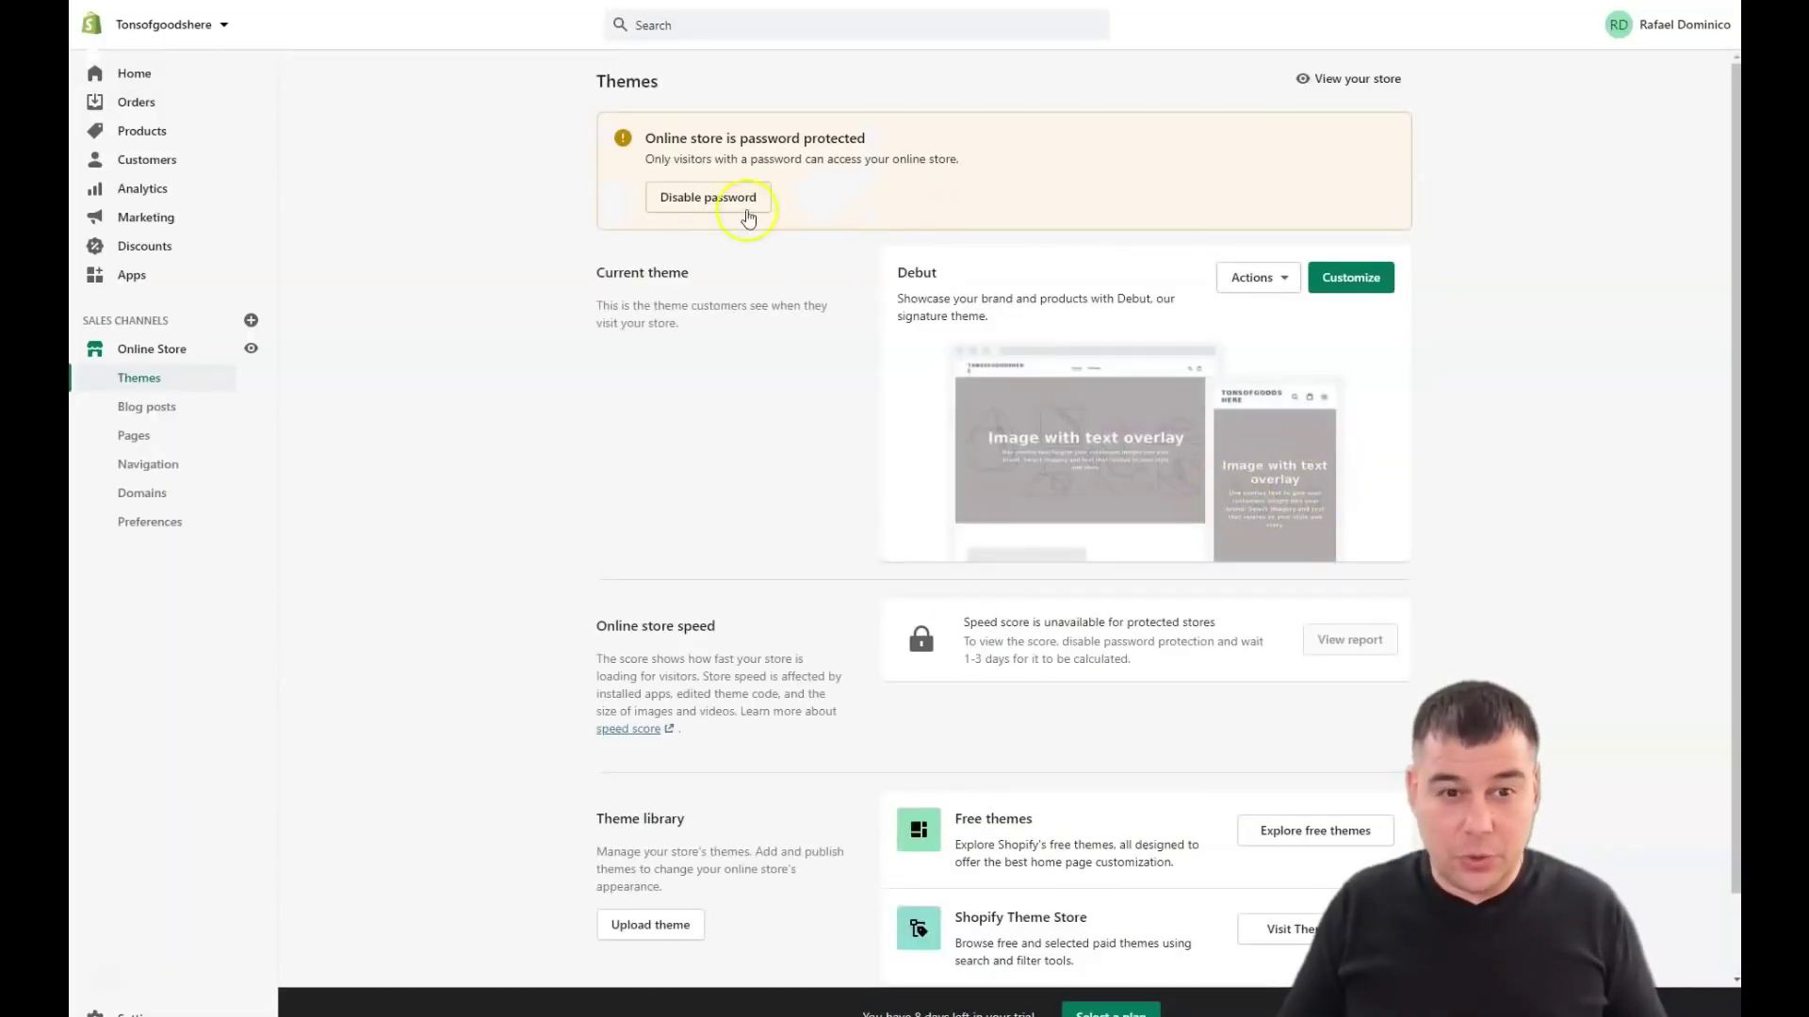
Start adding a new product and look through the form's title, description, media, pricing, inventory and shipping fields.
click(113, 131)
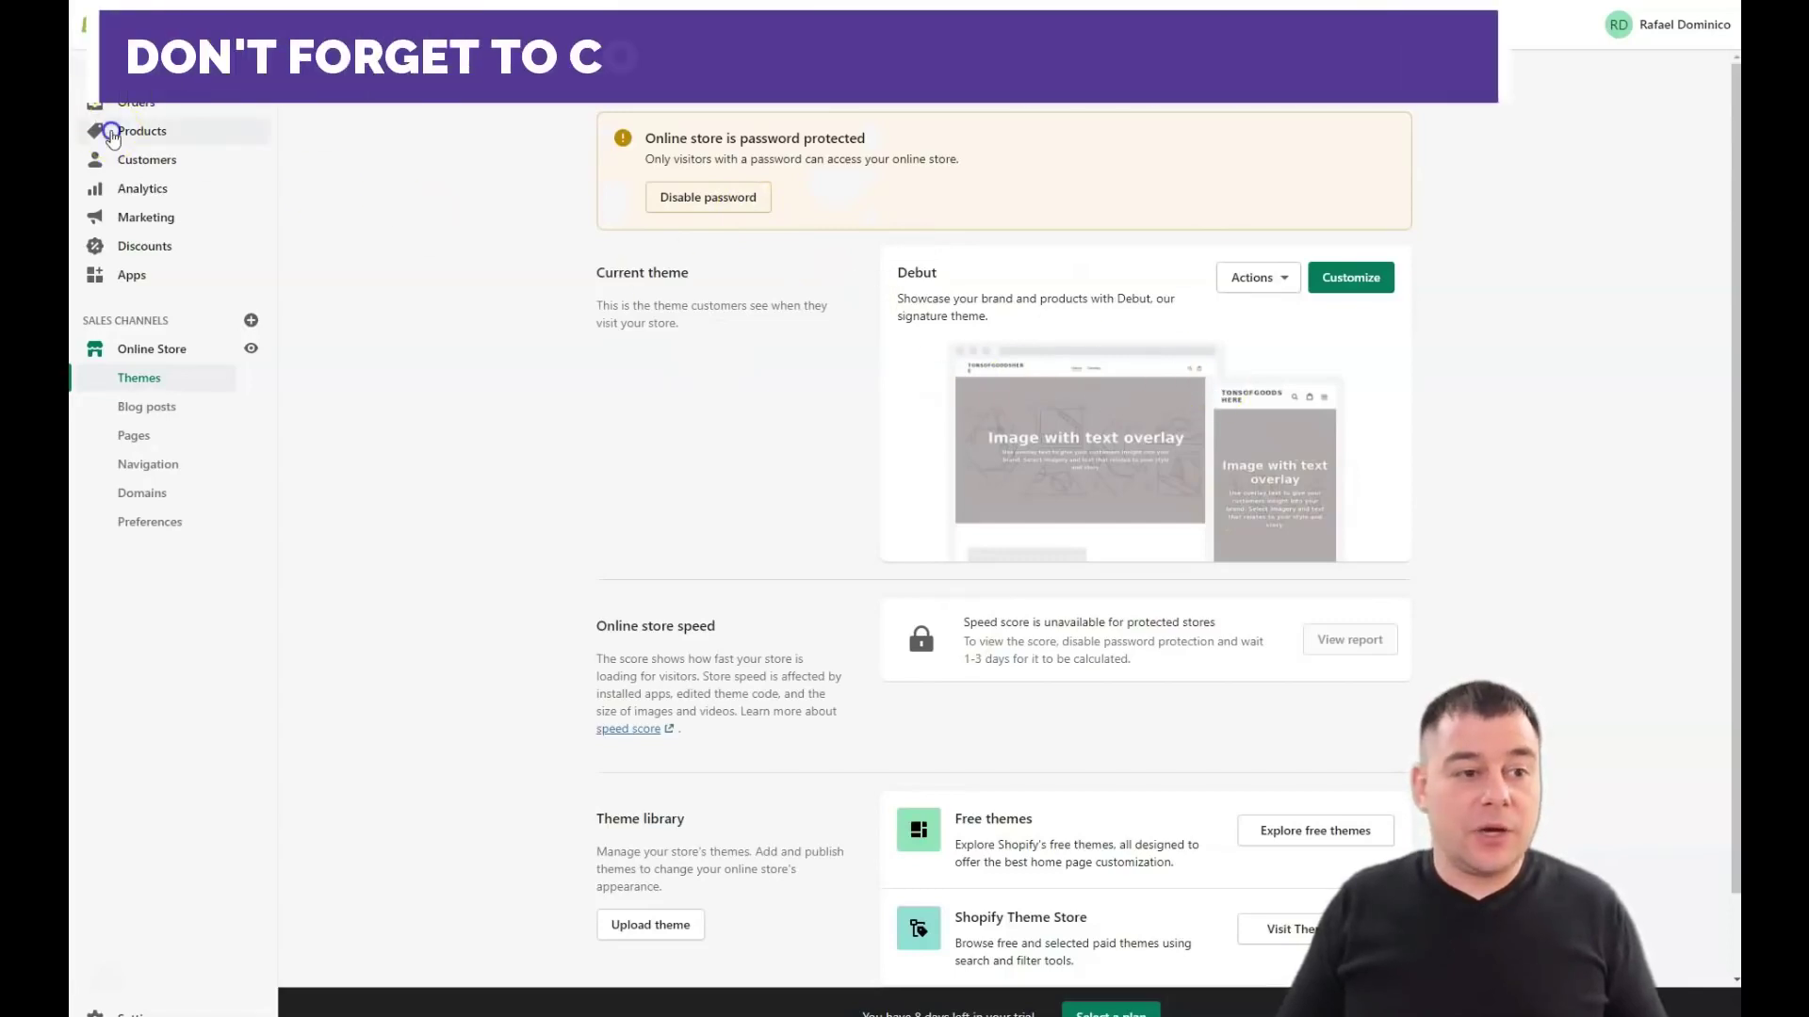
click(954, 454)
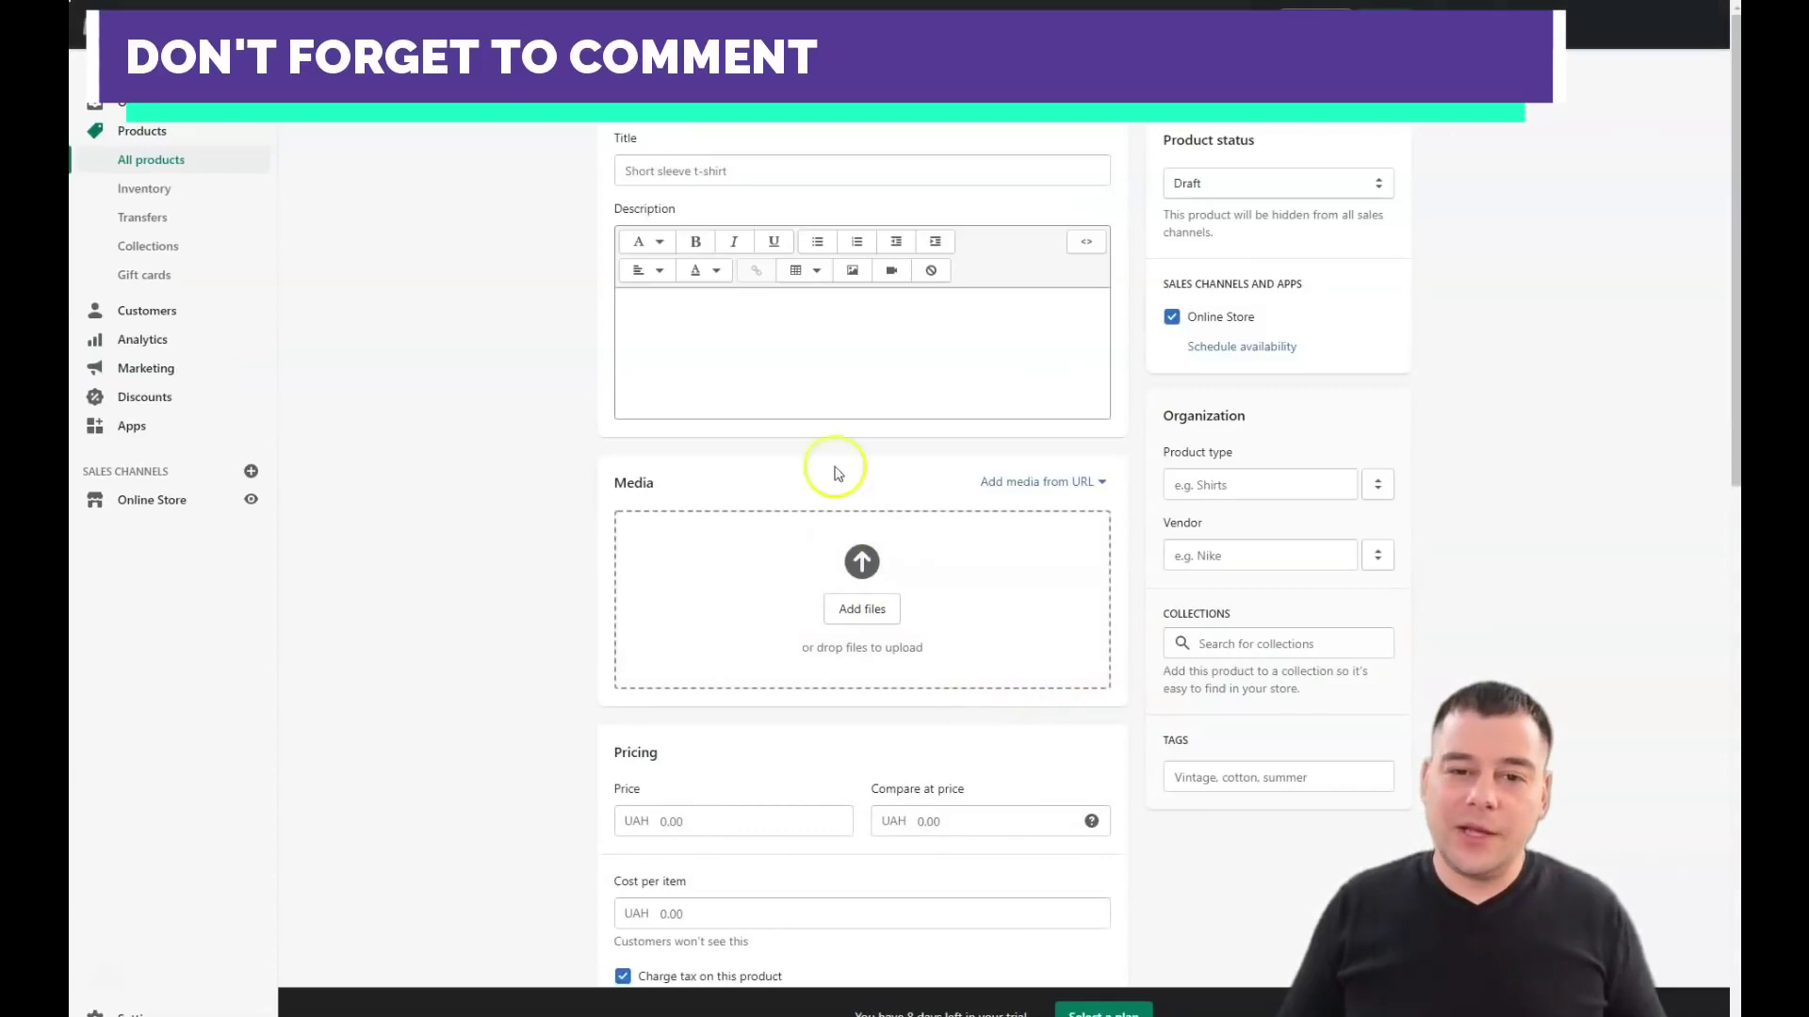
scroll(904, 550, down, 10)
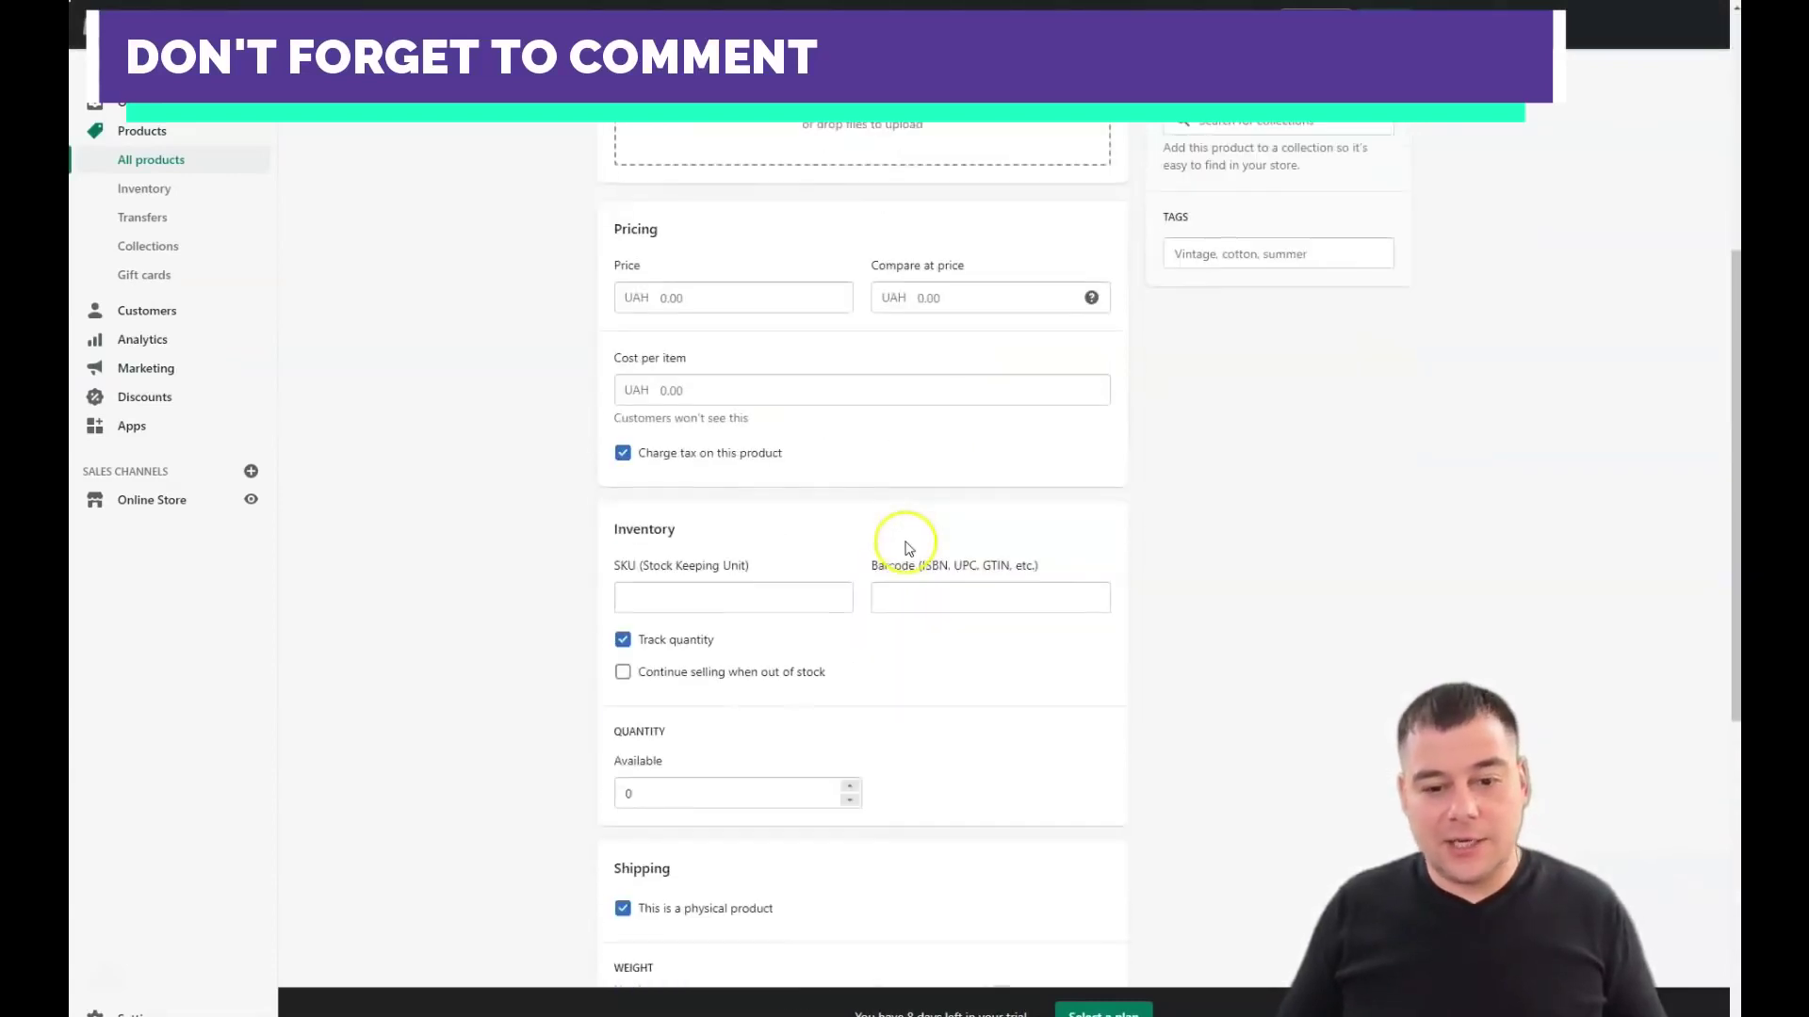
scroll(908, 549, down, 3)
scroll(932, 570, up, 12)
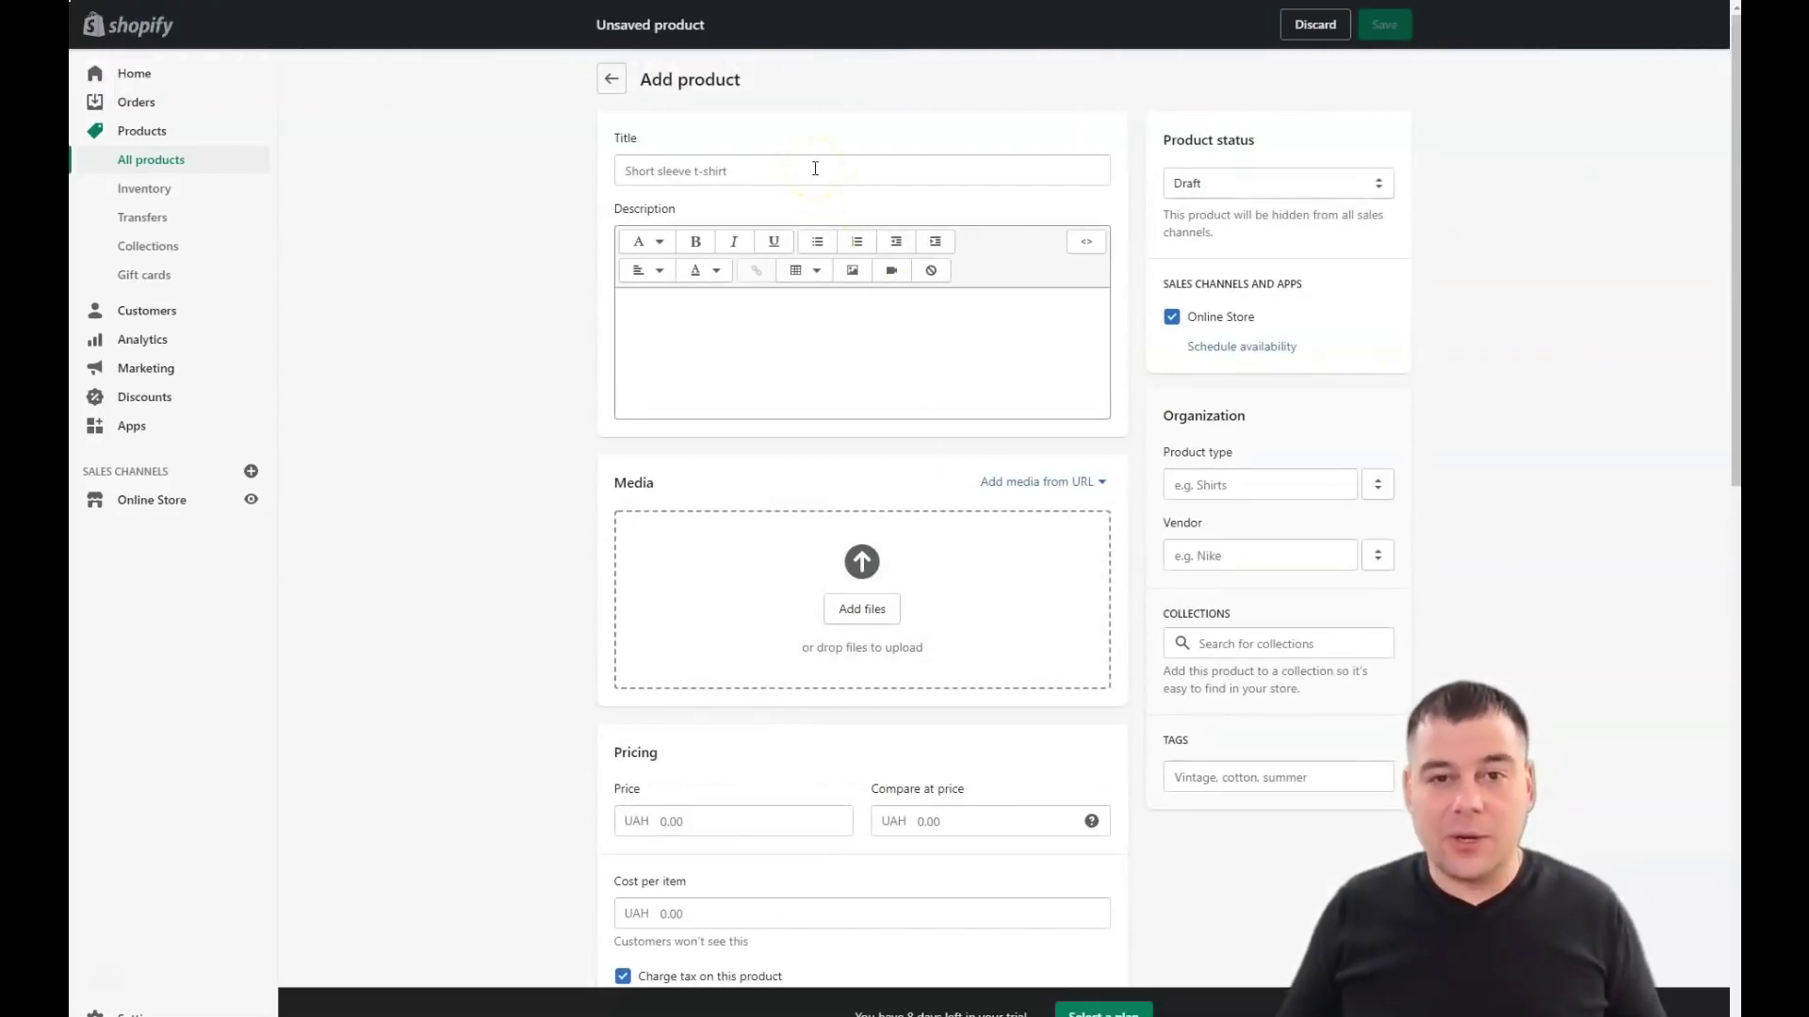
click(815, 168)
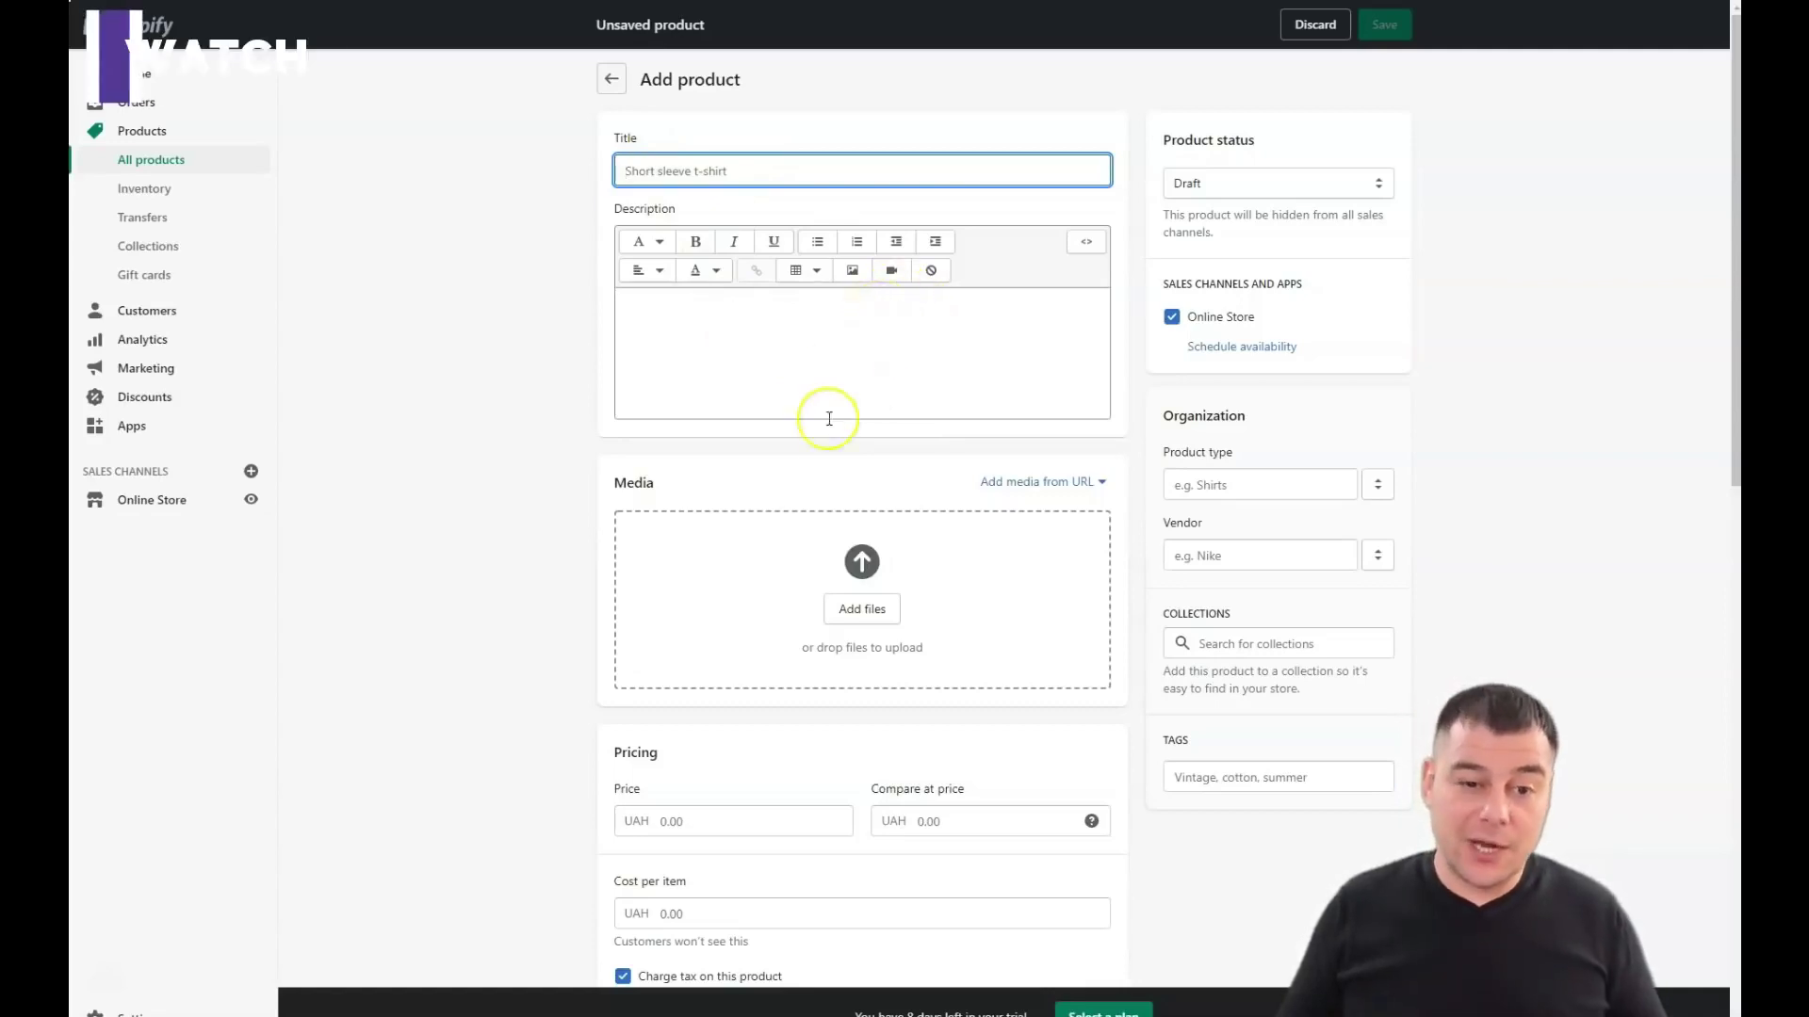
scroll(829, 434, down, 1)
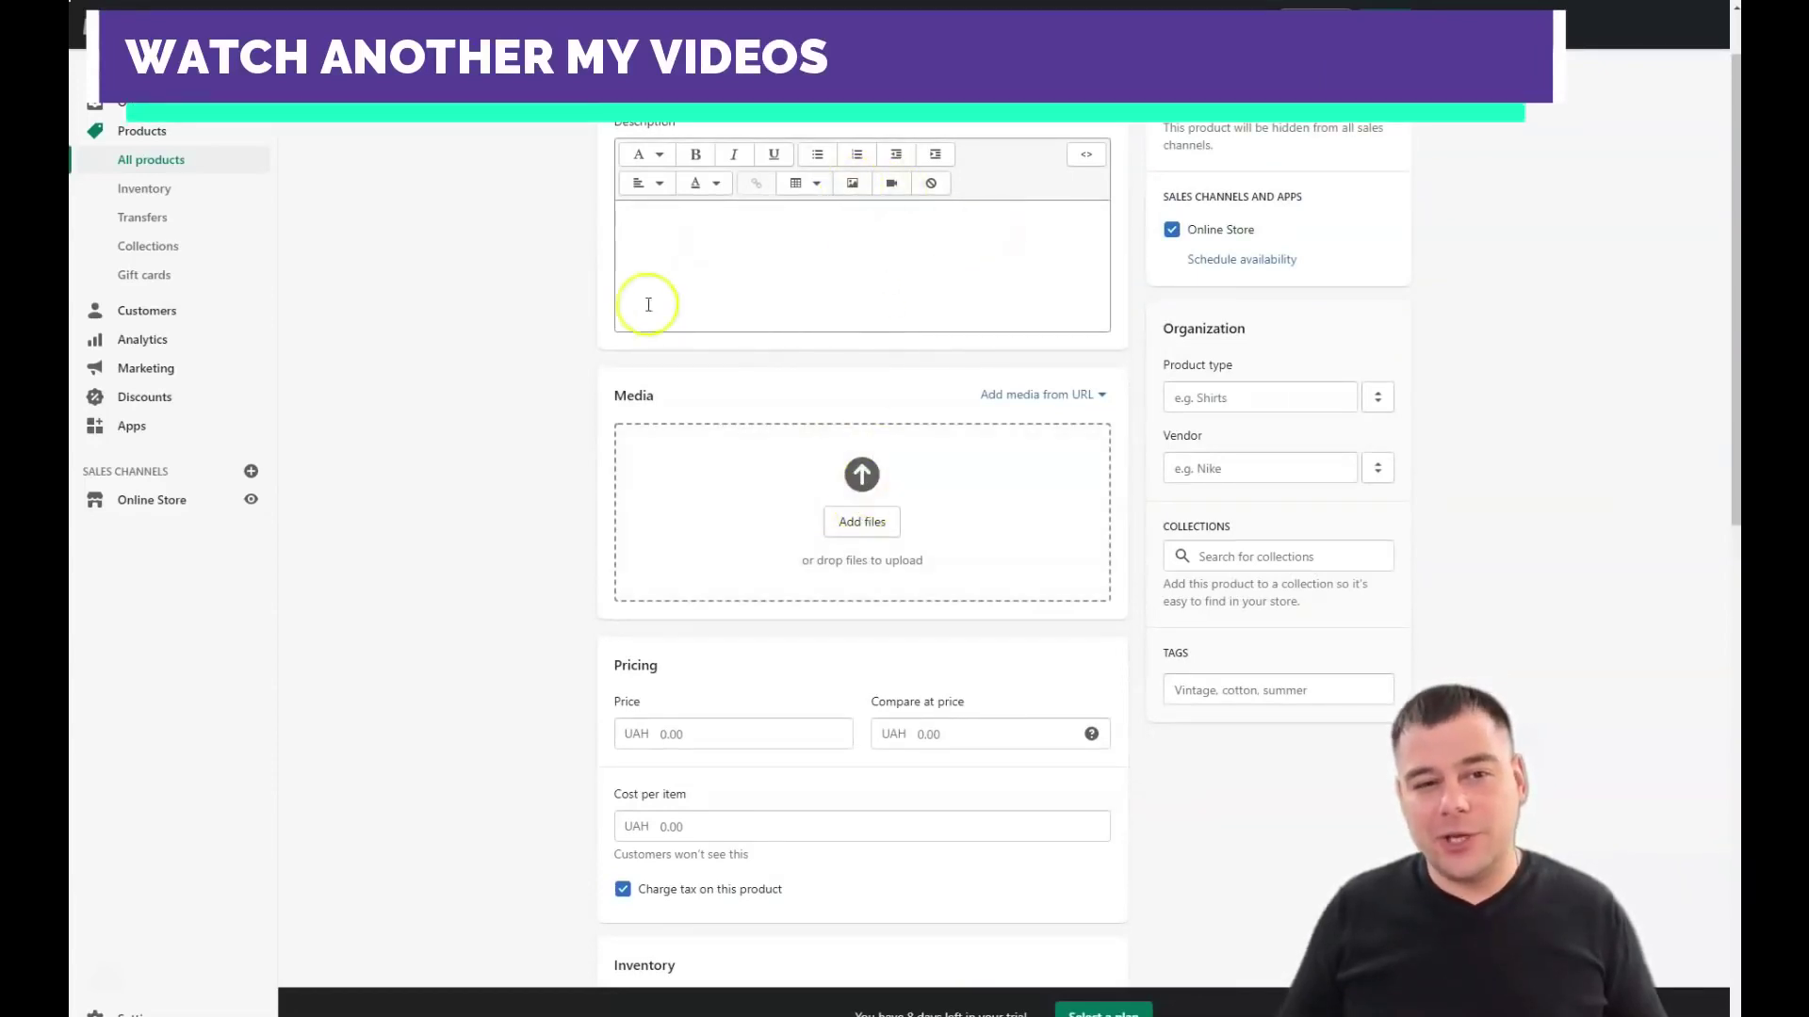
scroll(763, 284, down, 4)
scroll(763, 285, up, 2)
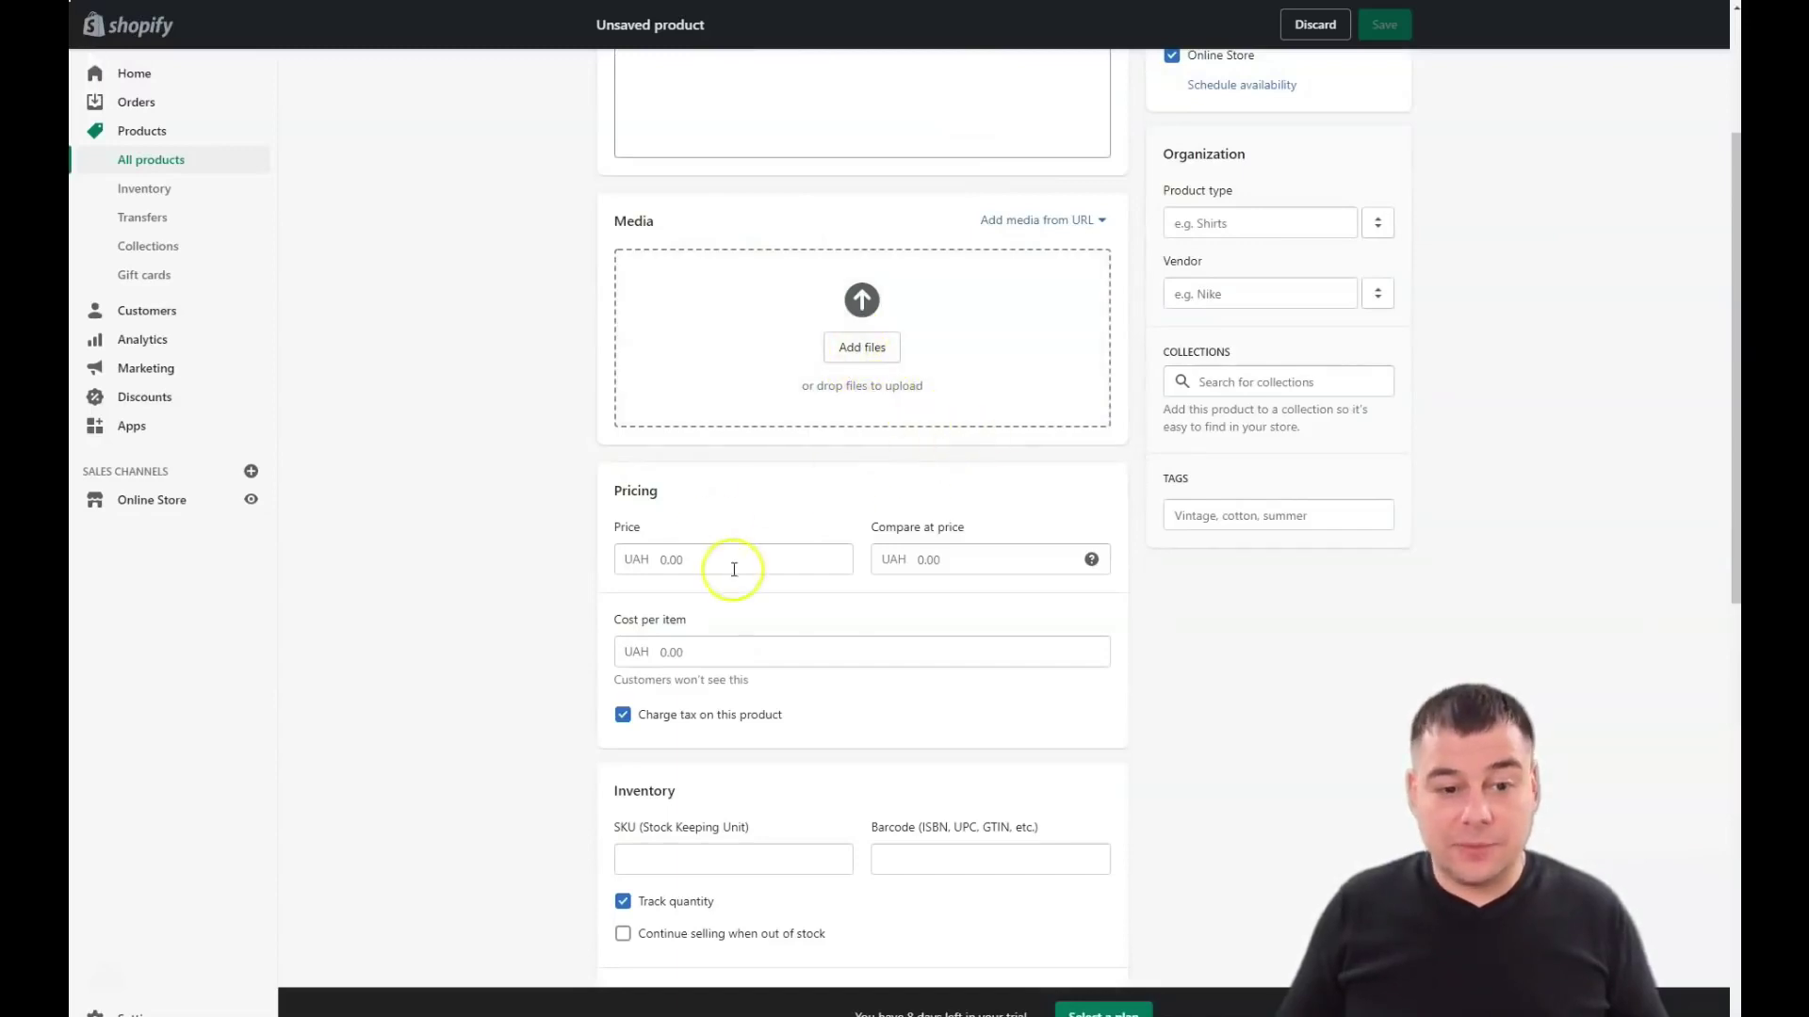
Set the new product's price to UAH 150 and its compare-at price to UAH 225.
scroll(820, 584, down, 4)
click(723, 213)
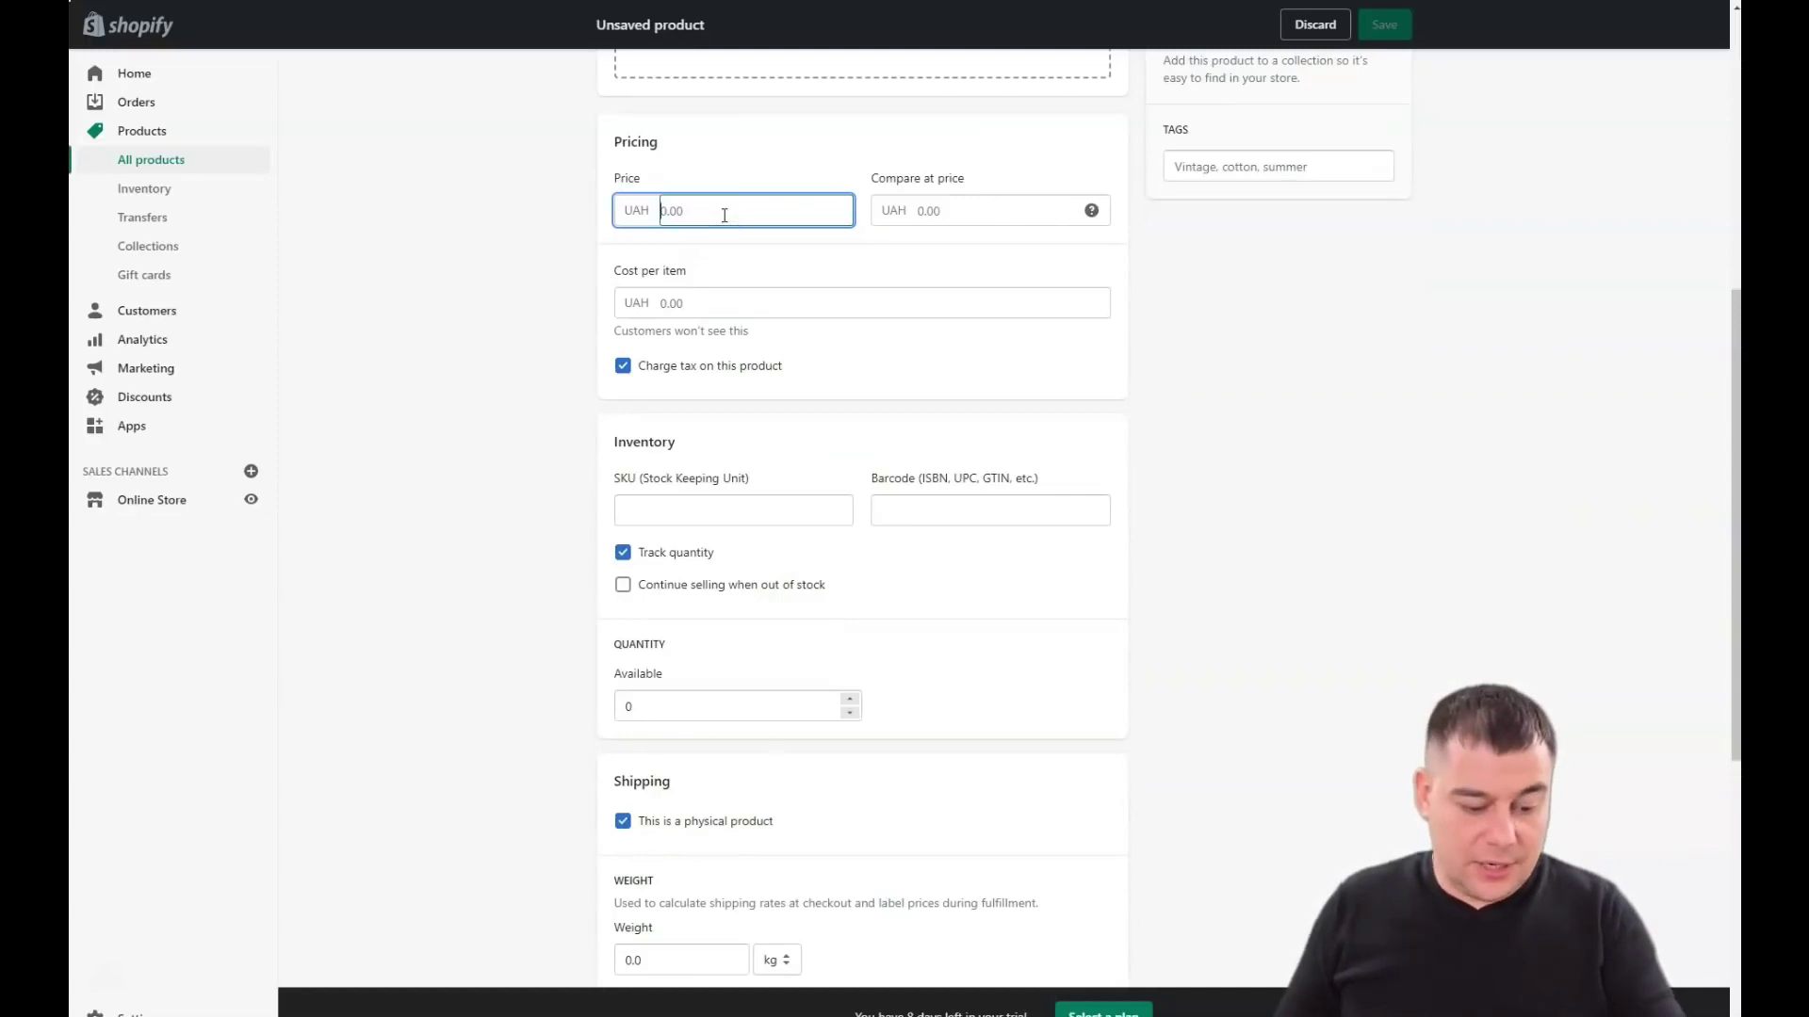
text(150)
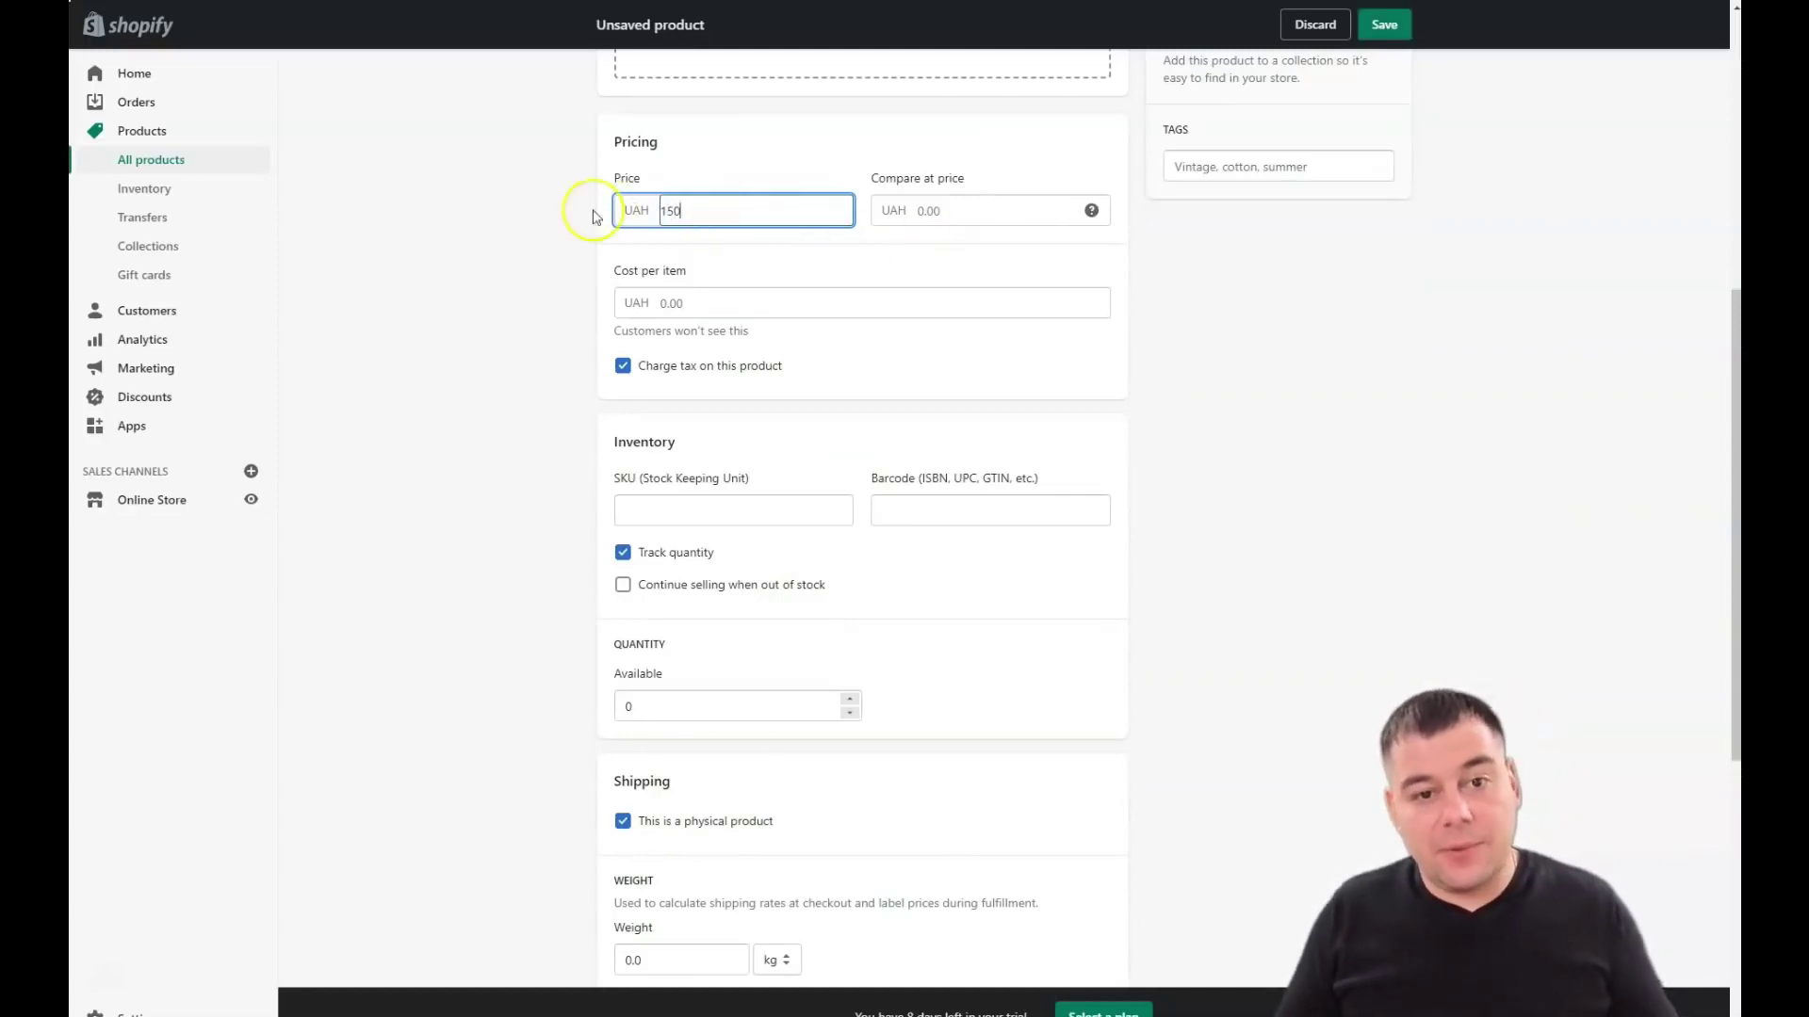
click(974, 203)
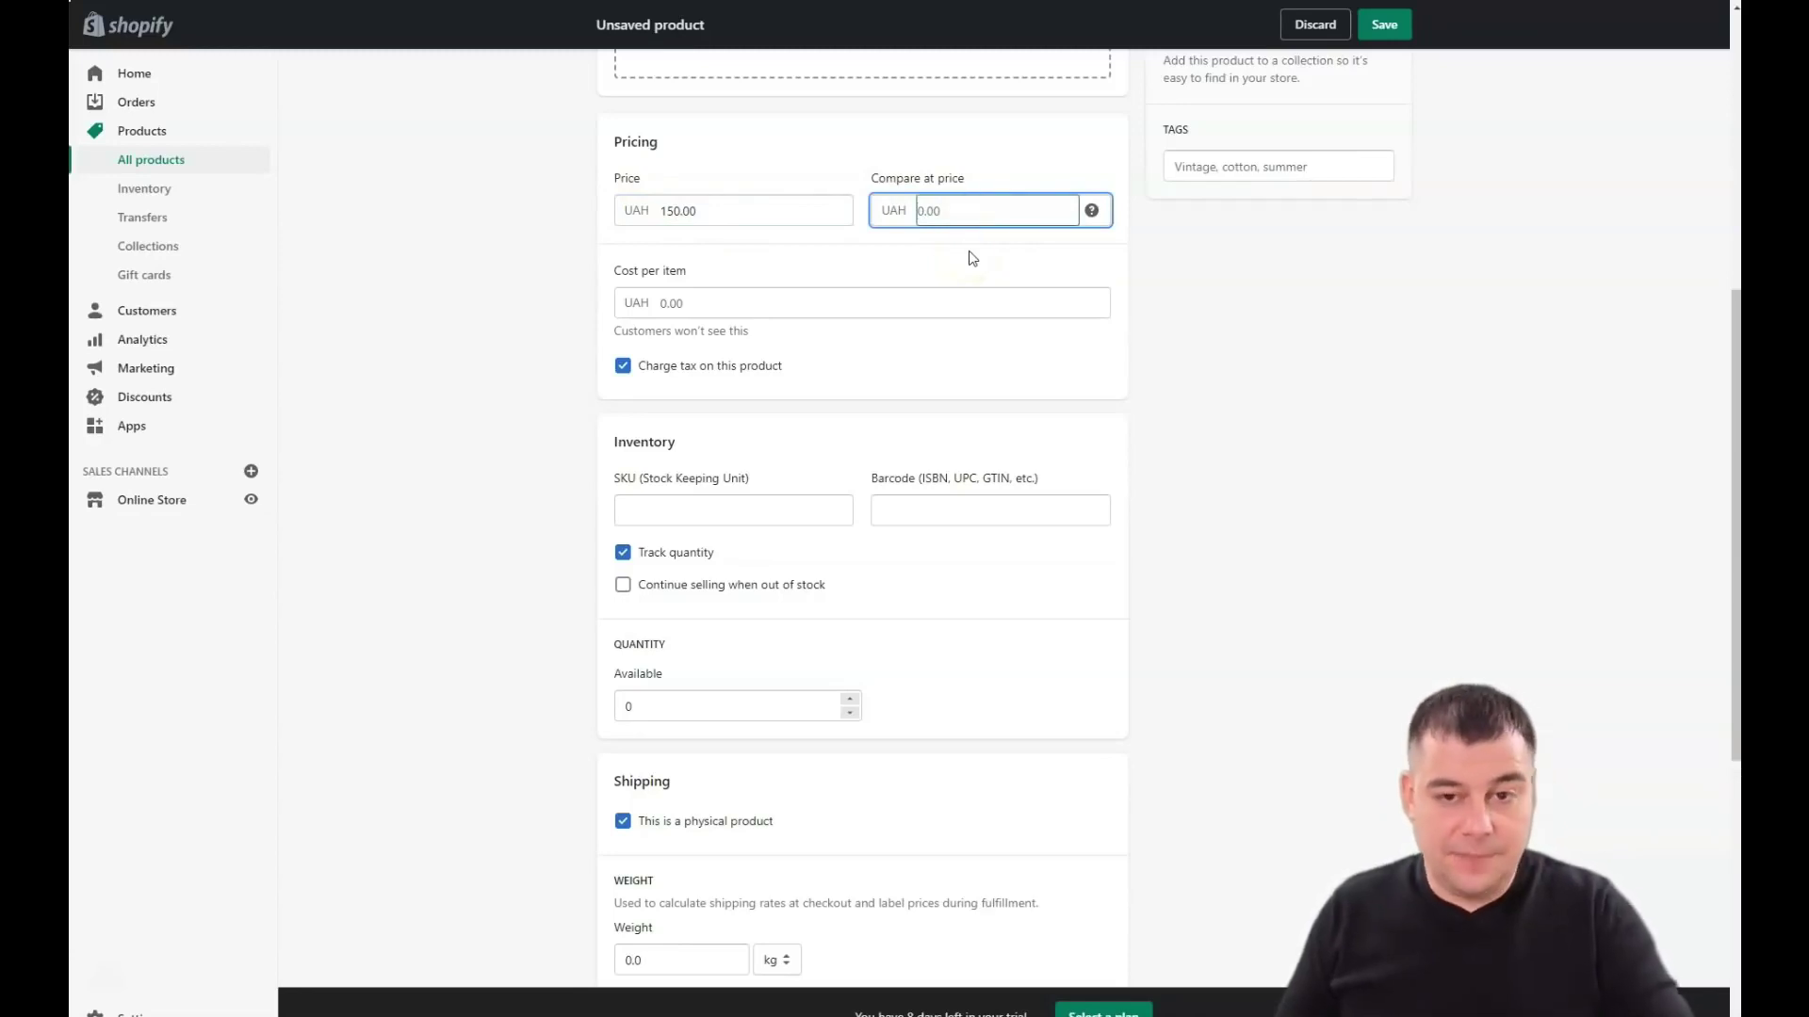
text(100)
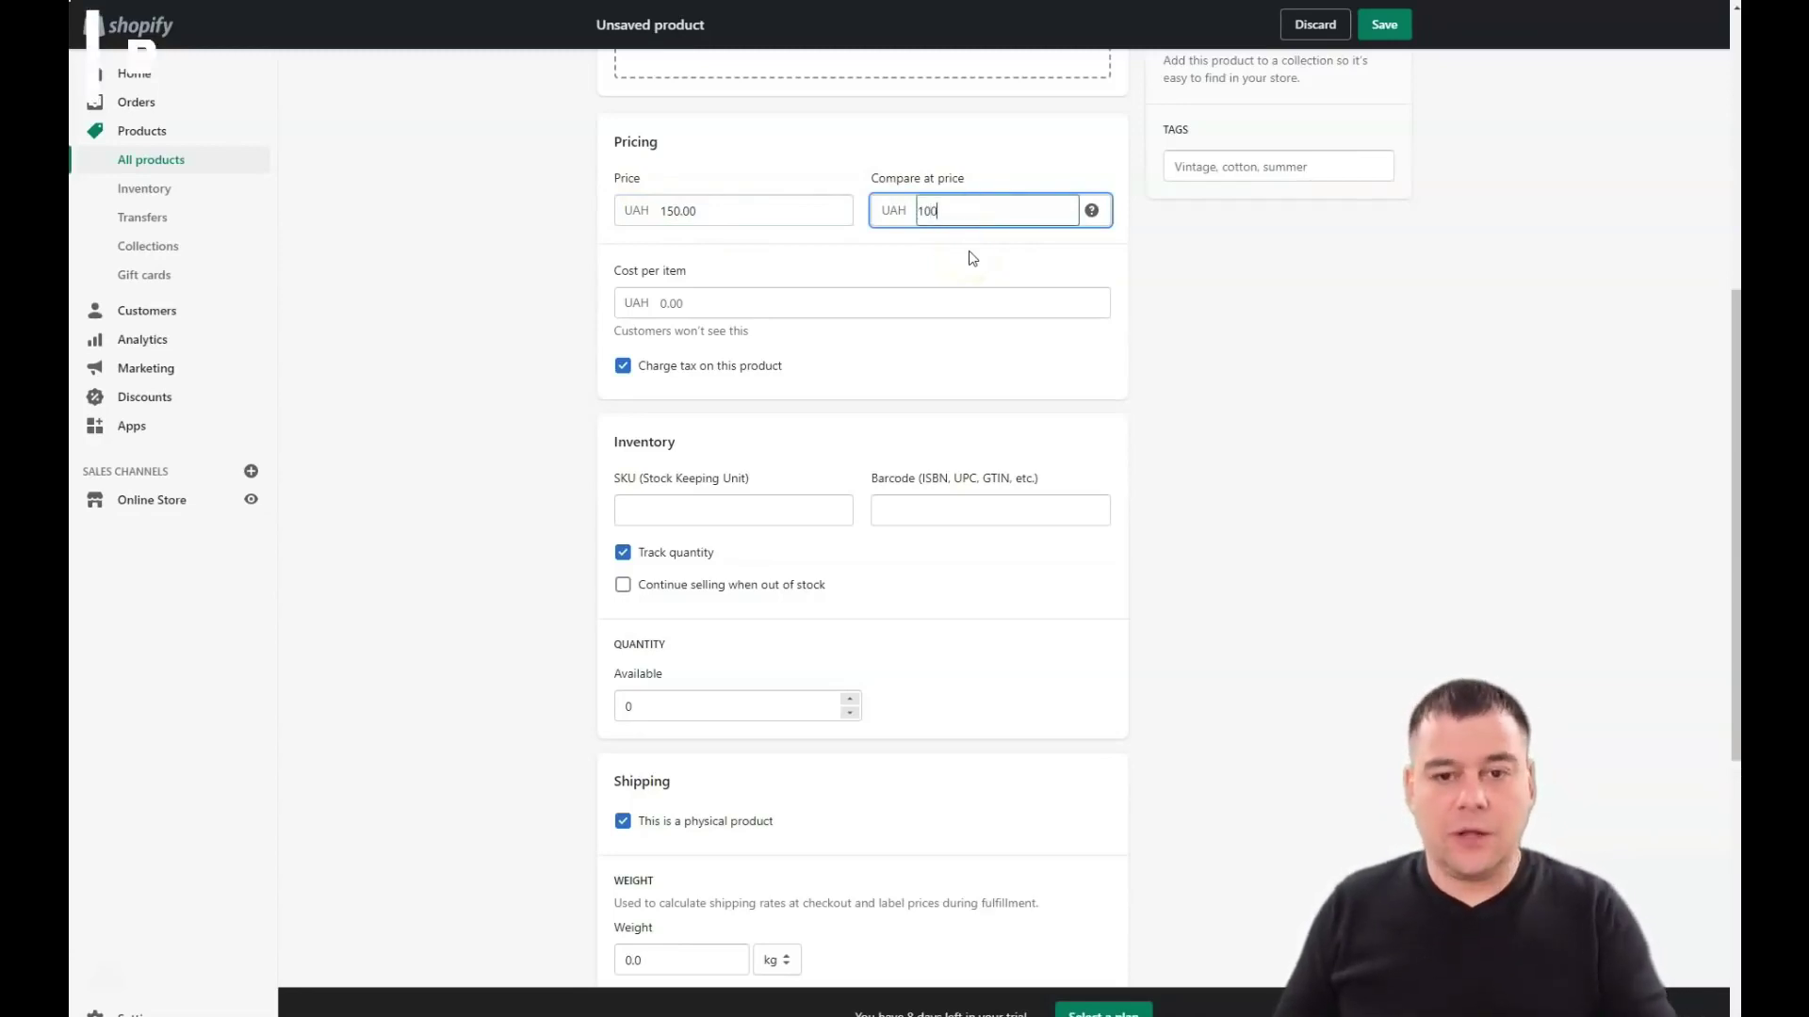
text(0)
click(986, 224)
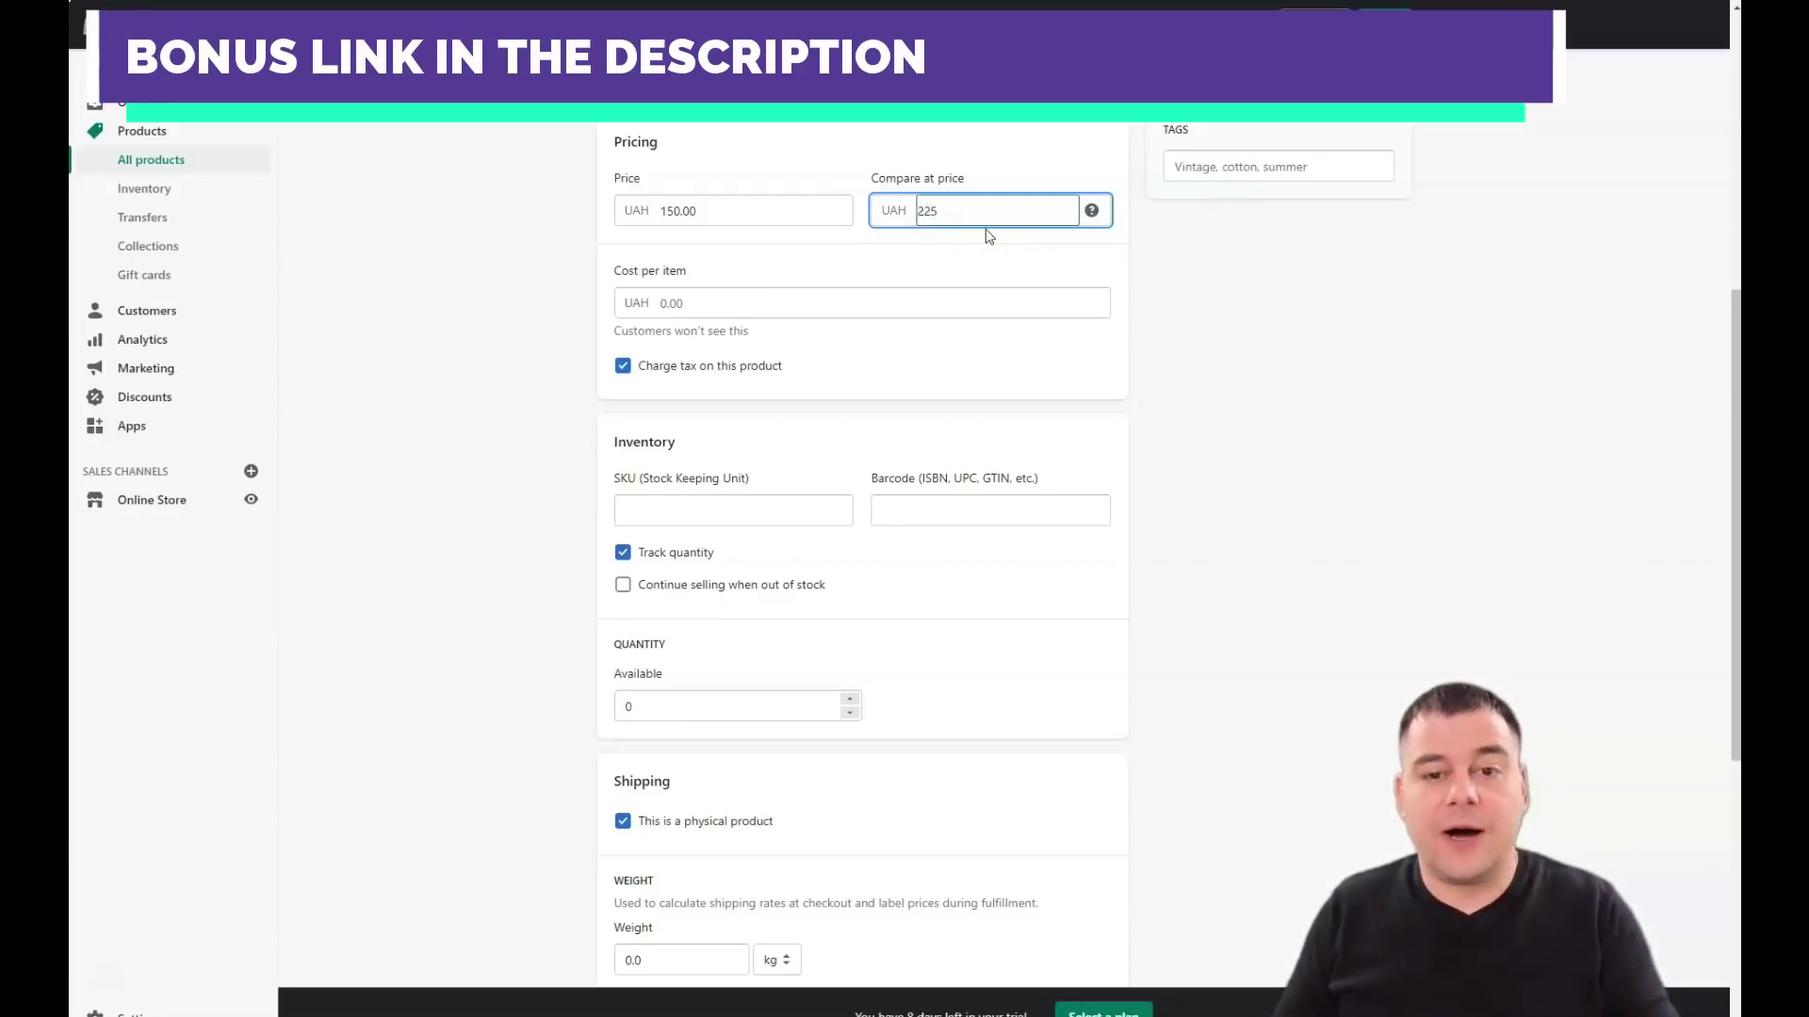
Turn off charging tax on the product and set its cost per item to UAH 100.
click(620, 373)
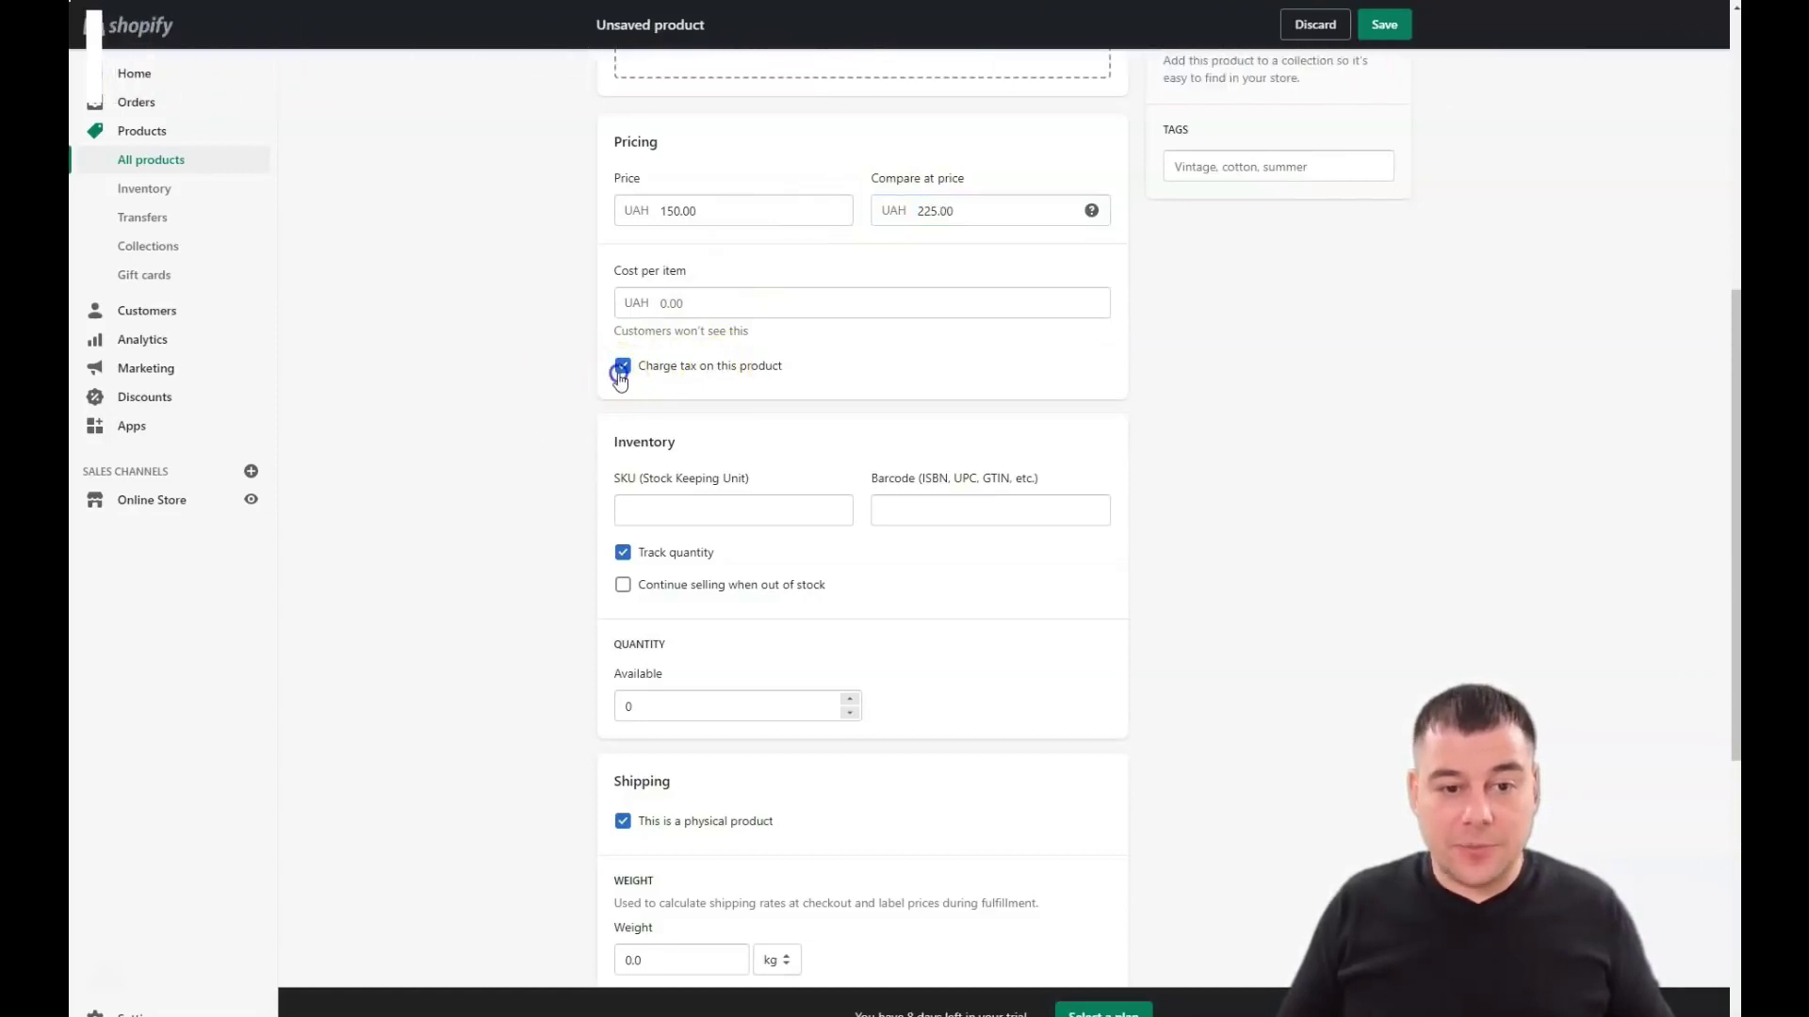
click(727, 301)
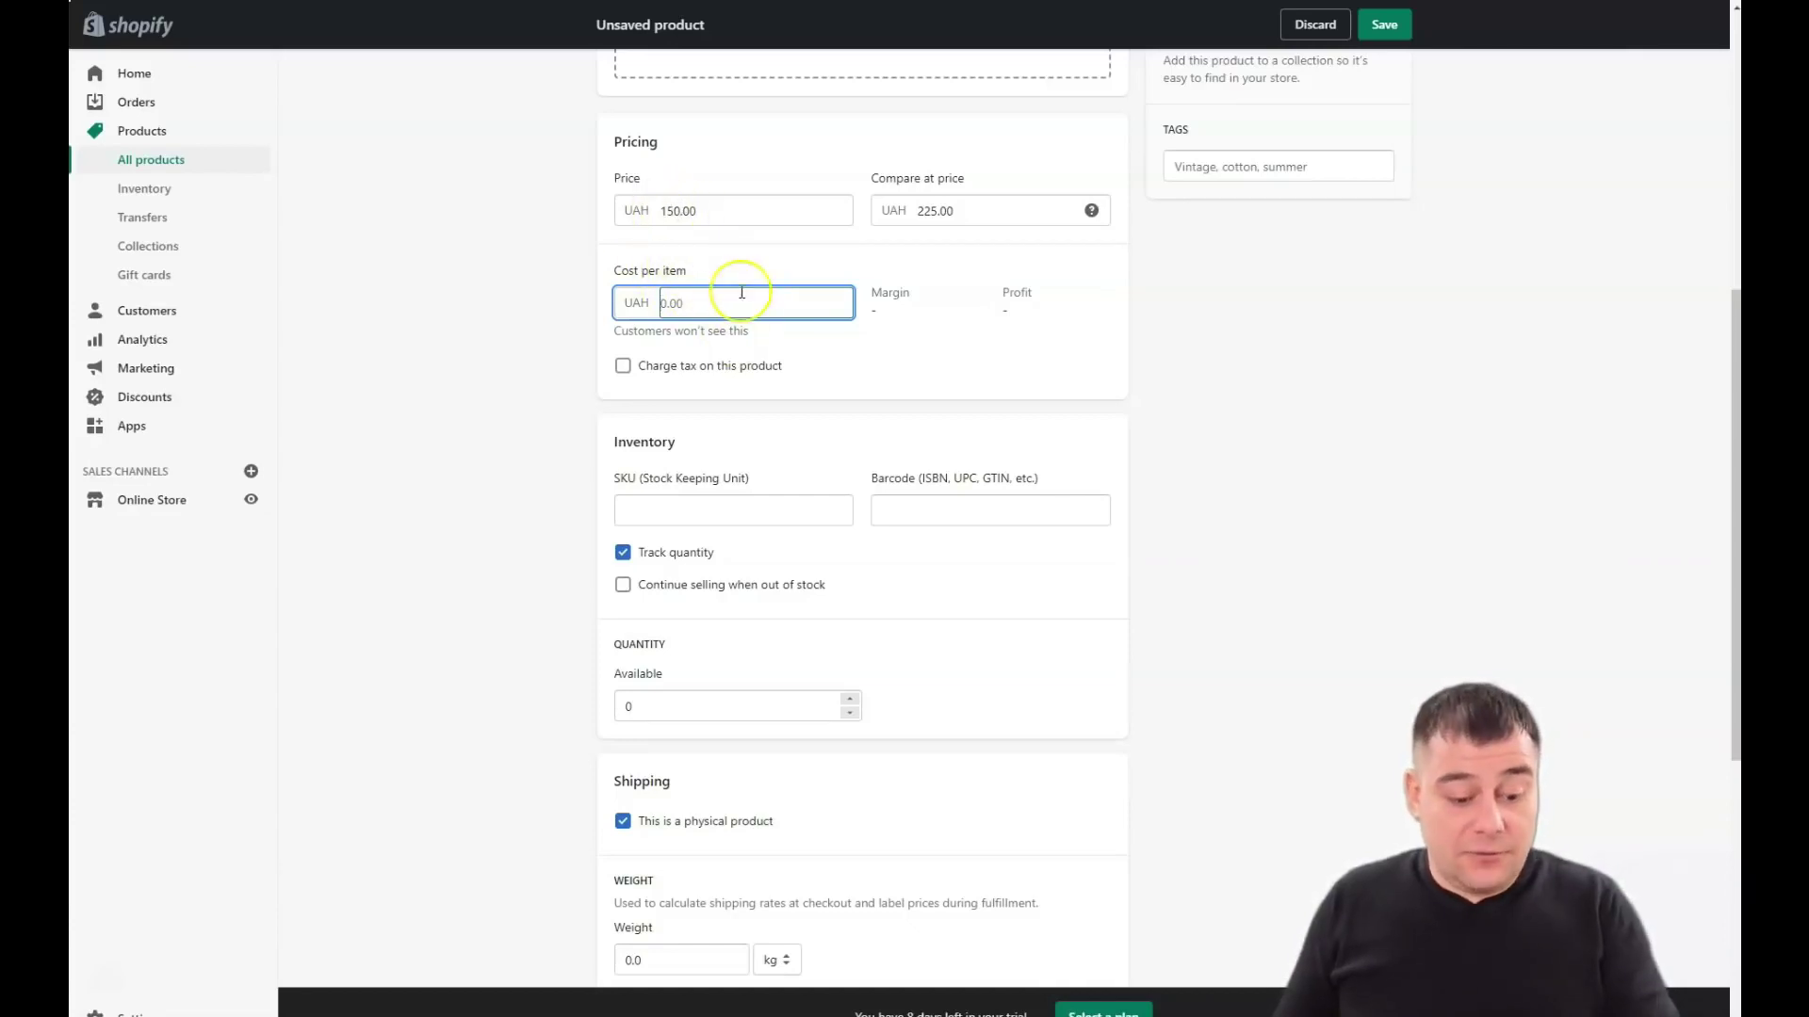
text(100)
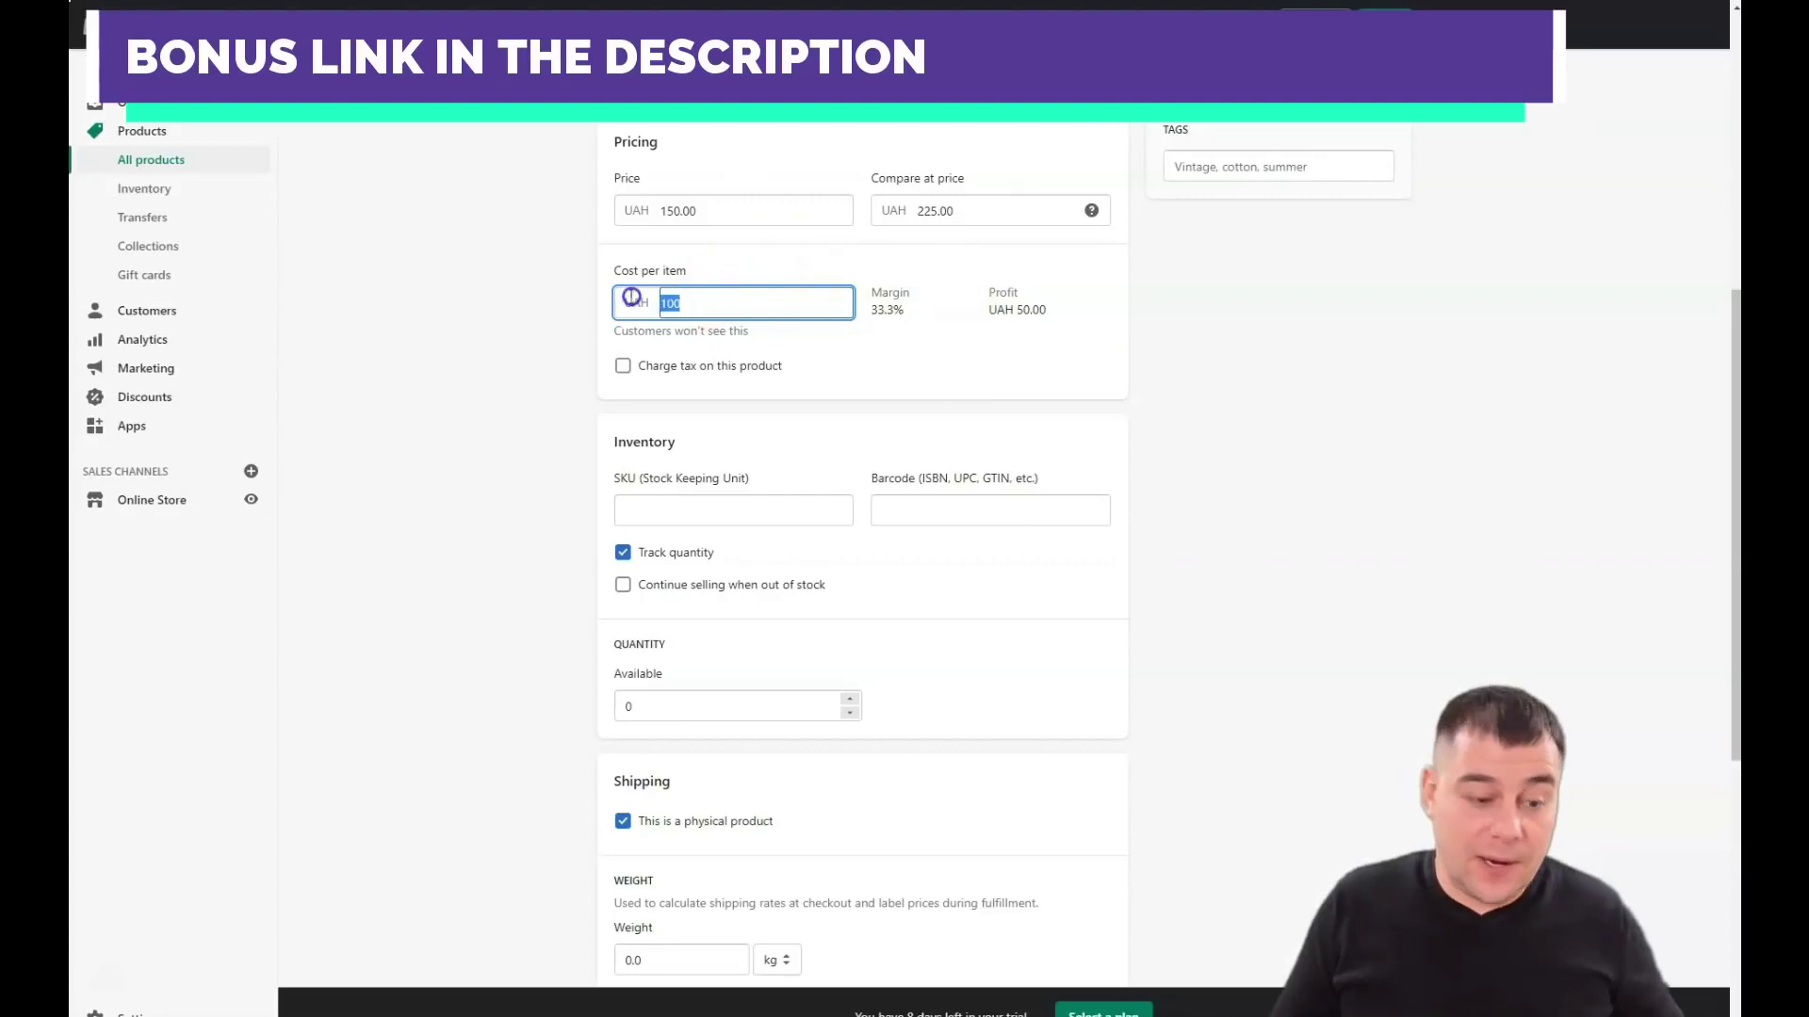
Look through the product form's inventory, shipping, customs, variants and search listing fields, and its tags, collections and product status options.
scroll(841, 518, down, 3)
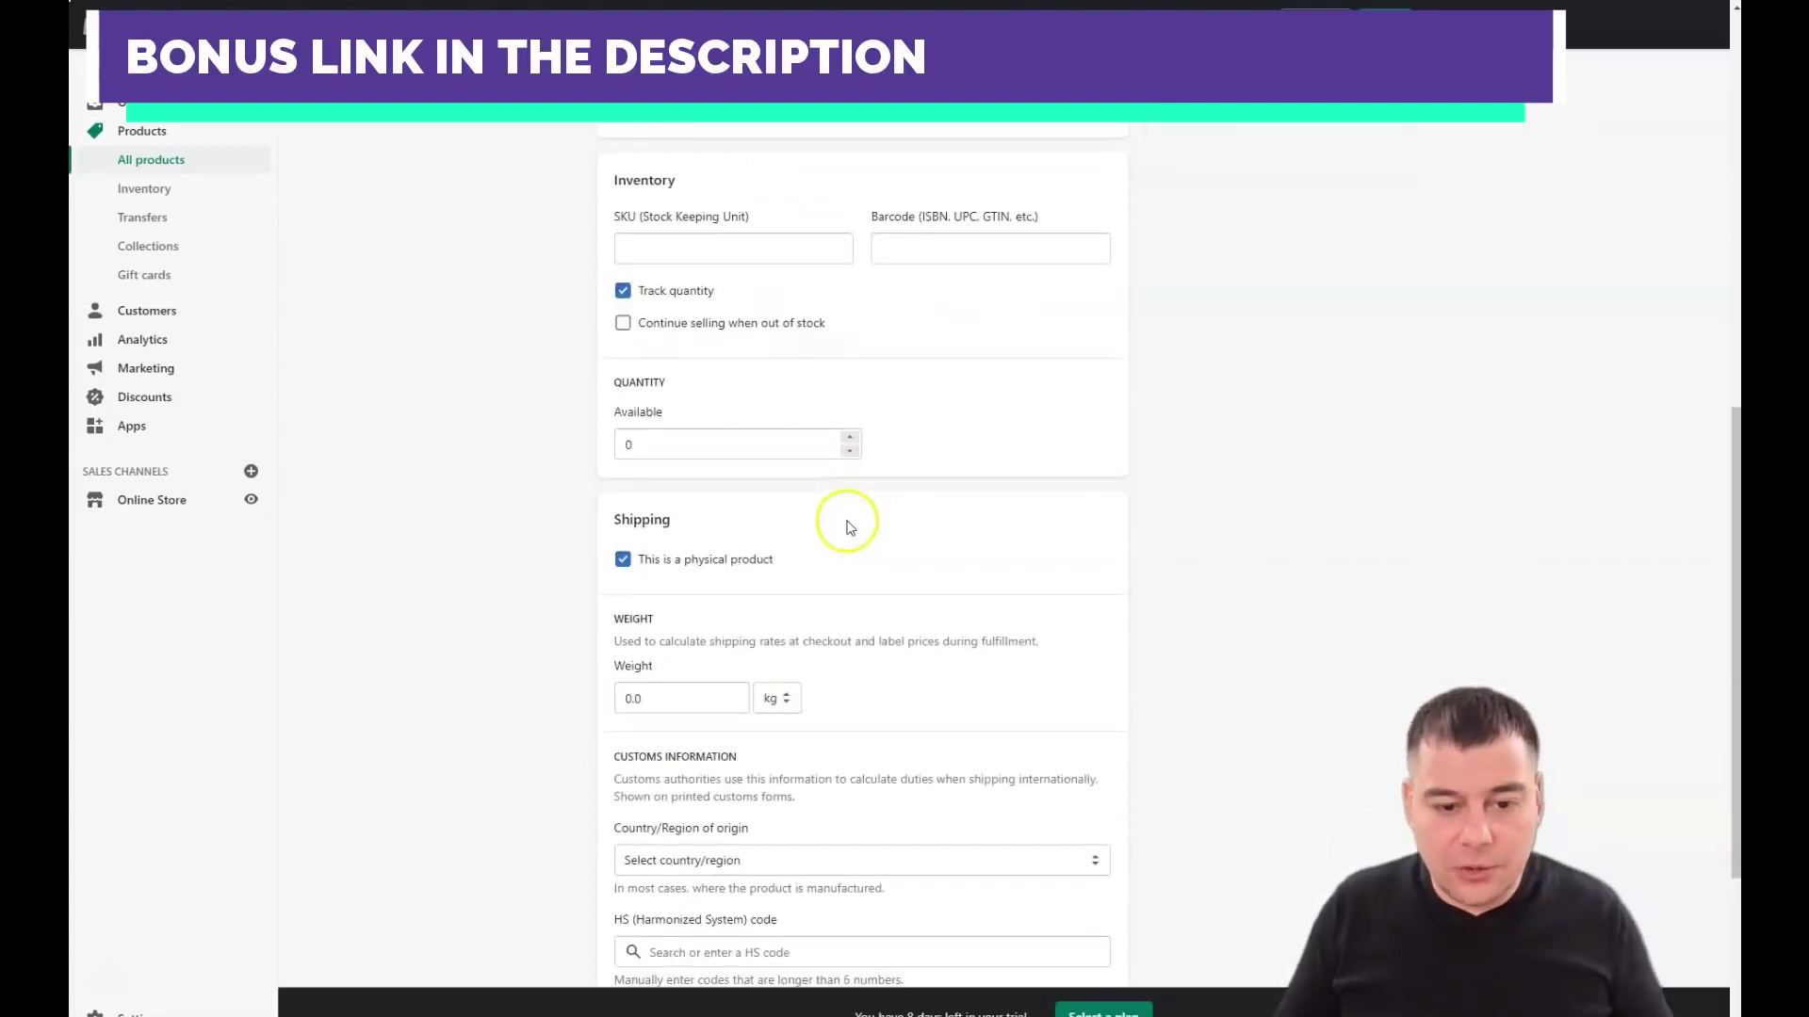
scroll(848, 524, down, 4)
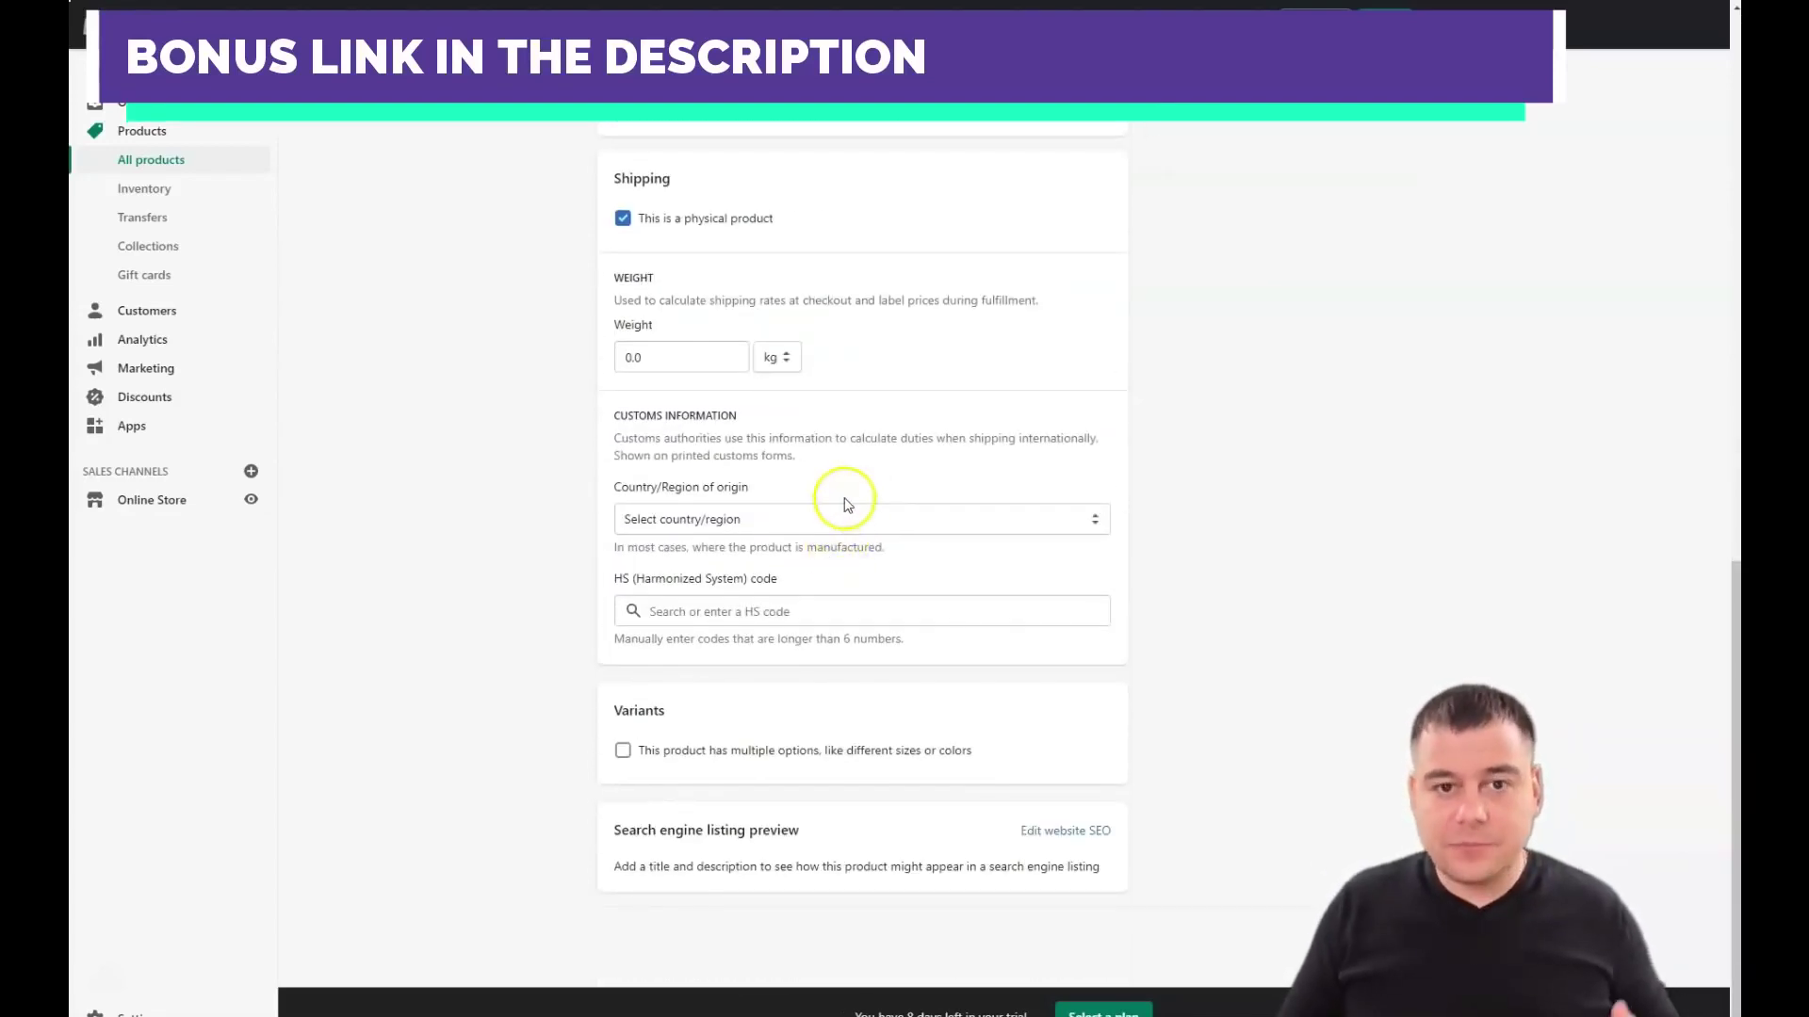
scroll(848, 524, up, 6)
scroll(855, 518, up, 4)
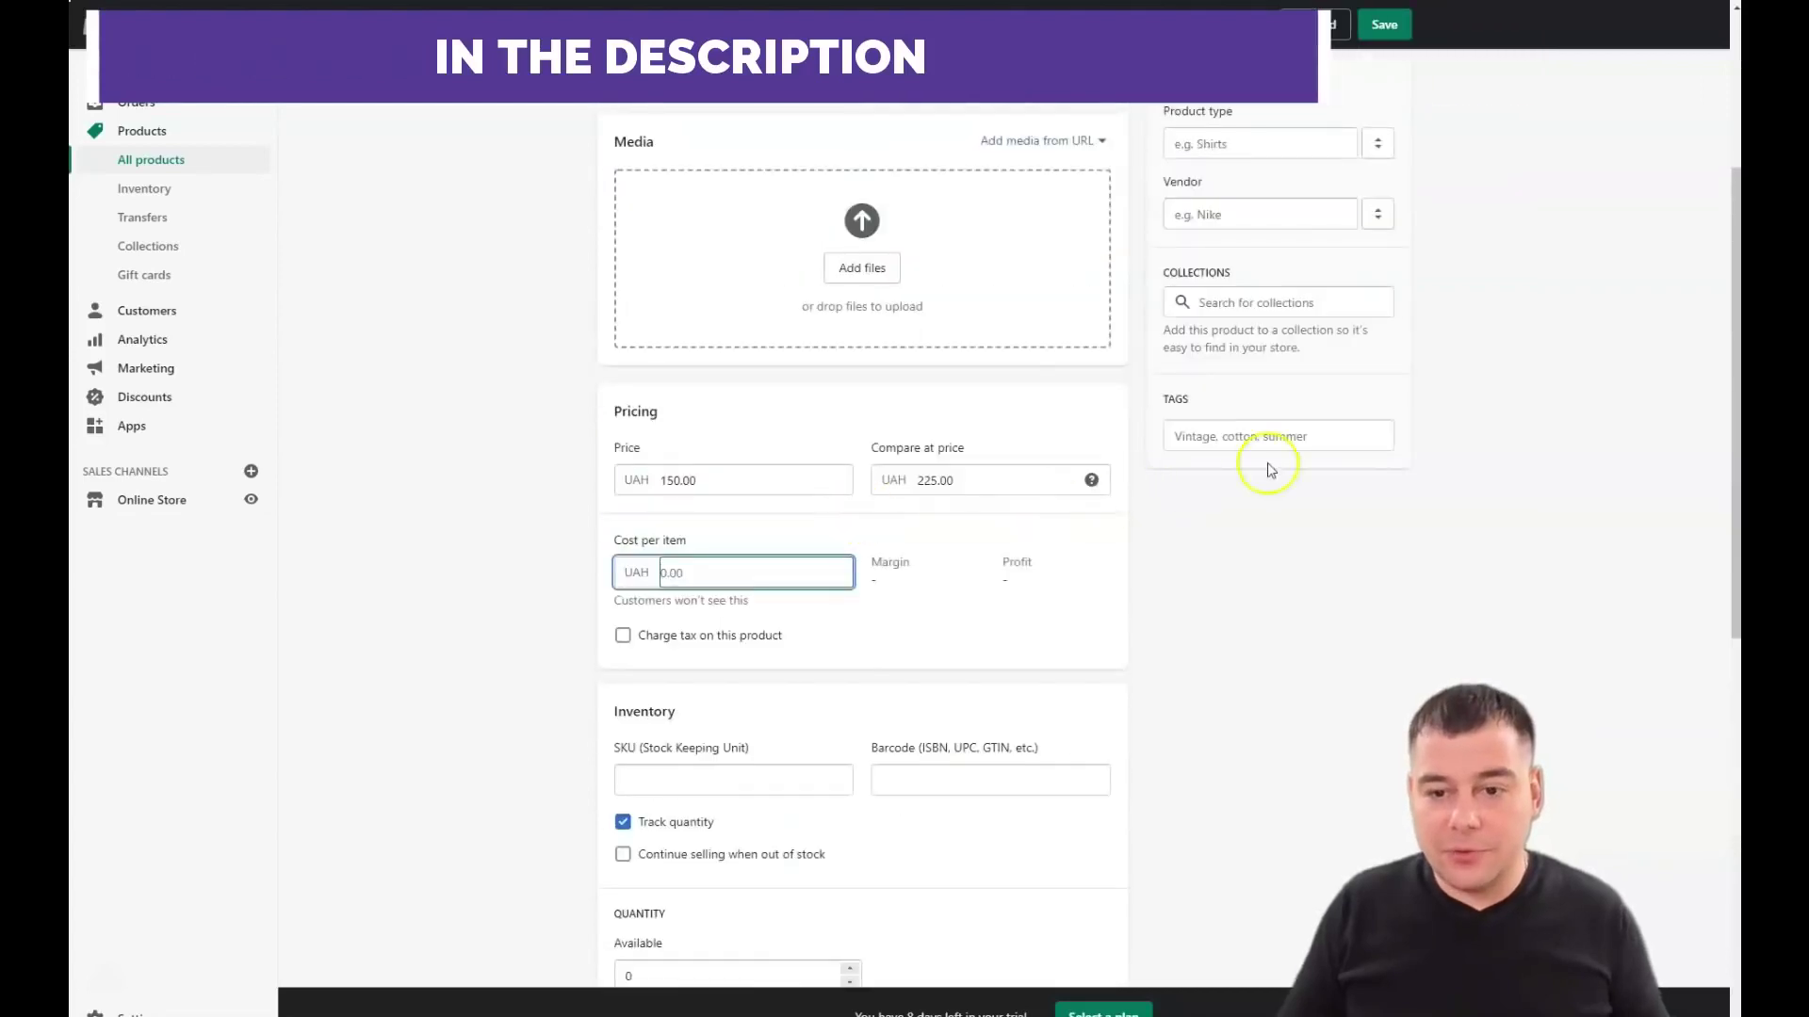
click(1220, 436)
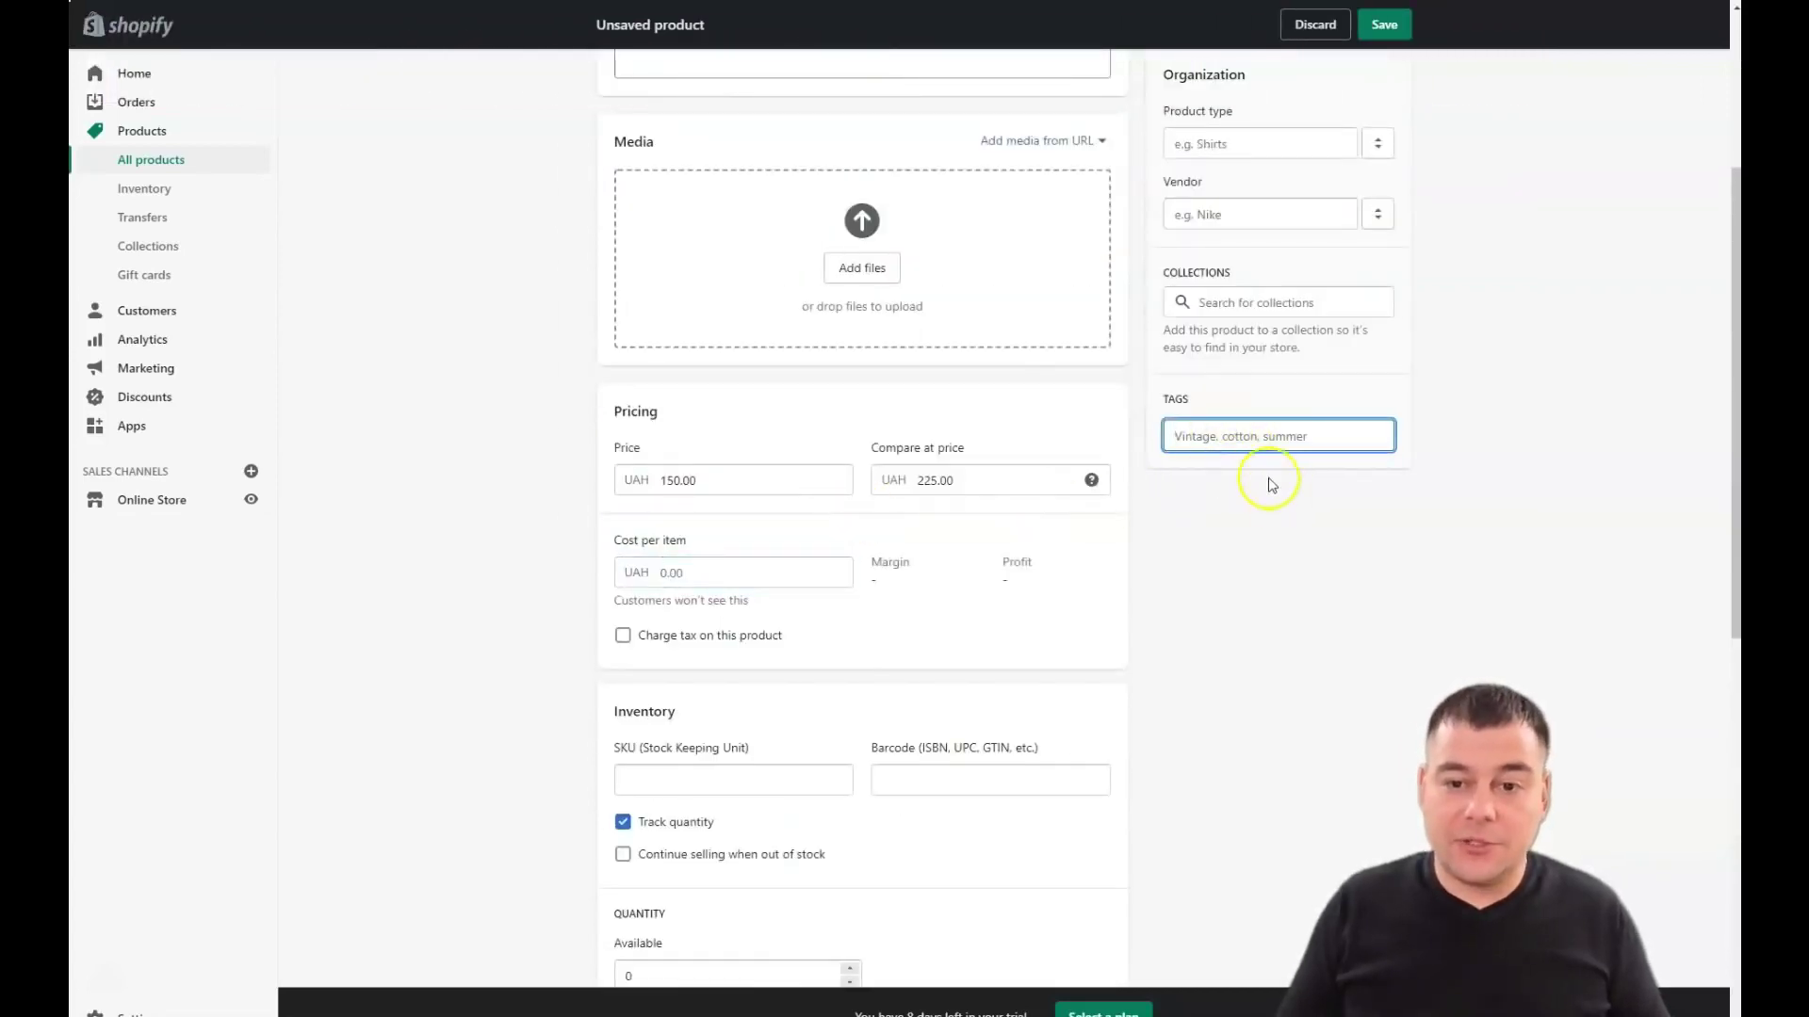
scroll(1269, 484, up, 2)
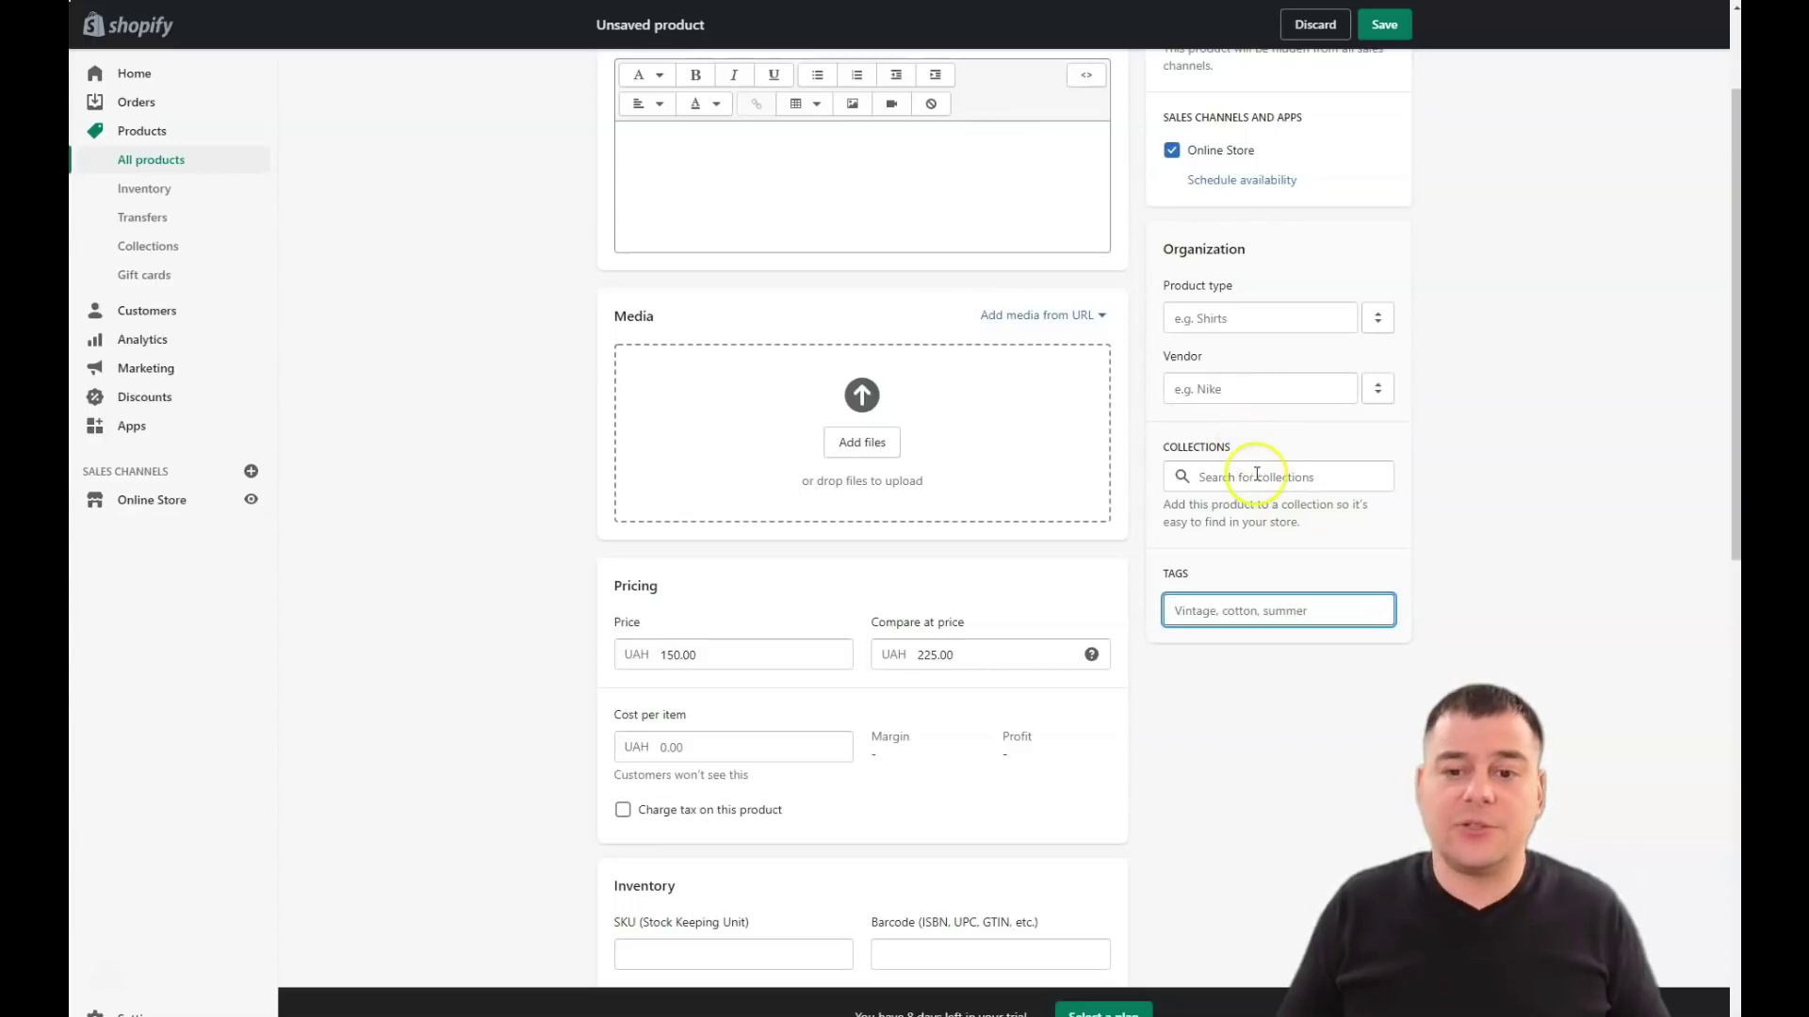
scroll(1257, 475, up, 2)
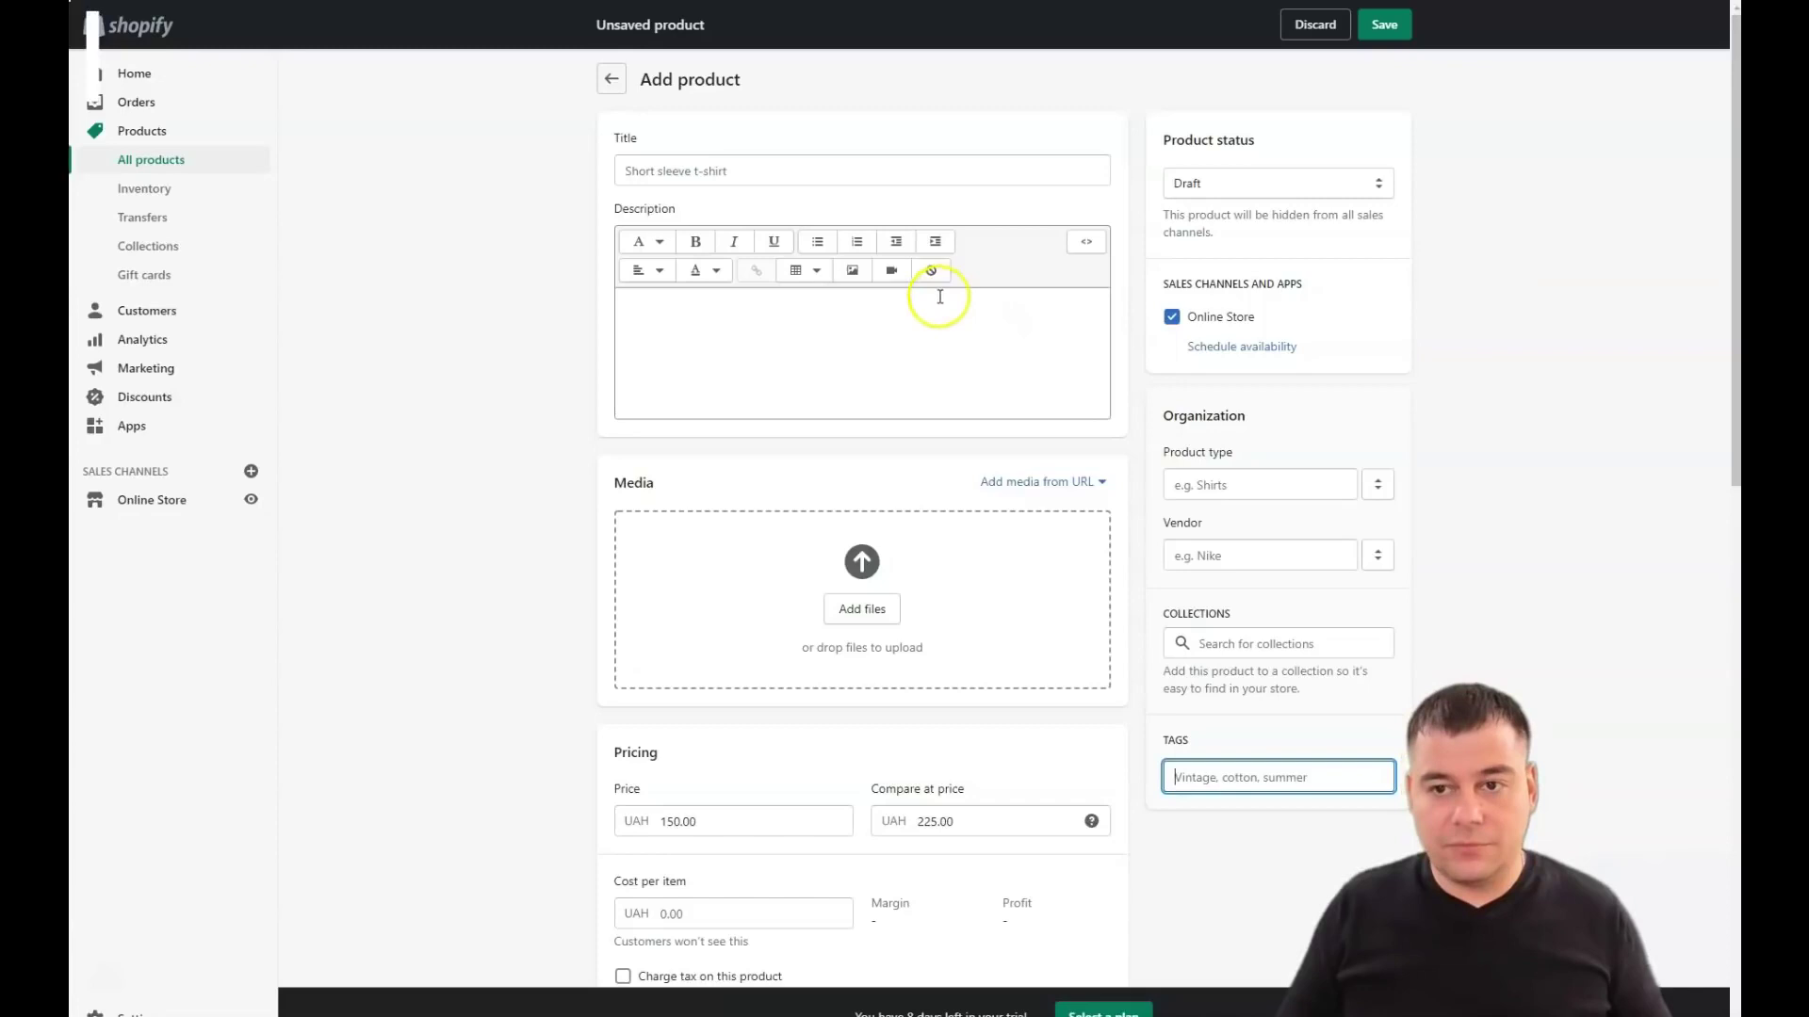
Leave the new product form without saving and view the subscription plans offered for the store after the free trial.
click(165, 139)
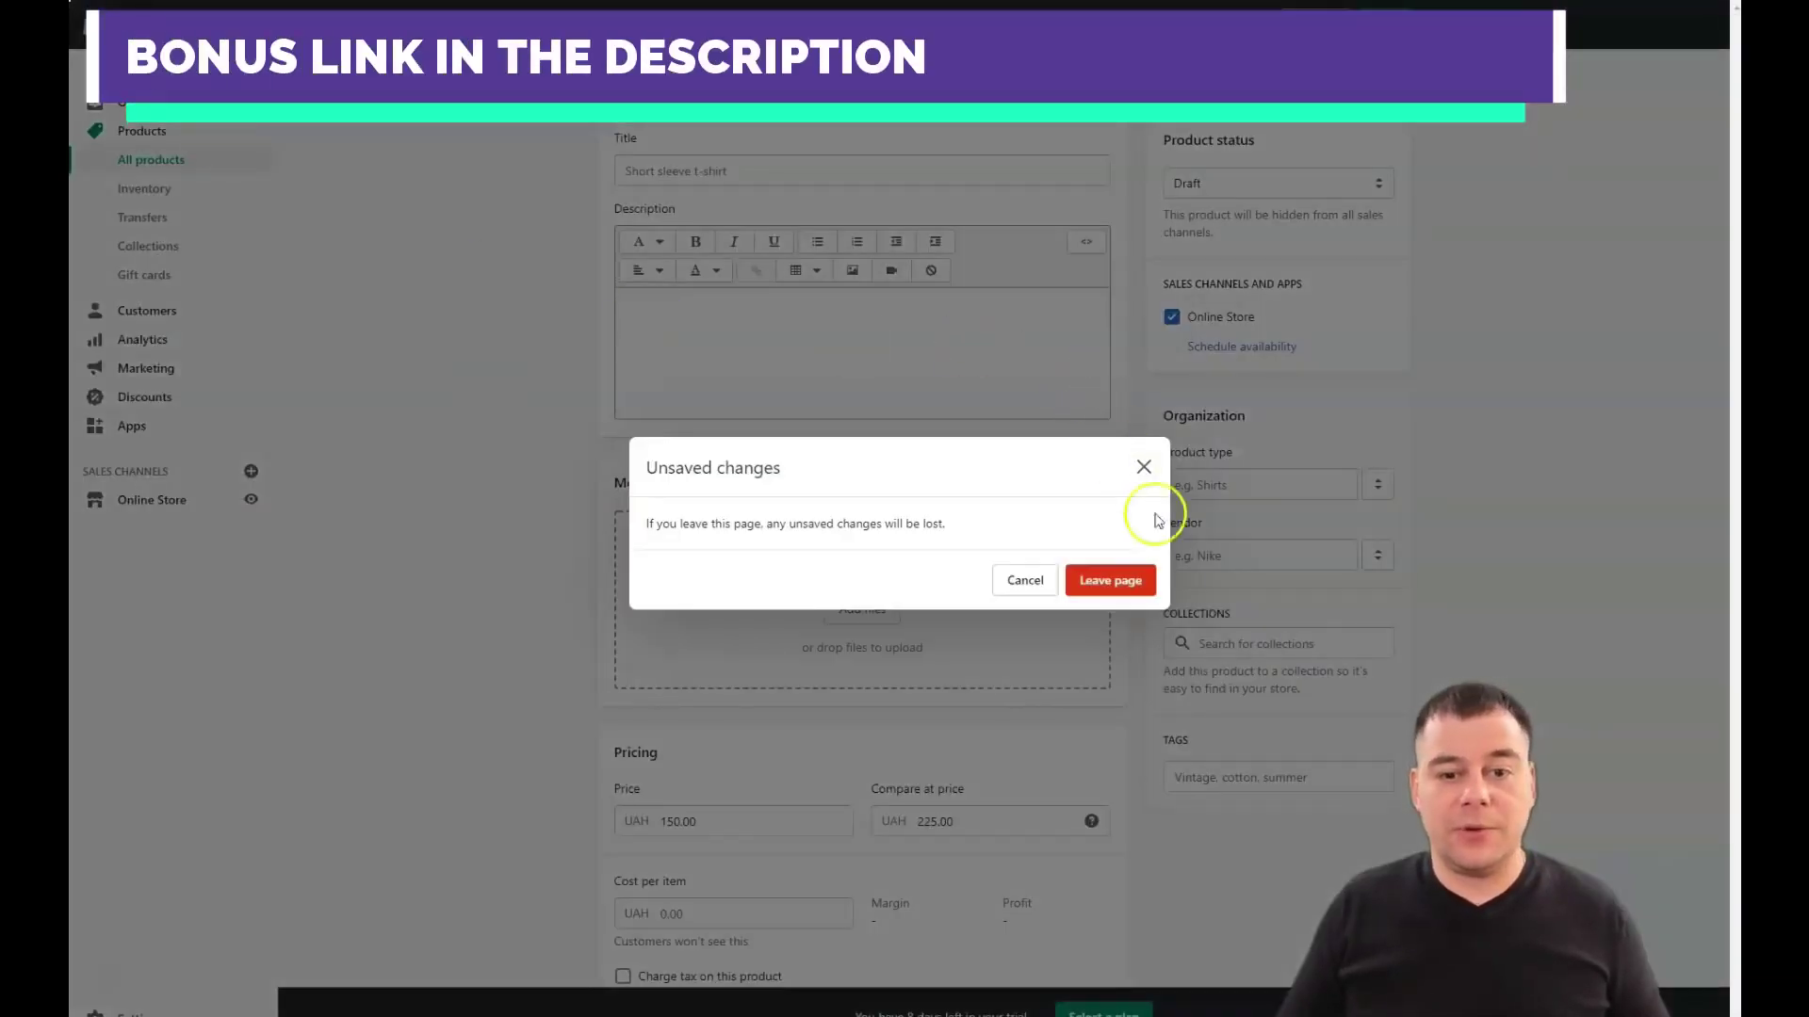
click(1104, 584)
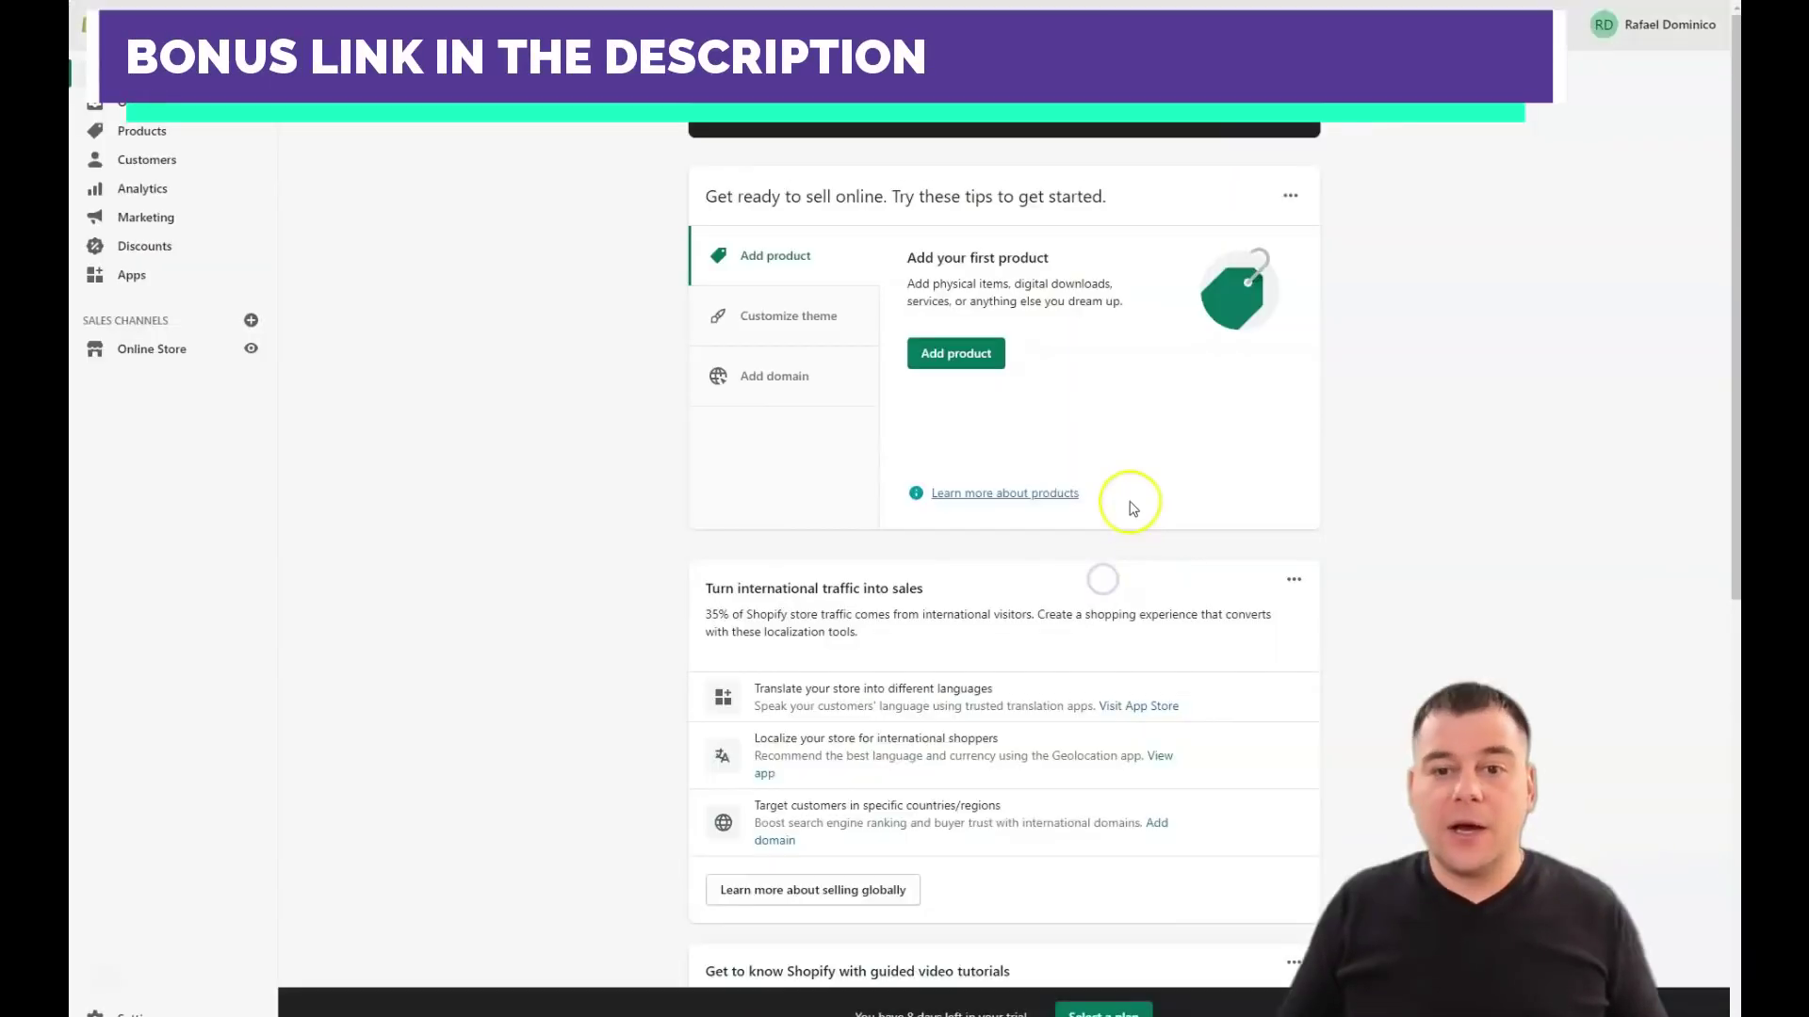
click(1265, 122)
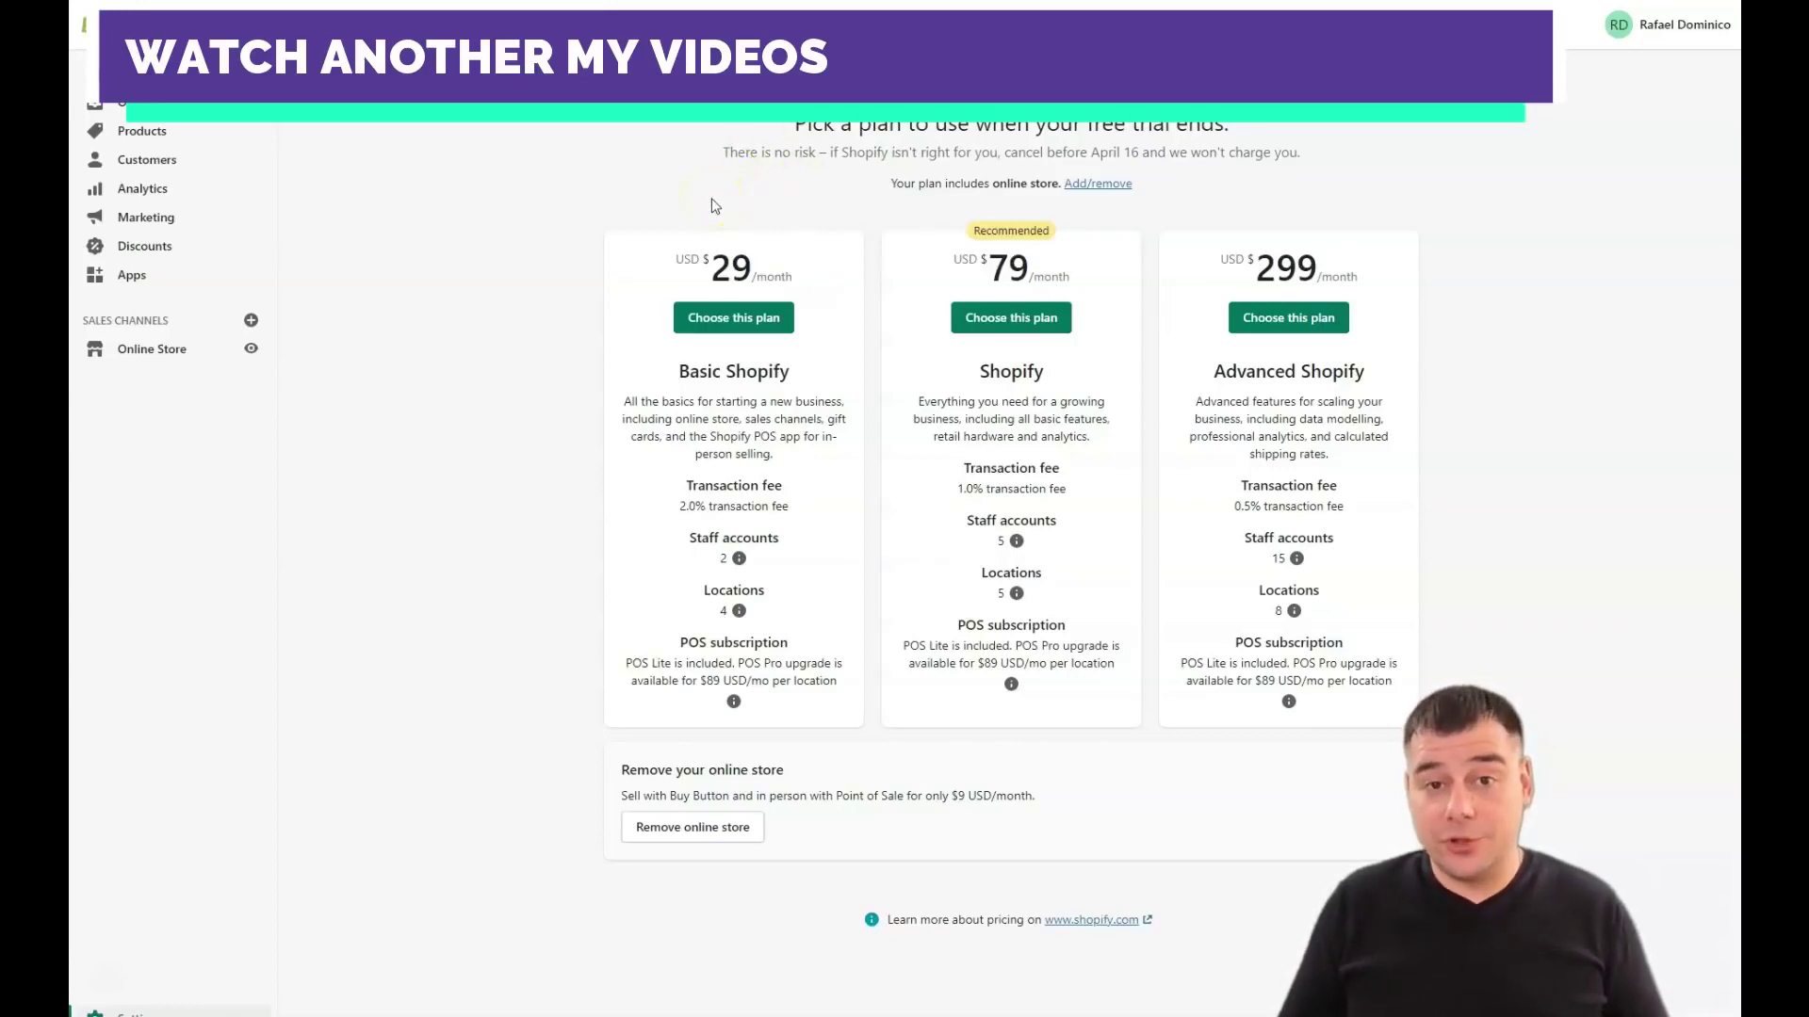
drag(727, 209, 805, 248)
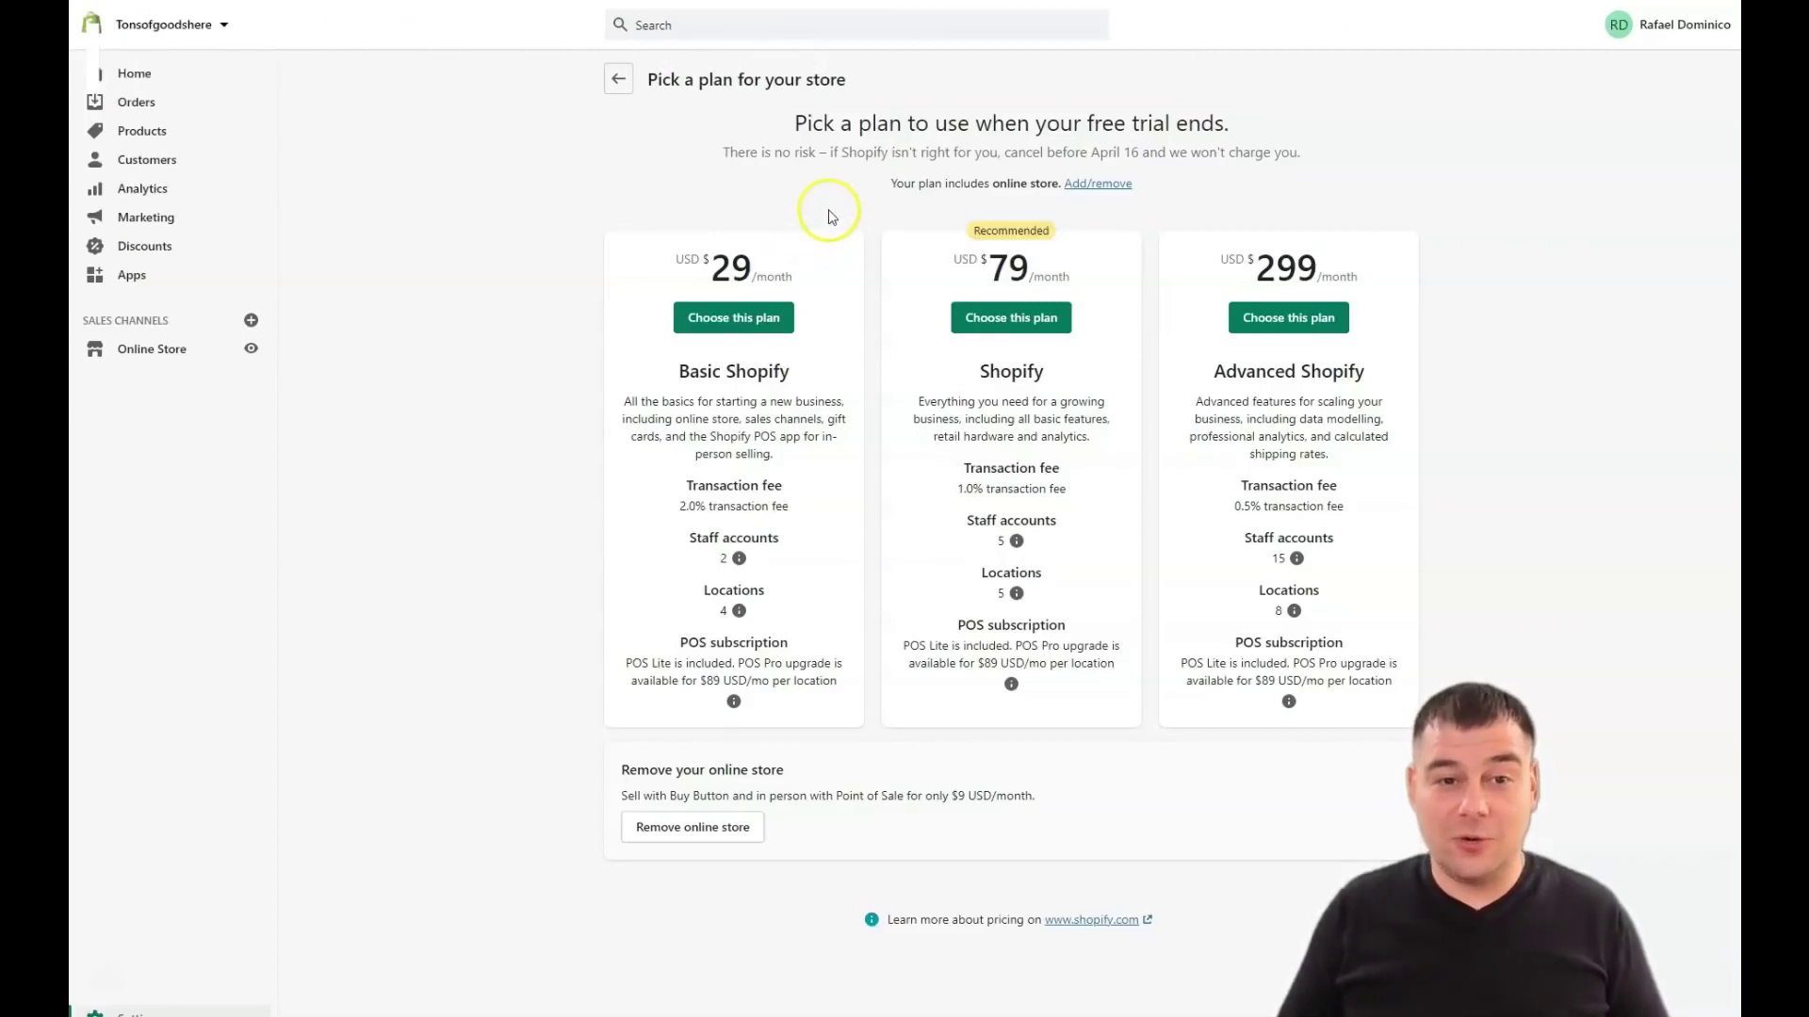